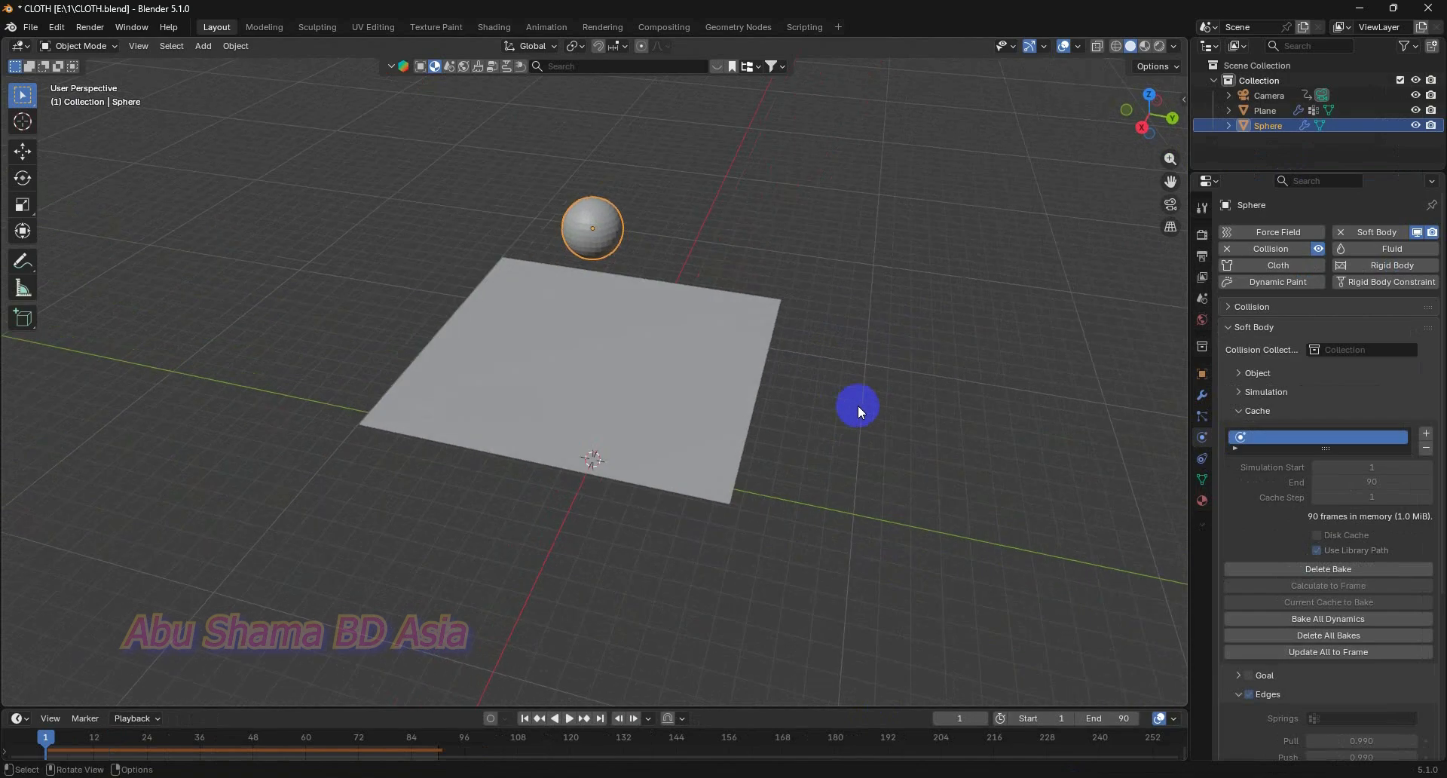
- Play the cloth simulation through the camera view with rendered viewport shading, and return the timeline to frame 1
{"action": "key", "text": "KP_0"}
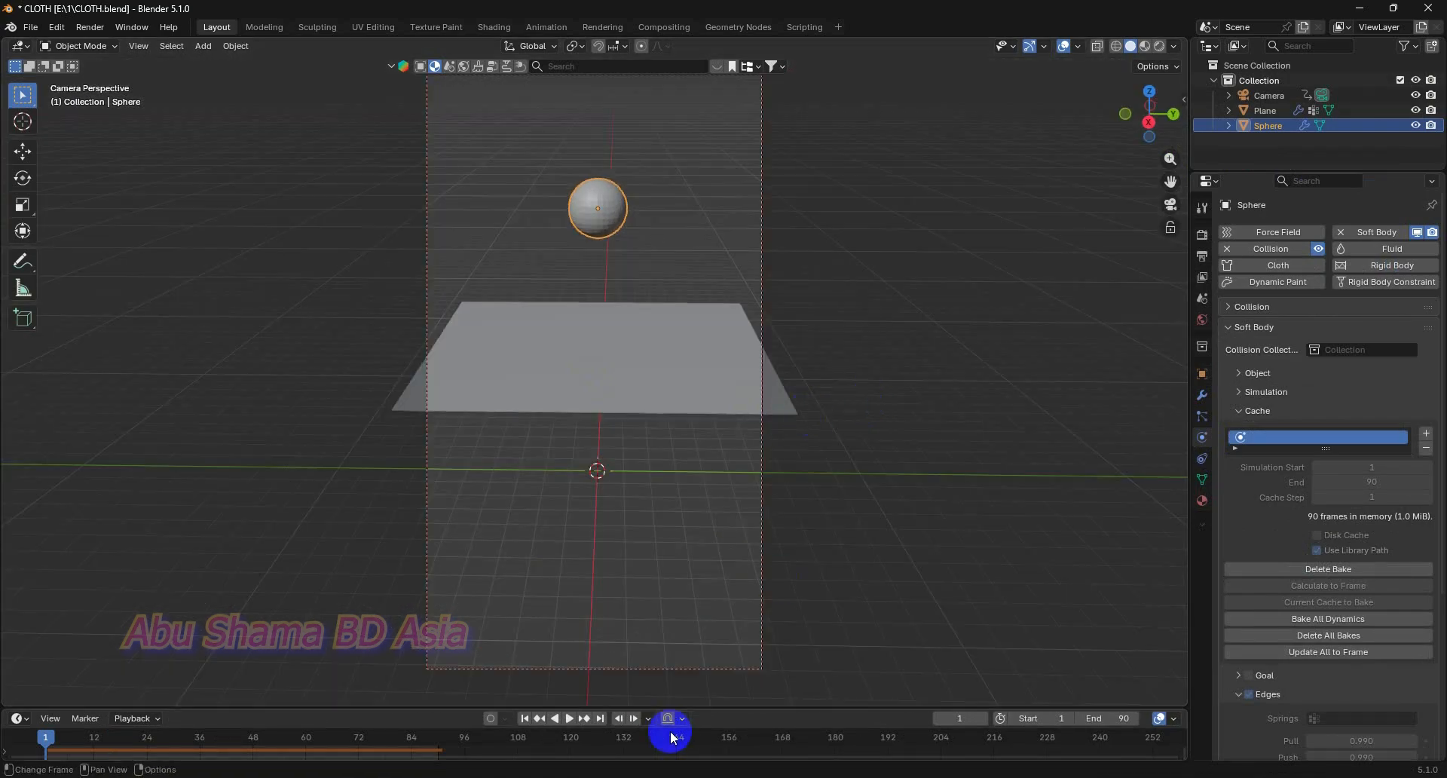
{"action": "left_click", "coordinate": [570, 719]}
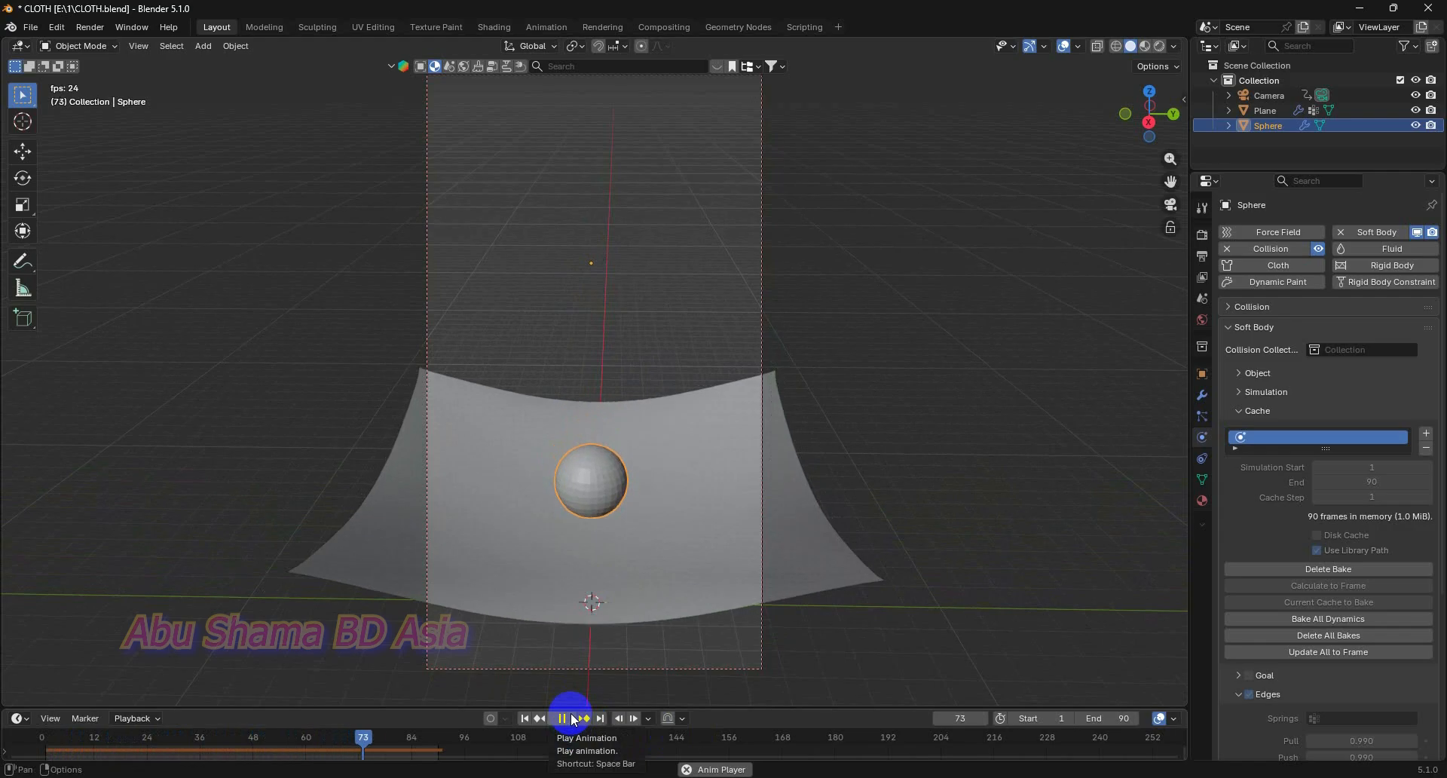
{"action": "left_click", "coordinate": [1158, 46]}
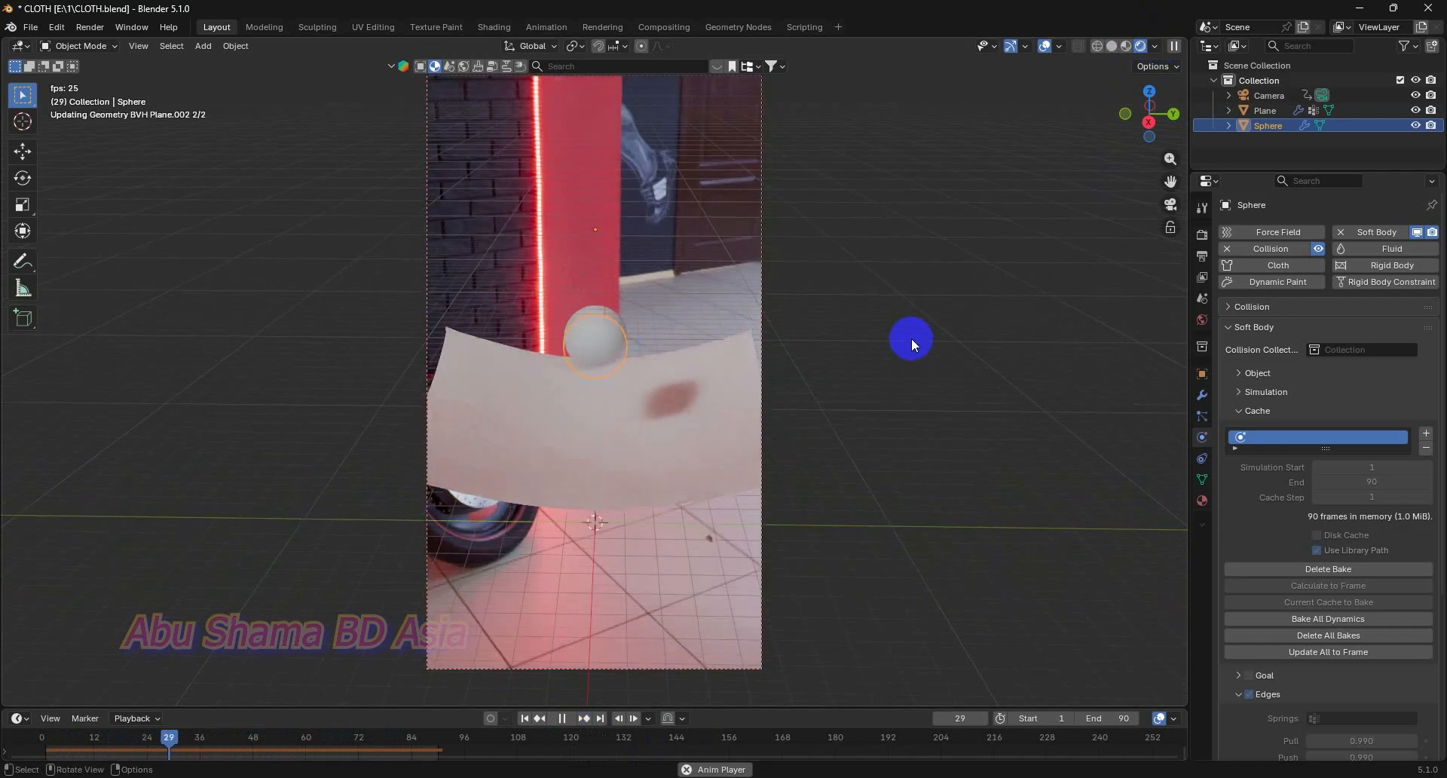
{"action": "left_click", "coordinate": [561, 718]}
{"action": "left_click", "coordinate": [525, 717]}
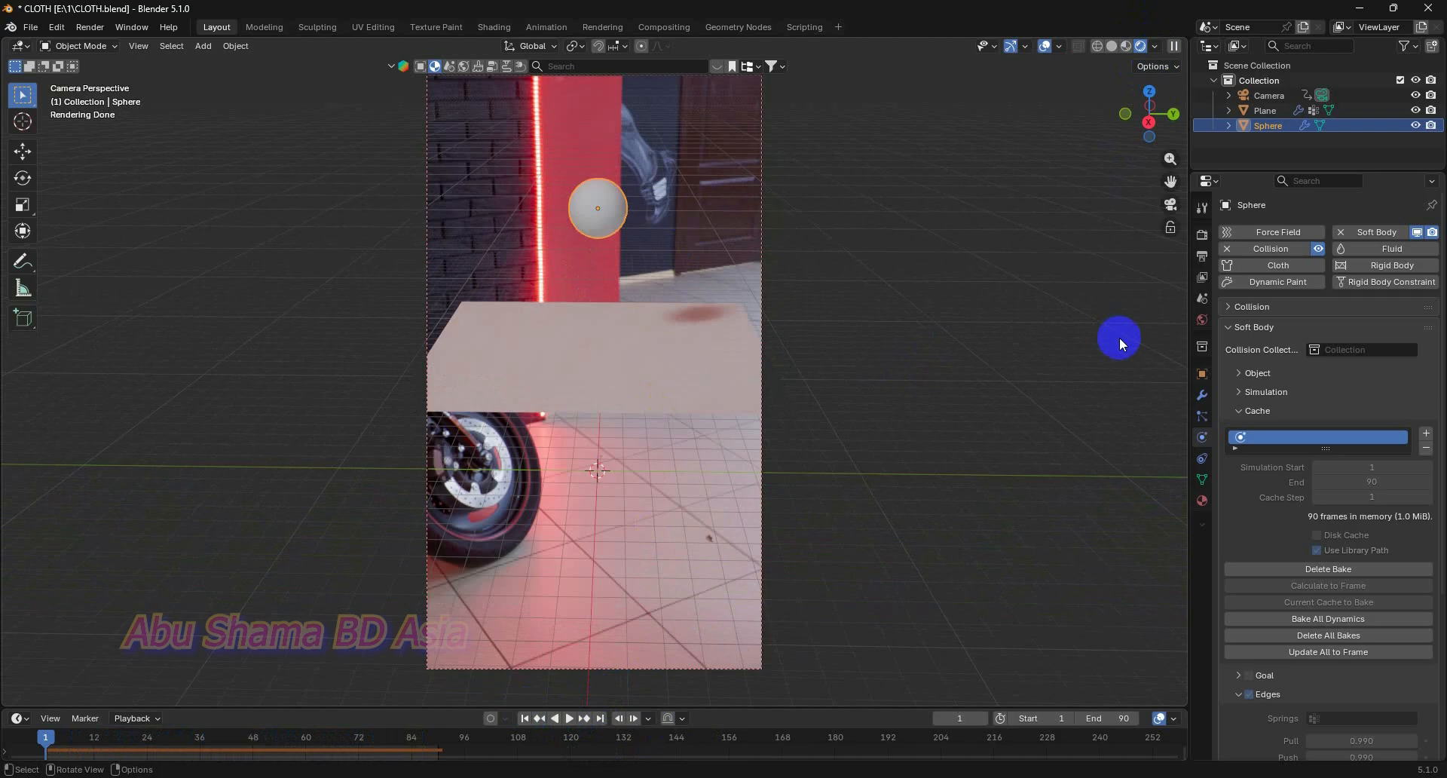
- Replace the world background environment image with lythwood_room_4k.exr from the HDRI folder
{"action": "left_click", "coordinate": [1201, 319]}
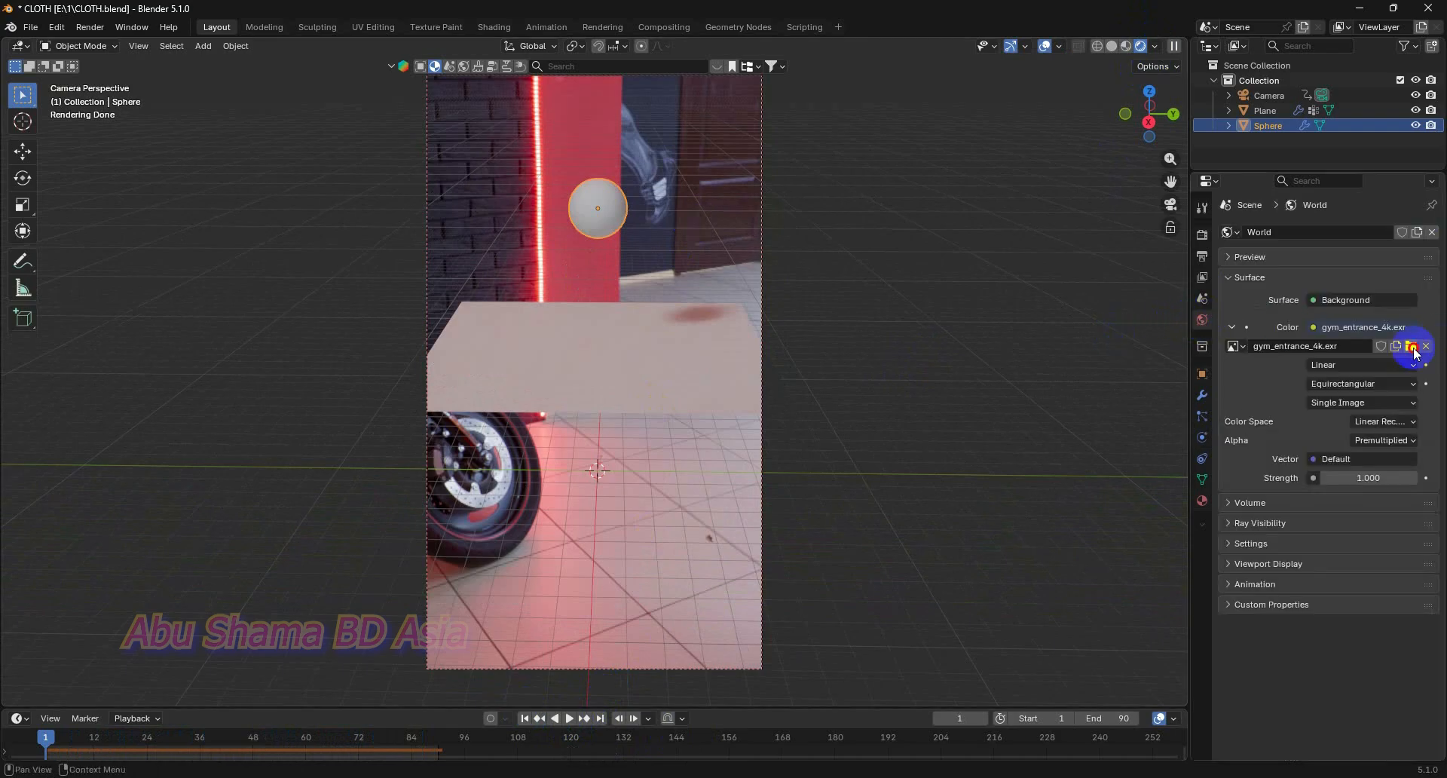
{"action": "left_click", "coordinate": [1411, 347]}
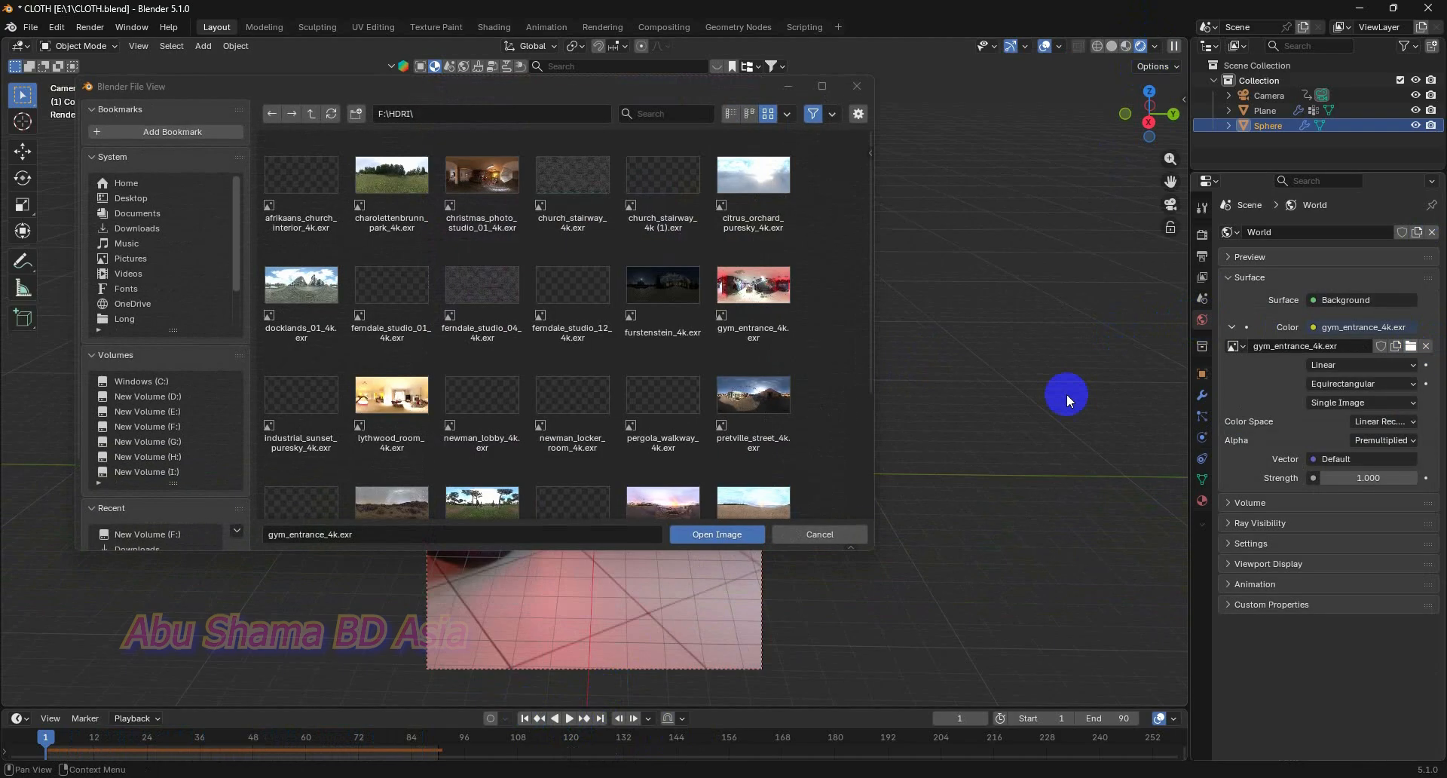
{"action": "double_click", "coordinate": [394, 410]}
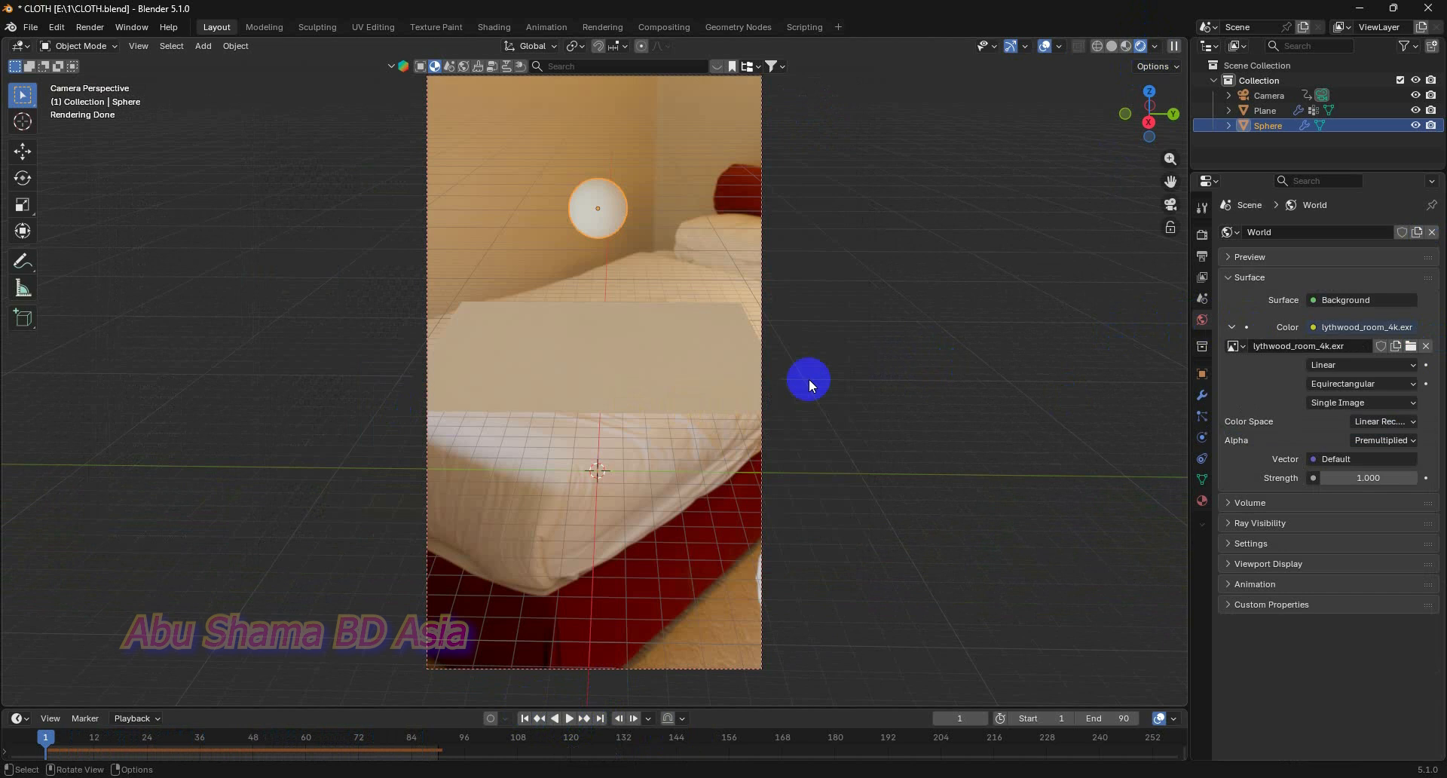
- Apply the Porcelain stoneware library material to the plane
{"action": "left_click", "coordinate": [701, 390]}
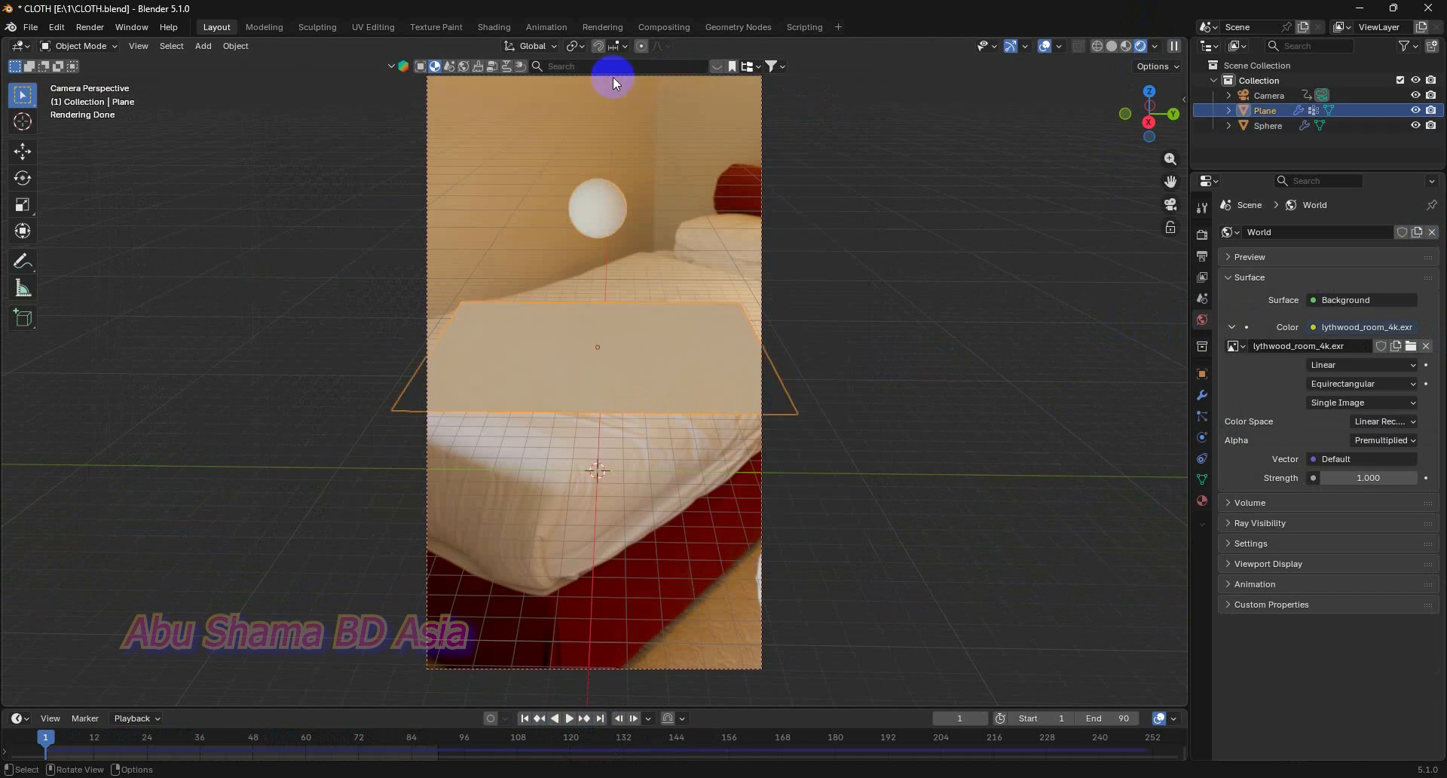
{"action": "left_click", "coordinate": [713, 66]}
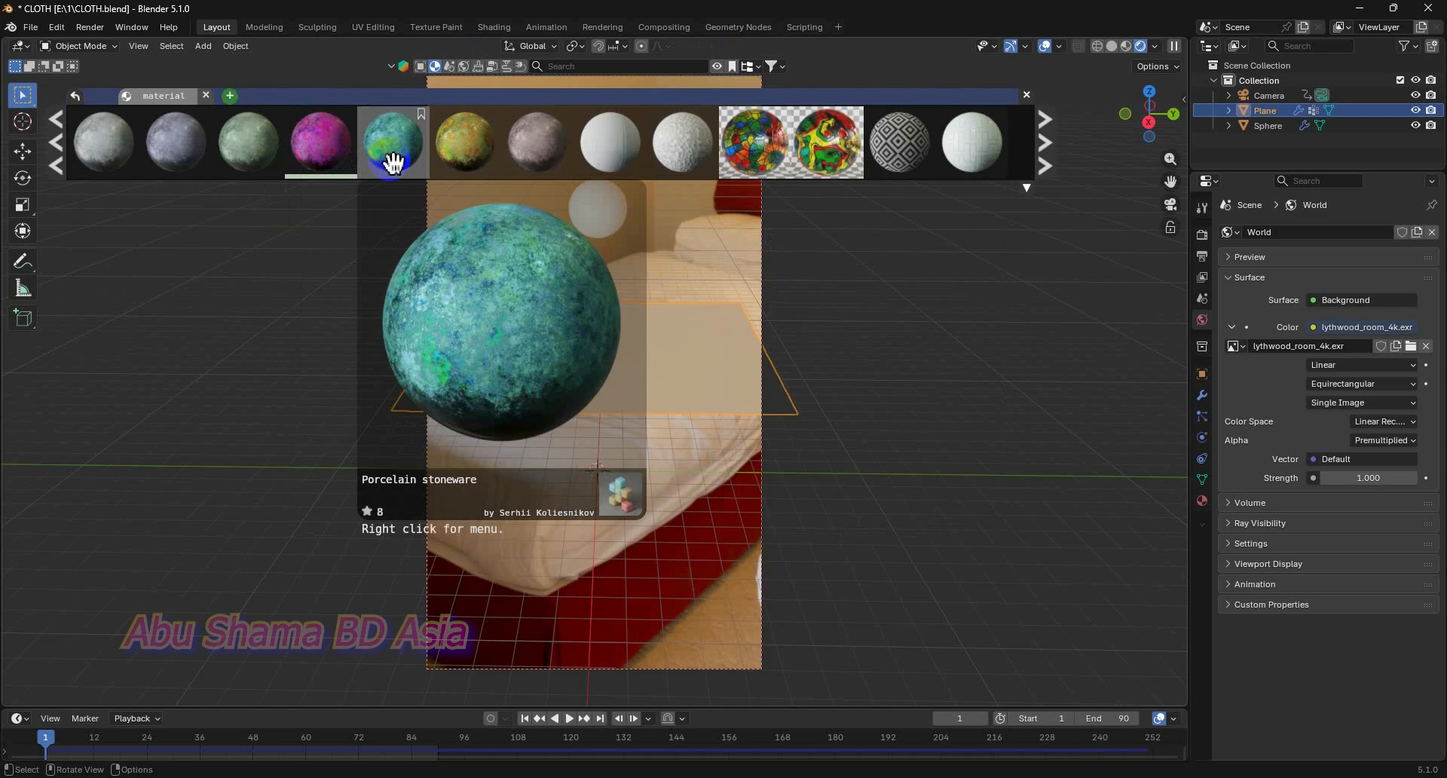
{"action": "left_click_drag", "start_coordinate": [389, 159], "coordinate": [744, 339]}
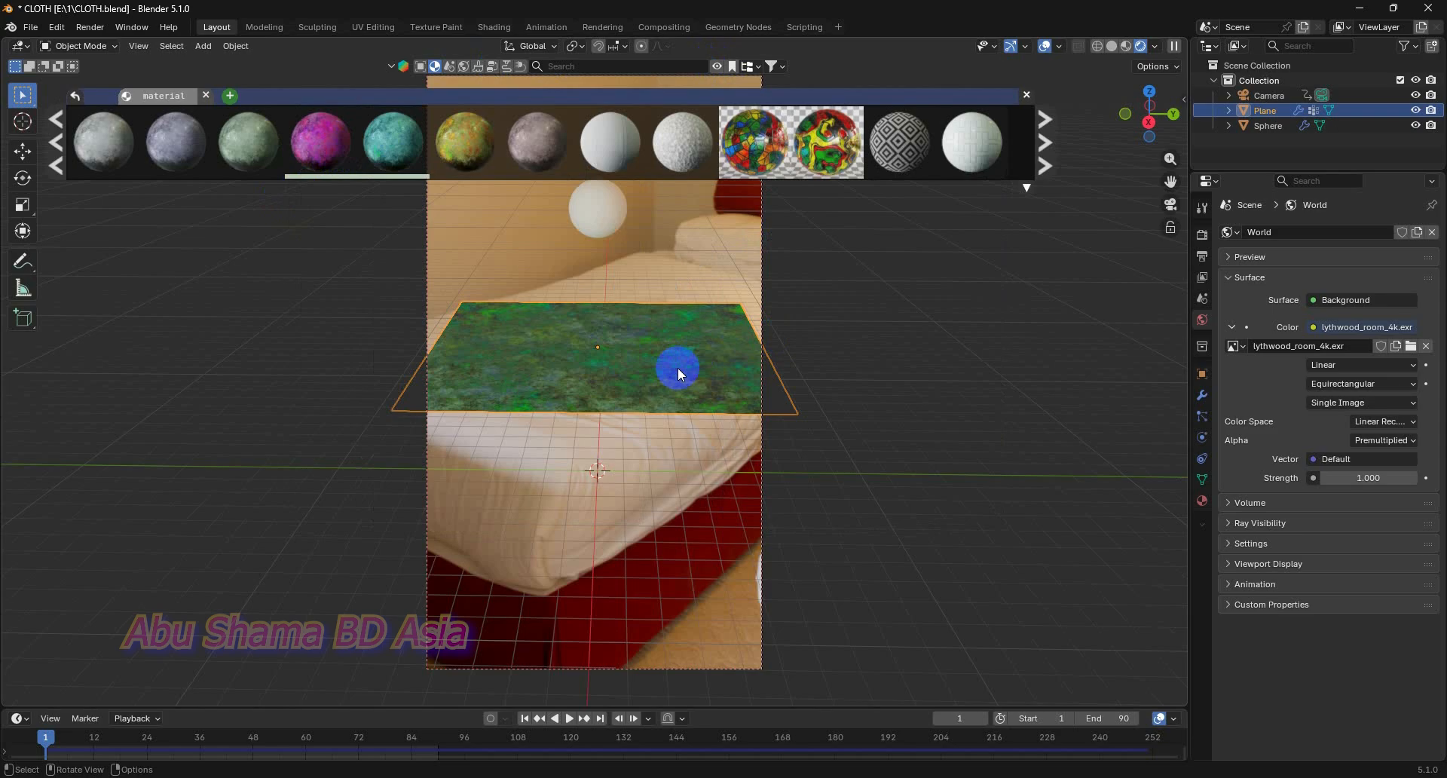
- Unwrap the plane's whole mesh with Smart UV Project using a 66° angle limit, and return to Object Mode
{"action": "key", "text": "Tab"}
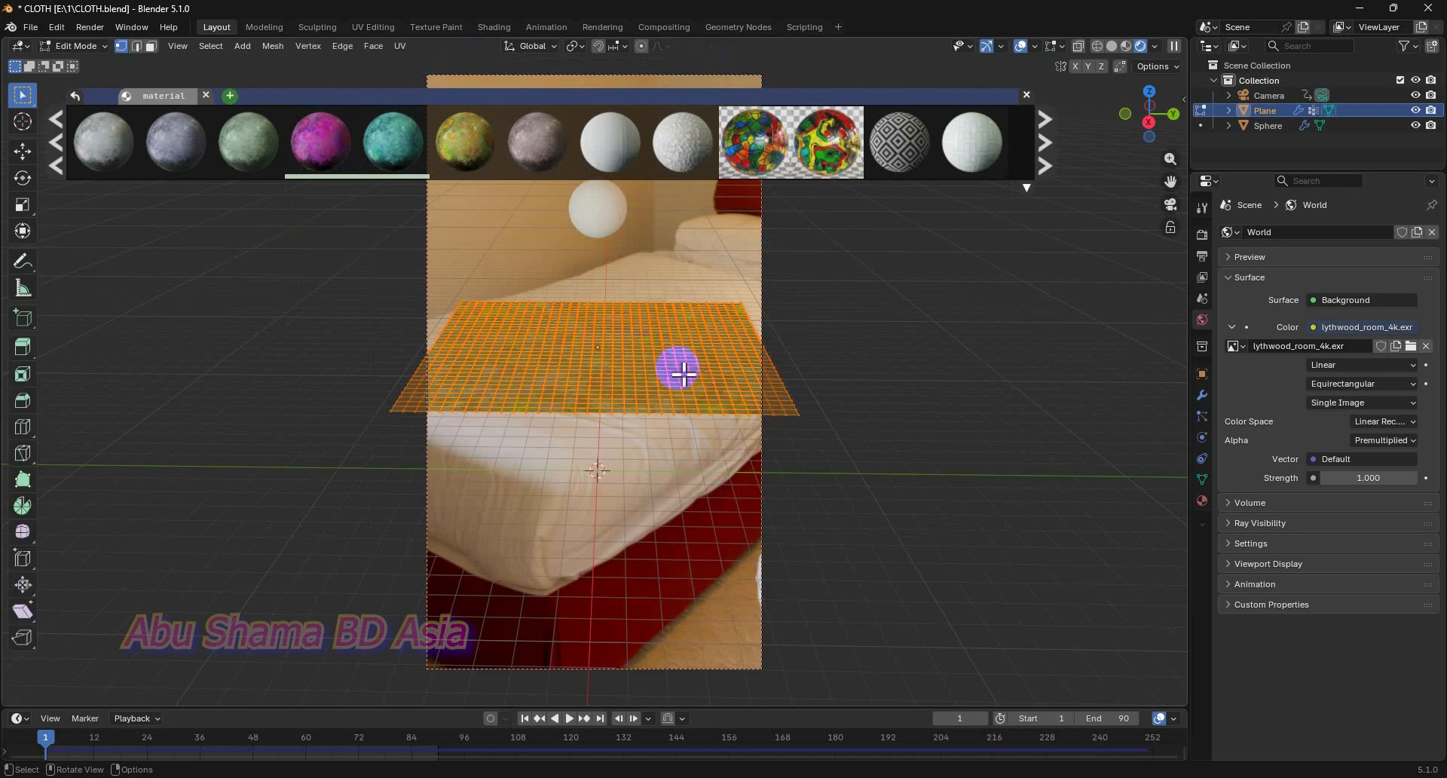
{"action": "key", "text": "u"}
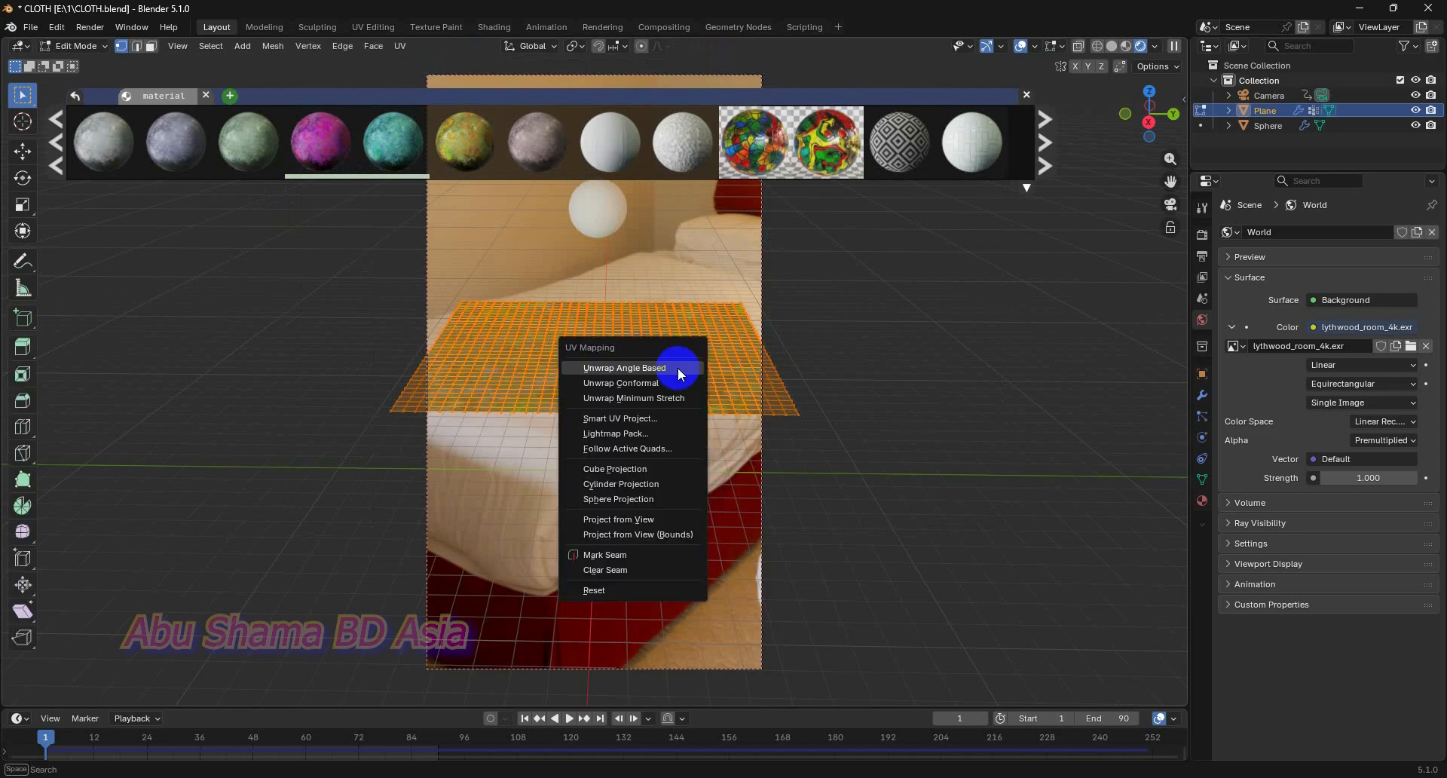
{"action": "left_click", "coordinate": [641, 424]}
{"action": "left_click", "coordinate": [623, 556]}
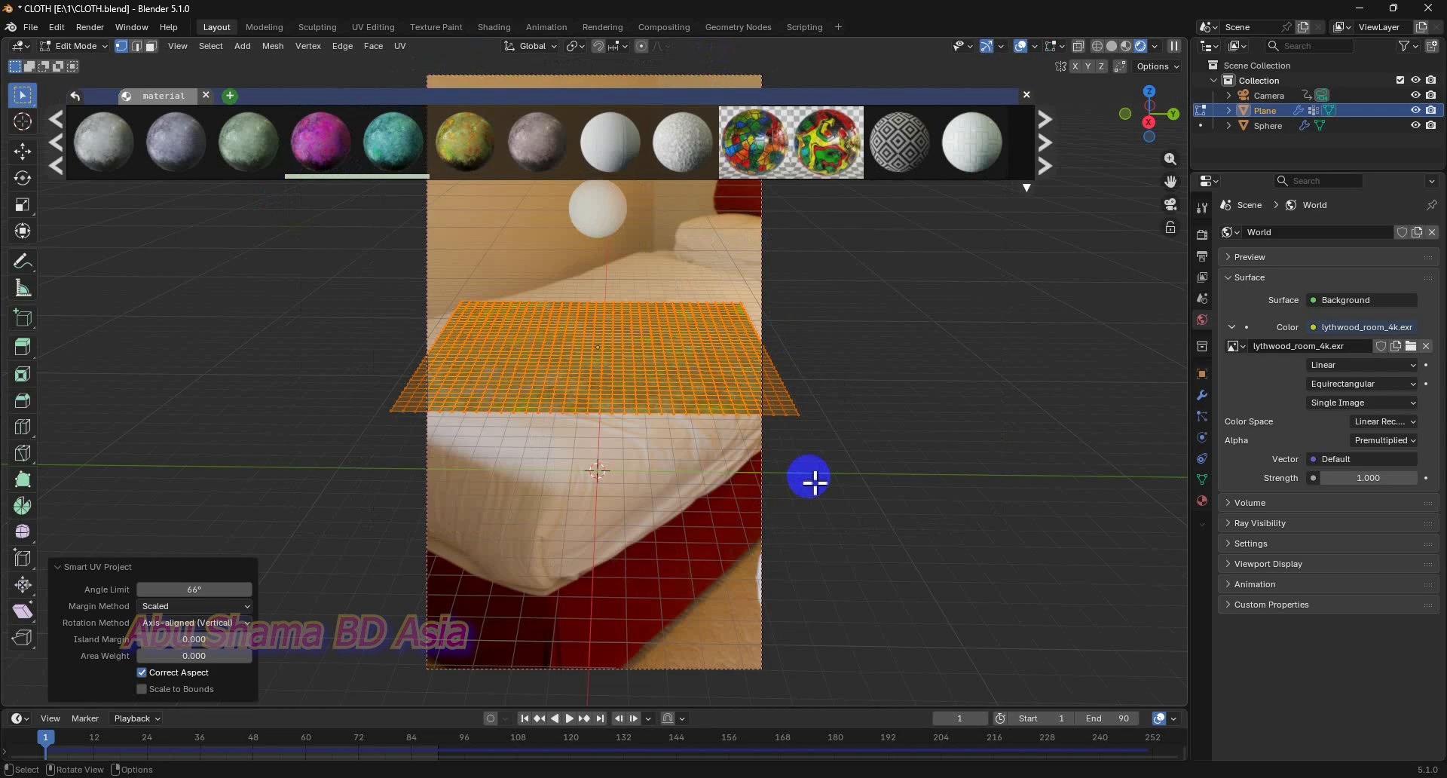
{"action": "key", "text": "Tab"}
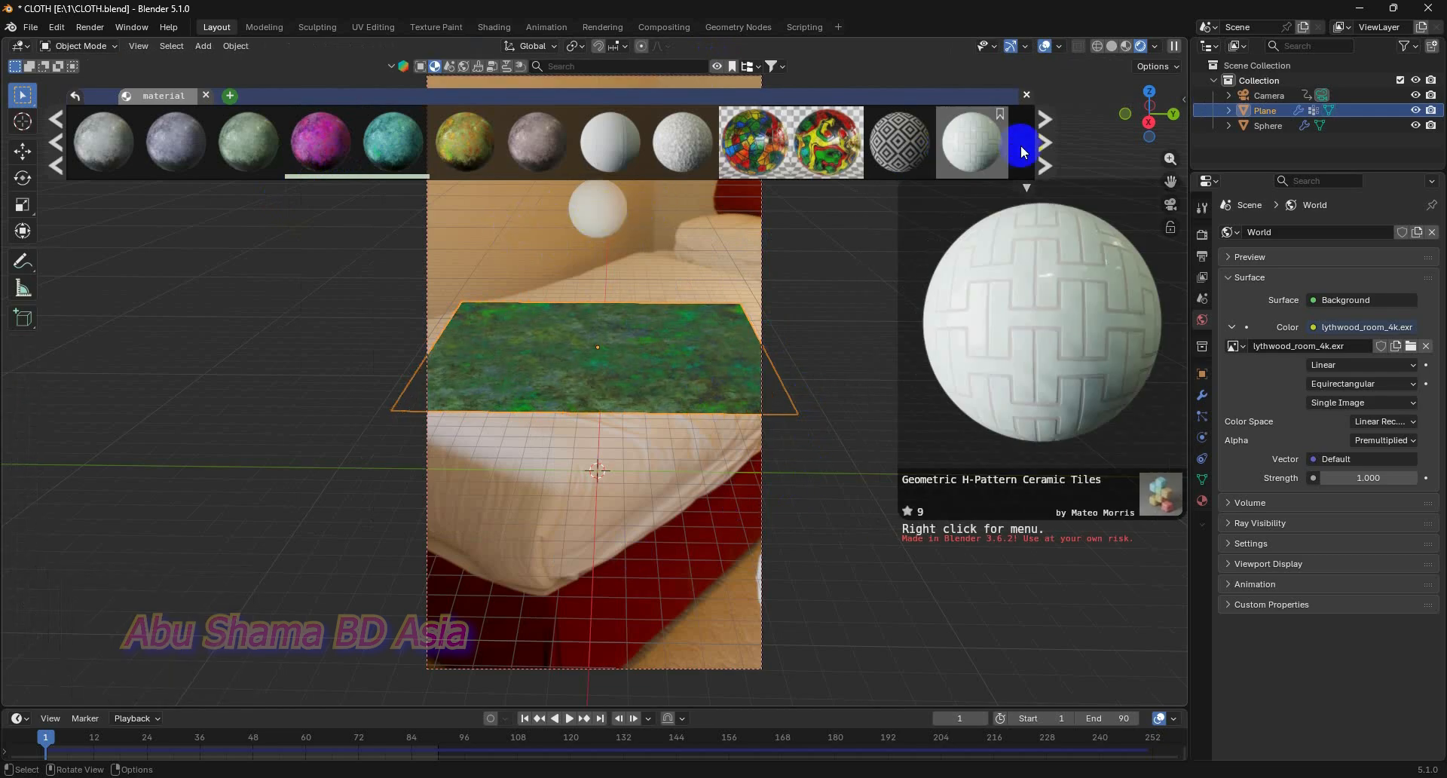
- Give the sphere a glossy red material from further along the material library, and close the library bar
{"action": "left_click", "coordinate": [1044, 151]}
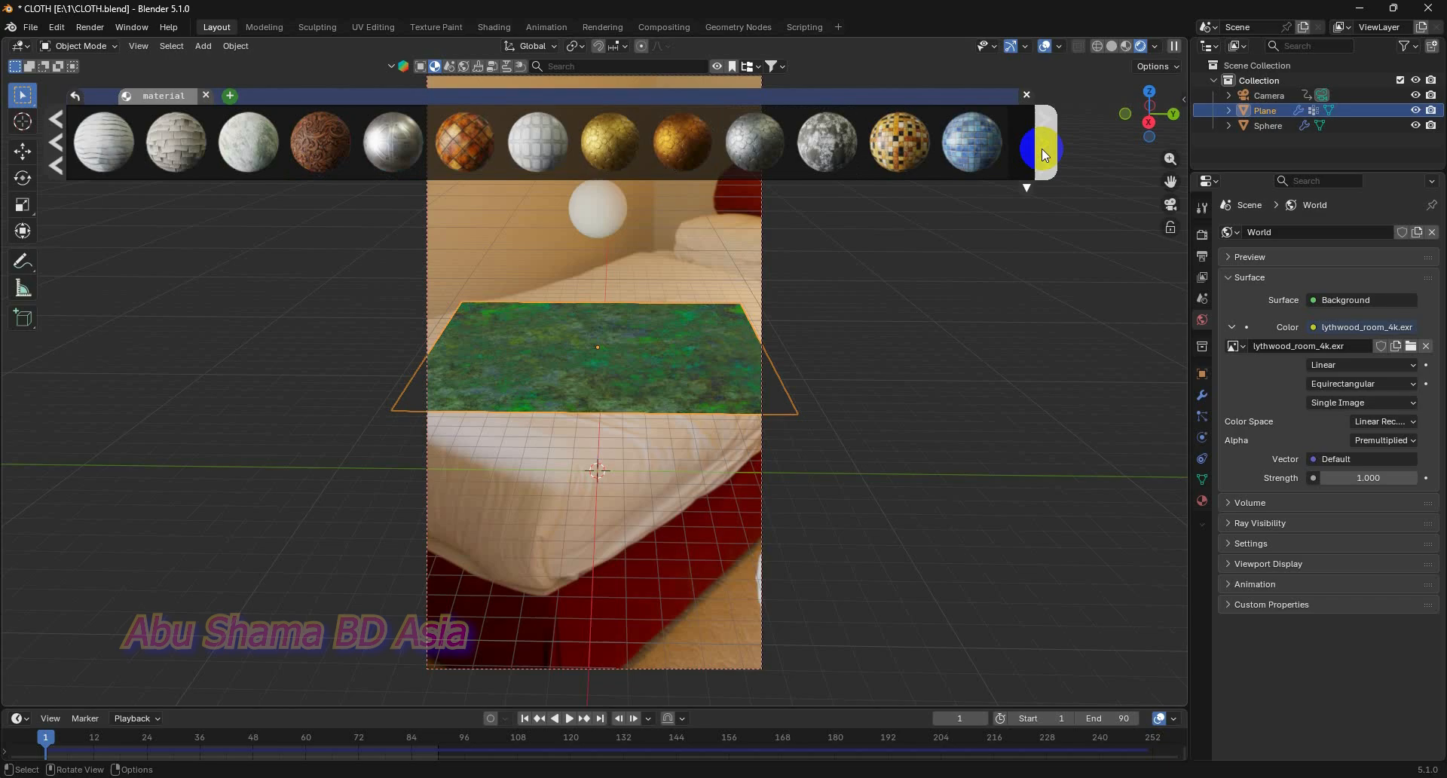
{"action": "left_click", "coordinate": [600, 213]}
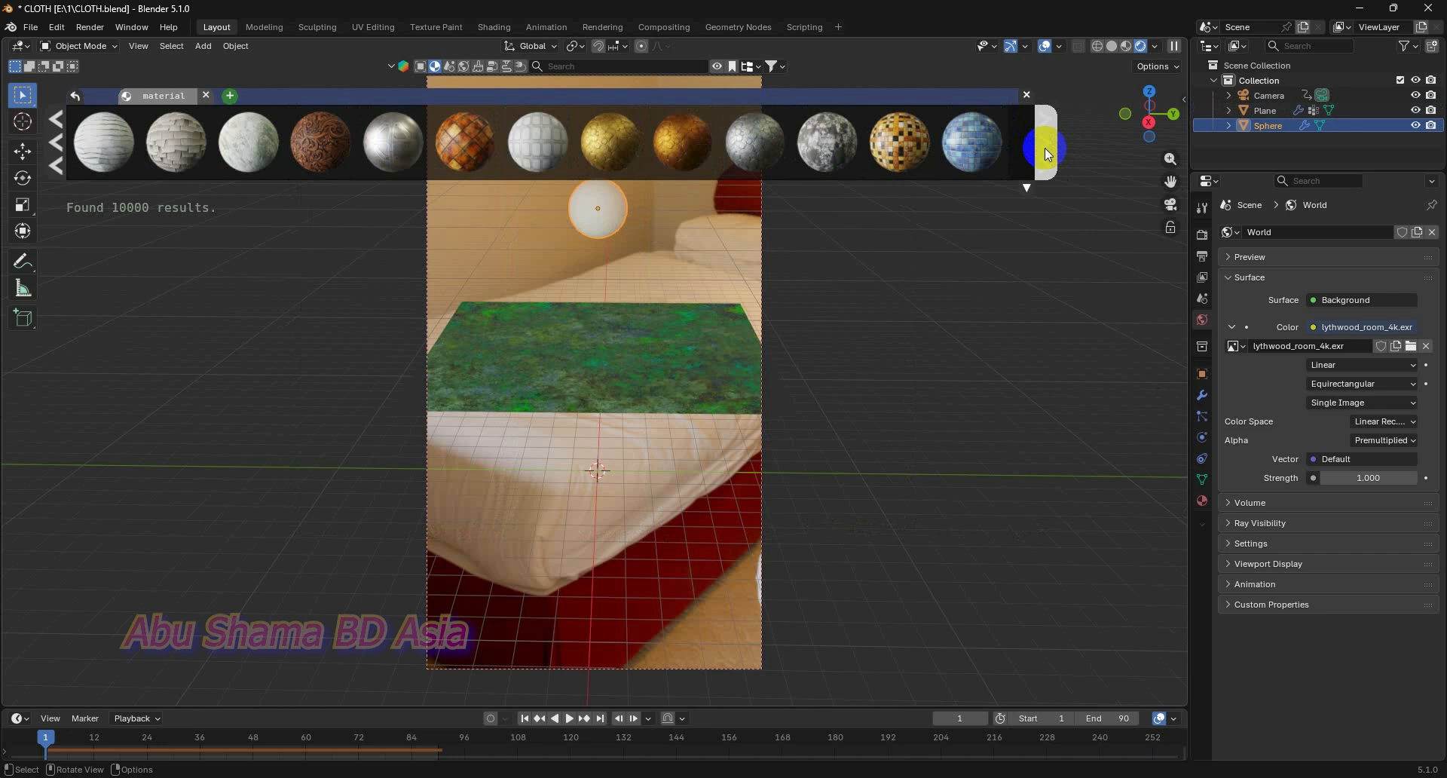
{"action": "left_click", "coordinate": [1044, 148]}
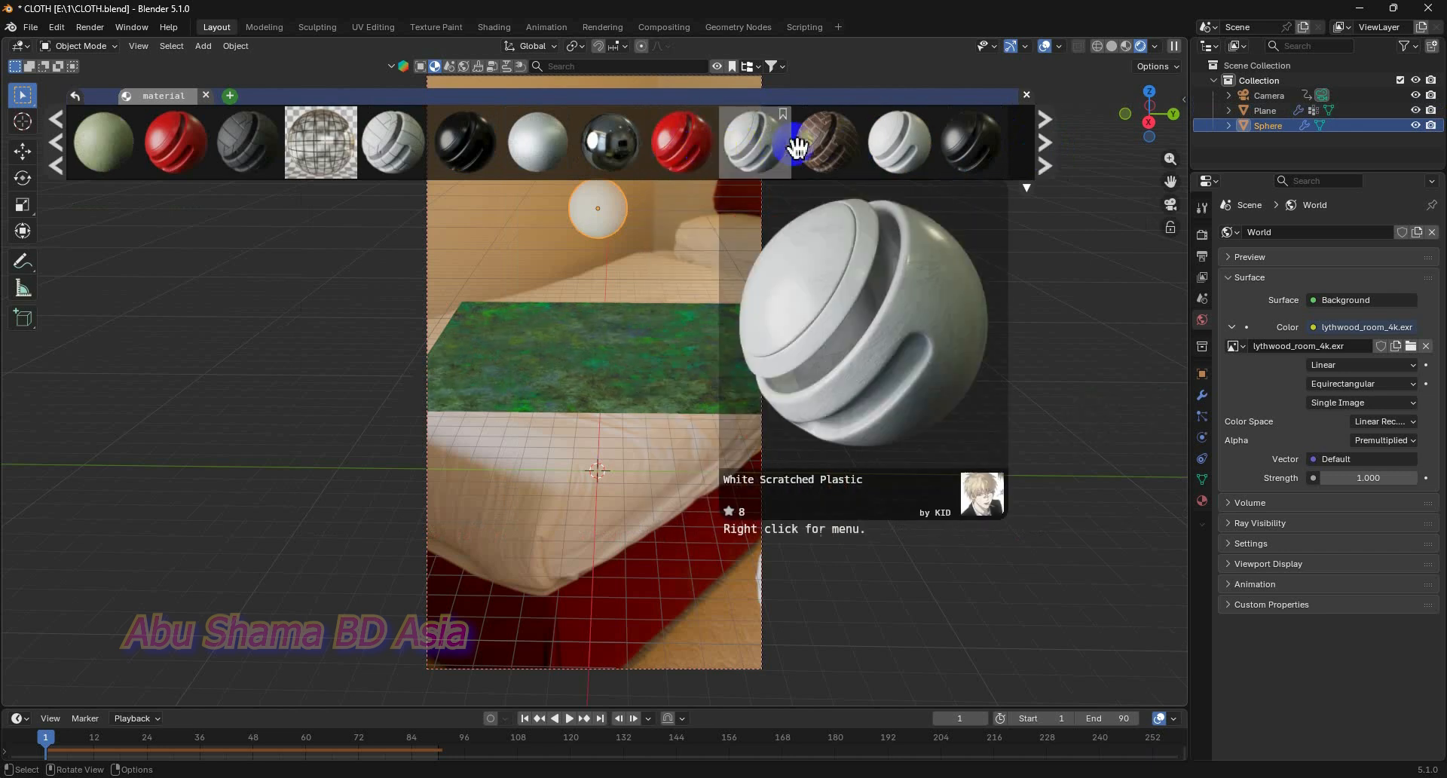
{"action": "left_click", "coordinate": [680, 143]}
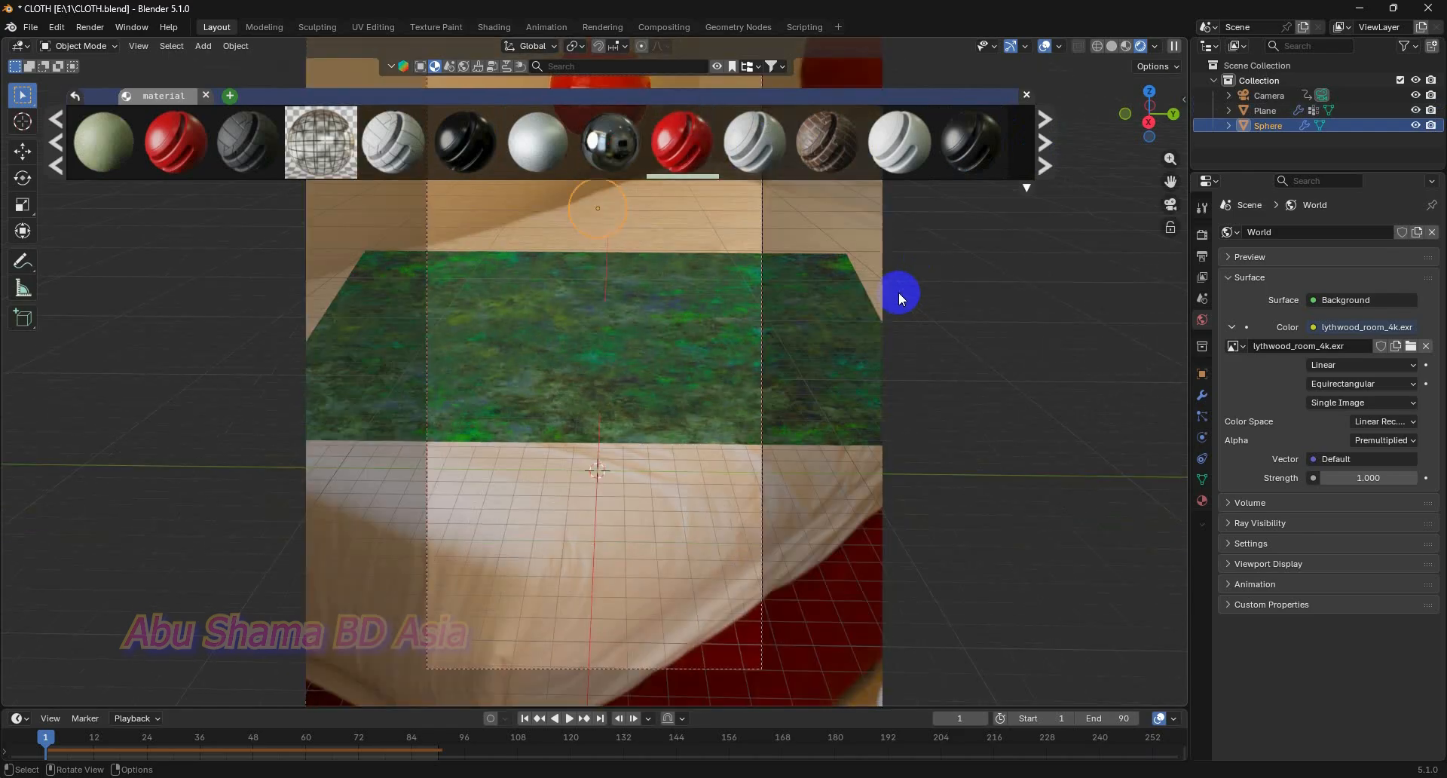
{"action": "left_click", "coordinate": [1026, 95]}
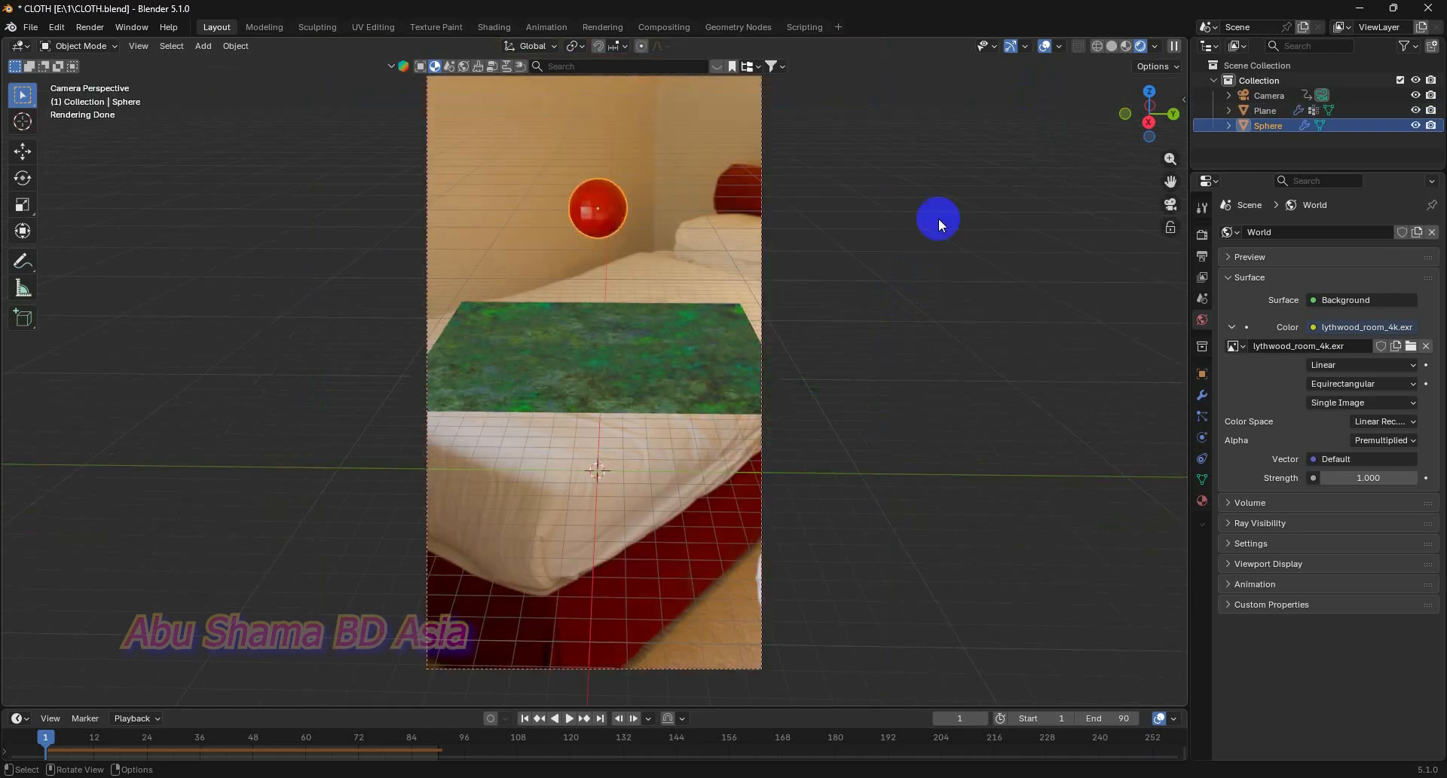
- Briefly play the animation with the new materials and return to frame 1
{"action": "left_click", "coordinate": [568, 721]}
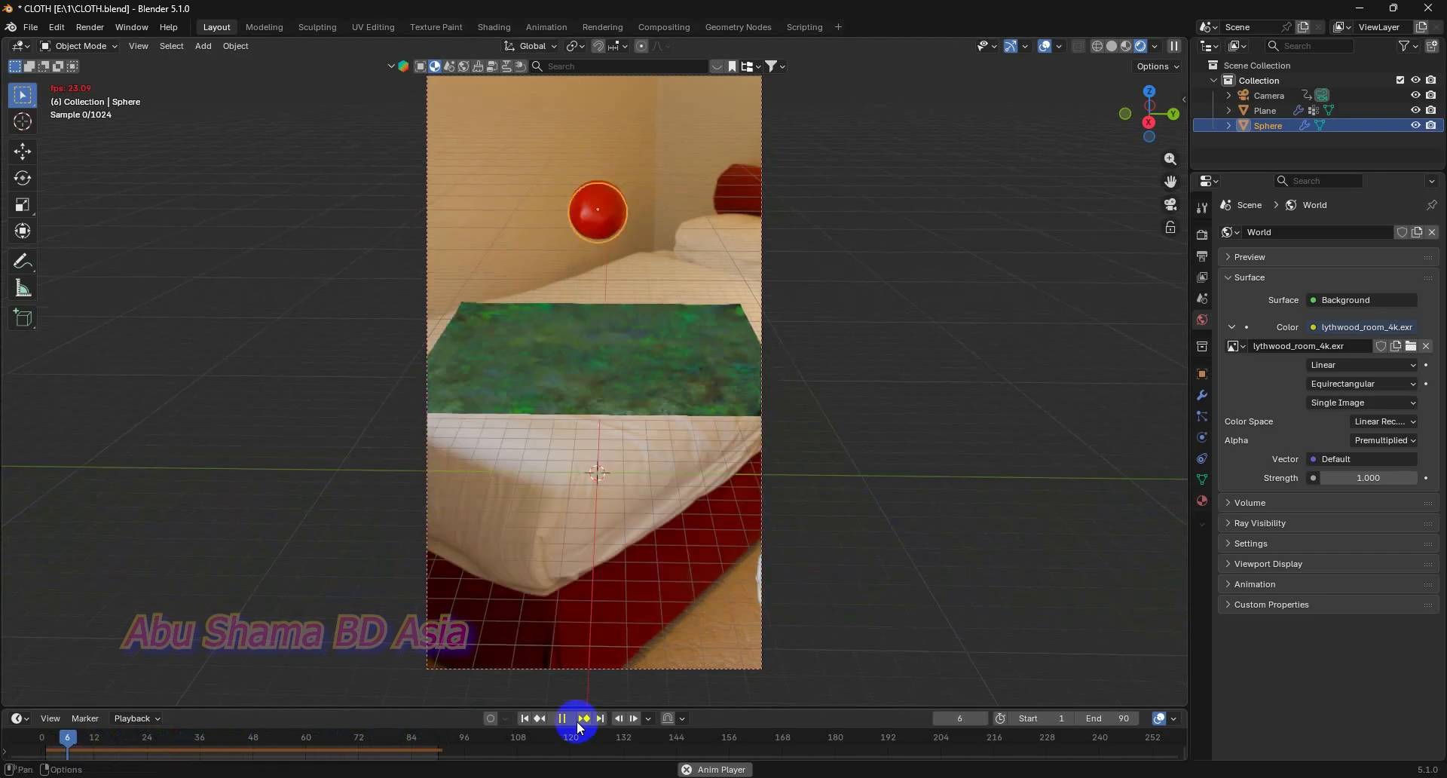
{"action": "left_click", "coordinate": [562, 717]}
{"action": "left_click", "coordinate": [524, 717]}
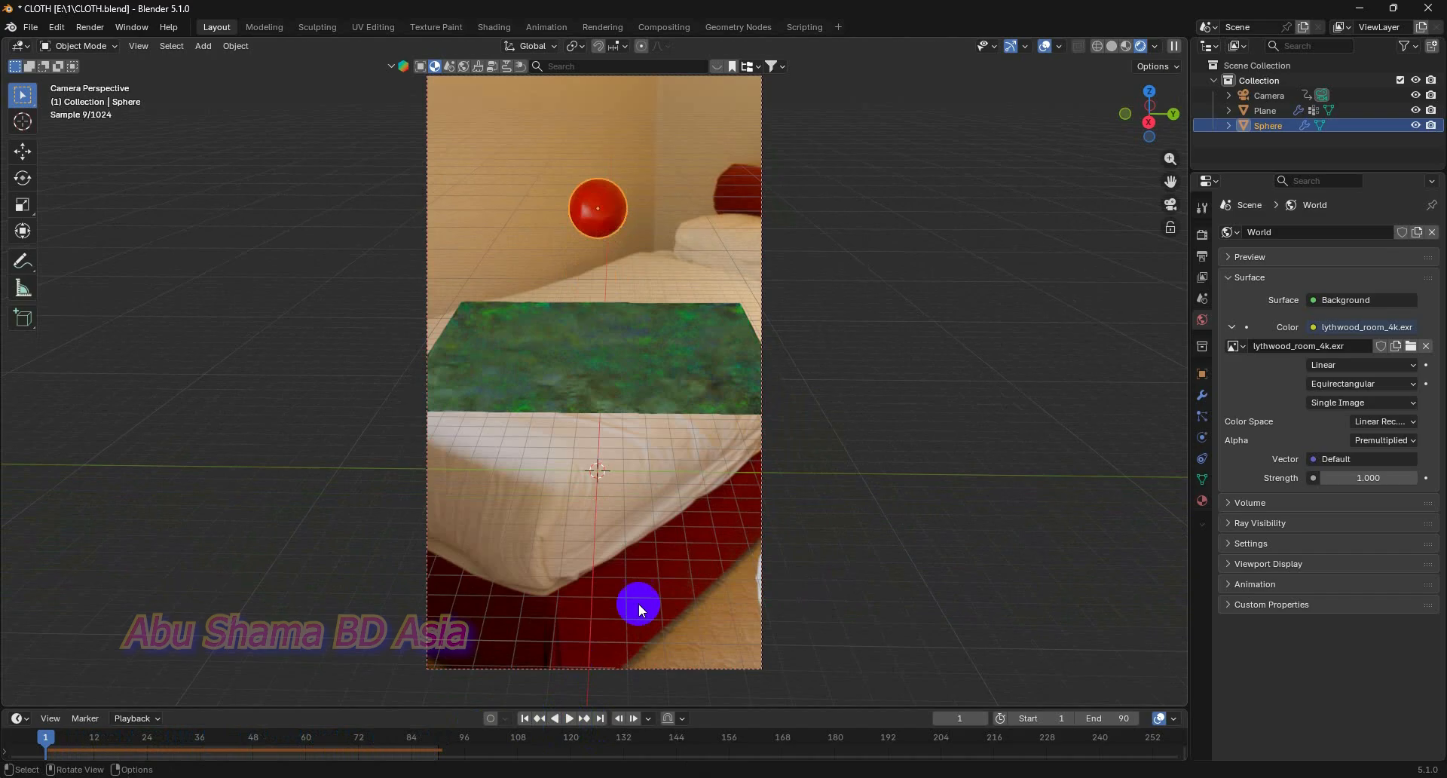
- Examine the plane's cloth physics settings
{"action": "left_click", "coordinate": [649, 391]}
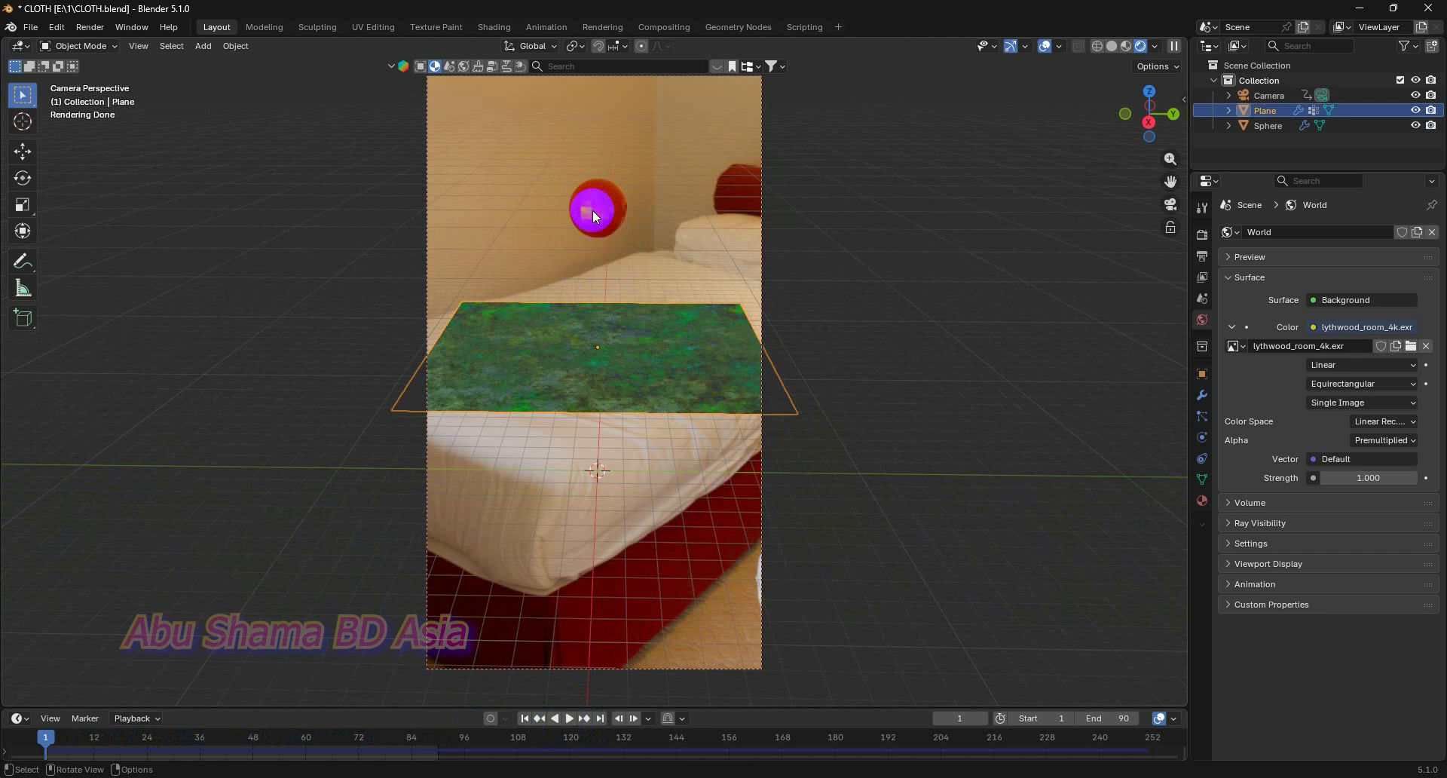
{"action": "left_click", "coordinate": [1202, 440]}
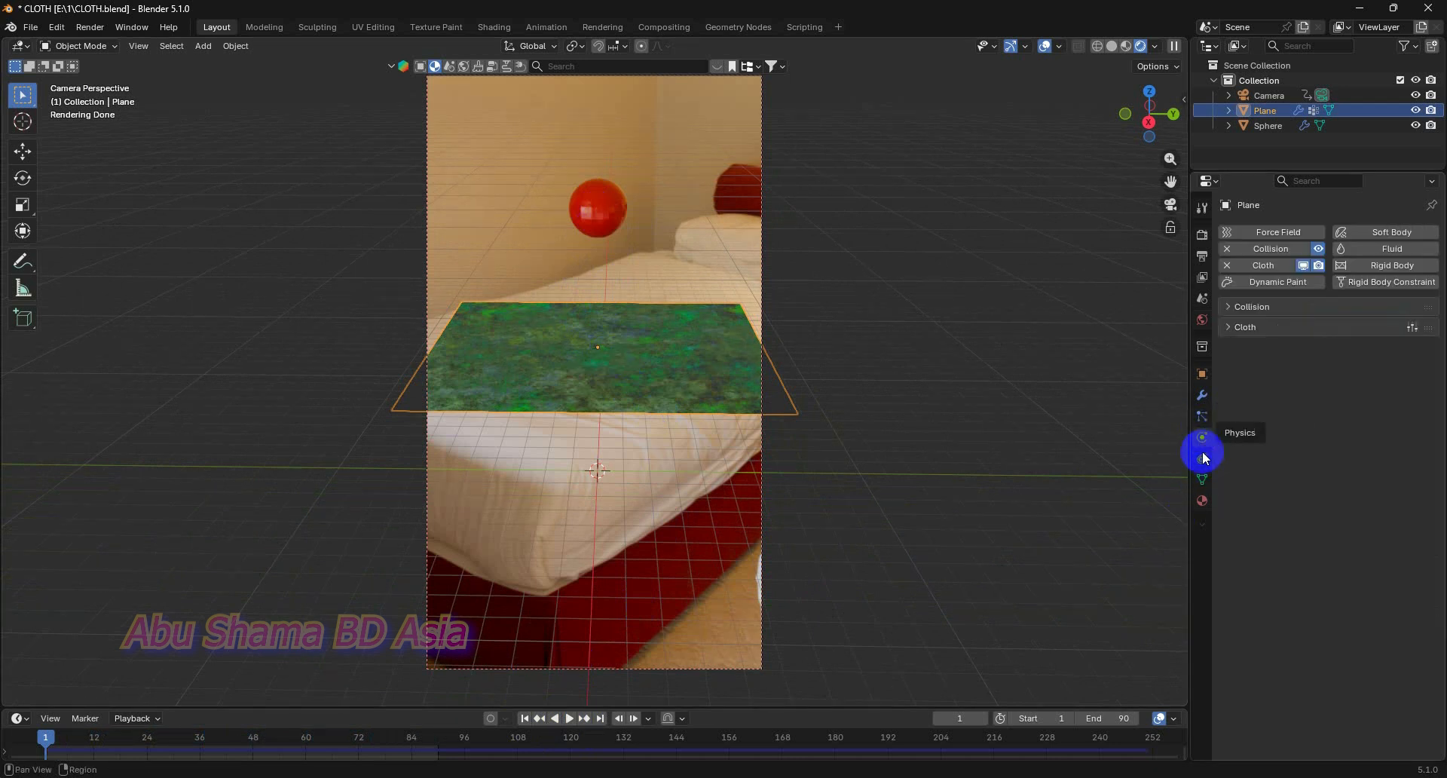
{"action": "left_click", "coordinate": [1229, 332]}
{"action": "scroll", "coordinate": [1343, 706], "scroll_direction": "down", "scroll_amount": 4}
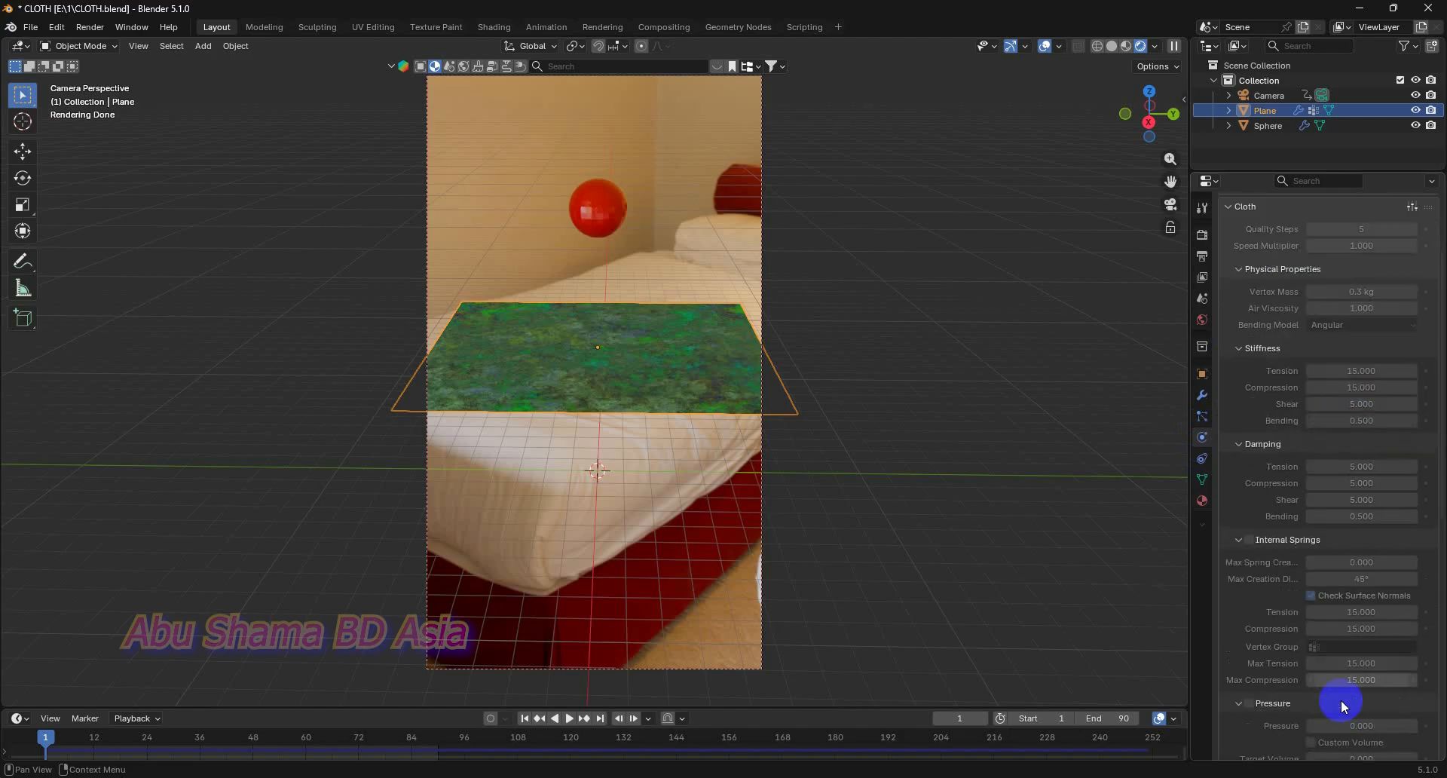
{"action": "scroll", "coordinate": [1341, 706], "scroll_direction": "down", "scroll_amount": 4}
{"action": "scroll", "coordinate": [646, 229], "scroll_direction": "up", "scroll_amount": 2}
- Delete the baked soft body simulation of the red sphere
{"action": "left_click", "coordinate": [610, 188]}
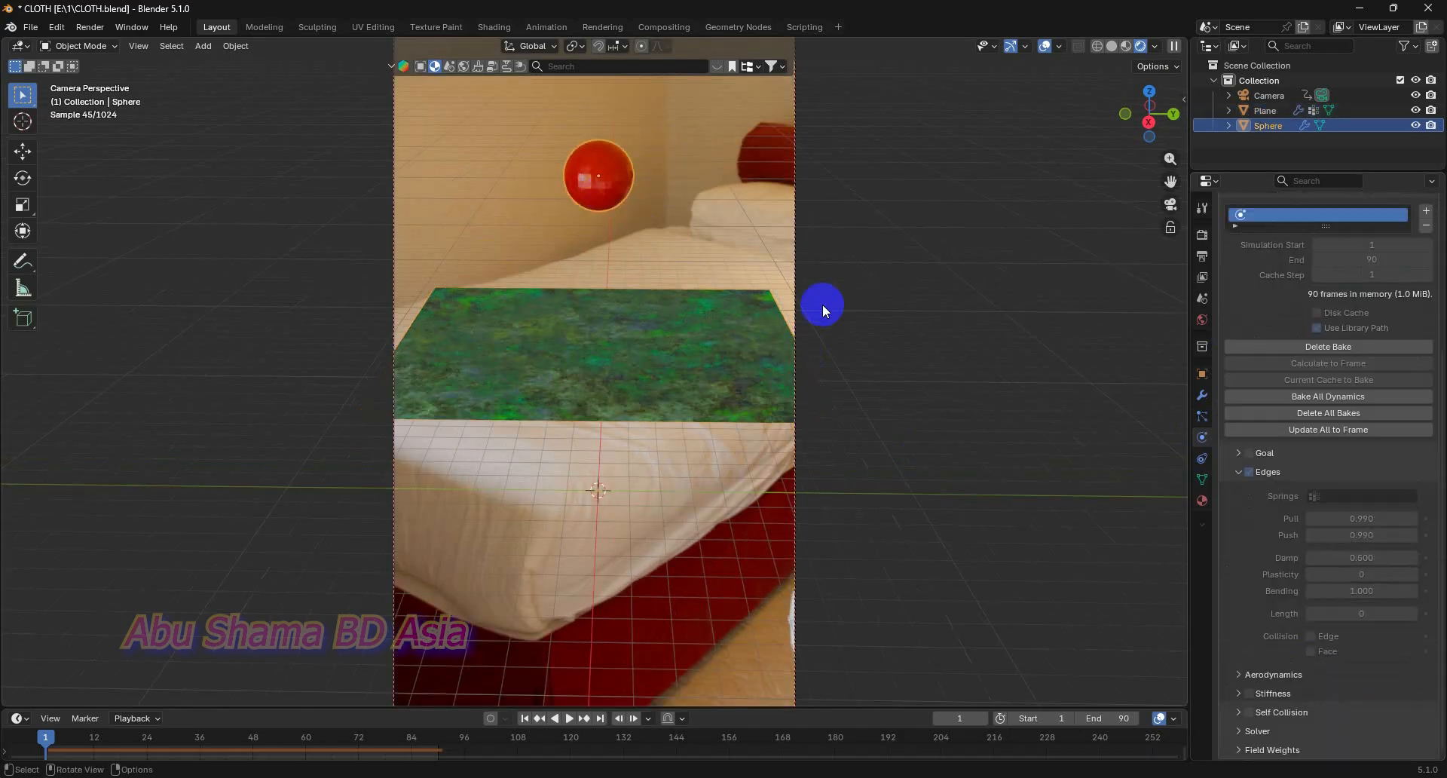
{"action": "scroll", "coordinate": [1337, 588], "scroll_direction": "up", "scroll_amount": 2}
{"action": "left_click", "coordinate": [1345, 406]}
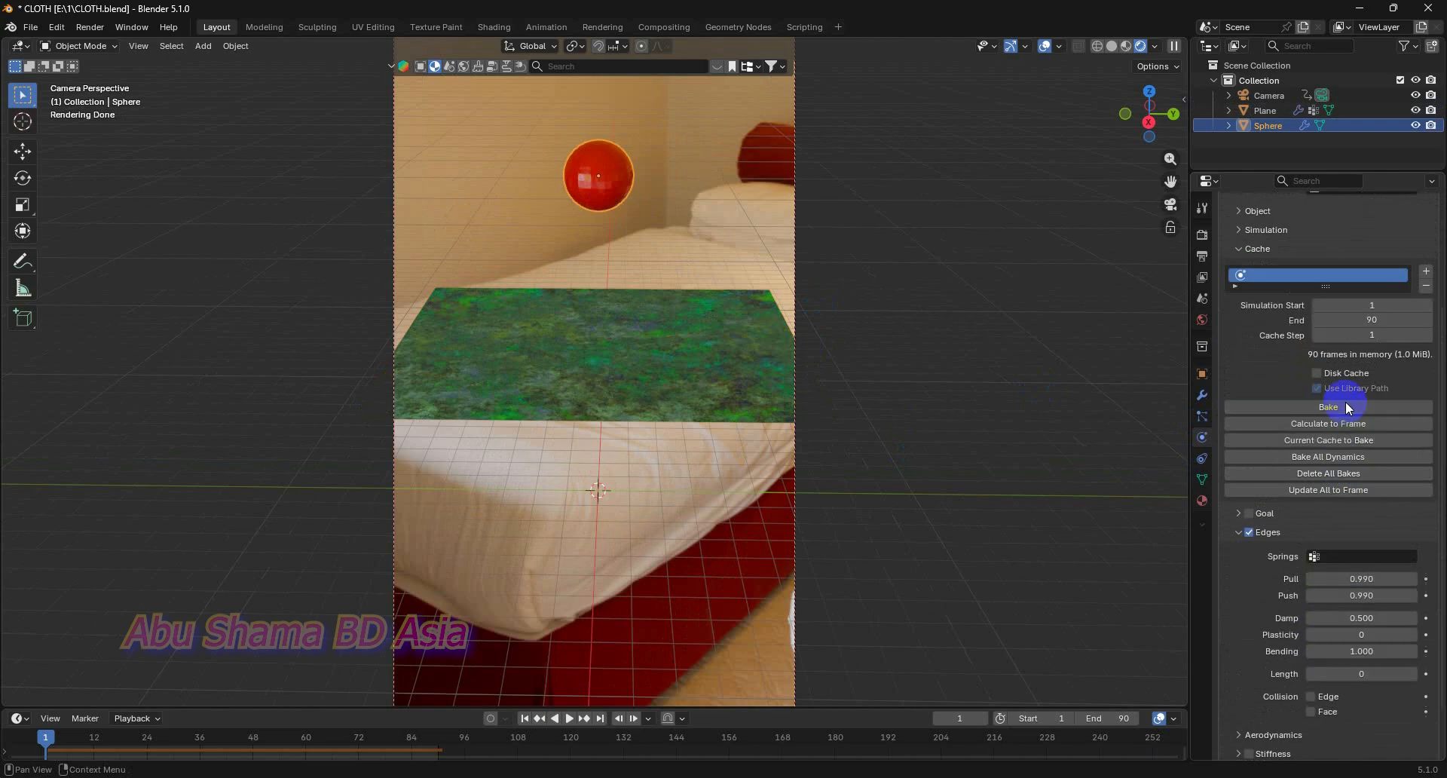
{"action": "scroll", "coordinate": [1346, 401], "scroll_direction": "up", "scroll_amount": 4}
- Delete the plane's cloth bake and set its cloth vertex mass to 20 kg
{"action": "left_click", "coordinate": [703, 400]}
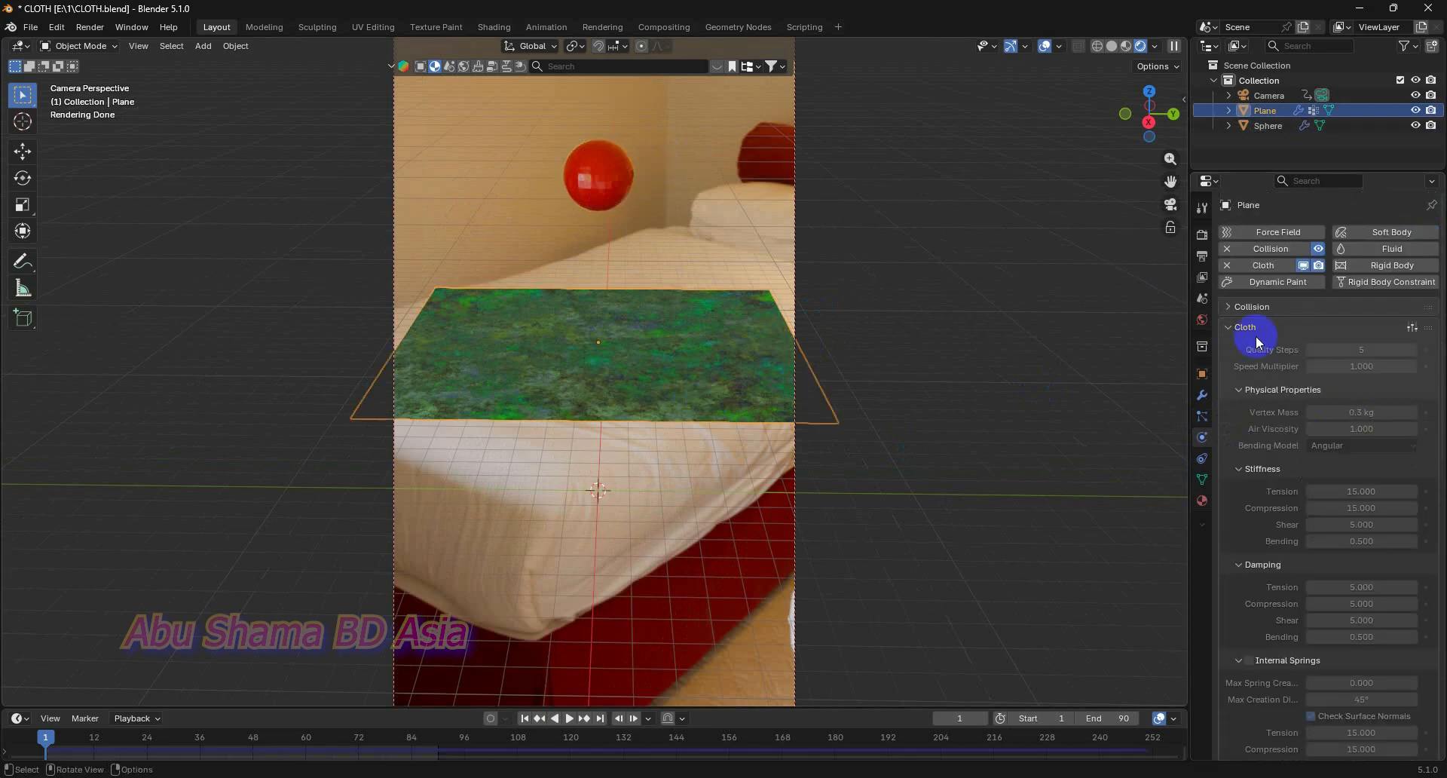
{"action": "scroll", "coordinate": [1347, 705], "scroll_direction": "down", "scroll_amount": 15}
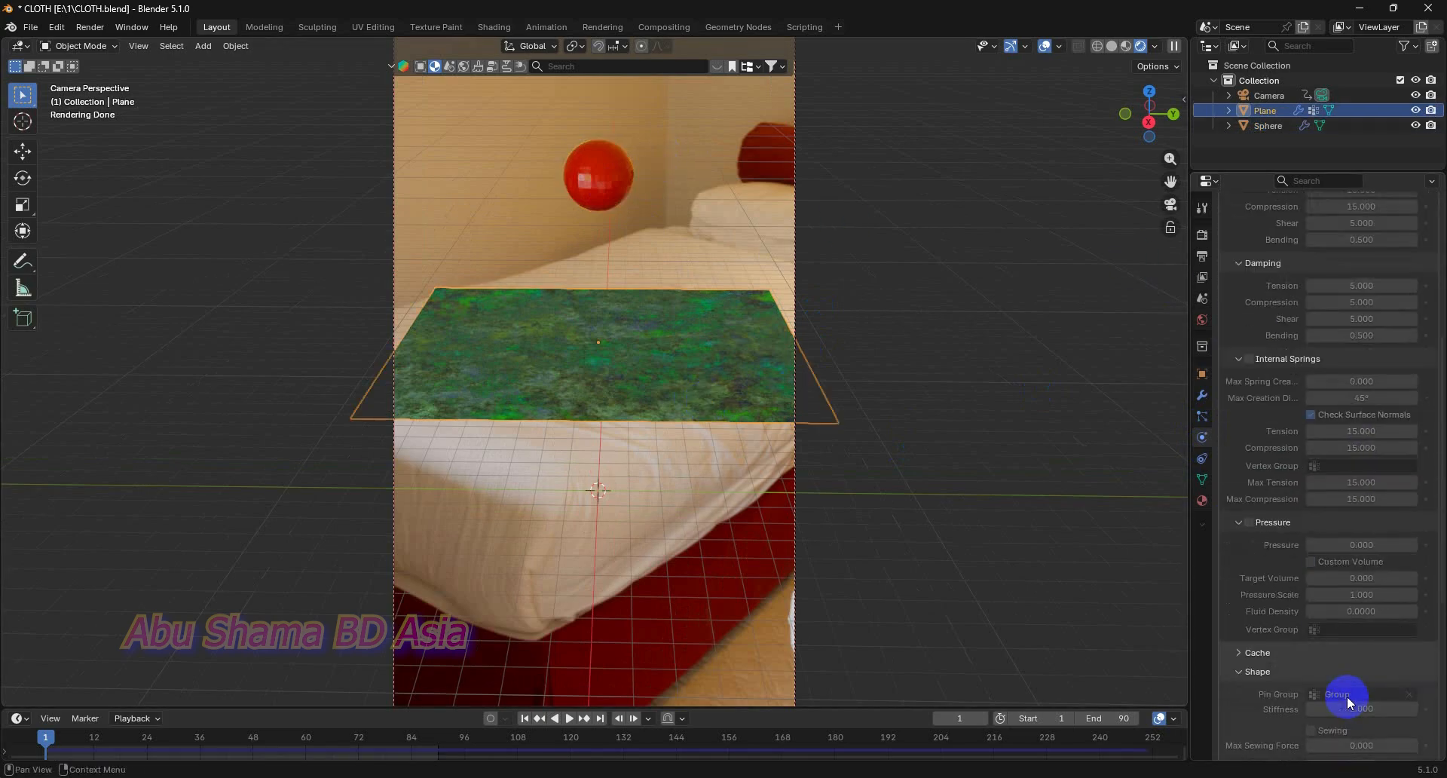
{"action": "scroll", "coordinate": [1303, 610], "scroll_direction": "up", "scroll_amount": 4}
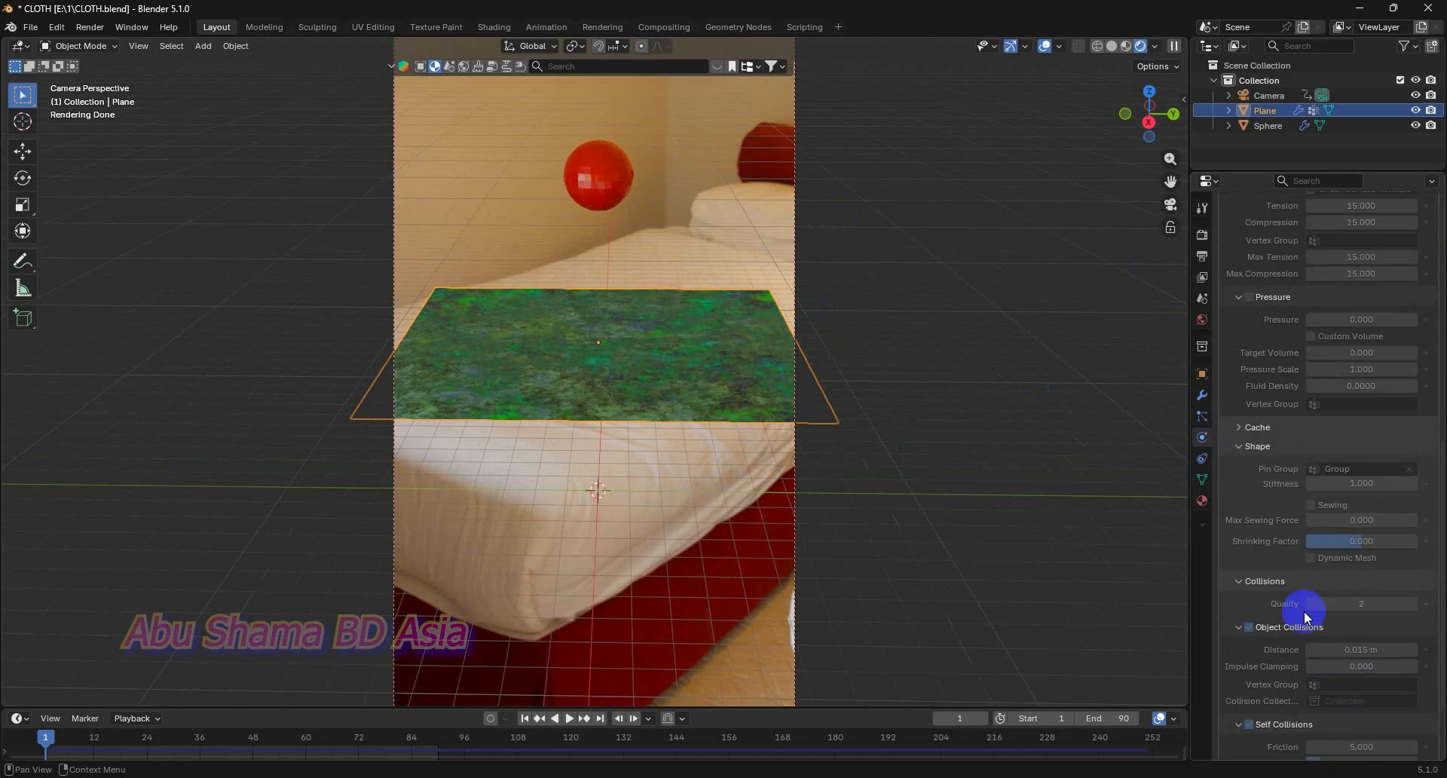
{"action": "left_click", "coordinate": [1236, 460]}
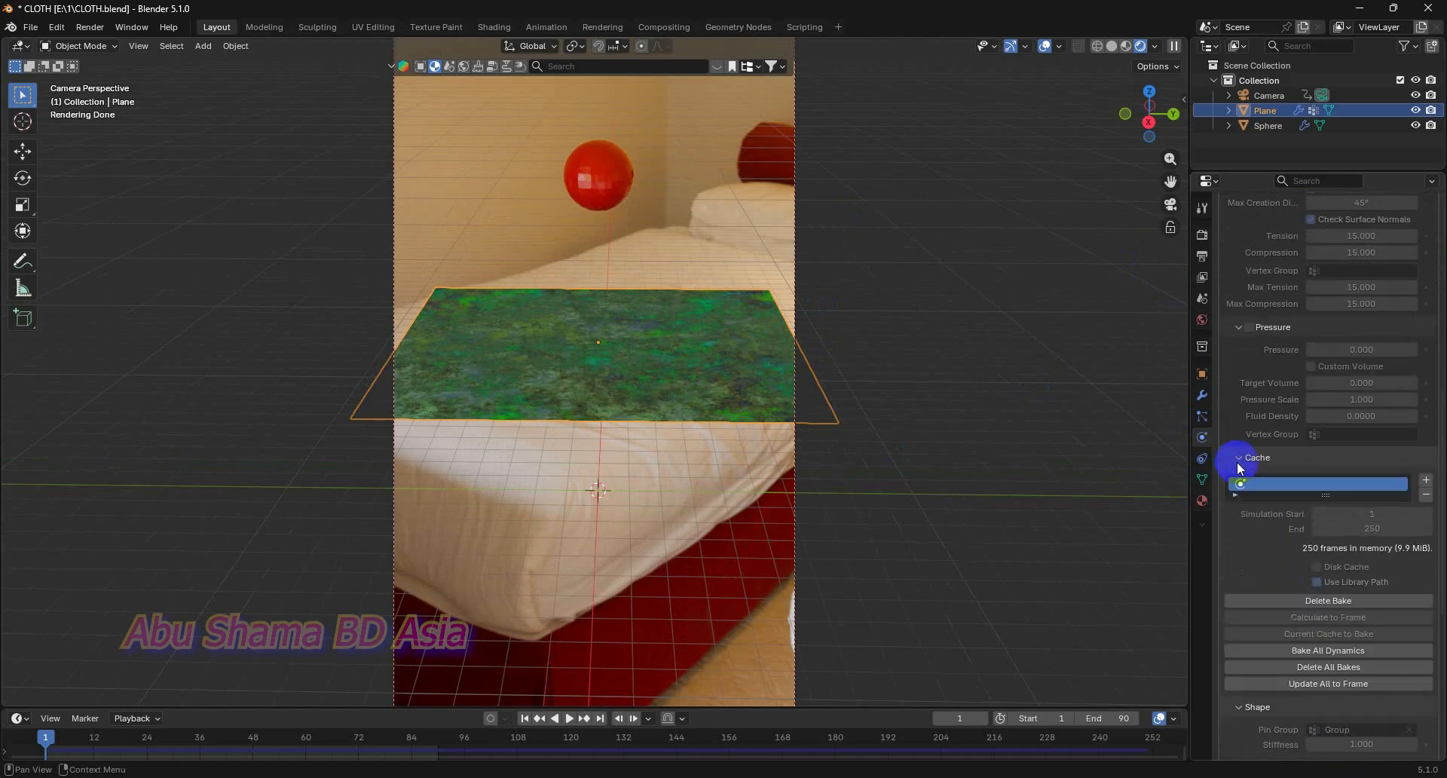
{"action": "scroll", "coordinate": [1357, 588], "scroll_direction": "up", "scroll_amount": 3}
{"action": "scroll", "coordinate": [1358, 579], "scroll_direction": "up", "scroll_amount": 11}
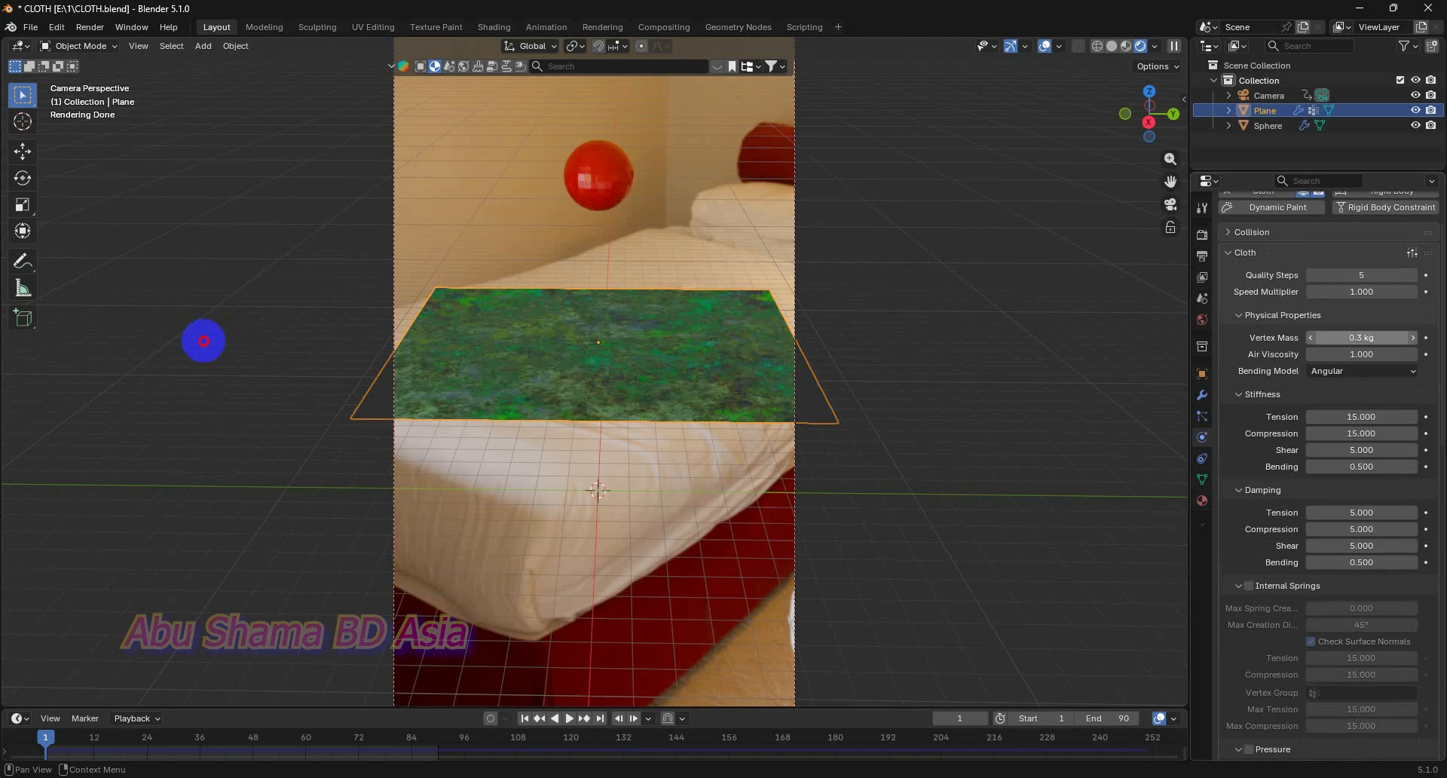
{"action": "left_click", "coordinate": [1360, 338]}
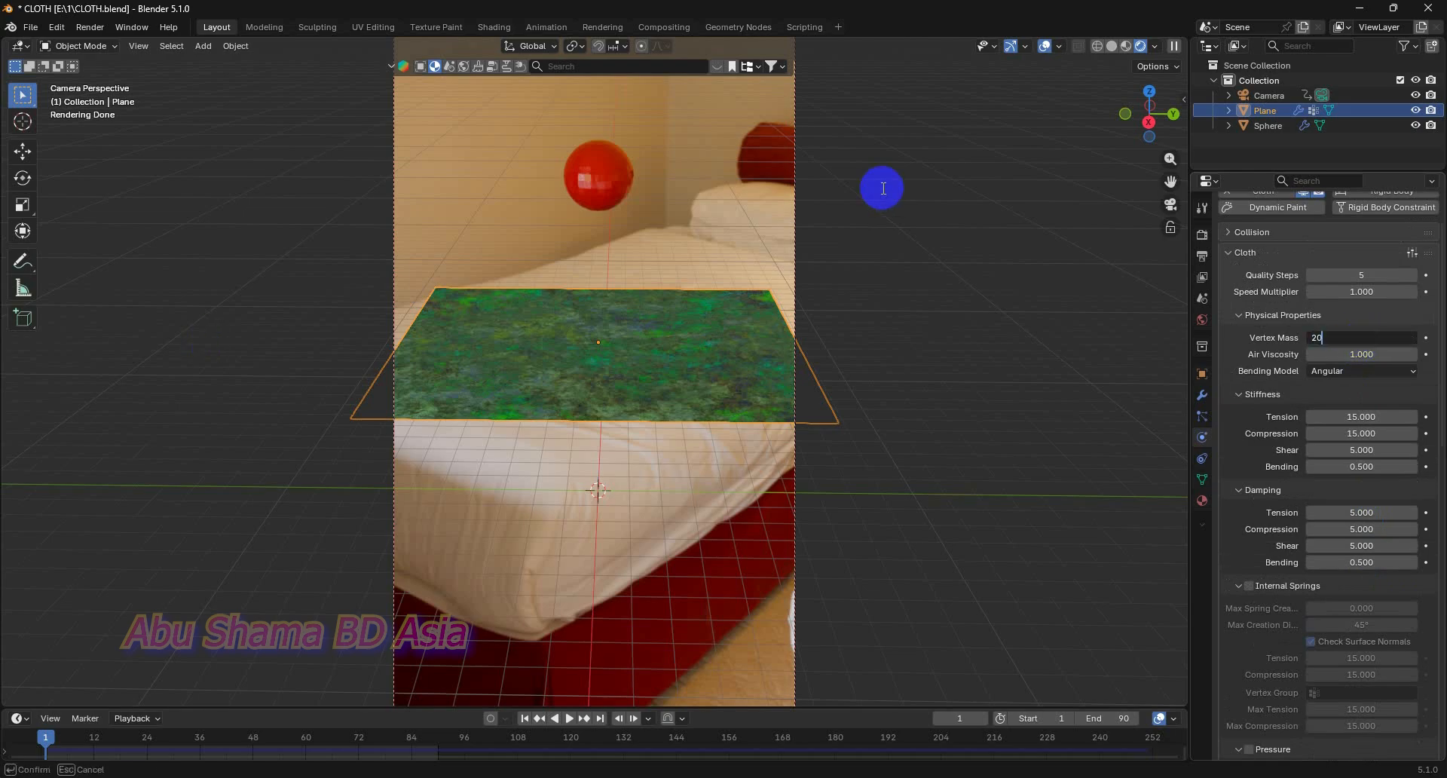
{"action": "key", "text": "Return"}
- Bake all dynamics in the scene and play back the new simulation
{"action": "scroll", "coordinate": [1359, 572], "scroll_direction": "down", "scroll_amount": 14}
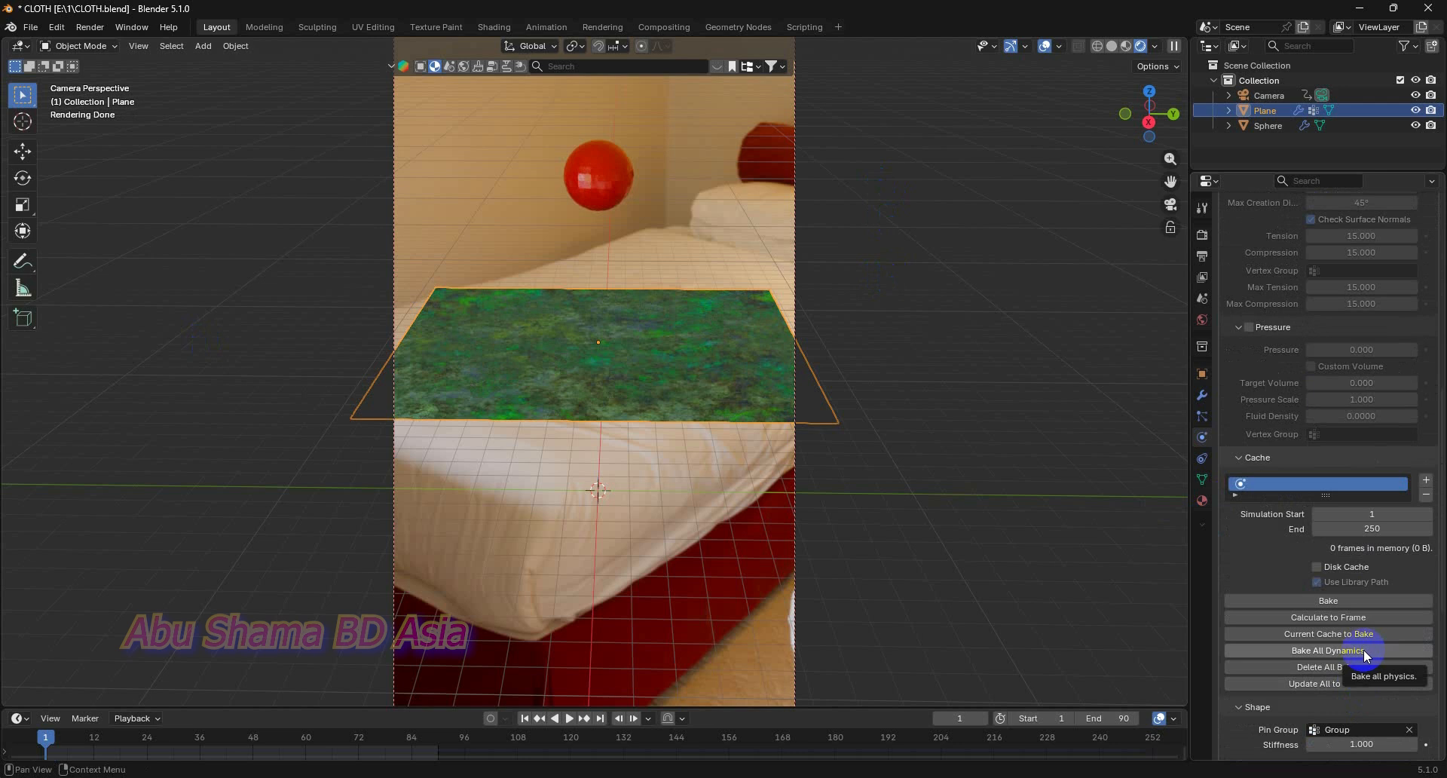
{"action": "left_click", "coordinate": [1363, 649]}
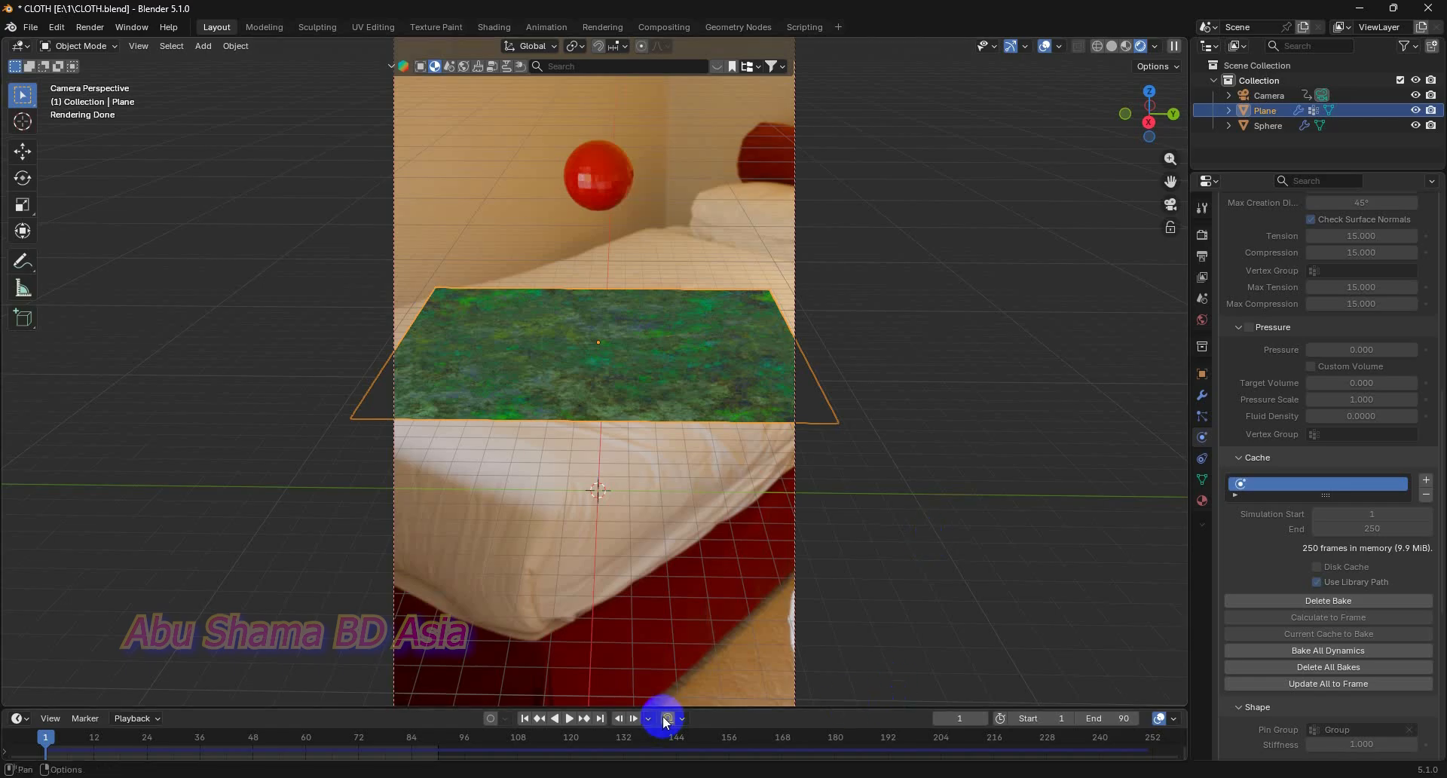
{"action": "left_click", "coordinate": [571, 718]}
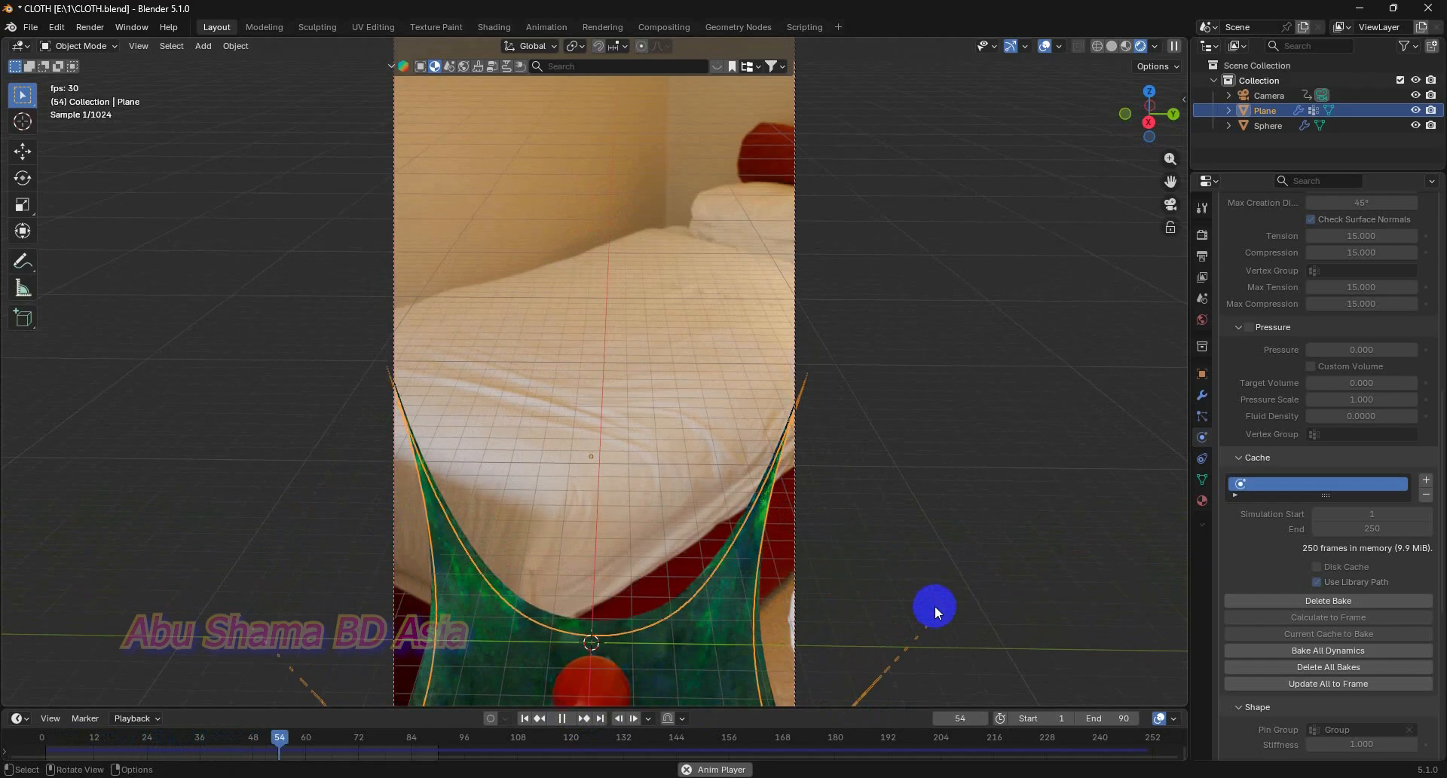
- Stop the animation playback and return to the first frame
{"action": "scroll", "coordinate": [876, 533], "scroll_direction": "down", "scroll_amount": 5}
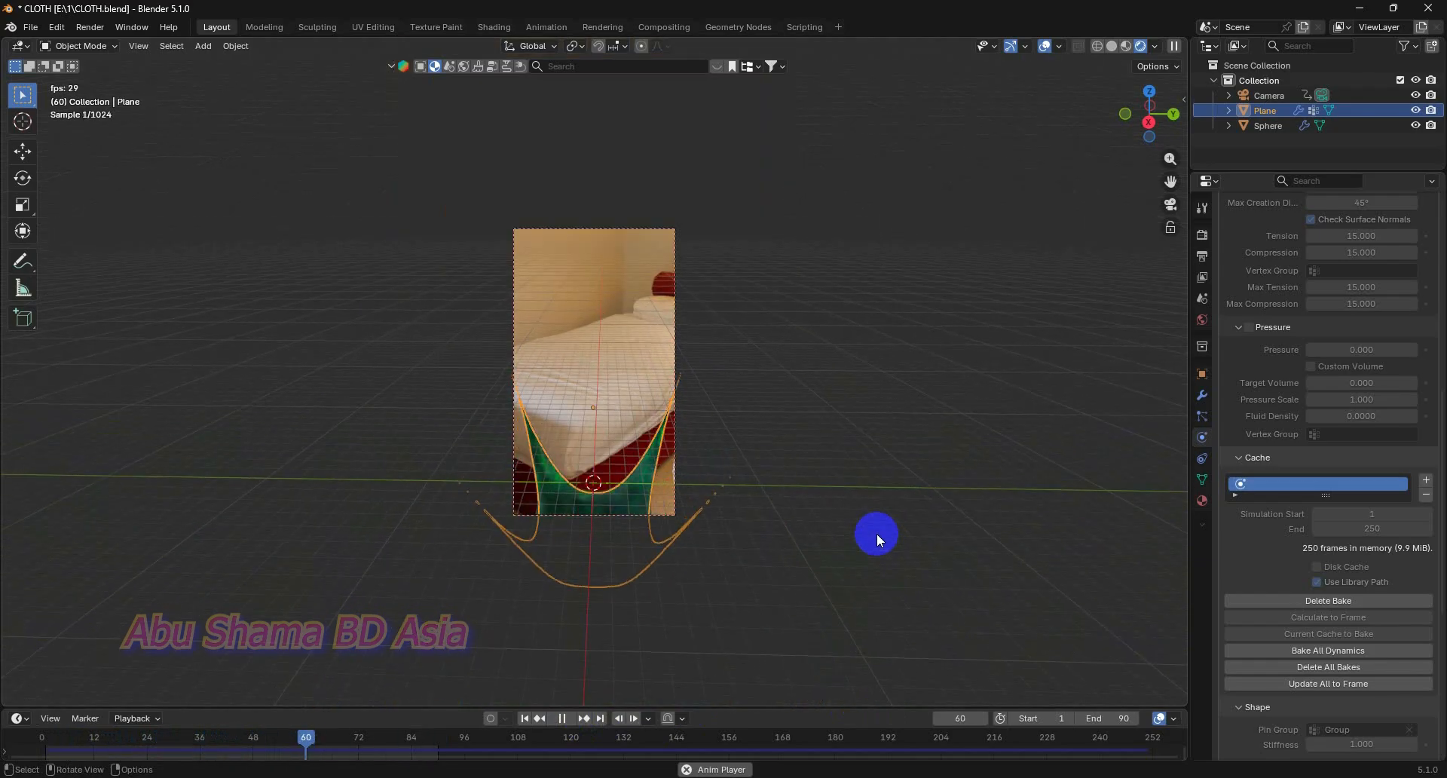
{"action": "left_click", "coordinate": [562, 718]}
{"action": "left_click", "coordinate": [525, 718]}
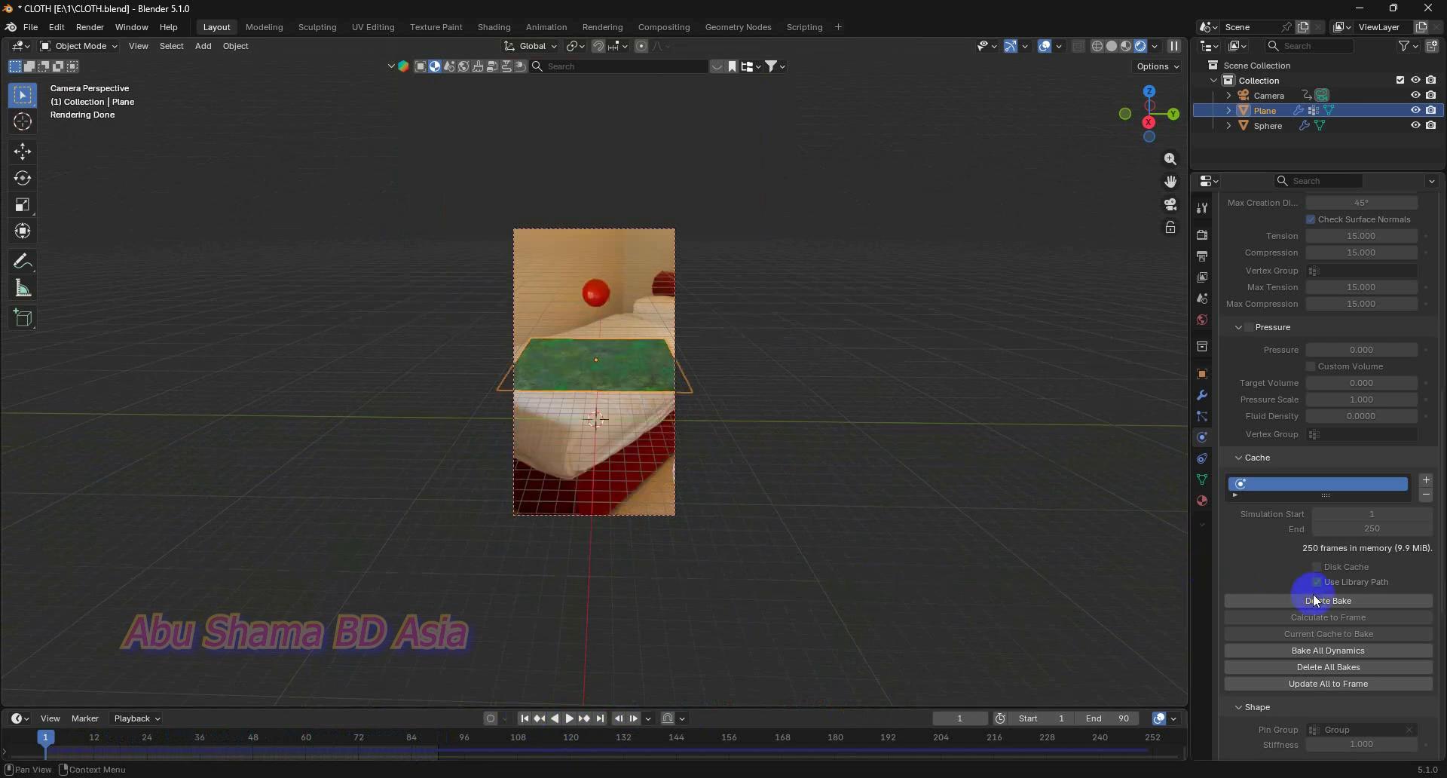
- Delete the plane's cloth bake and set its cloth vertex mass to 1 kg
{"action": "scroll", "coordinate": [1349, 467], "scroll_direction": "up", "scroll_amount": 8}
{"action": "scroll", "coordinate": [1354, 455], "scroll_direction": "up", "scroll_amount": 7}
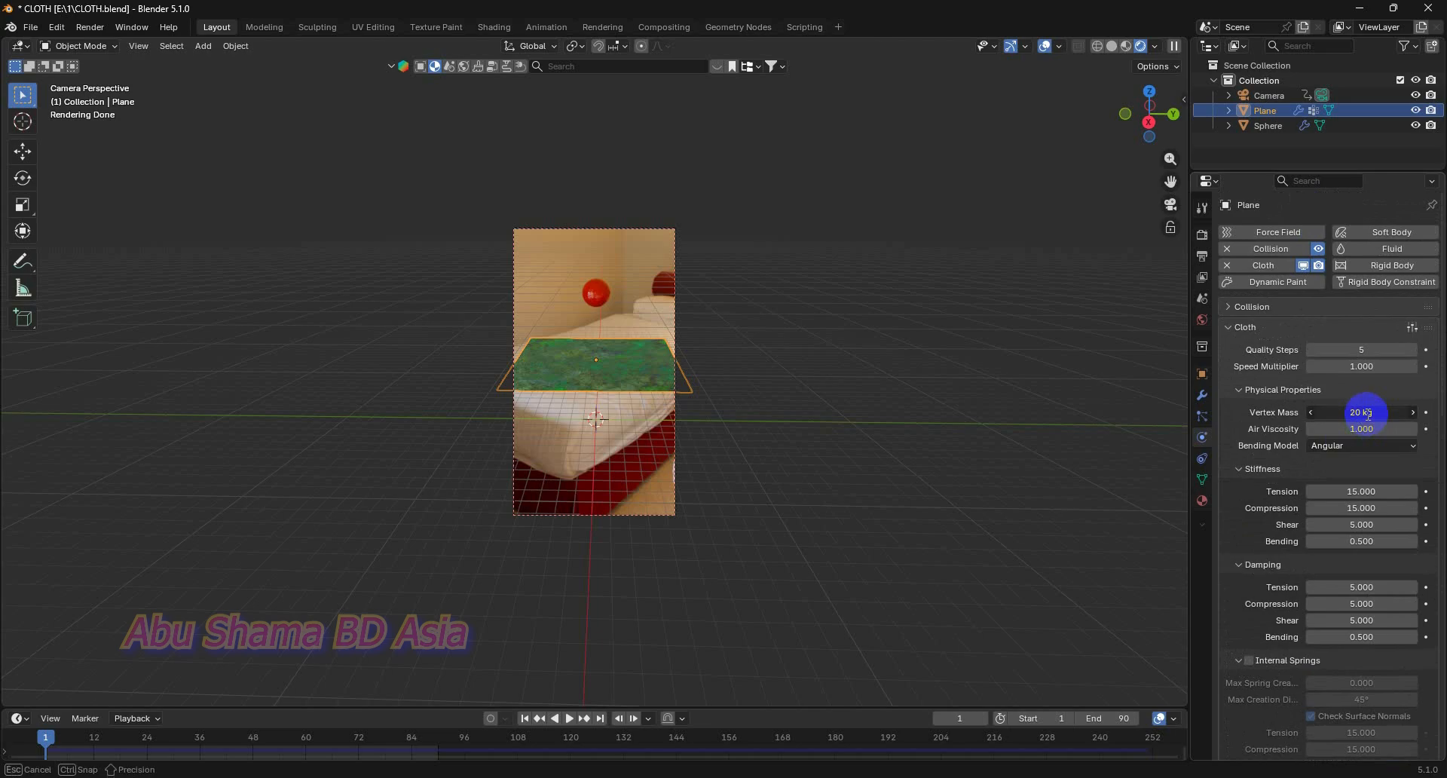
{"action": "left_click", "coordinate": [1367, 413]}
{"action": "key", "text": "Return"}
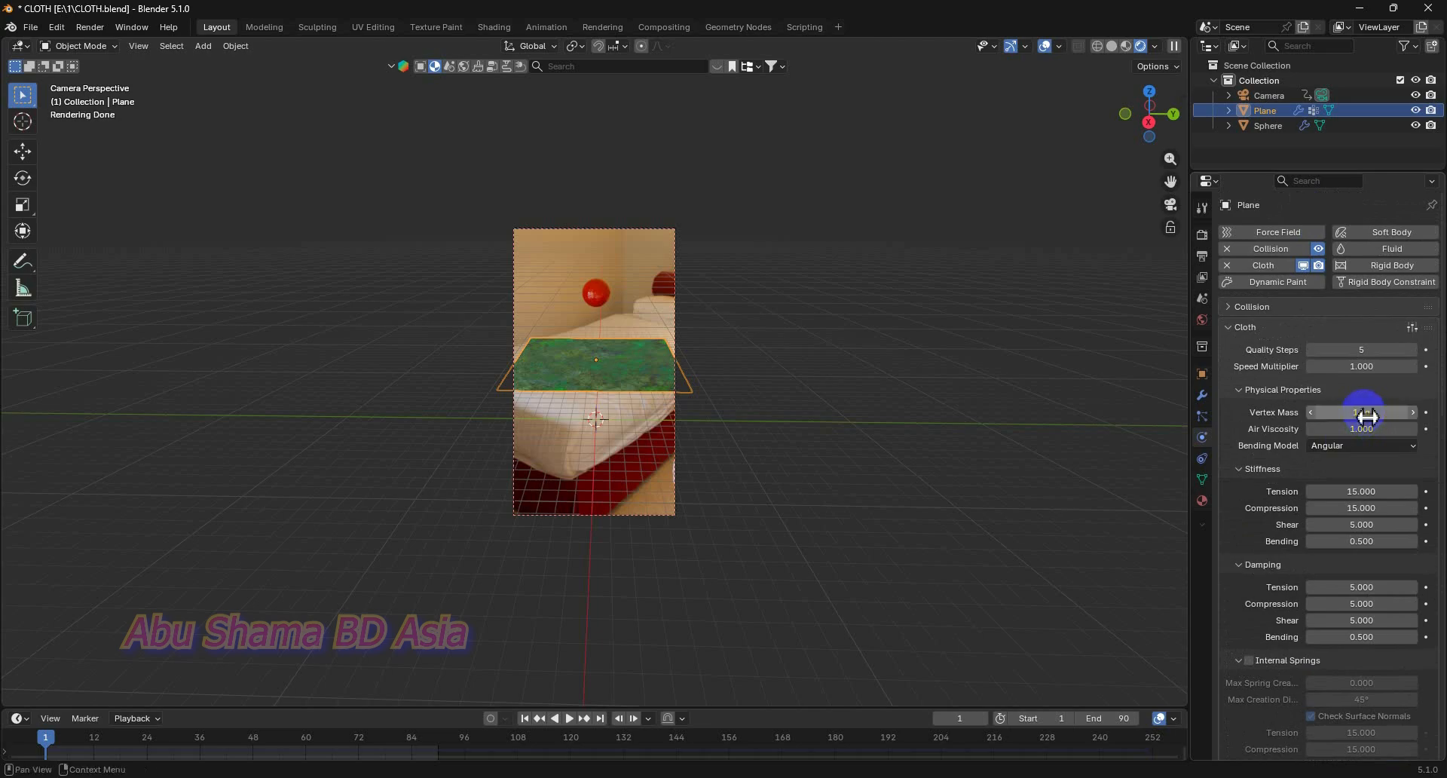
{"action": "scroll", "coordinate": [1349, 512], "scroll_direction": "down", "scroll_amount": 4}
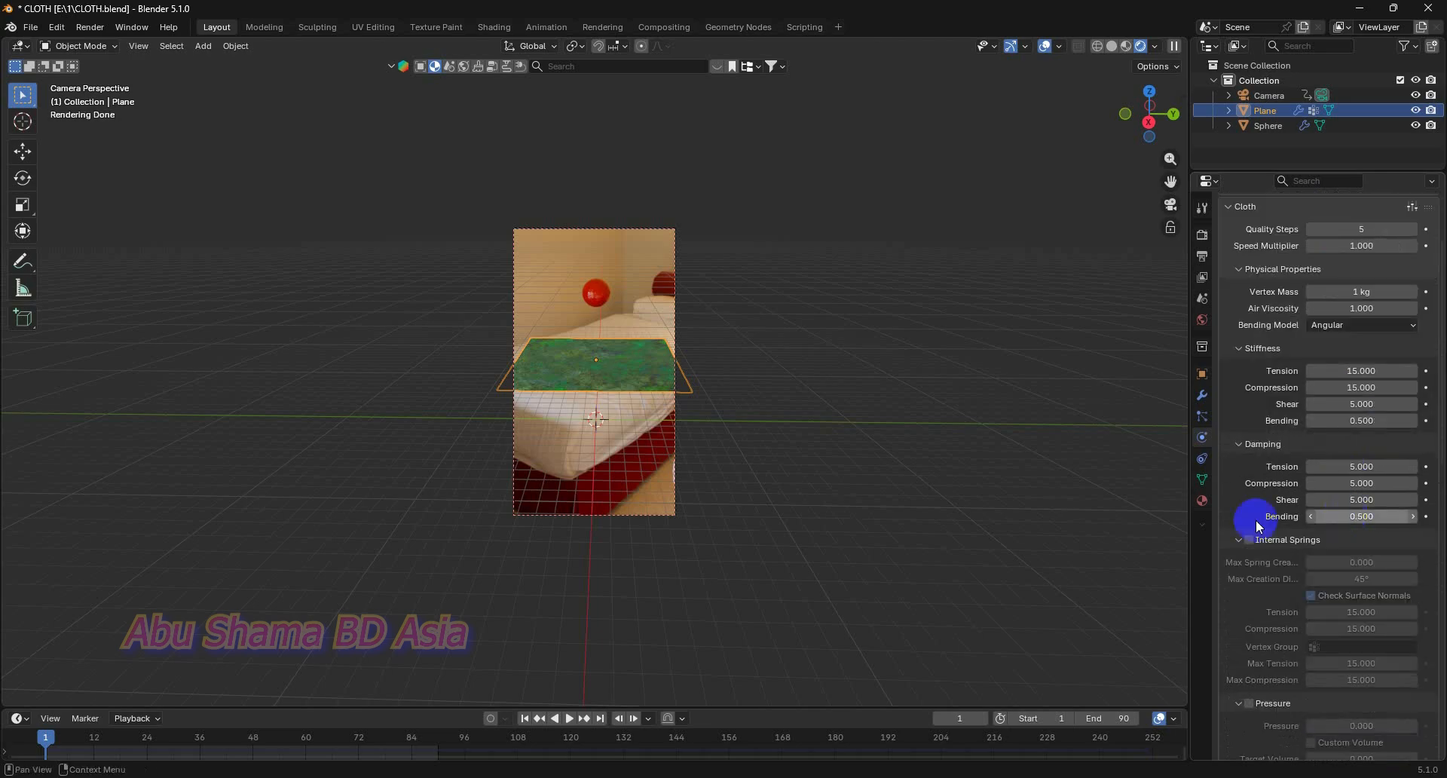
- Delete the red sphere's soft body bake and set its soft body mass to 20 kg
{"action": "left_click", "coordinate": [596, 300]}
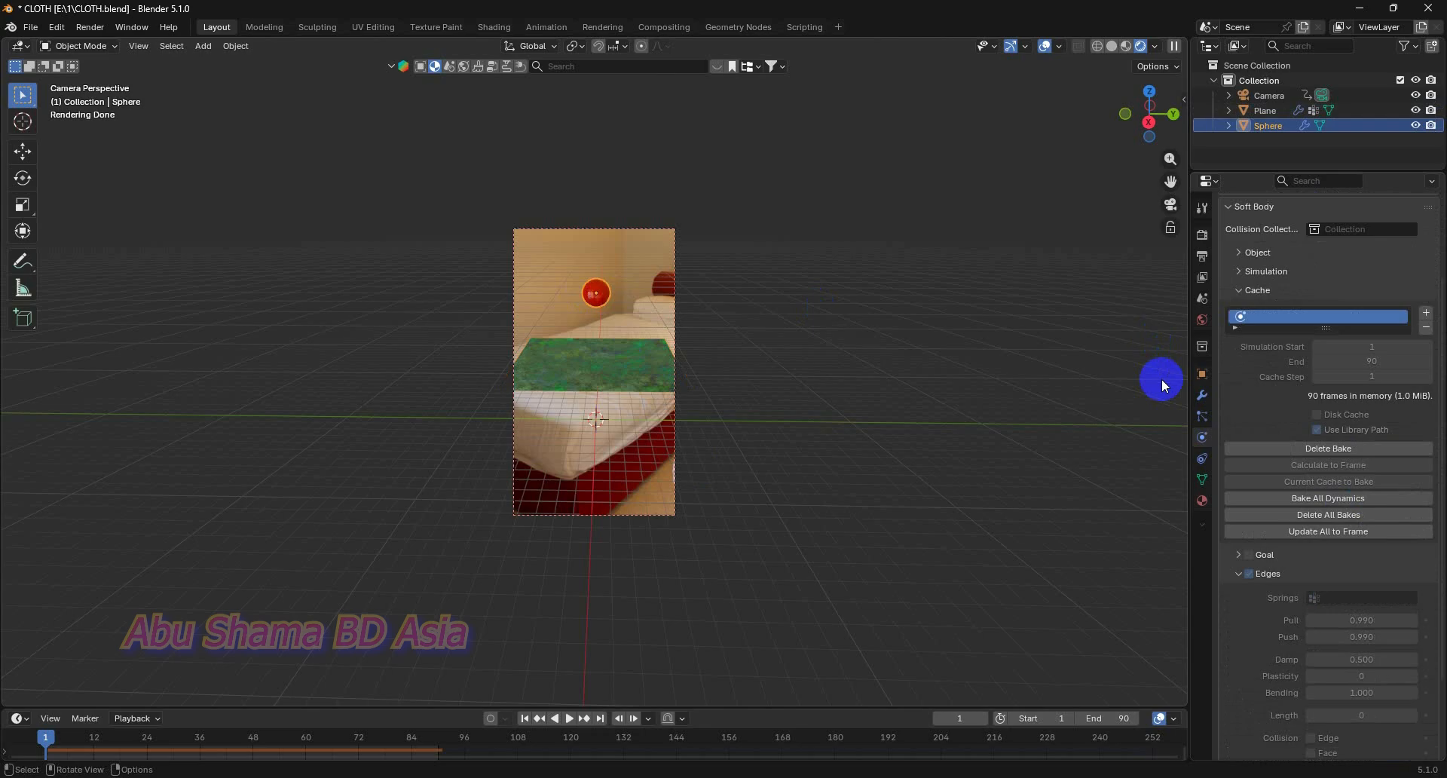
{"action": "left_click", "coordinate": [1329, 449]}
{"action": "scroll", "coordinate": [1352, 497], "scroll_direction": "up", "scroll_amount": 4}
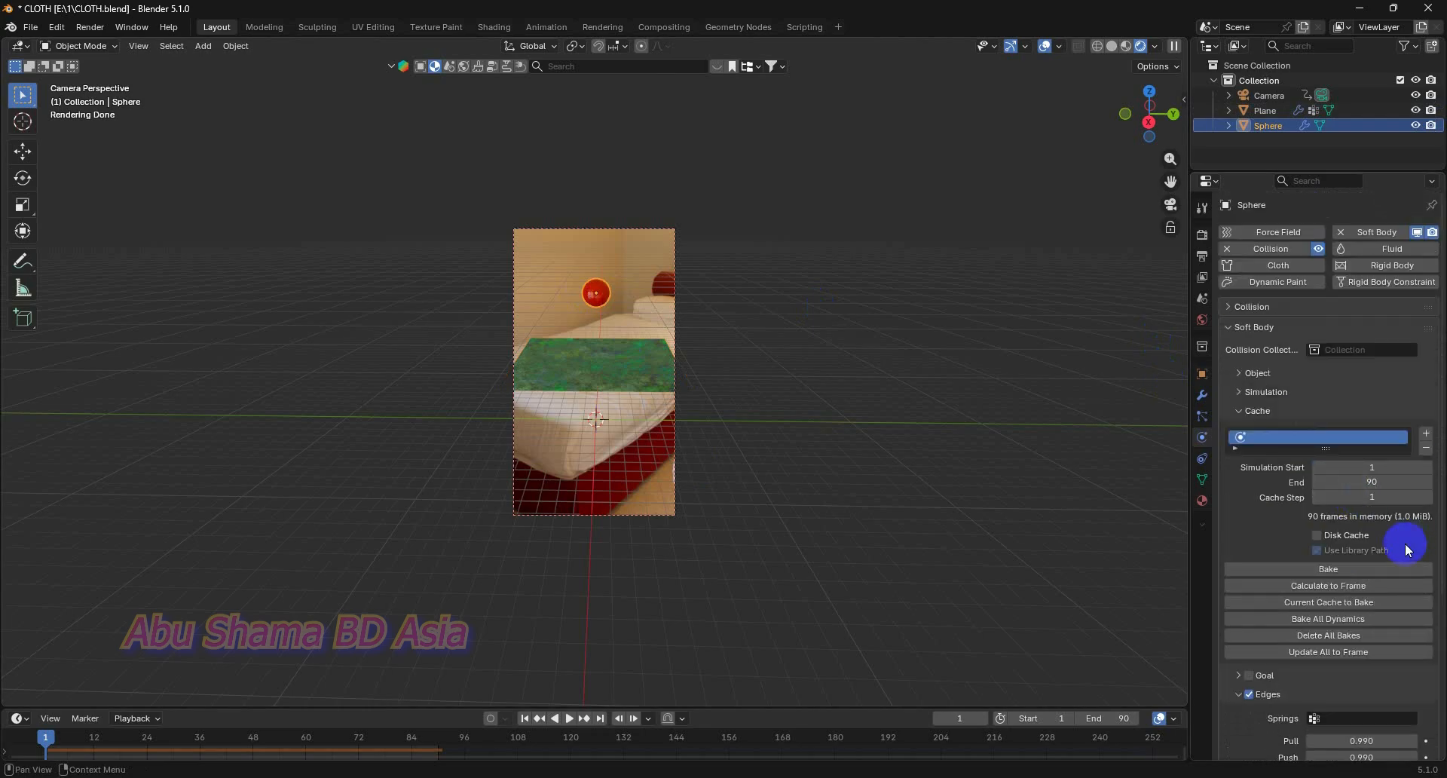
{"action": "left_click", "coordinate": [1237, 372]}
{"action": "left_click", "coordinate": [1384, 419]}
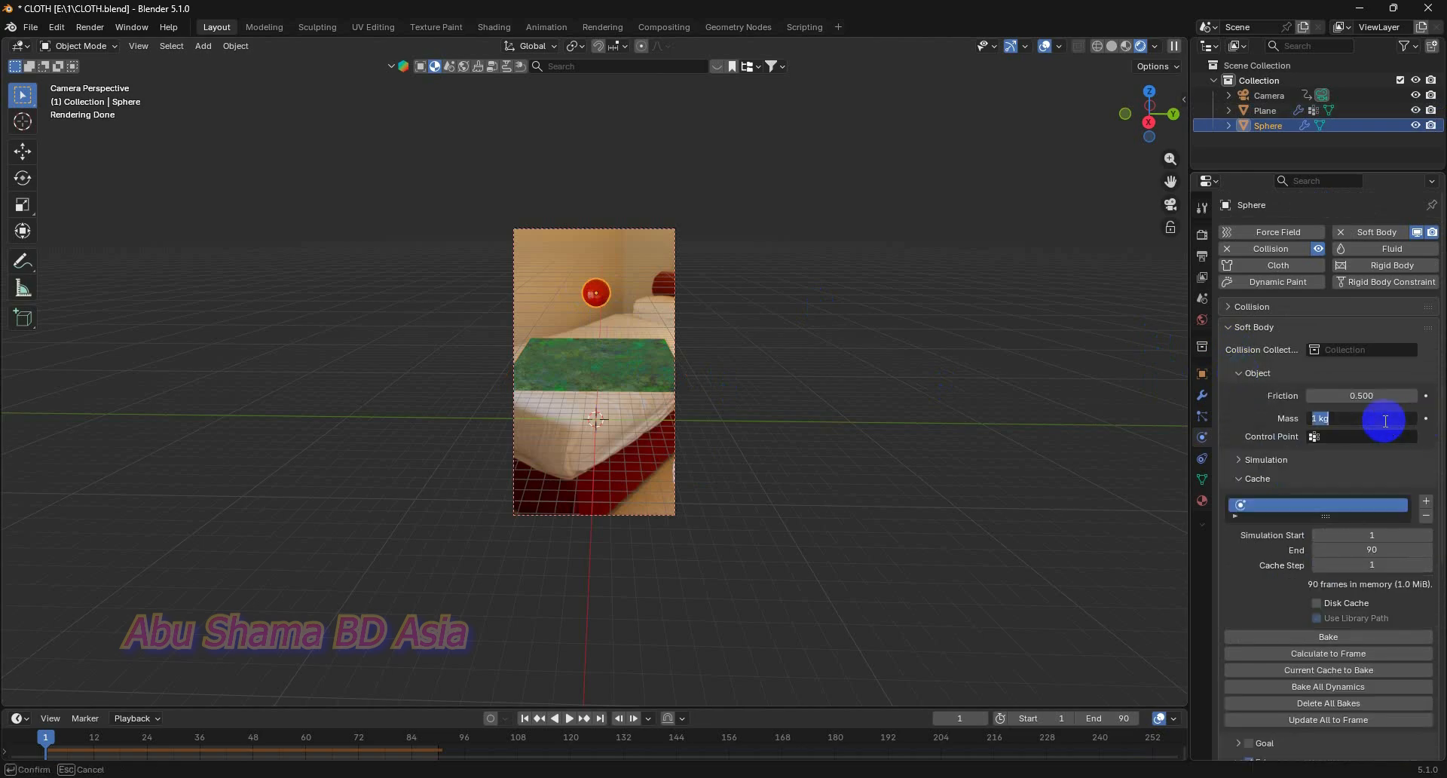
{"action": "type", "text": "20"}
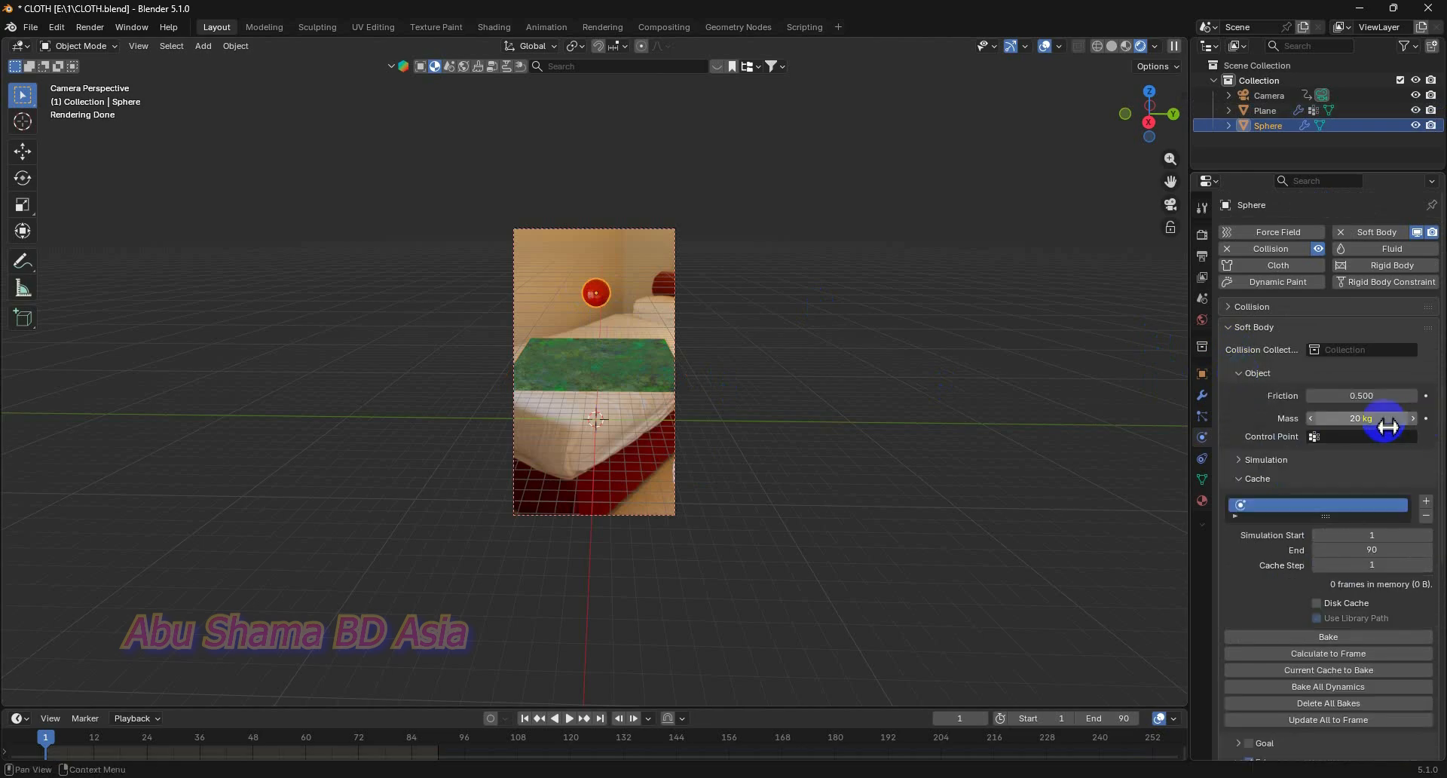
{"action": "key", "text": "Return"}
- Bake all dynamics with the sphere's new mass, and delete the plane's cloth bake
{"action": "left_click", "coordinate": [1327, 686]}
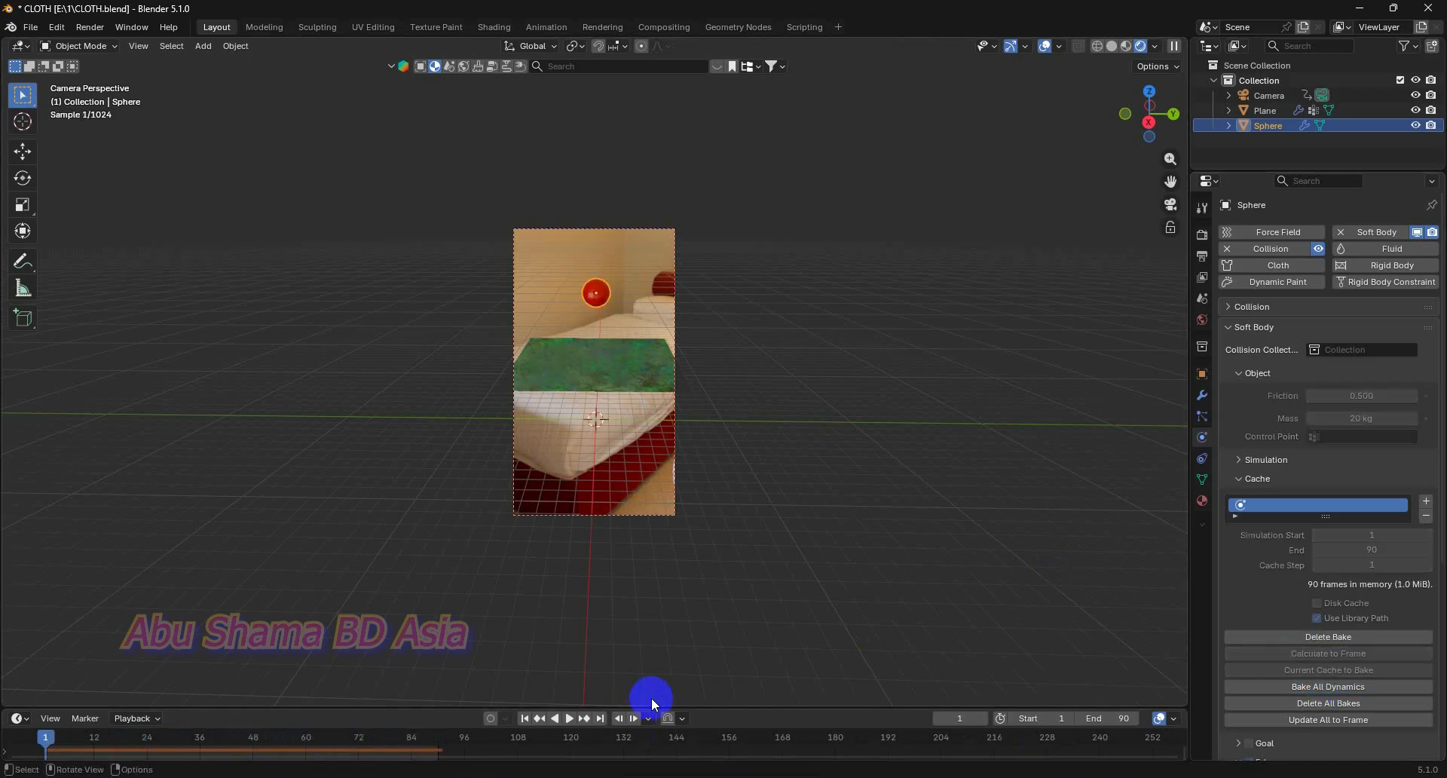
{"action": "left_click", "coordinate": [640, 384]}
{"action": "scroll", "coordinate": [1291, 703], "scroll_direction": "down", "scroll_amount": 10}
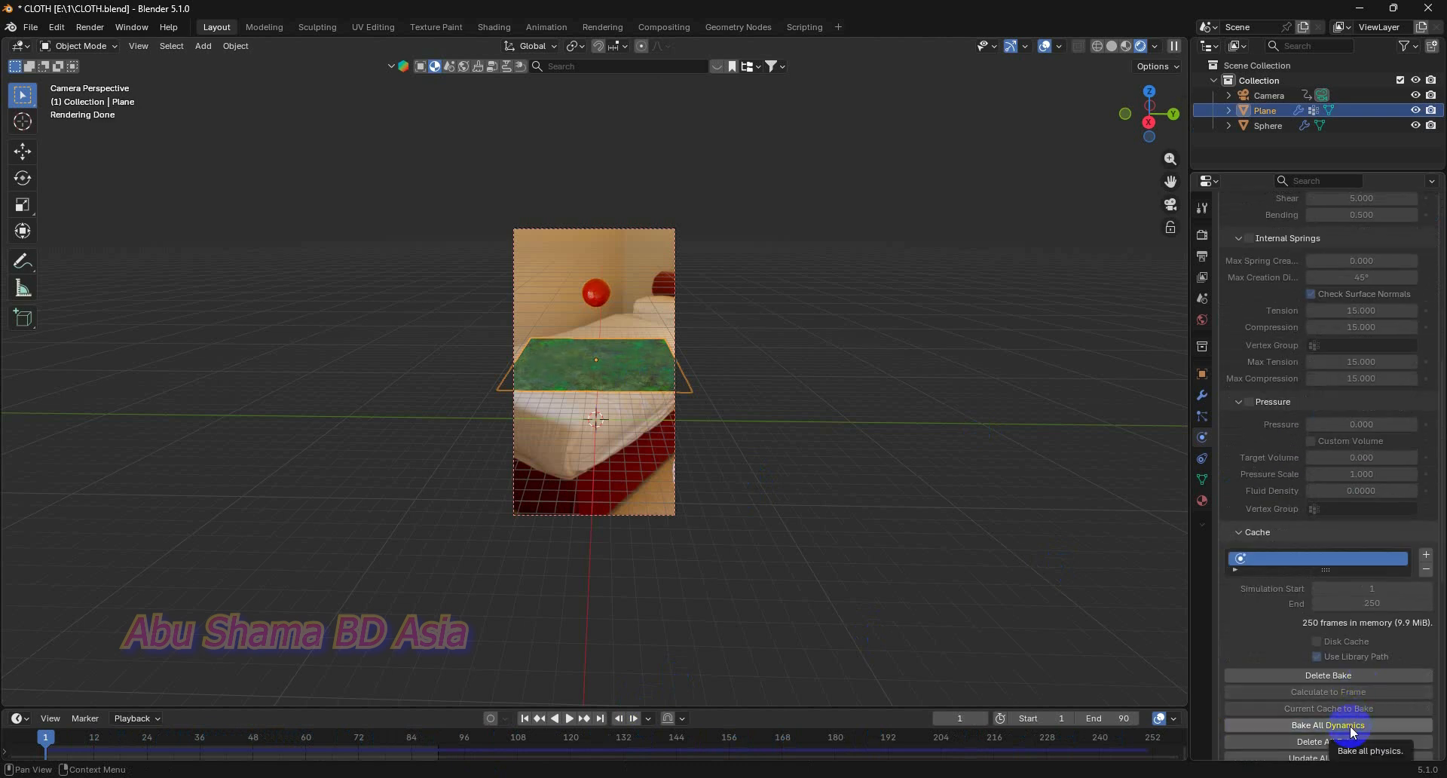
{"action": "left_click", "coordinate": [1350, 678]}
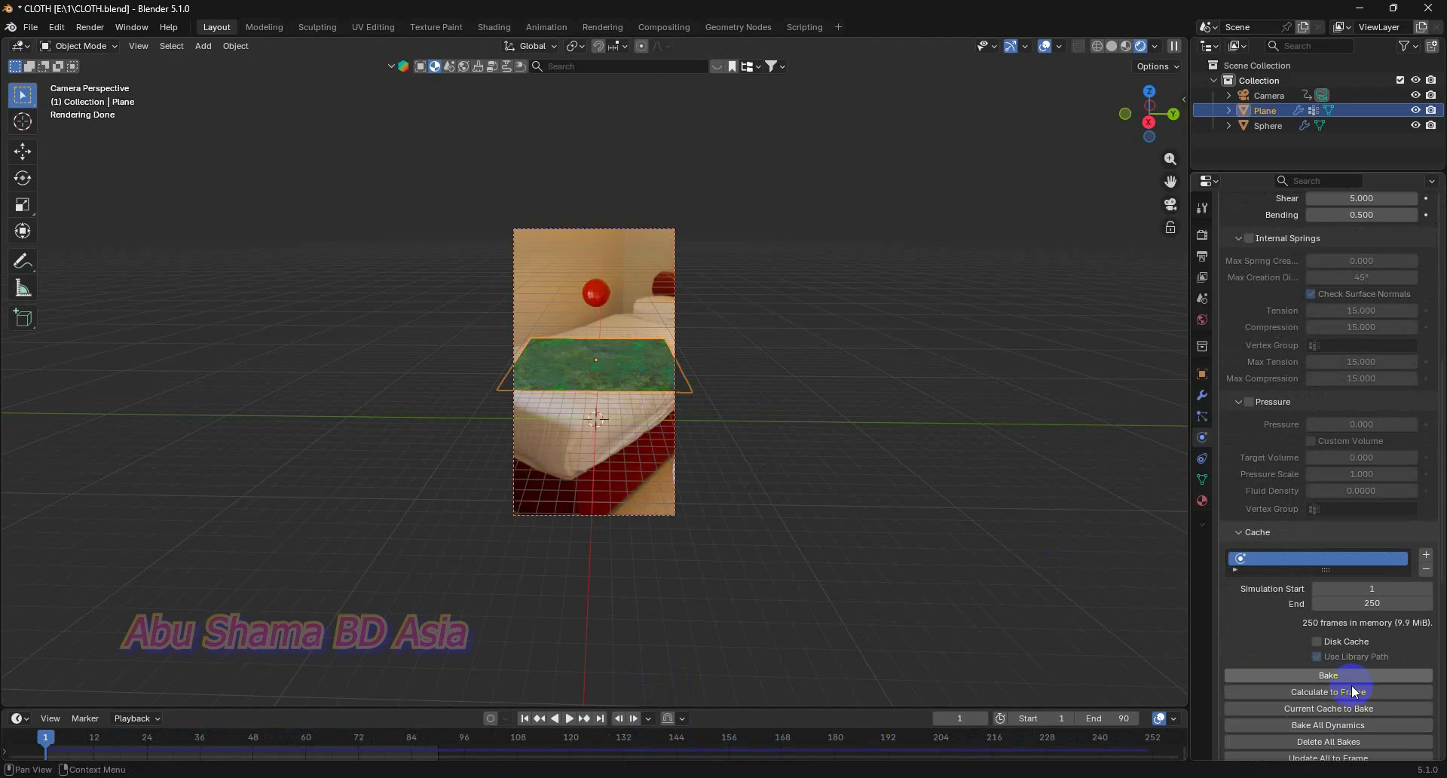
- Bake all dynamics again from the plane's cloth cache and play back the simulation
{"action": "left_click", "coordinate": [1353, 725]}
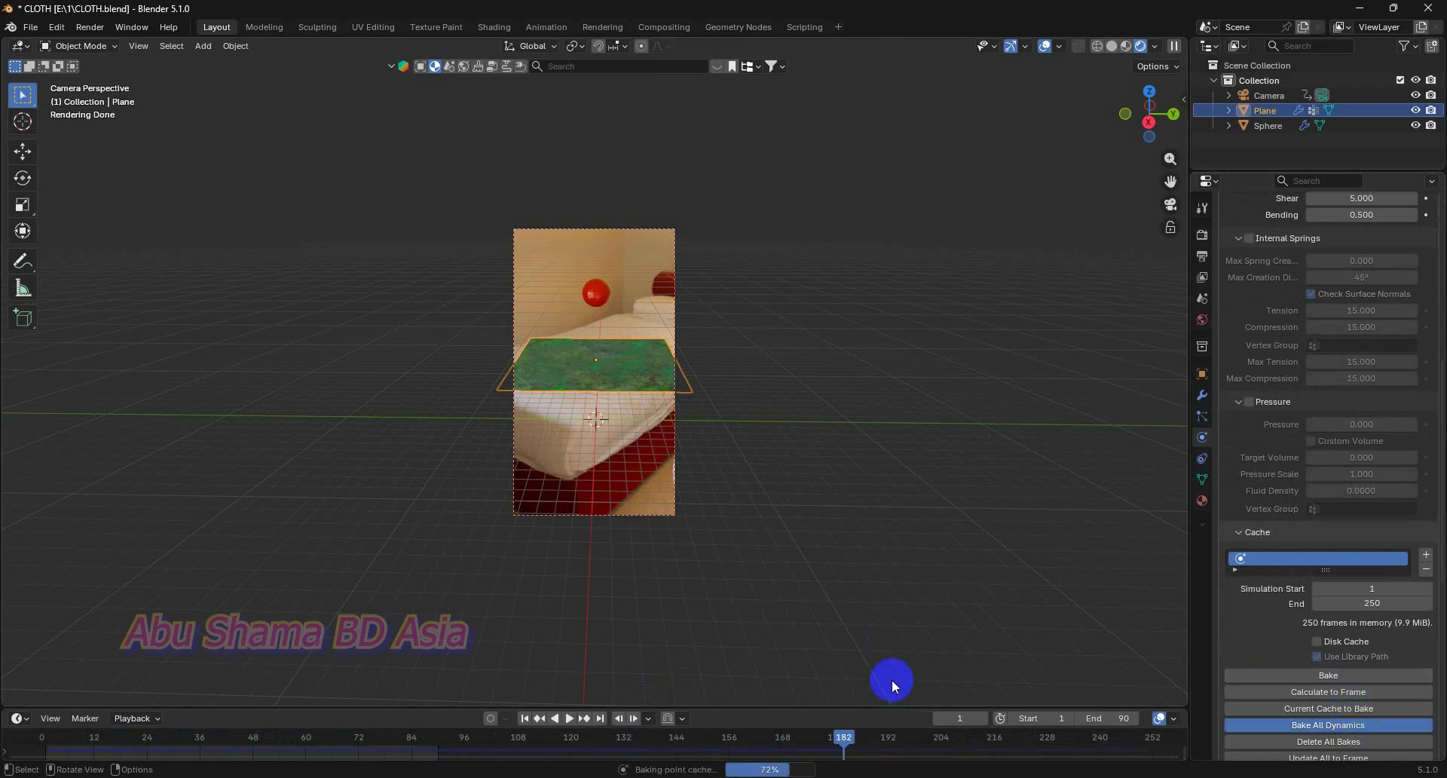
{"action": "left_click", "coordinate": [570, 719]}
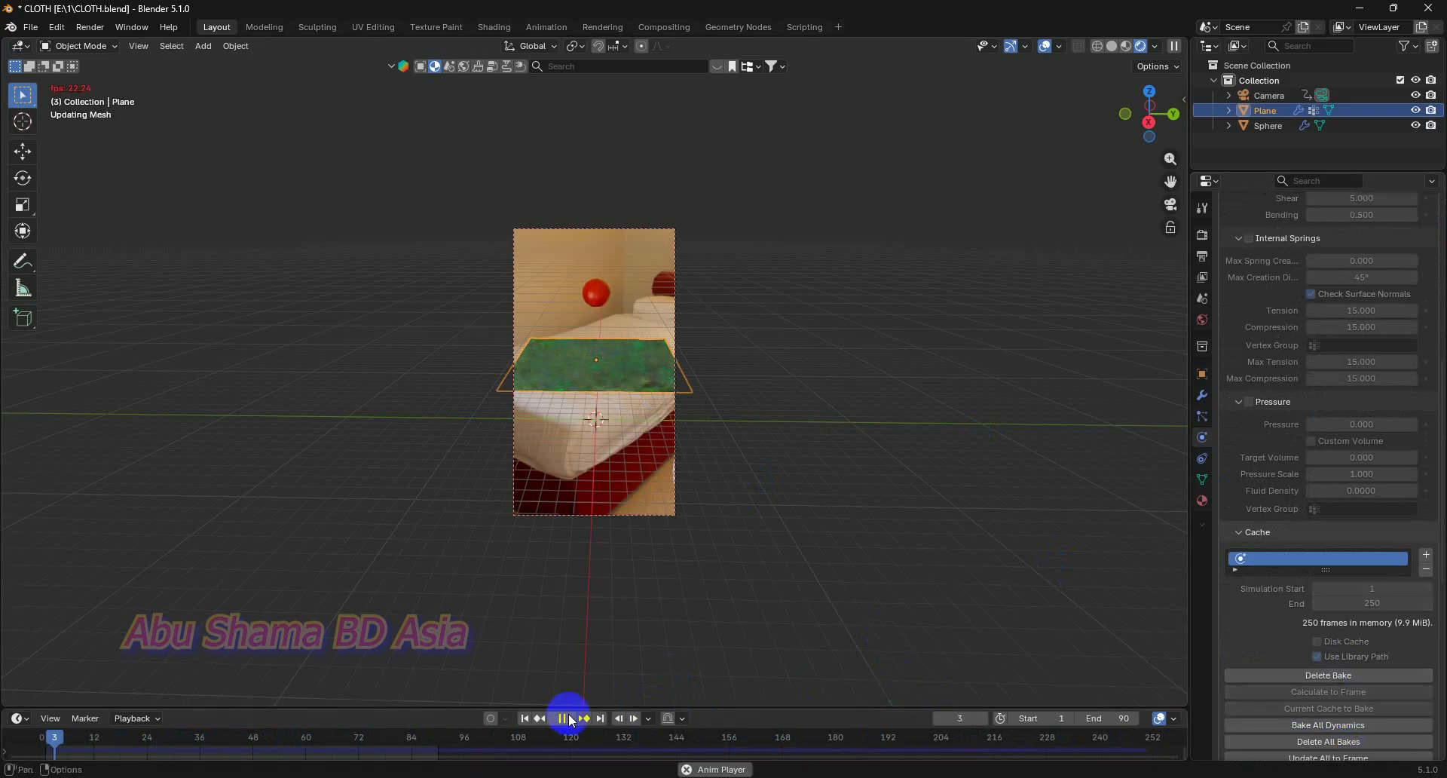
{"action": "scroll", "coordinate": [691, 595], "scroll_direction": "up", "scroll_amount": 3}
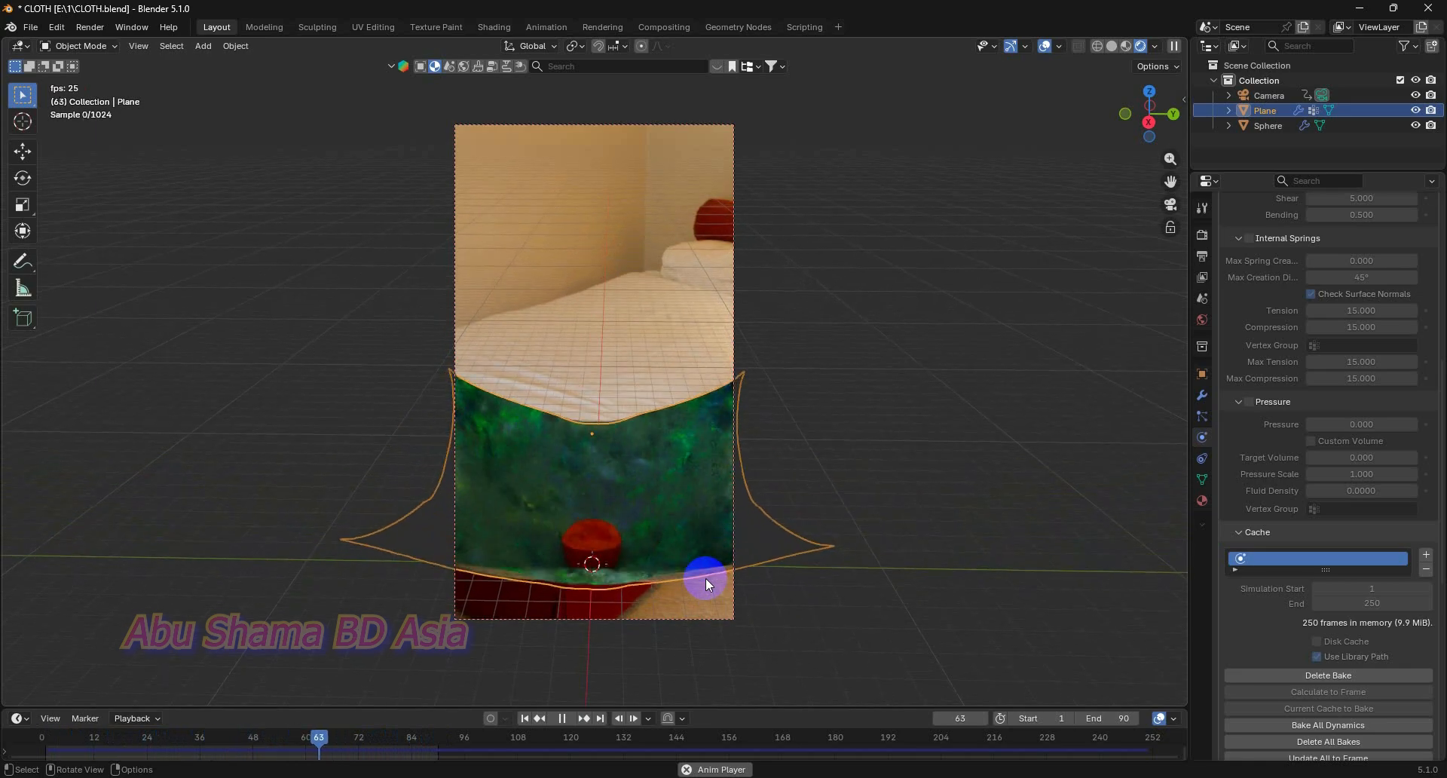
- Try christmas_photo_studio_01_4k.exr from the HDRI folder as the world background image
{"action": "left_click", "coordinate": [1201, 319]}
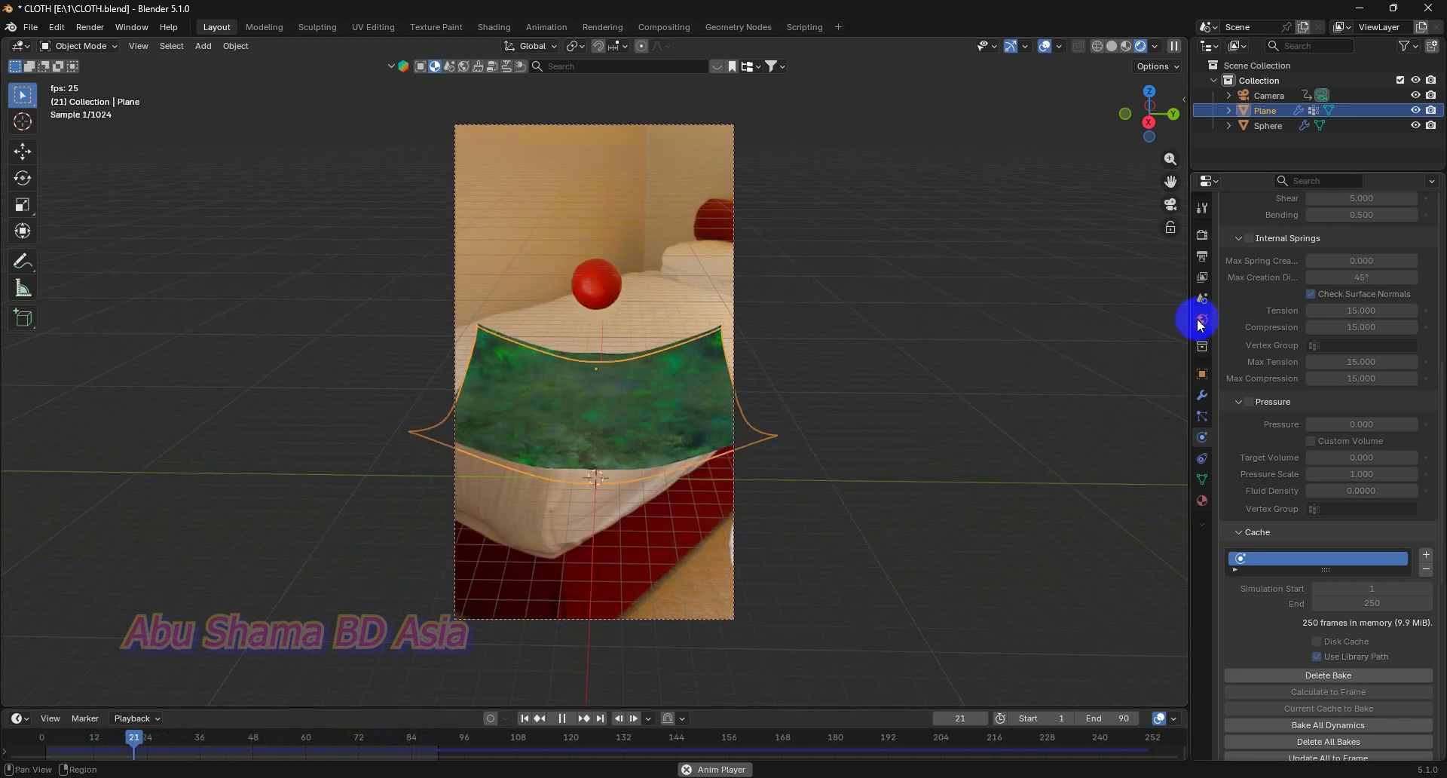
{"action": "left_click", "coordinate": [1407, 347]}
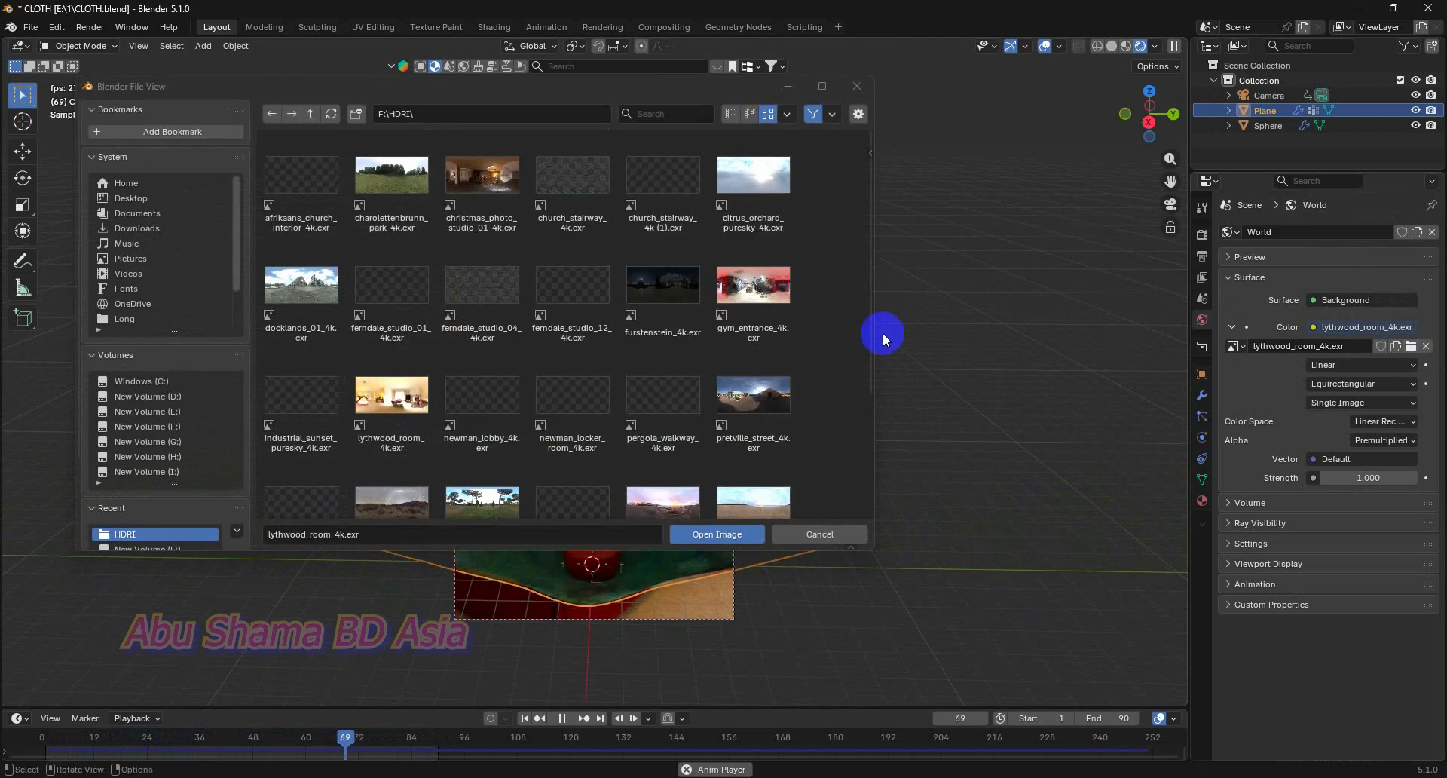
{"action": "scroll", "coordinate": [716, 339], "scroll_direction": "down", "scroll_amount": 3}
{"action": "scroll", "coordinate": [663, 339], "scroll_direction": "up", "scroll_amount": 3}
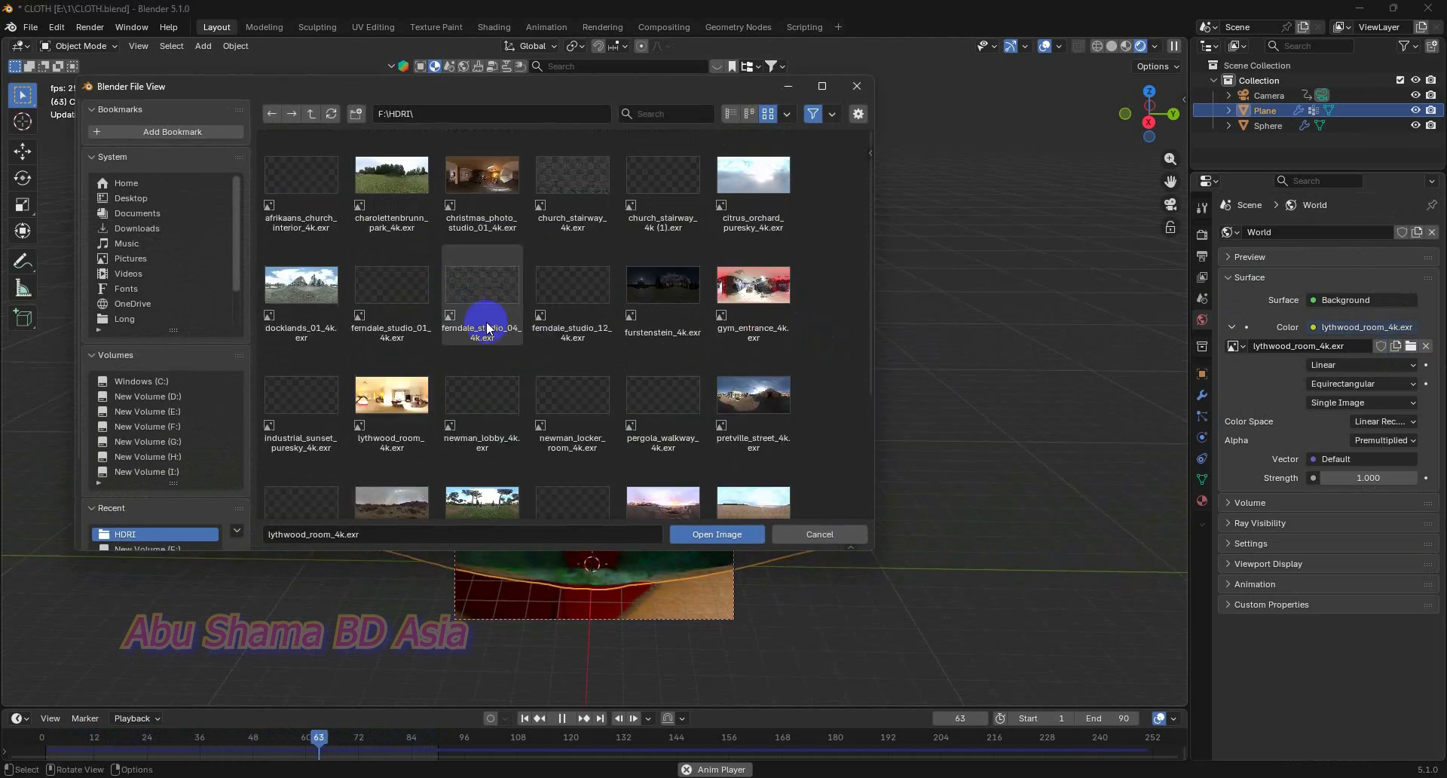
{"action": "double_click", "coordinate": [478, 178]}
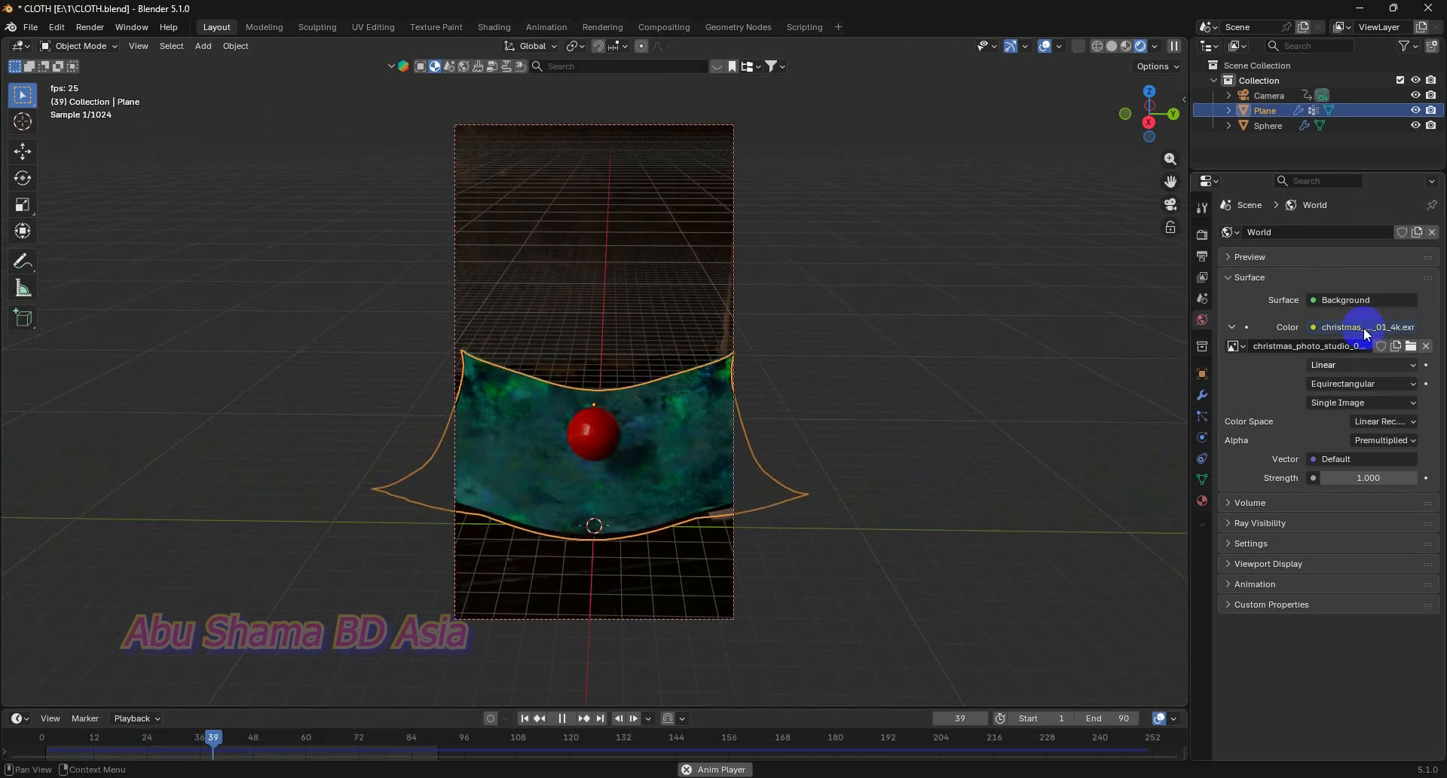
- Replace the world background image with afrikaans_church_interior_4k.exr and hide the viewport overlays
{"action": "left_click", "coordinate": [1410, 345]}
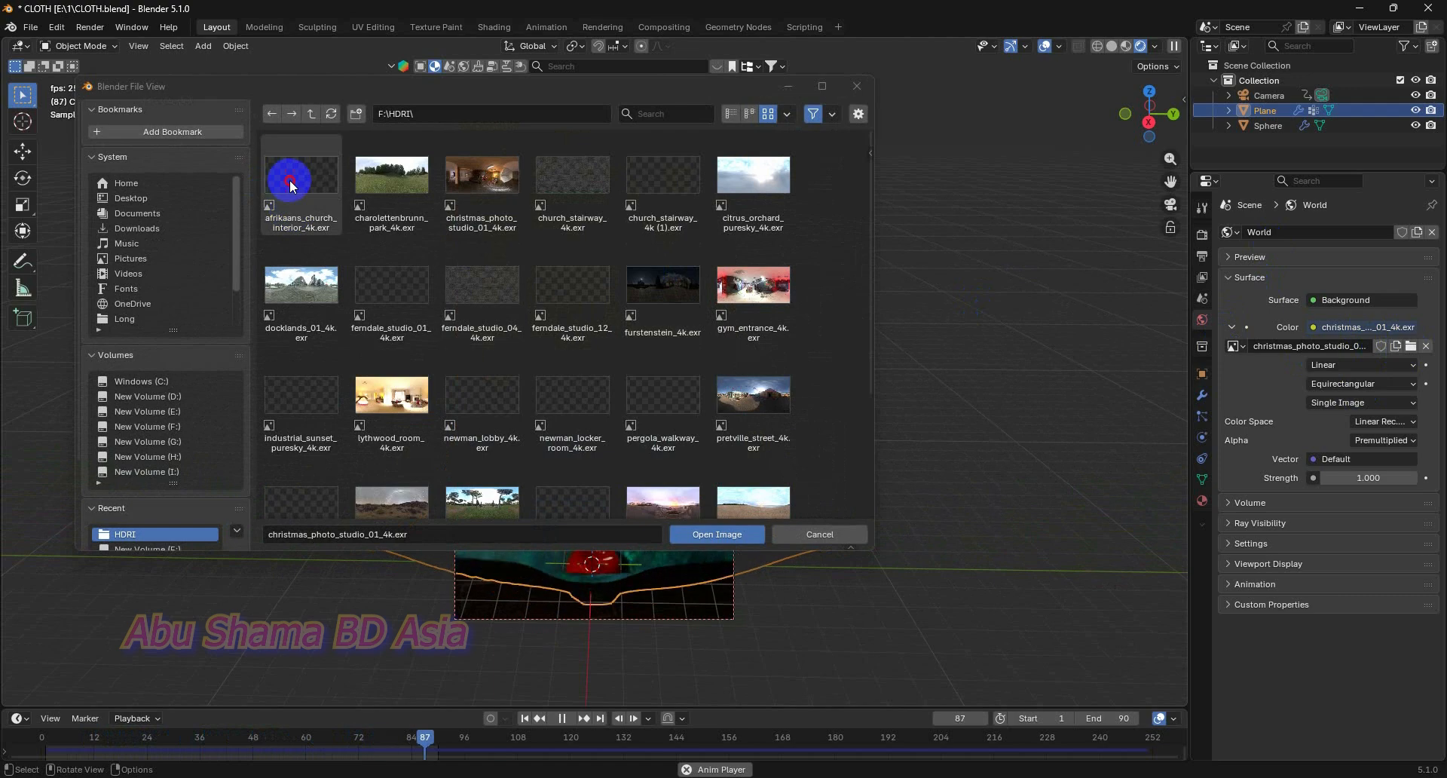
{"action": "double_click", "coordinate": [290, 183]}
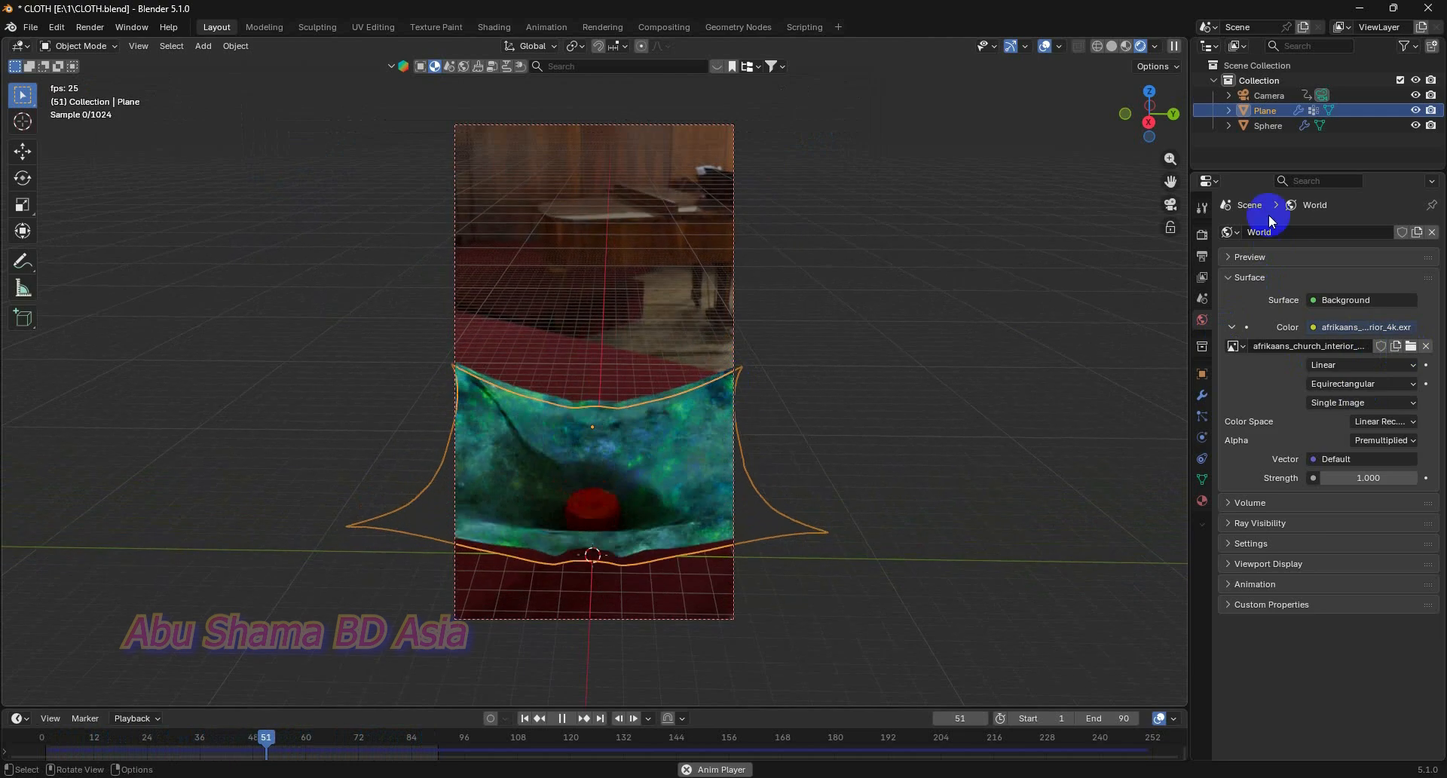
{"action": "left_click", "coordinate": [1045, 46]}
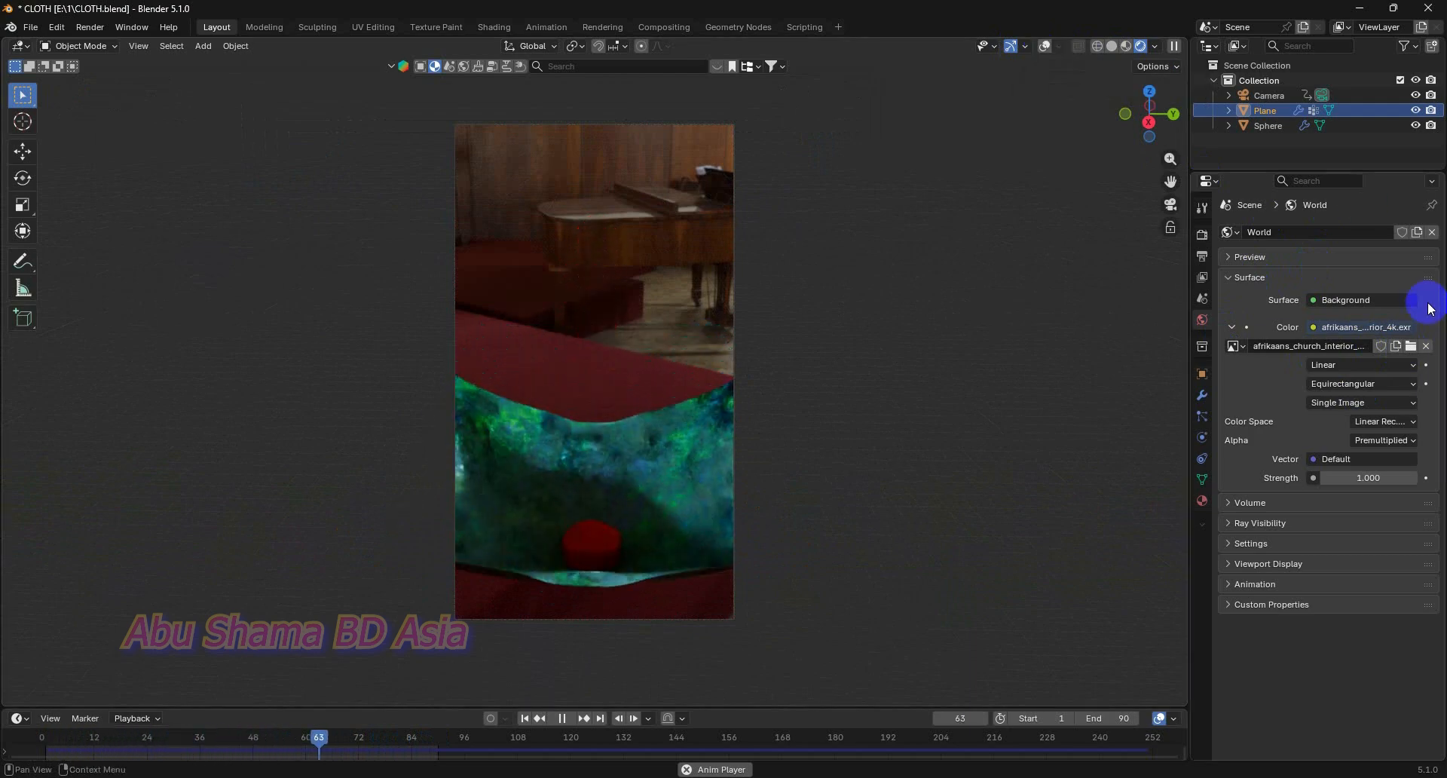
- Try gym_entrance_4k.exr and pretville_street_4k.exr in turn as the world background image
{"action": "left_click", "coordinate": [1410, 346]}
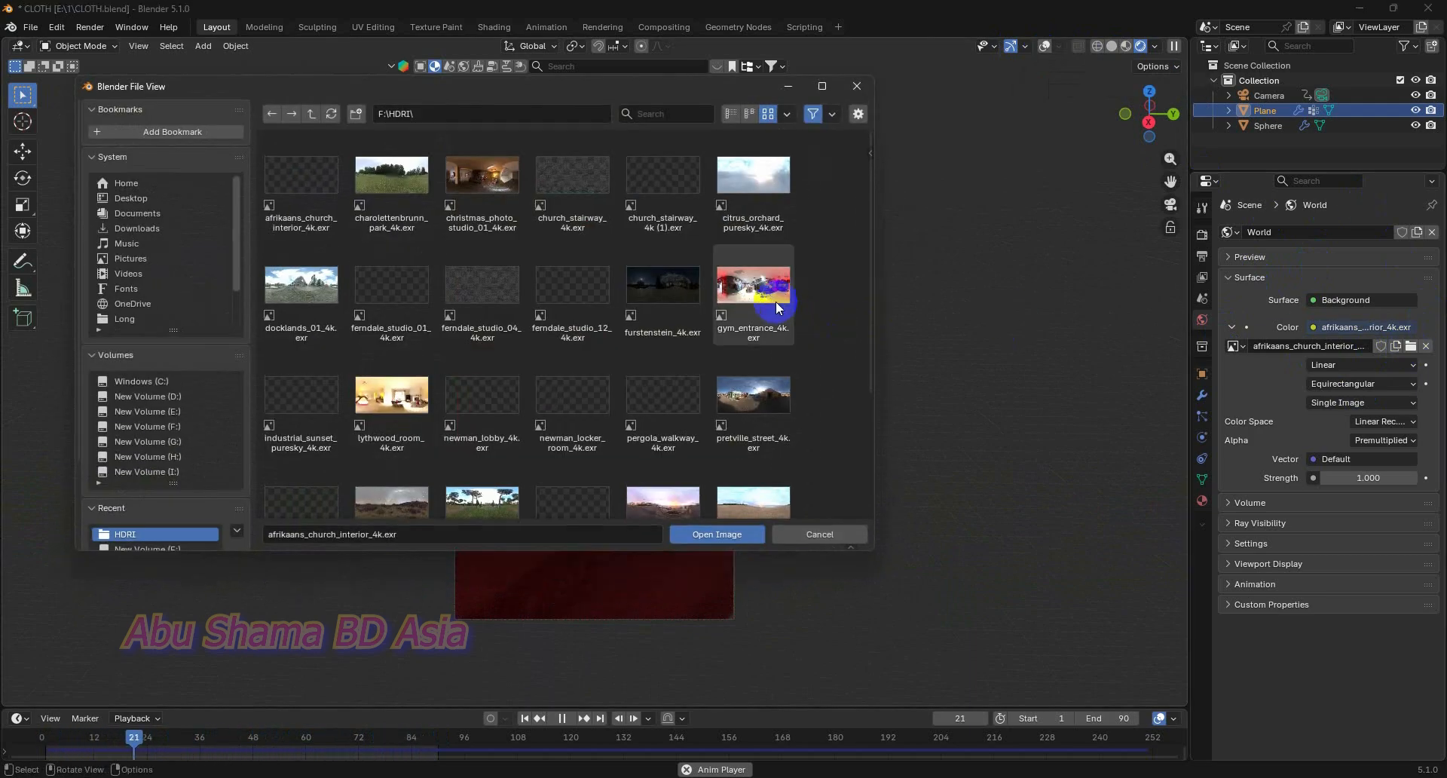
{"action": "double_click", "coordinate": [775, 301]}
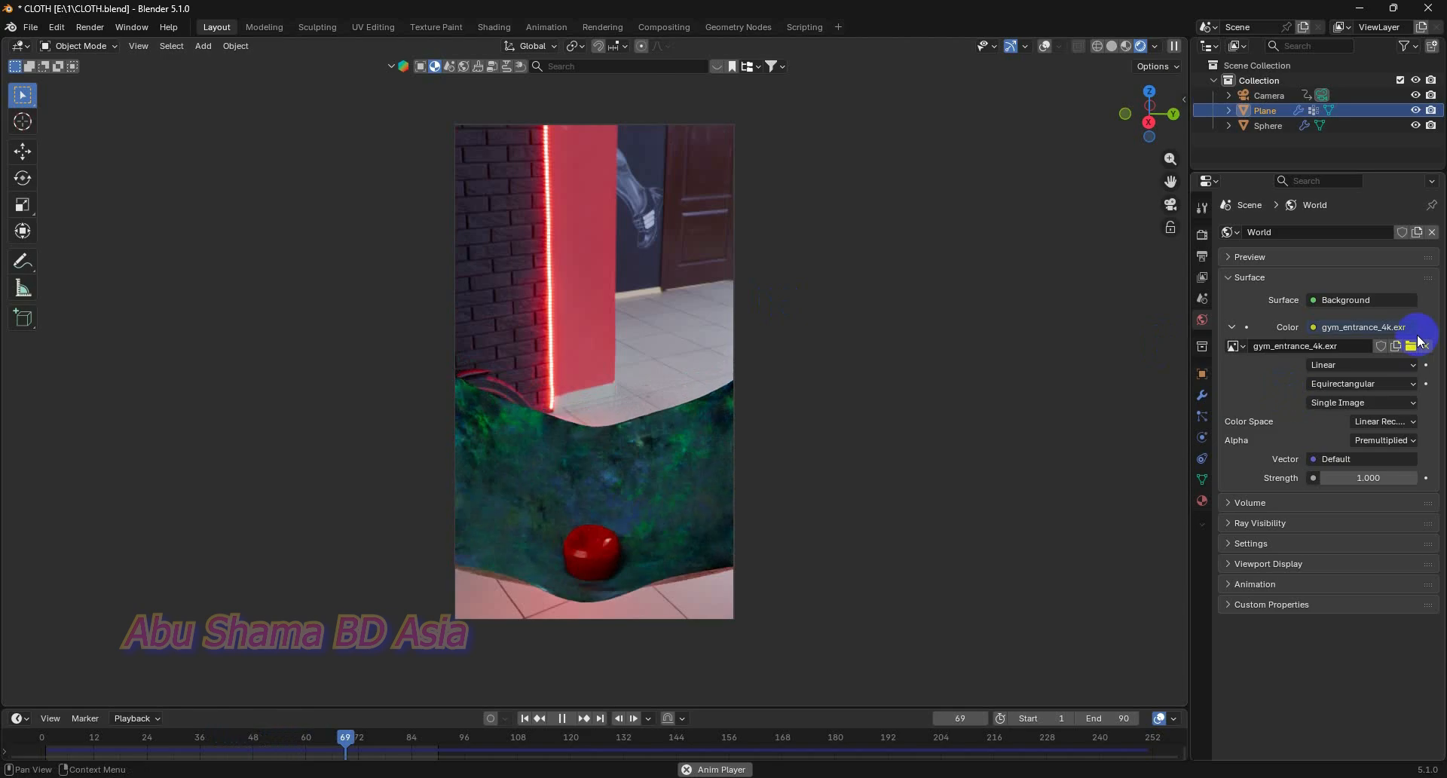
{"action": "left_click", "coordinate": [1410, 345]}
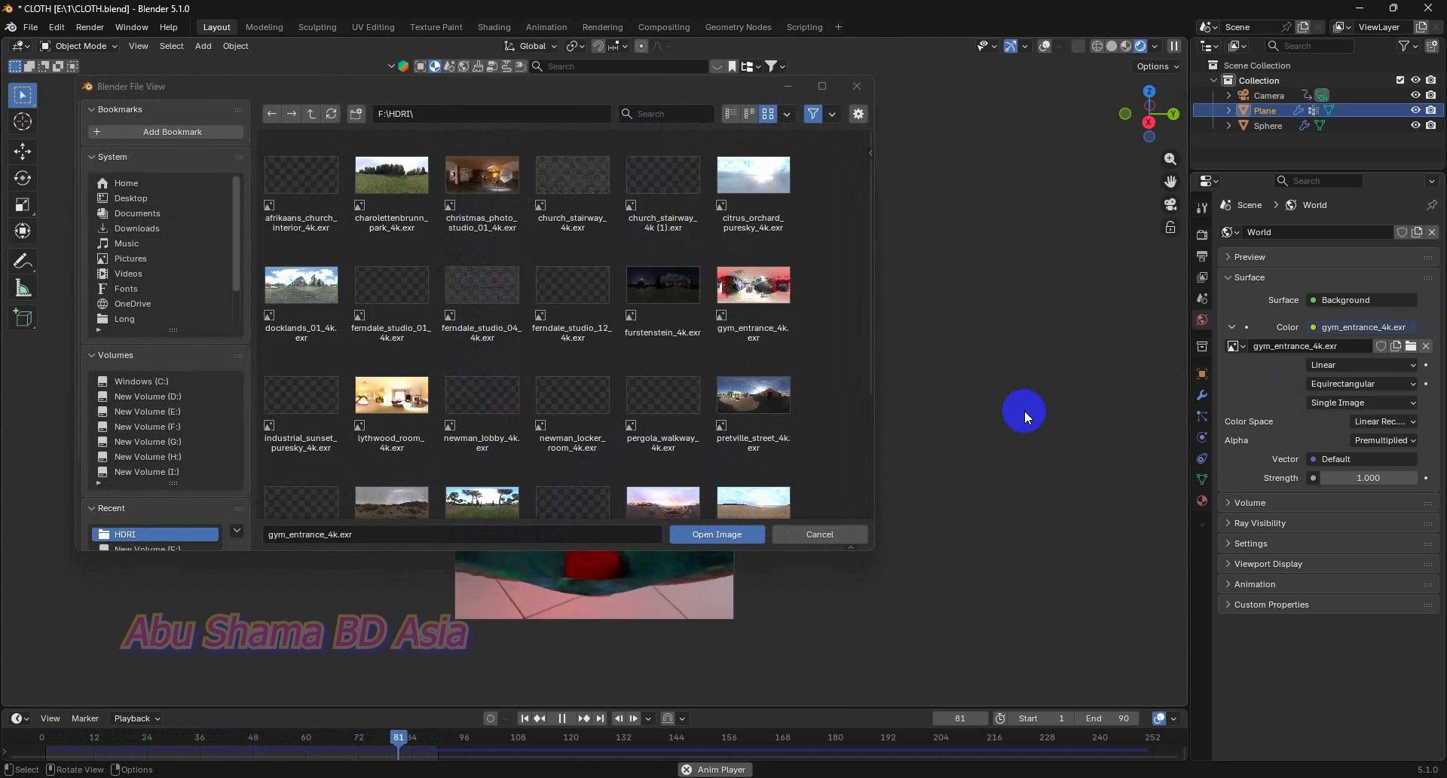
{"action": "double_click", "coordinate": [749, 406]}
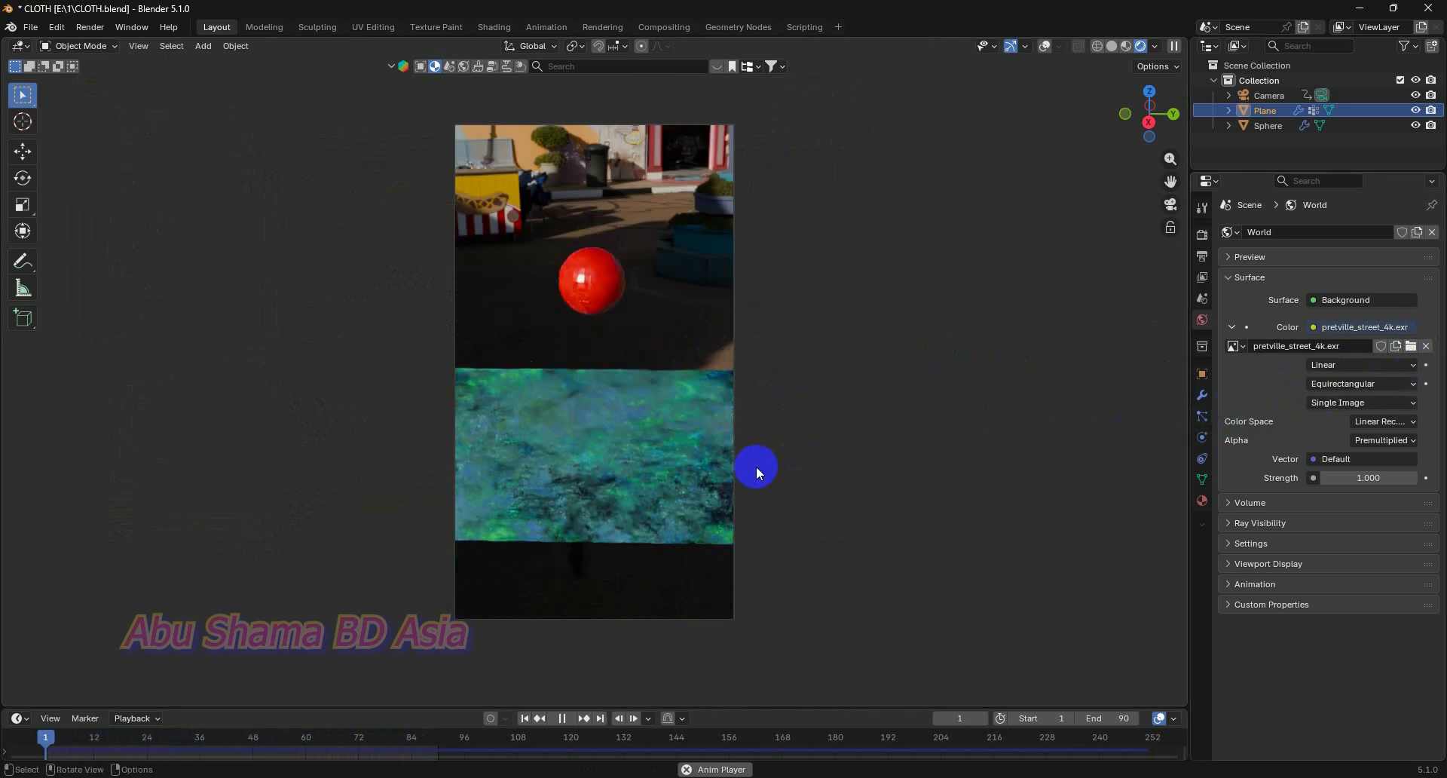
- Try stone_pines_4k.exr as the world background image while the simulation plays
{"action": "left_click", "coordinate": [1410, 345]}
{"action": "scroll", "coordinate": [790, 356], "scroll_direction": "down", "scroll_amount": 5}
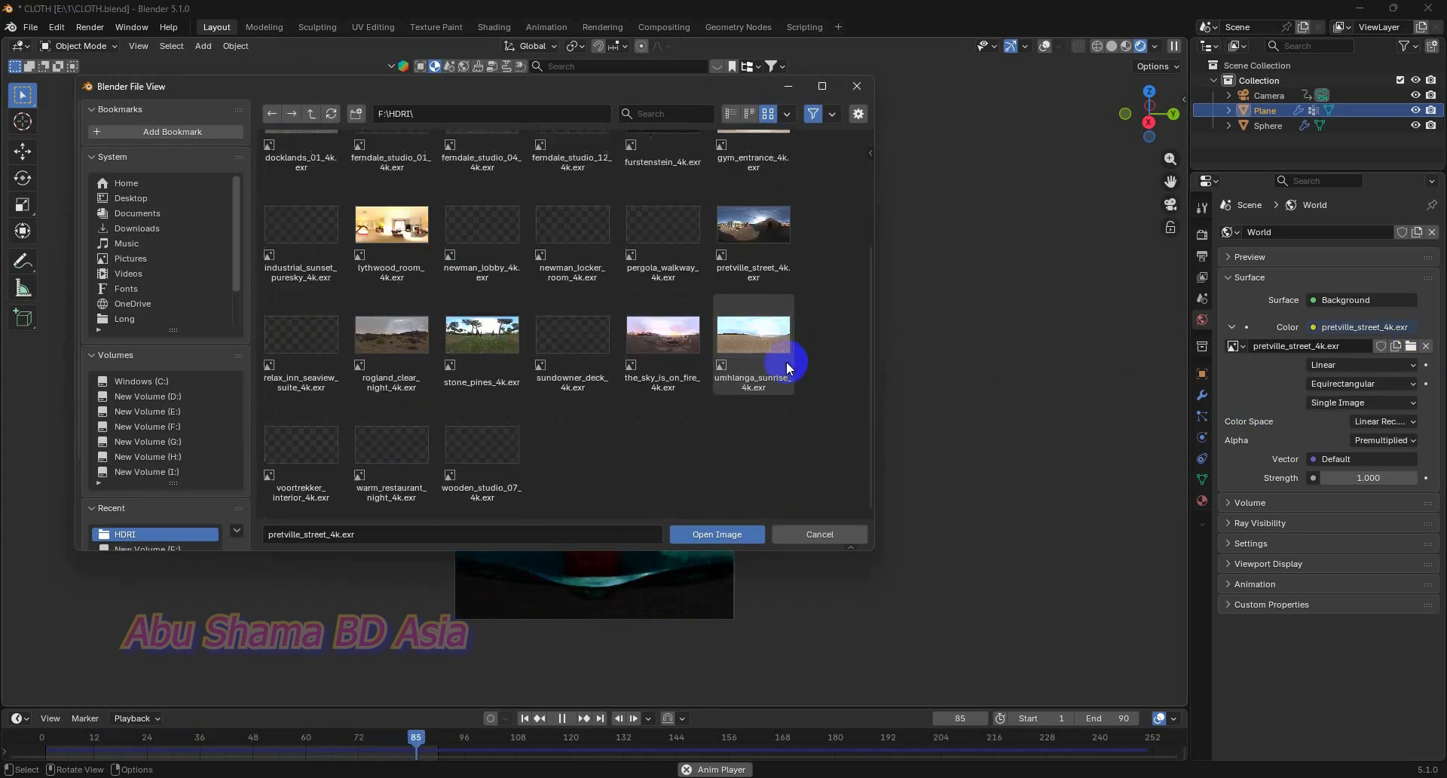
{"action": "double_click", "coordinate": [482, 360]}
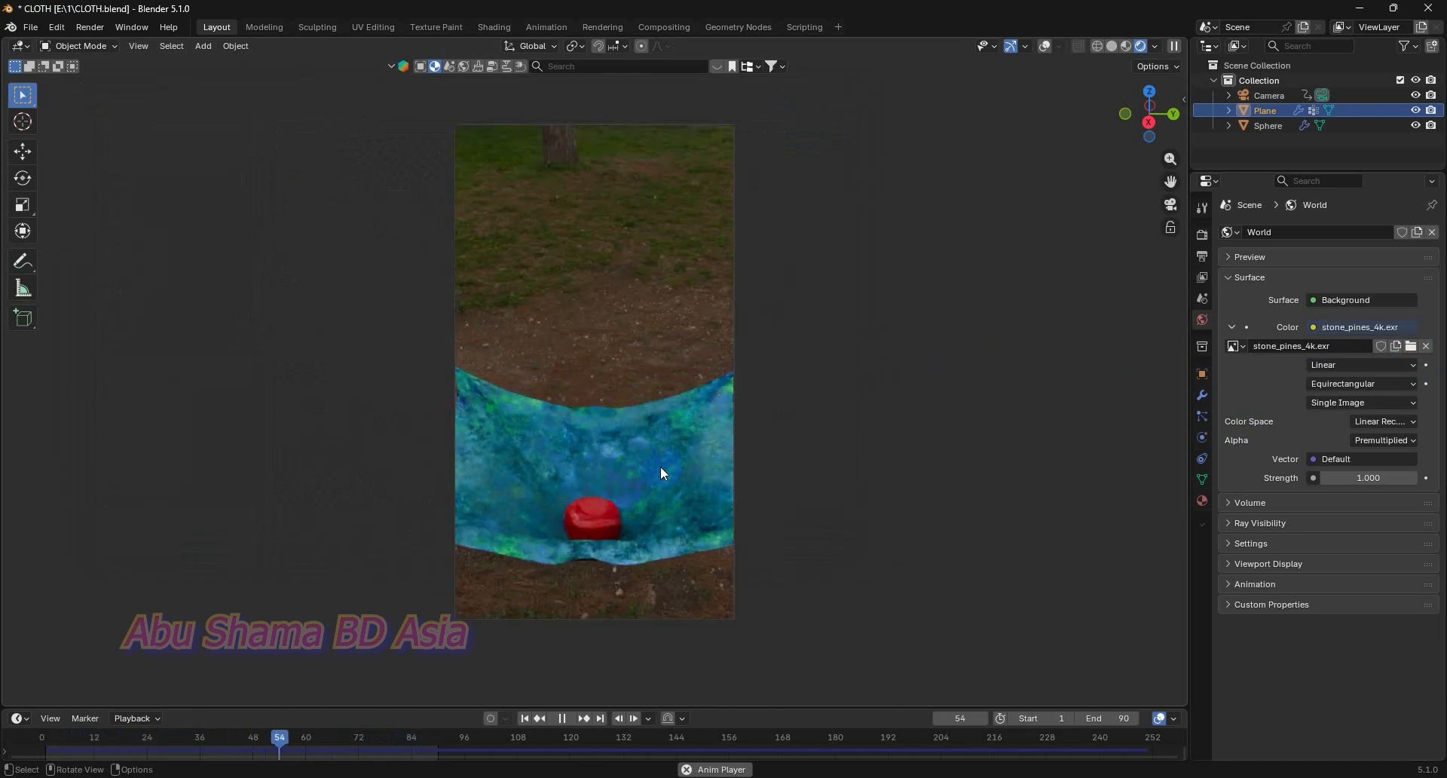
- Try wooden_studio_07_4k.exr as the world background image
{"action": "left_click", "coordinate": [1411, 345]}
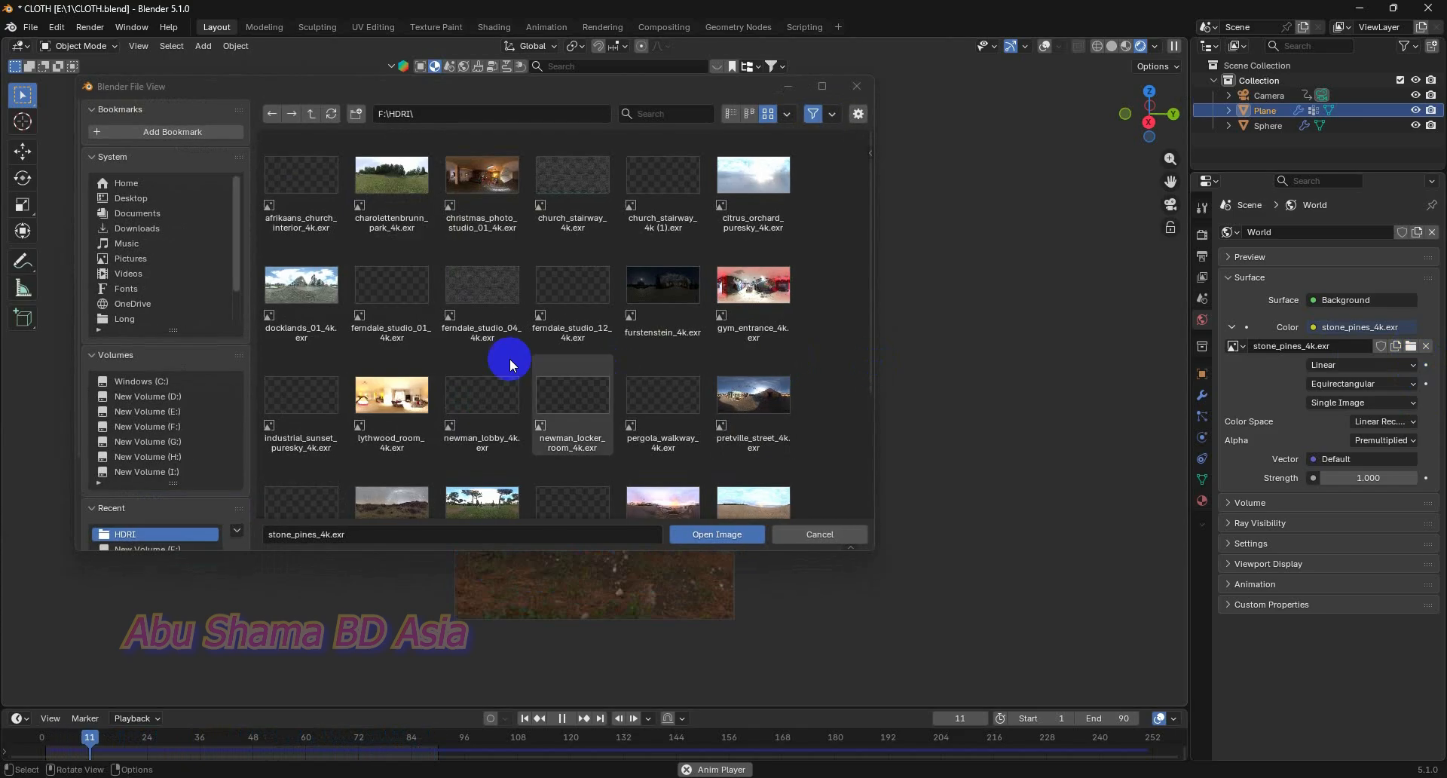
{"action": "scroll", "coordinate": [467, 369], "scroll_direction": "down", "scroll_amount": 3}
{"action": "scroll", "coordinate": [452, 412], "scroll_direction": "down", "scroll_amount": 2}
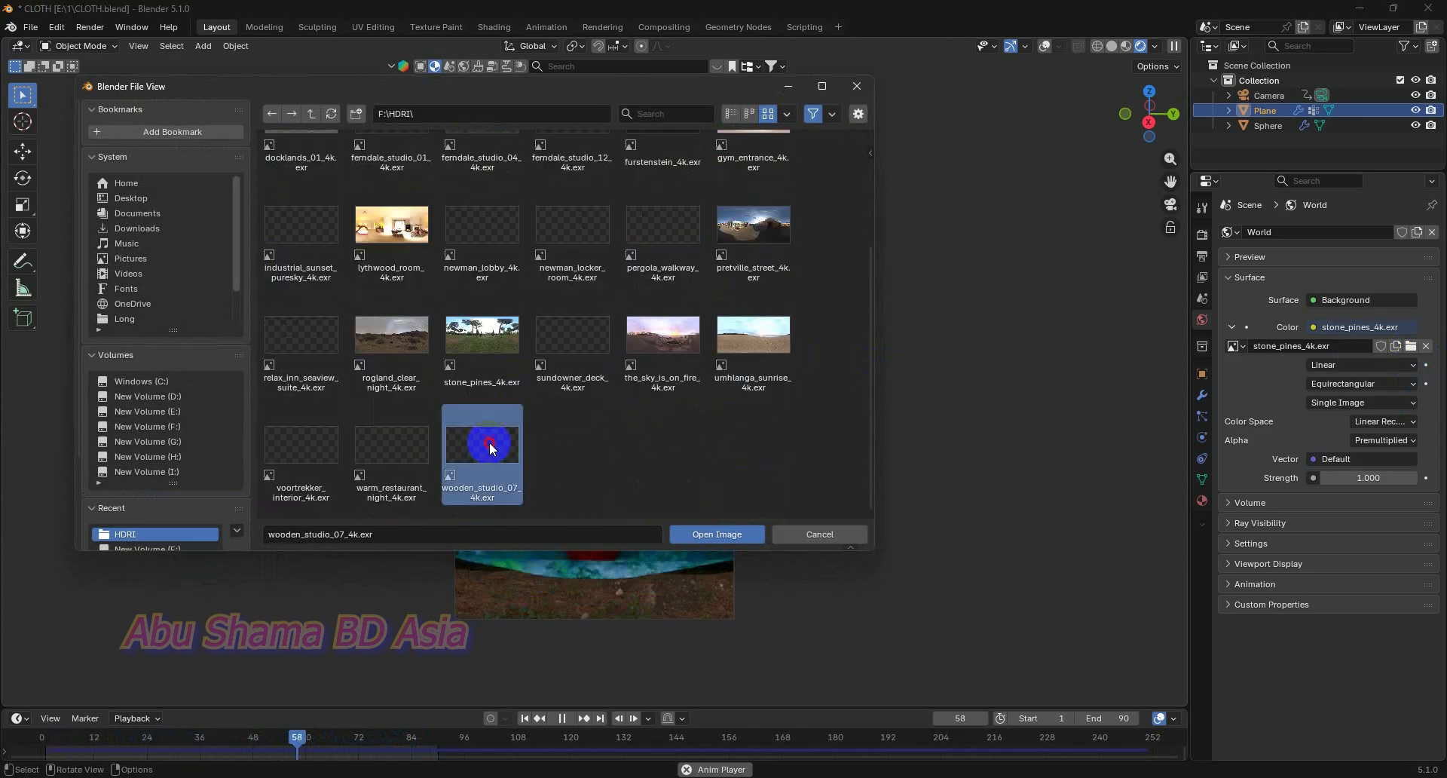
{"action": "double_click", "coordinate": [490, 442]}
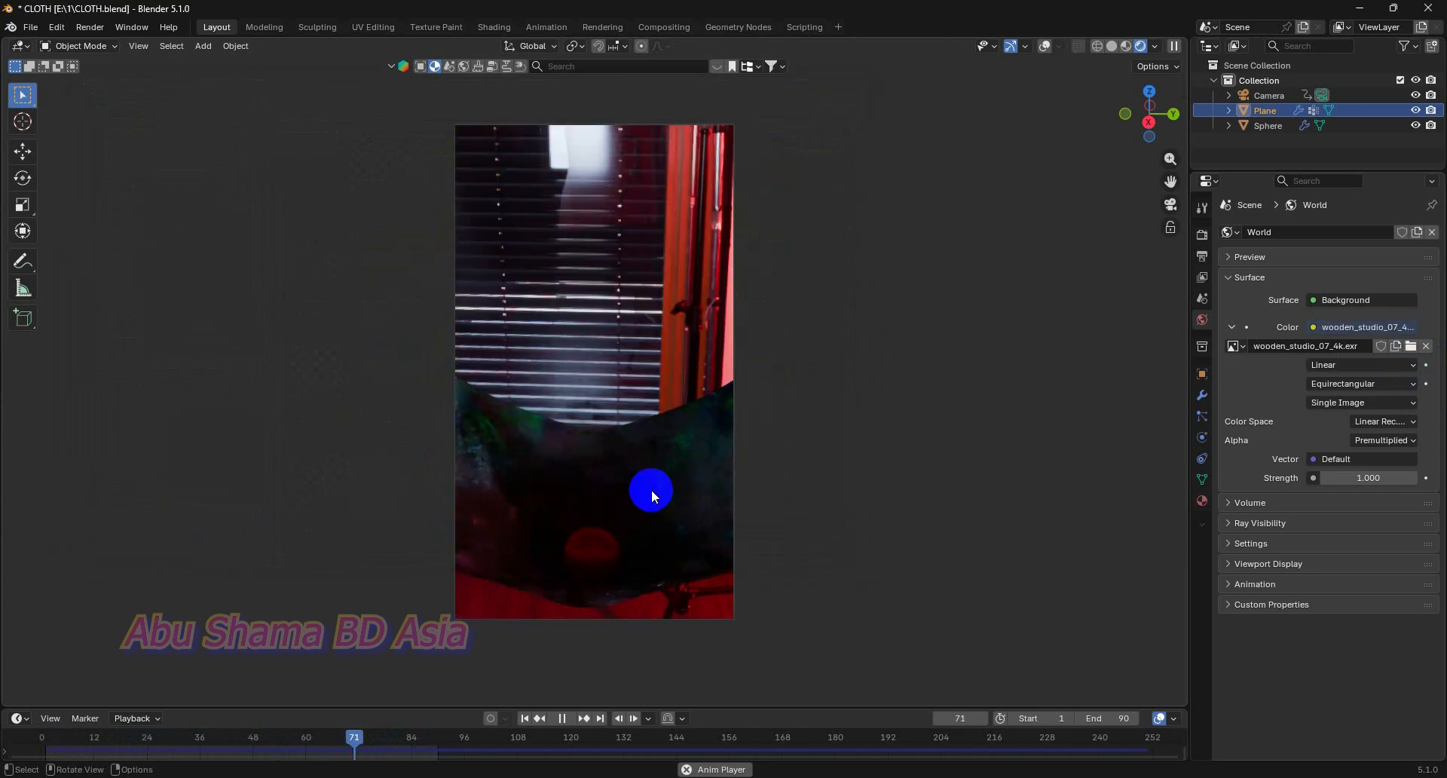
- Try industrial_sunset_puresky_4k.exr as the world background, and replace it with church_stairway_4k.exr
{"action": "left_click", "coordinate": [1410, 345]}
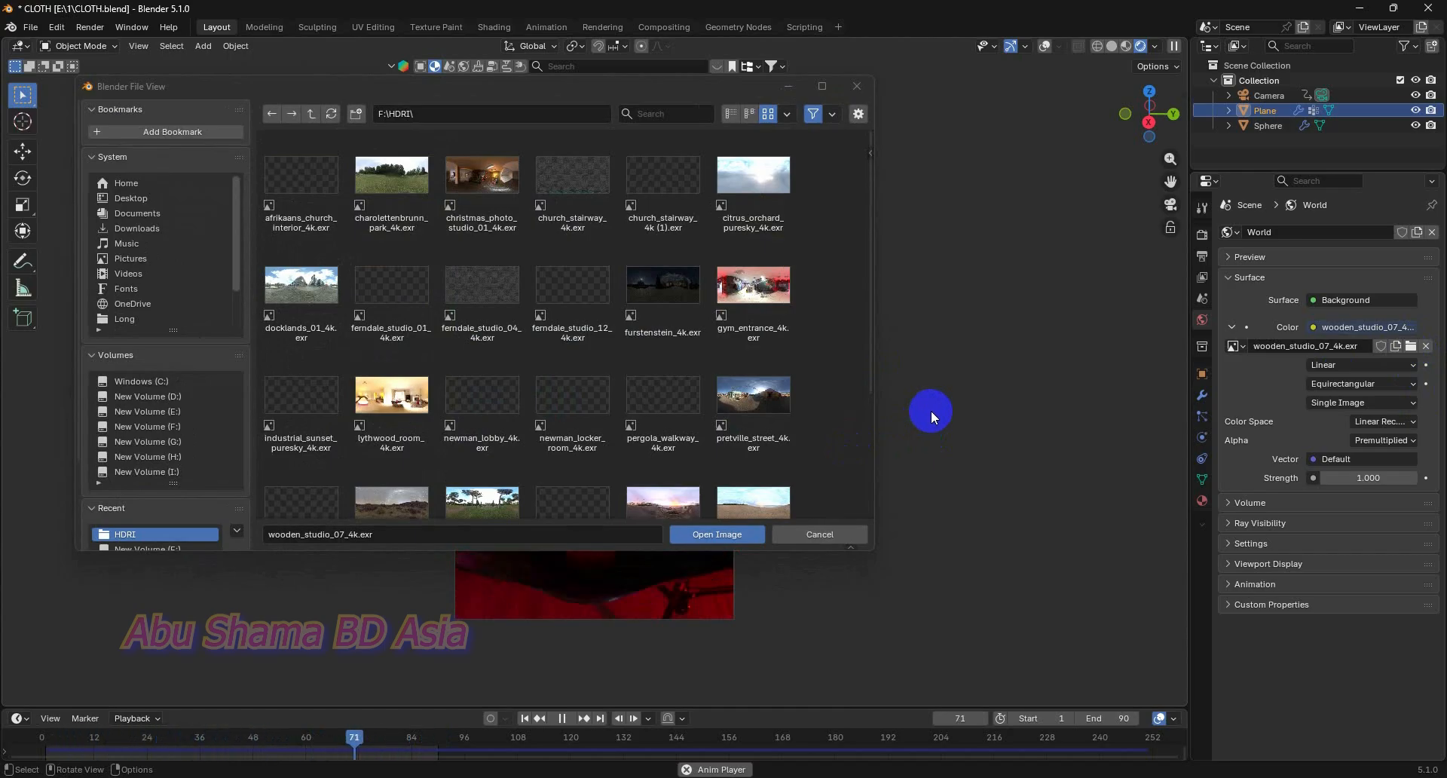
{"action": "double_click", "coordinate": [300, 409]}
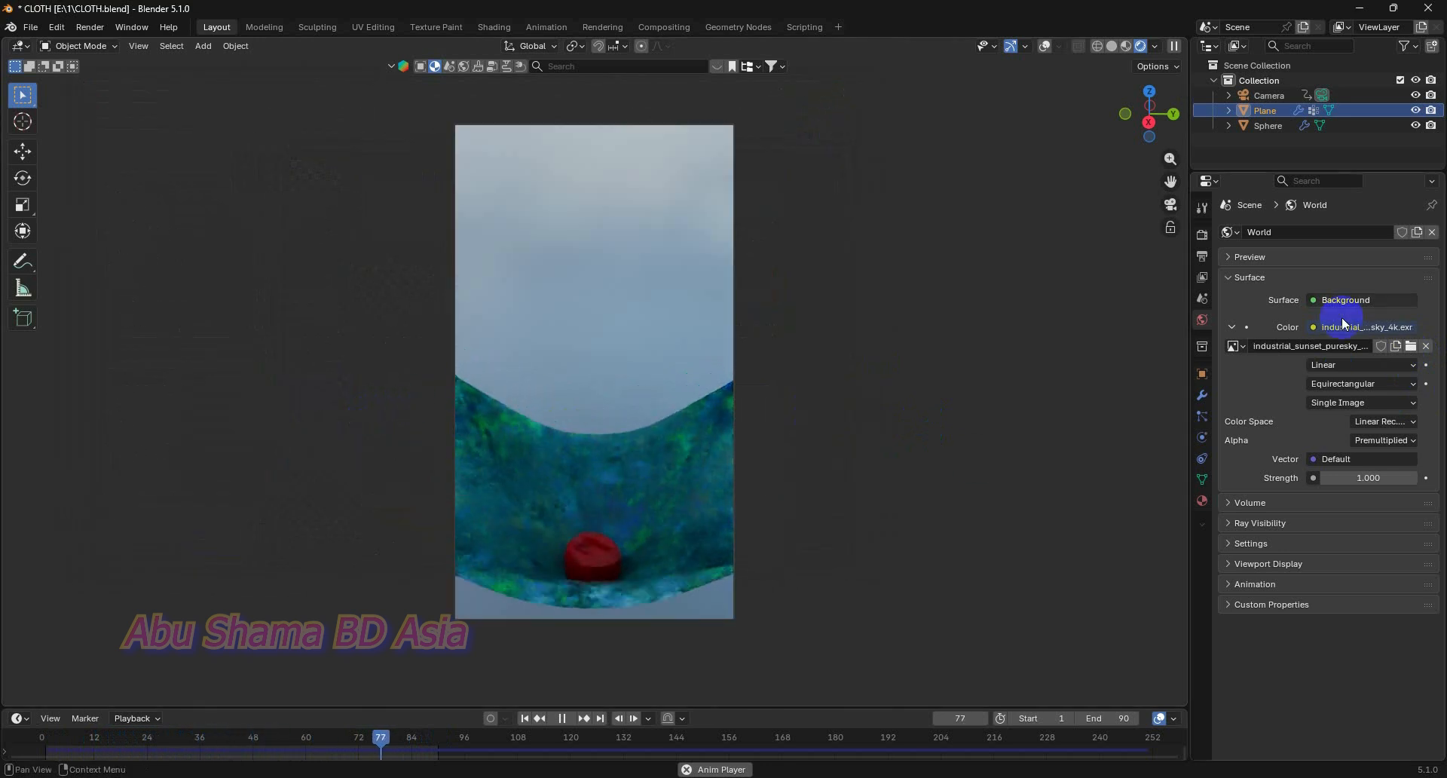
{"action": "left_click", "coordinate": [1411, 346]}
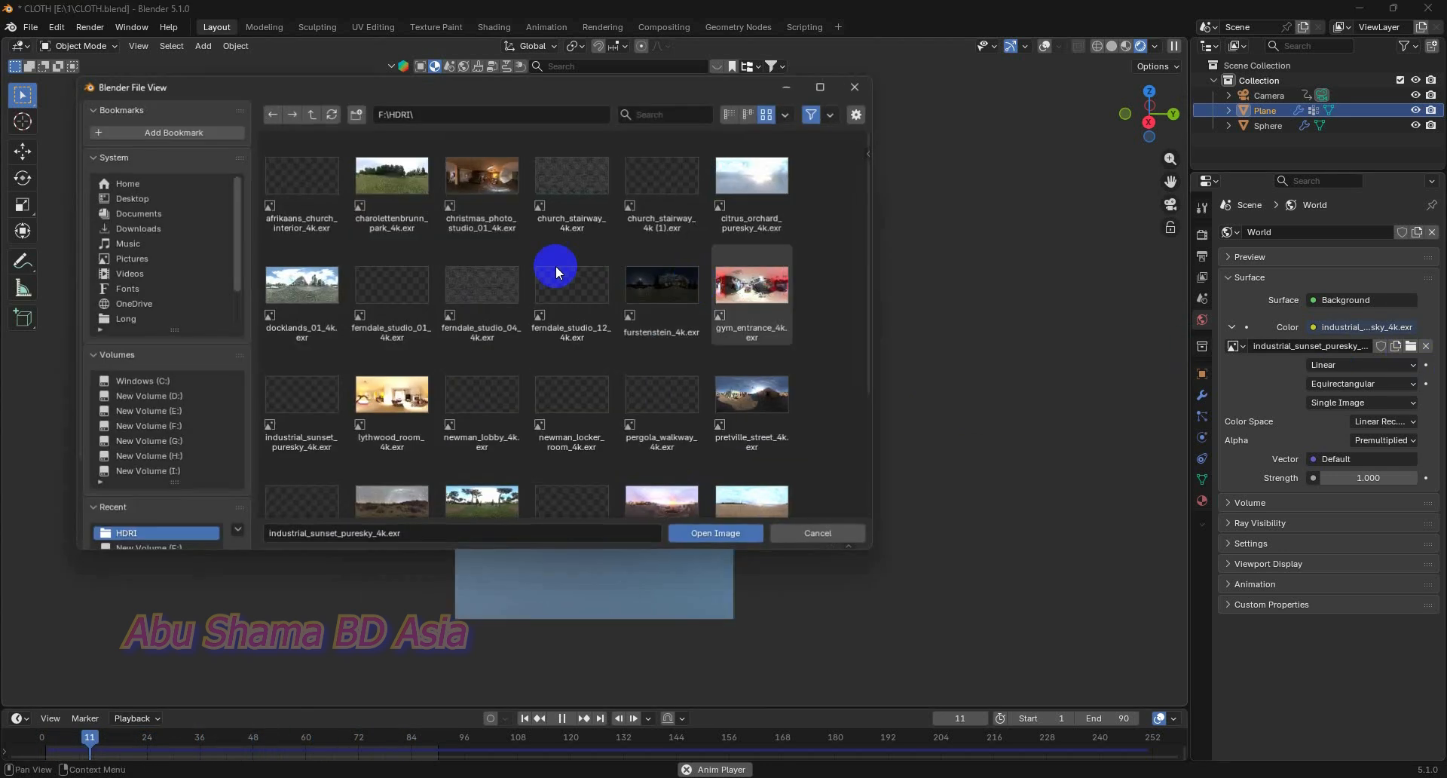
{"action": "double_click", "coordinate": [567, 188]}
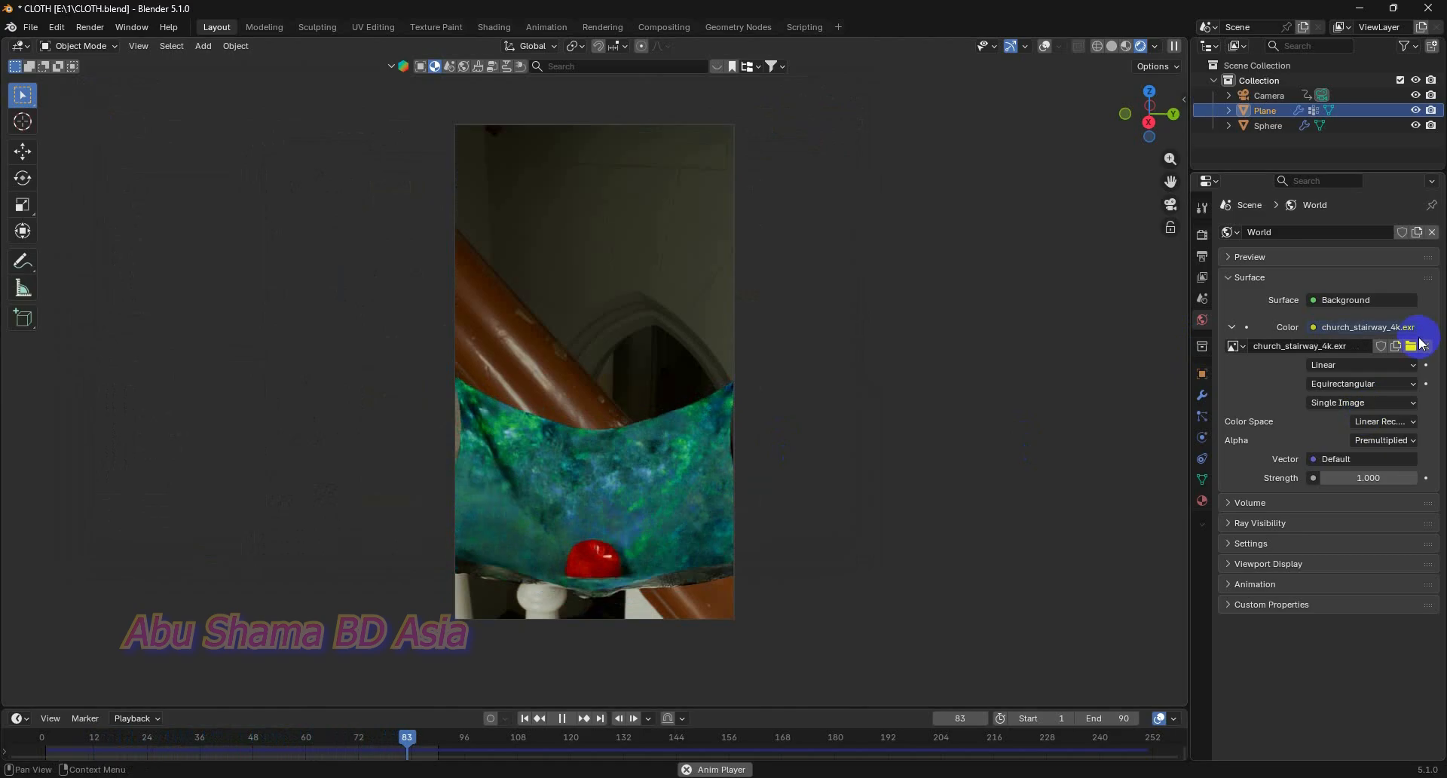
- Try church_stairway_4k (1).exr, citrus_orchard_puresky_4k.exr and docklands_01_4k.exr in turn as the world background image
{"action": "left_click", "coordinate": [1416, 345]}
{"action": "double_click", "coordinate": [651, 171]}
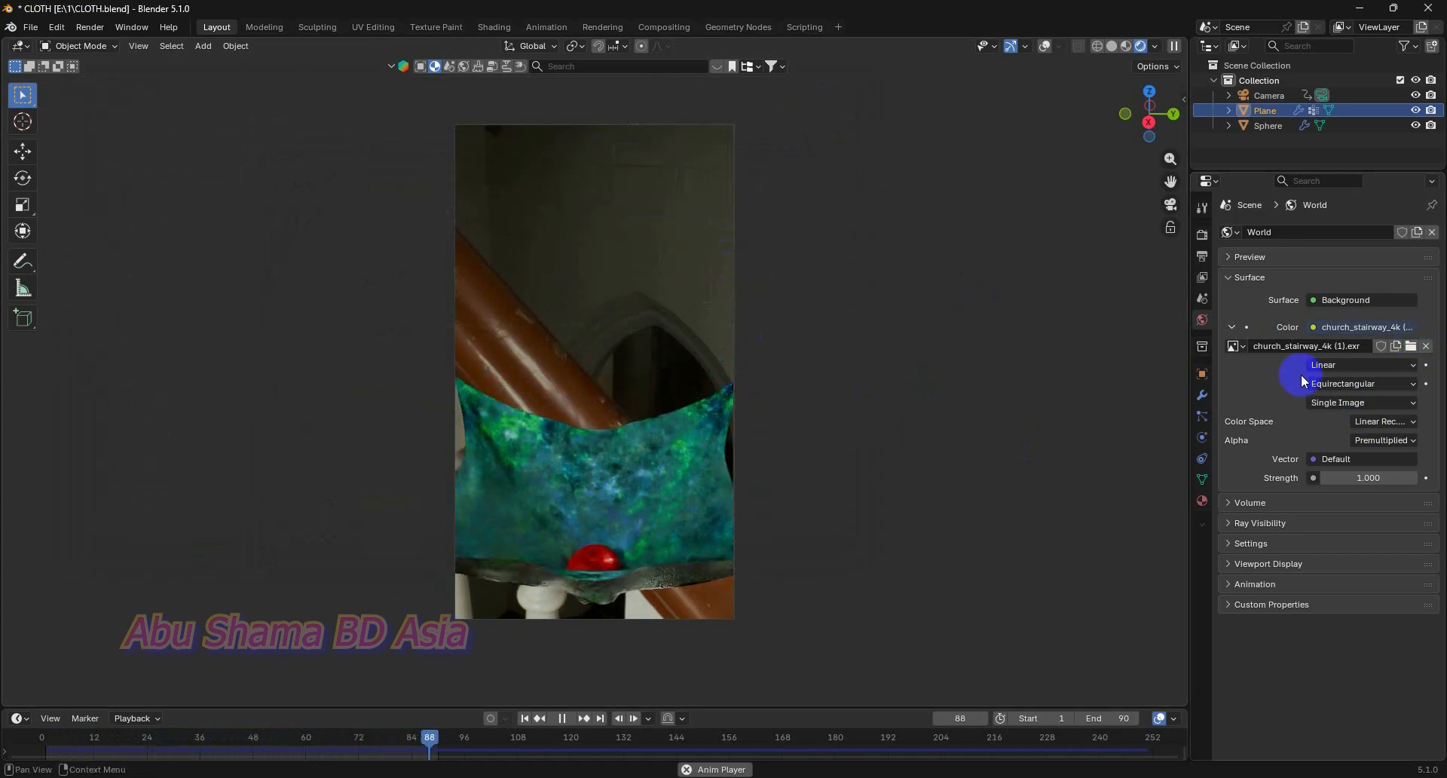
{"action": "left_click", "coordinate": [1410, 345]}
{"action": "double_click", "coordinate": [758, 186]}
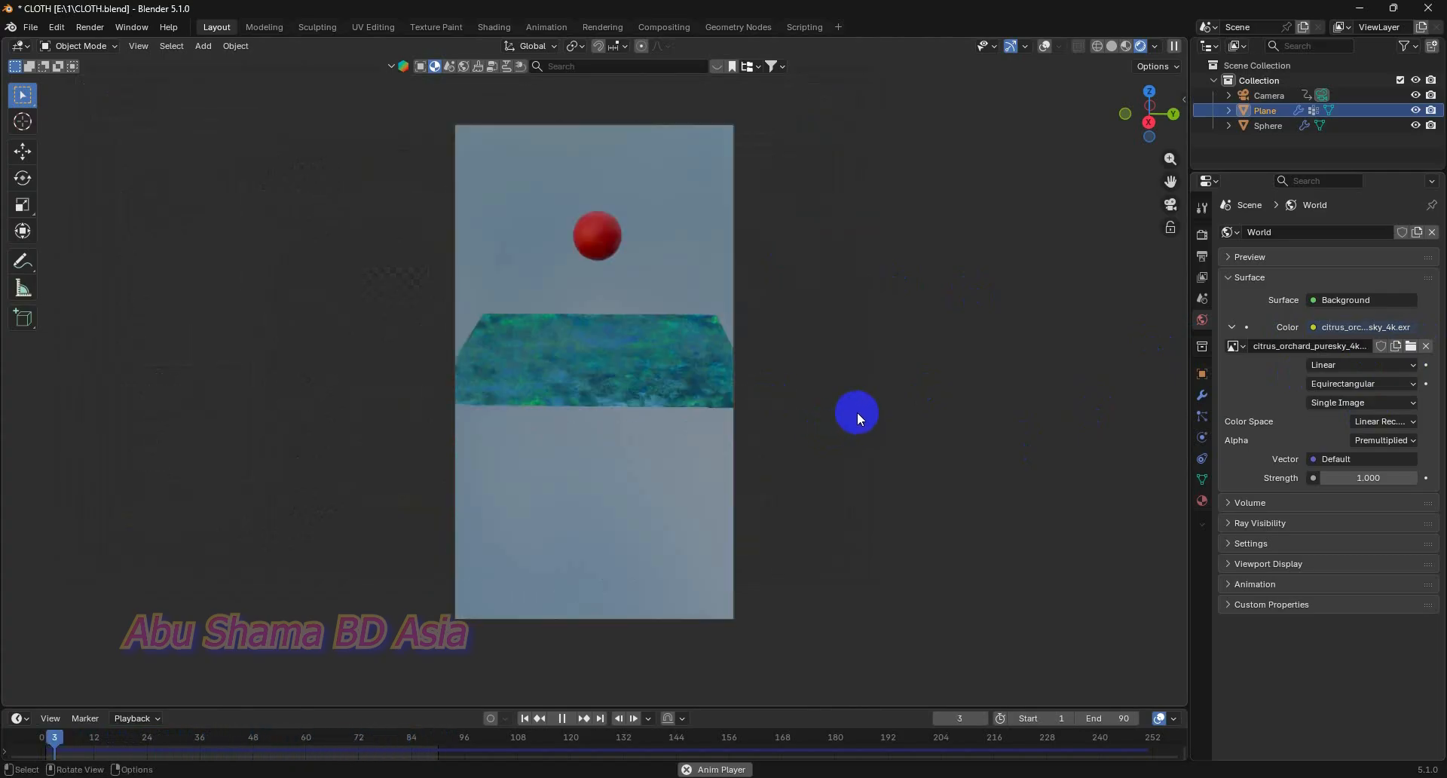
{"action": "left_click", "coordinate": [1410, 345]}
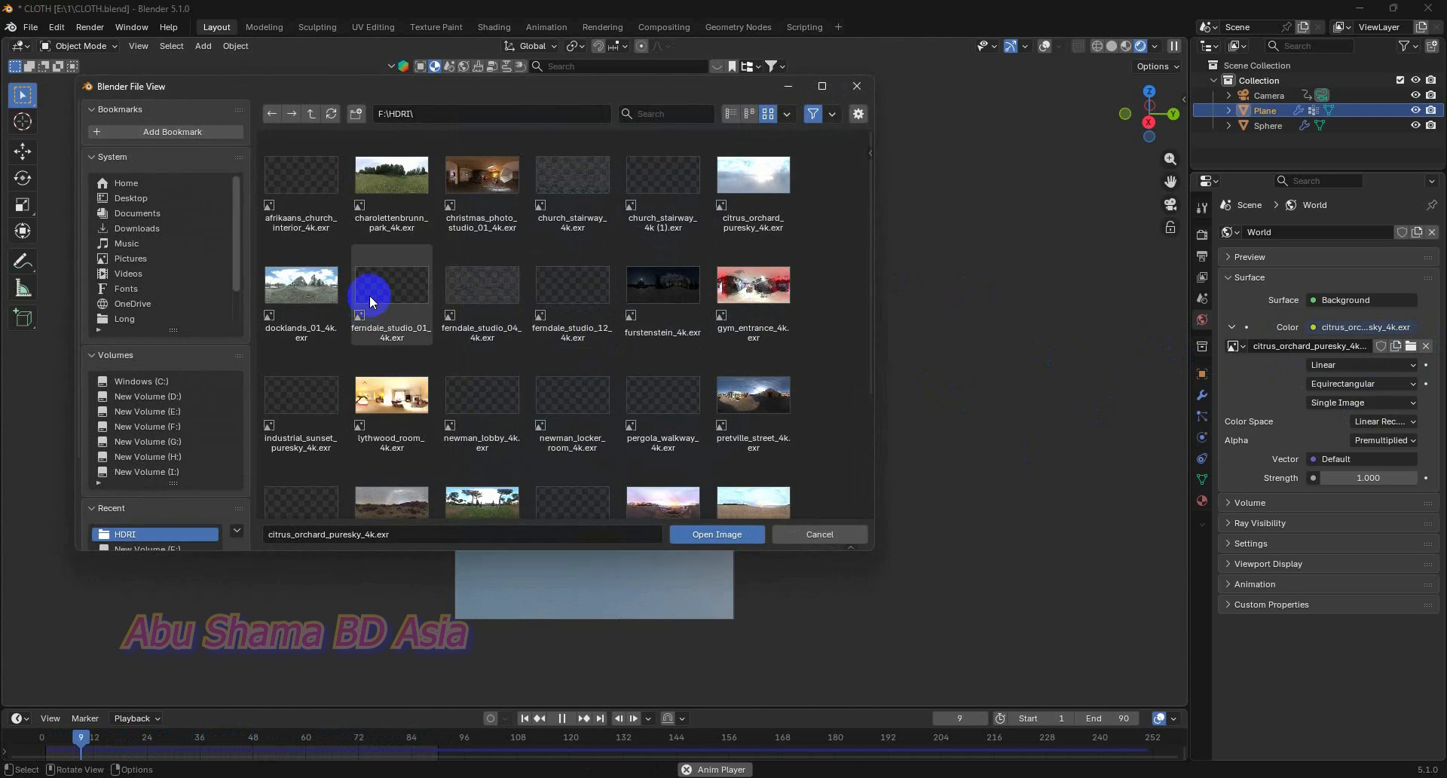
{"action": "double_click", "coordinate": [328, 286]}
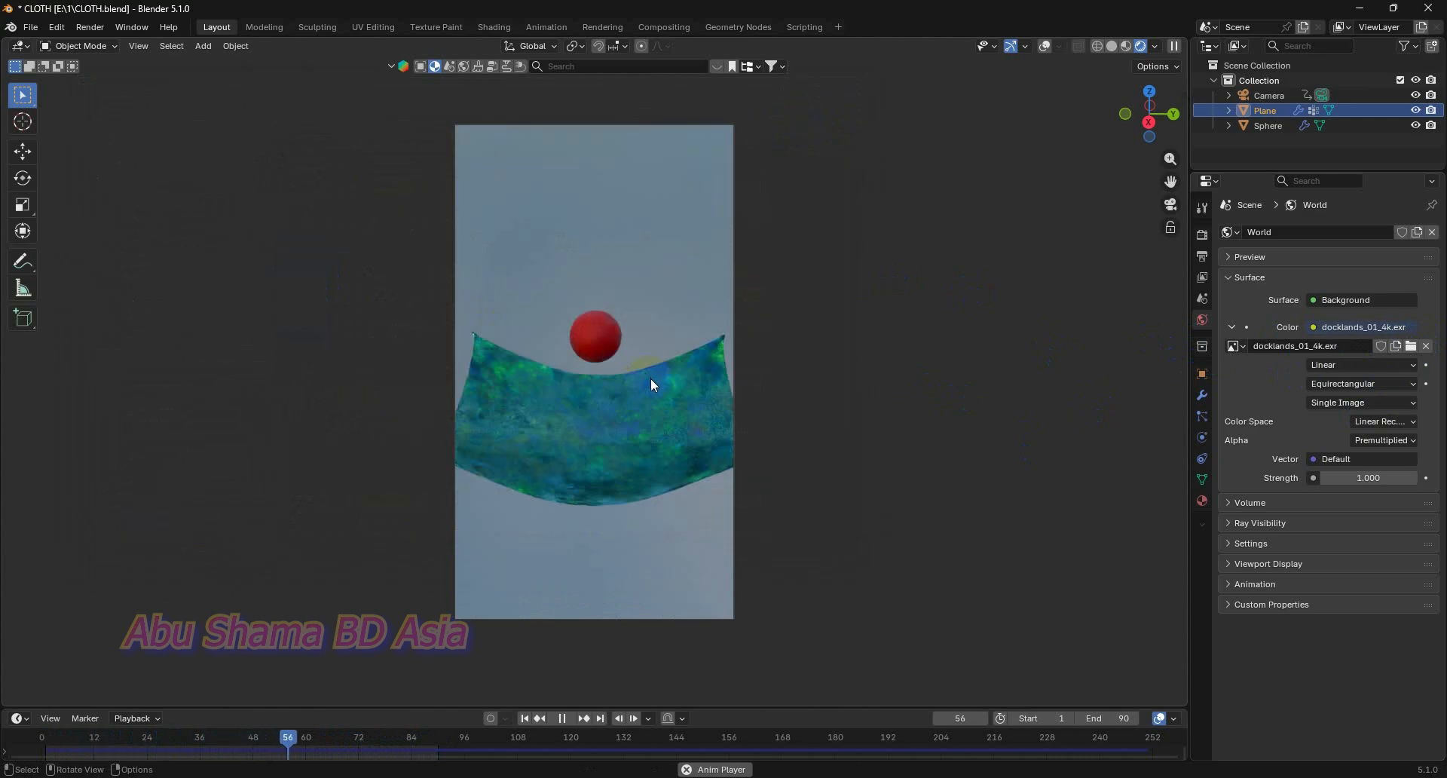
- Try ferndale_studio_01_4k.exr, ferndale_studio_04_4k.exr and ferndale_studio_12_4k.exr in turn as the world background image
{"action": "left_click", "coordinate": [1411, 346]}
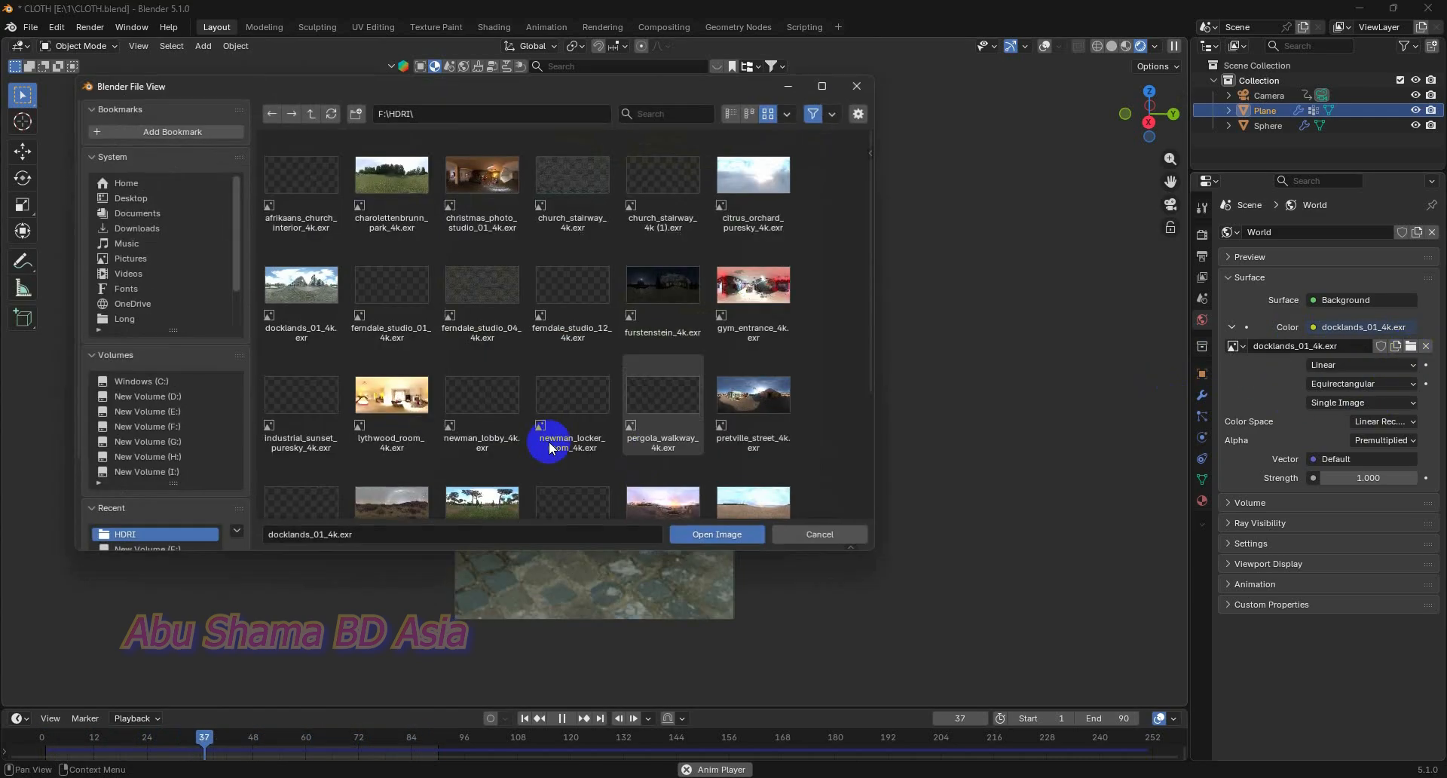
{"action": "left_click", "coordinate": [391, 302]}
{"action": "left_click", "coordinate": [390, 301]}
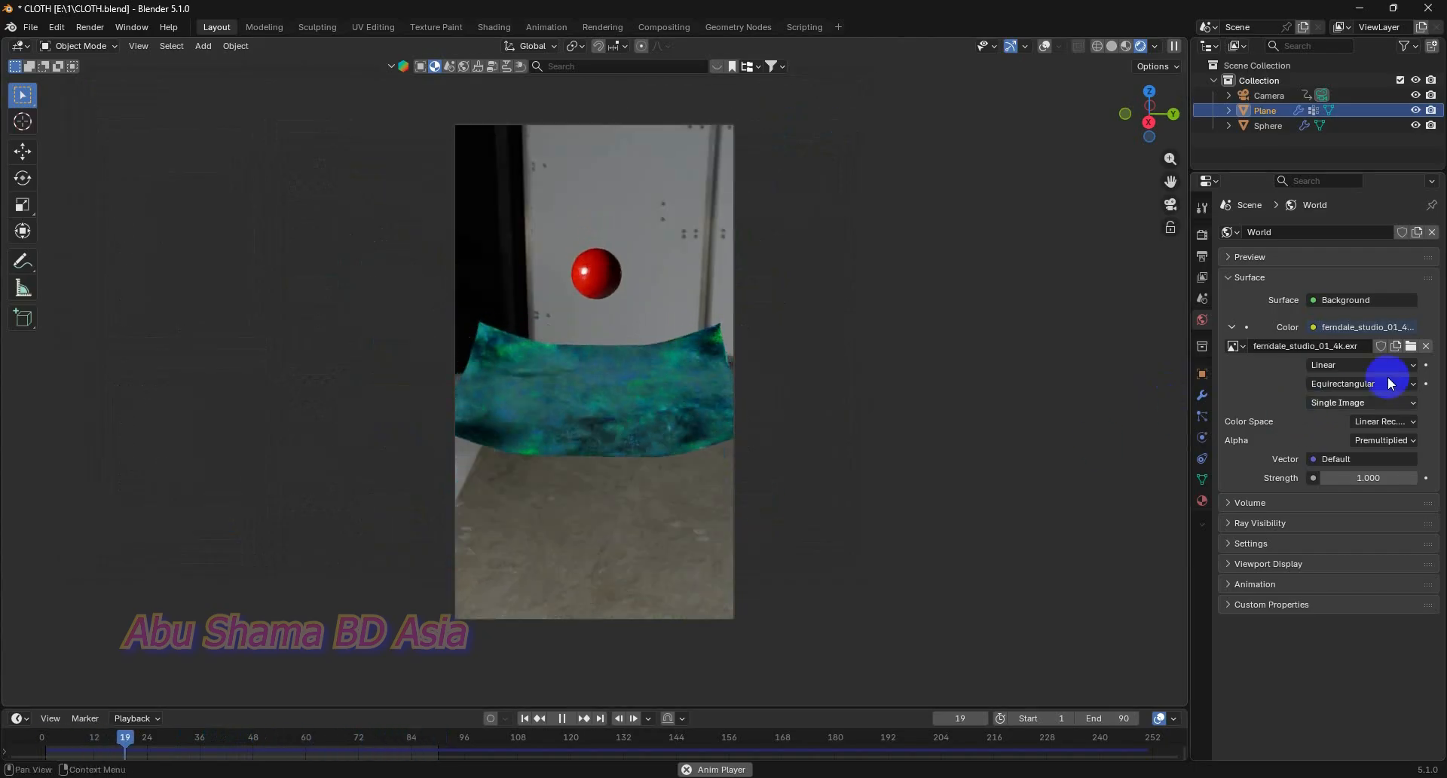
{"action": "left_click", "coordinate": [1411, 346]}
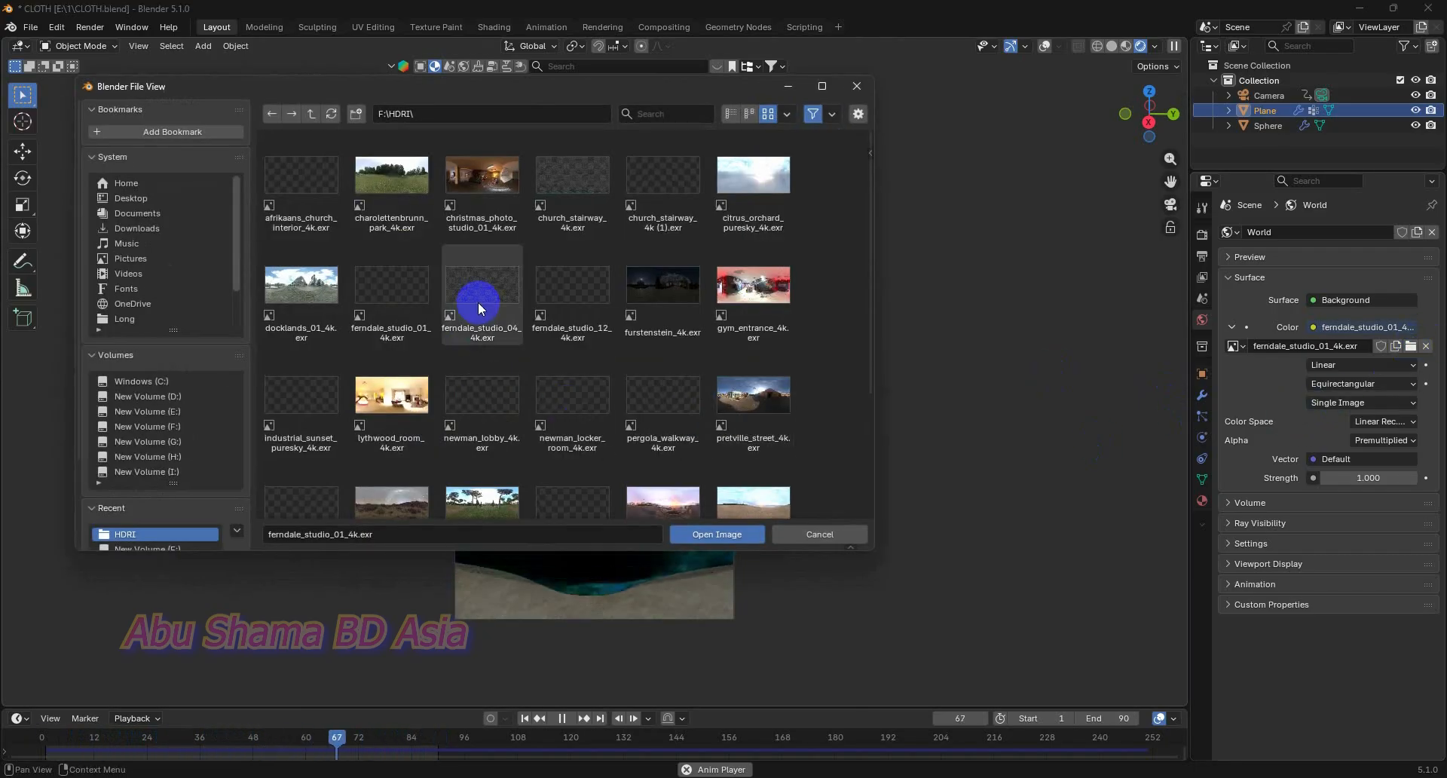
{"action": "double_click", "coordinate": [477, 301]}
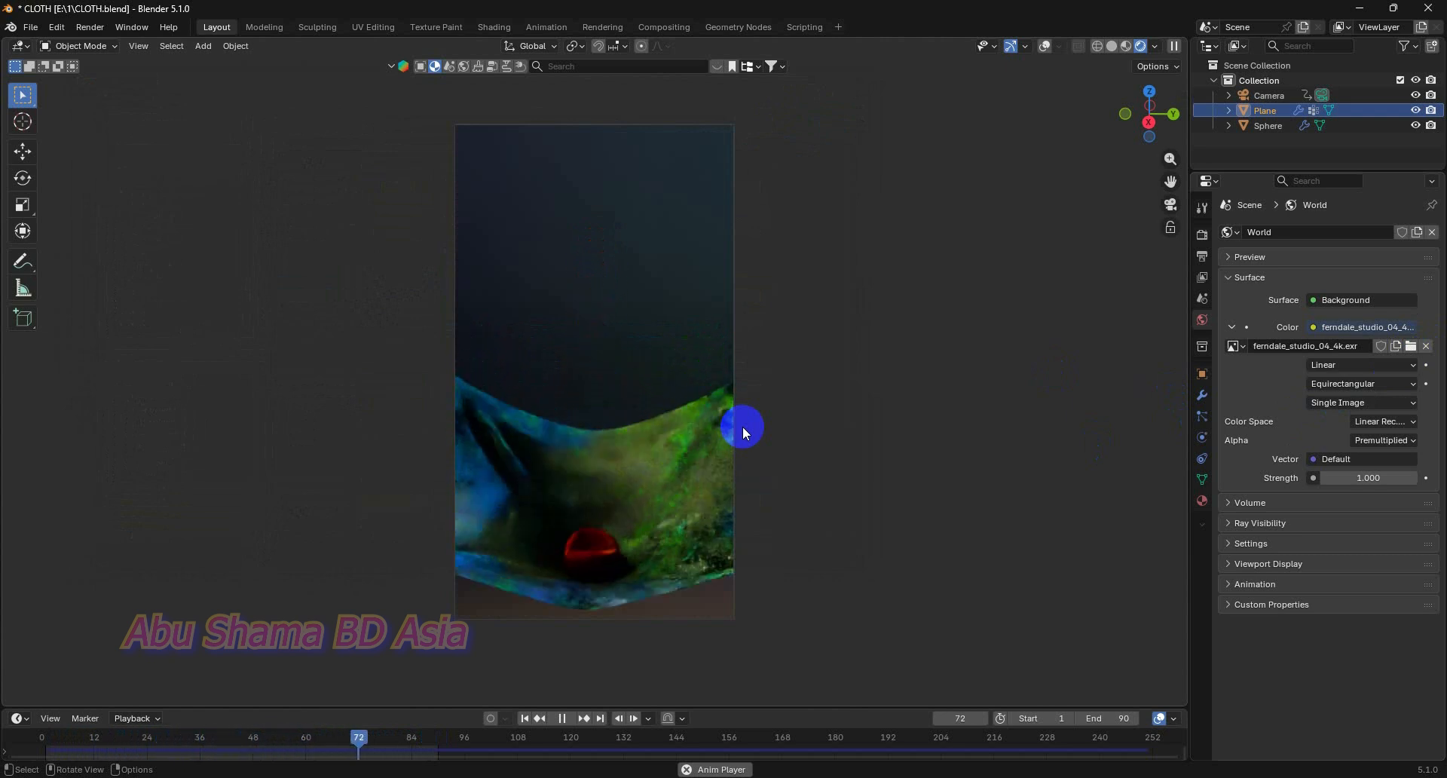
{"action": "left_click", "coordinate": [1411, 346]}
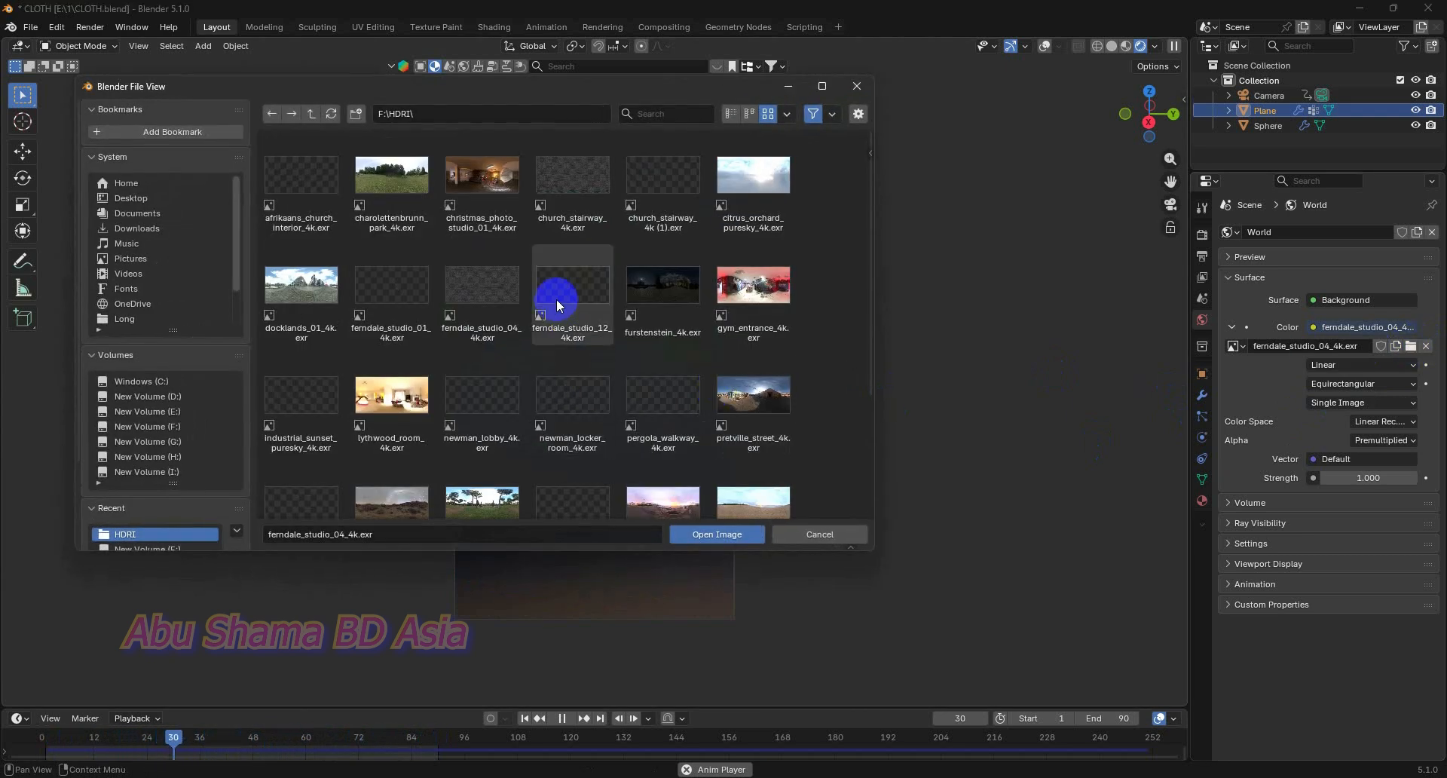
{"action": "double_click", "coordinate": [557, 297]}
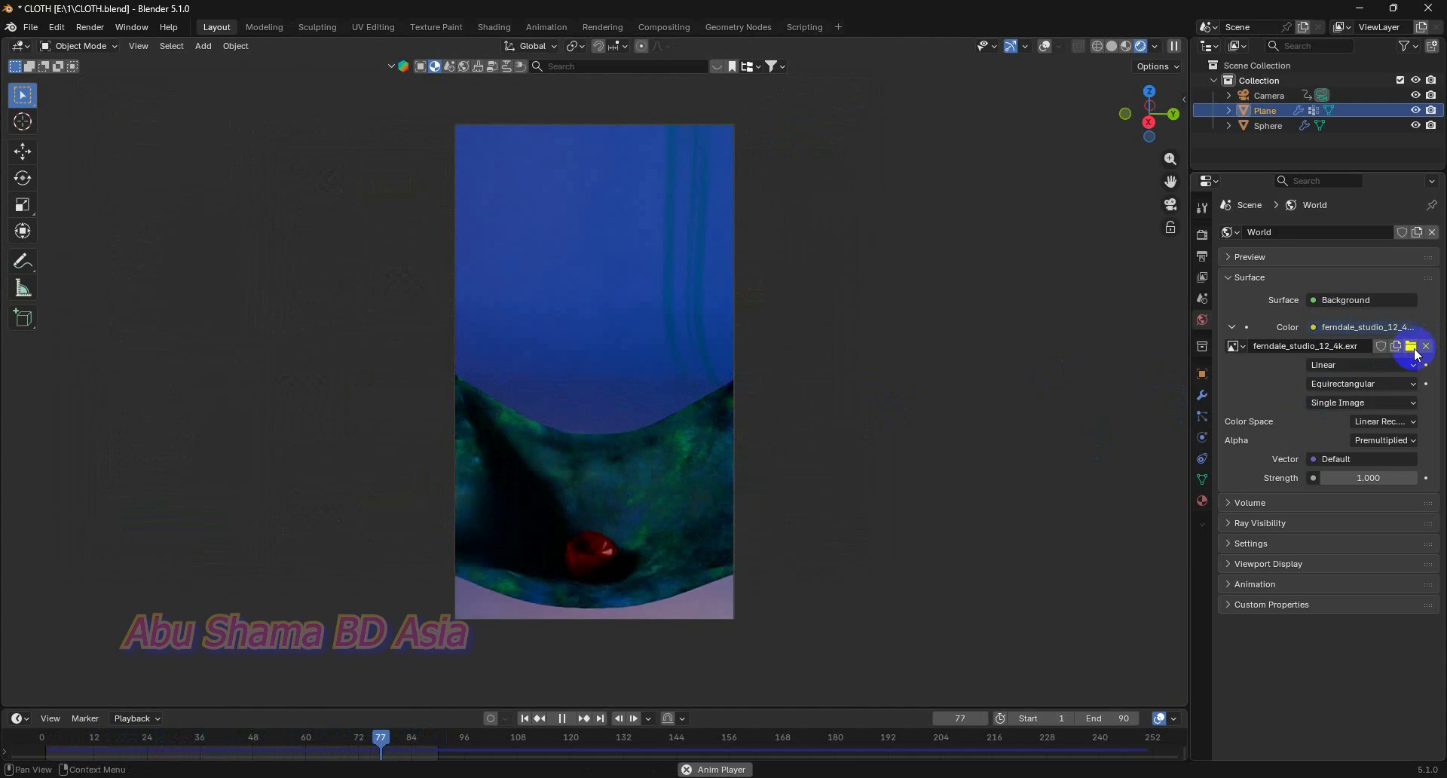
- Try furstenstein_4k.exr, gym_entrance_4k.exr and industrial_sunset_puresky_4k.exr in turn as the world background image
{"action": "left_click", "coordinate": [1411, 346]}
{"action": "double_click", "coordinate": [657, 298]}
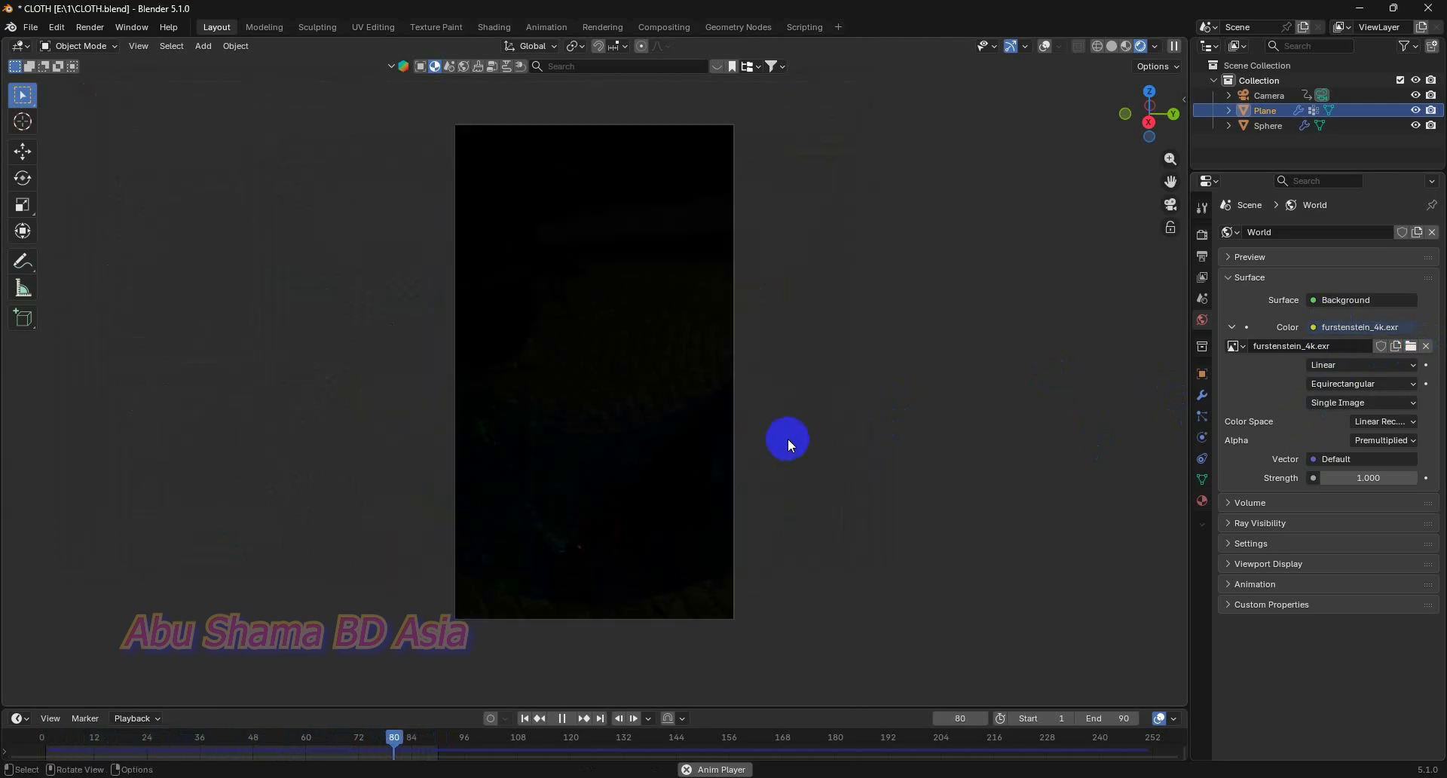
{"action": "left_click", "coordinate": [1411, 347]}
{"action": "double_click", "coordinate": [743, 306]}
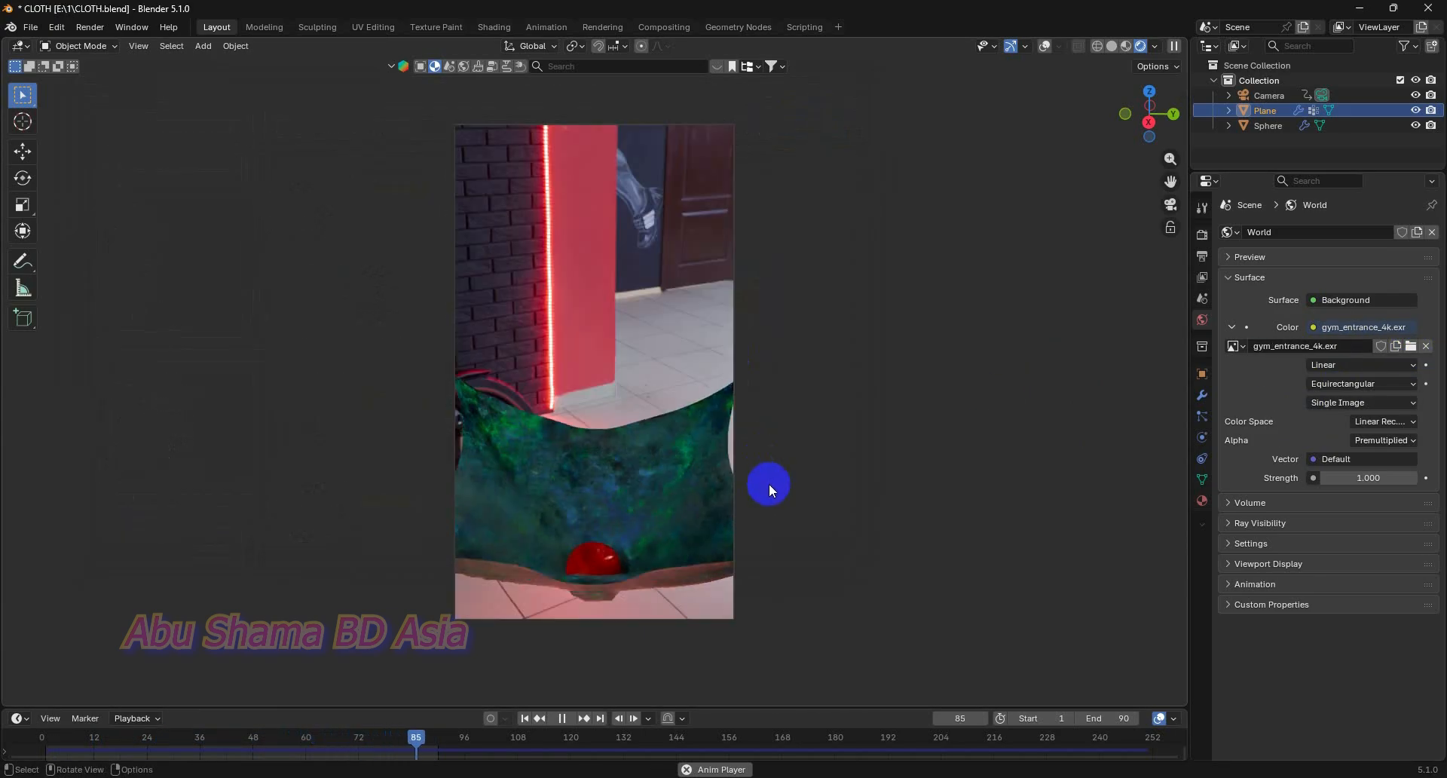
{"action": "left_click", "coordinate": [1410, 346]}
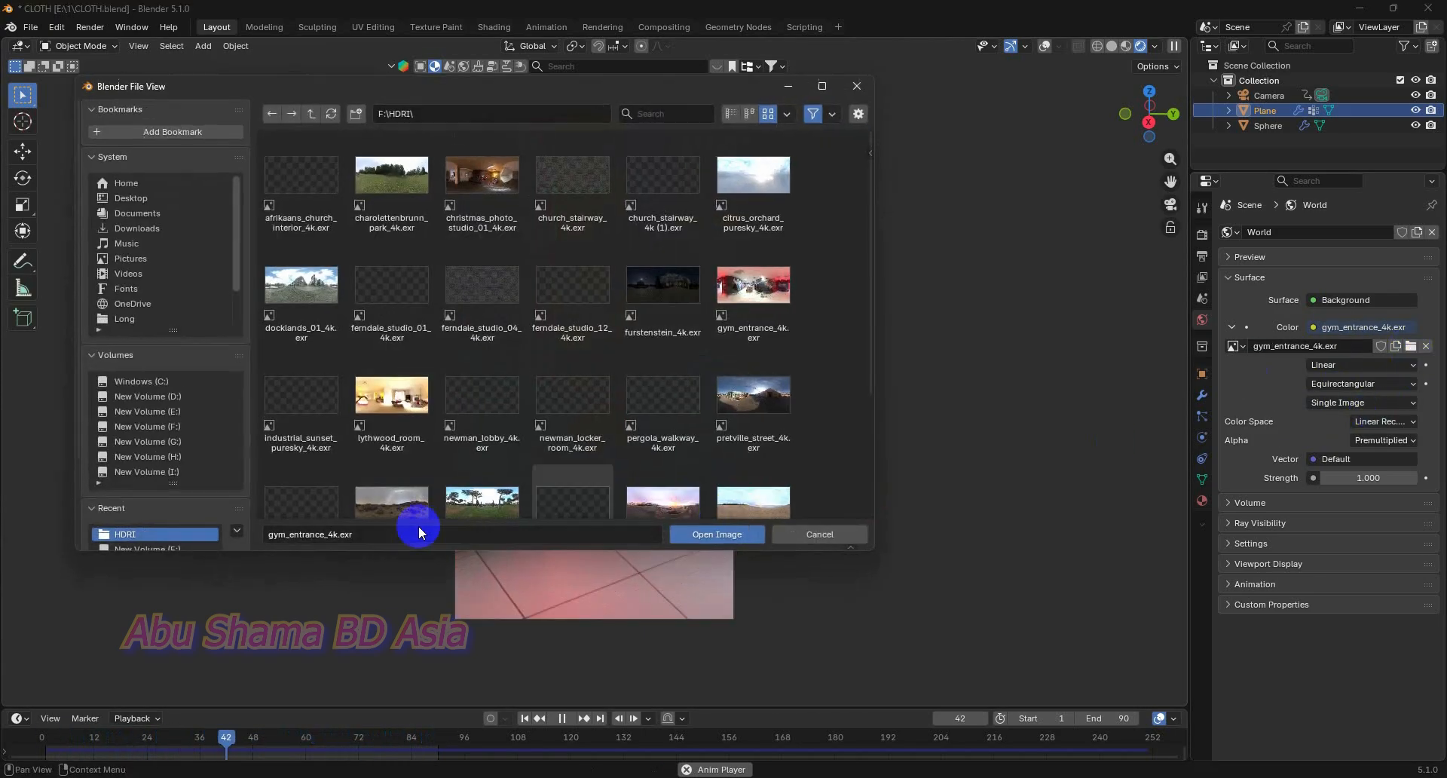
{"action": "left_click", "coordinate": [315, 407]}
{"action": "left_click", "coordinate": [314, 407]}
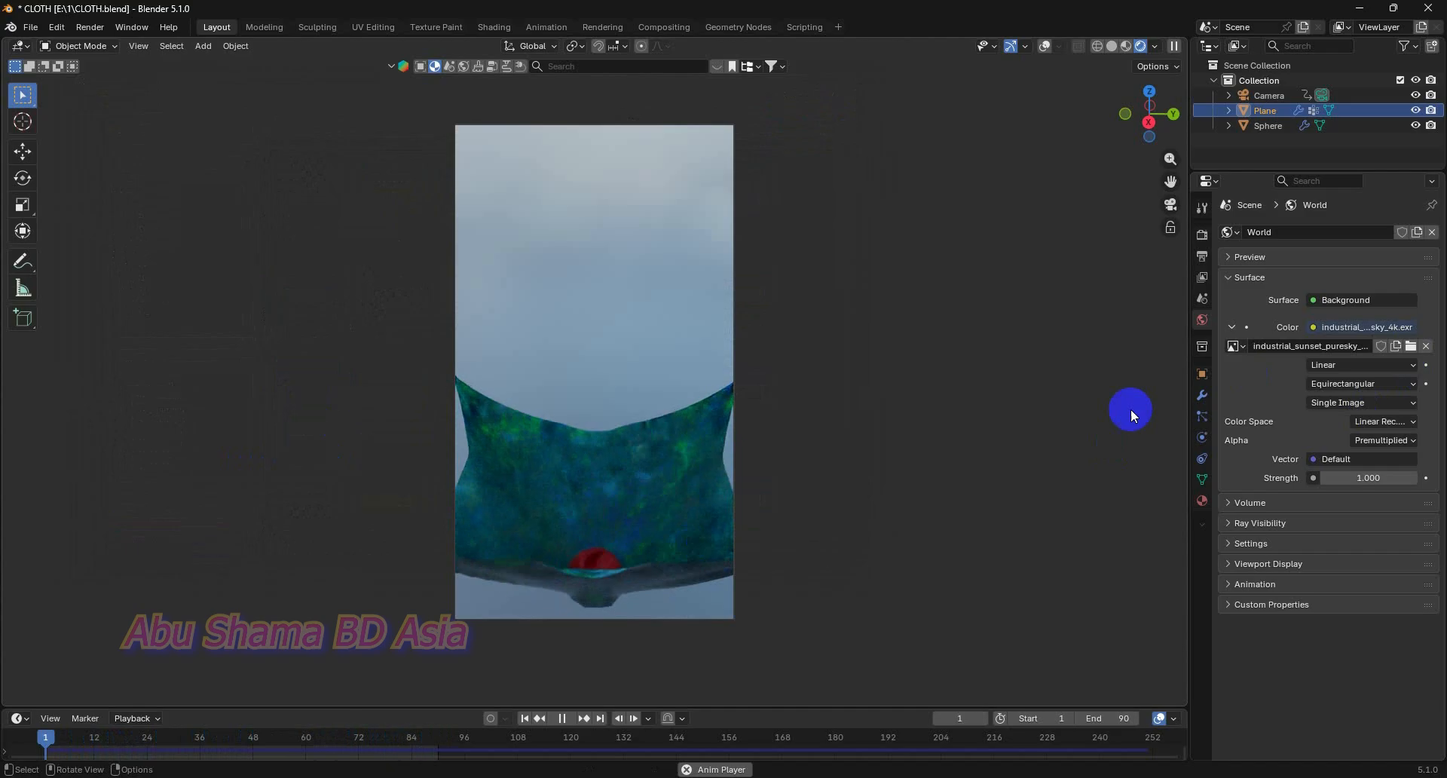
- Set lythwood_room_4k.exr as the world background image, and stop the playback at the first frame
{"action": "left_click", "coordinate": [1410, 346]}
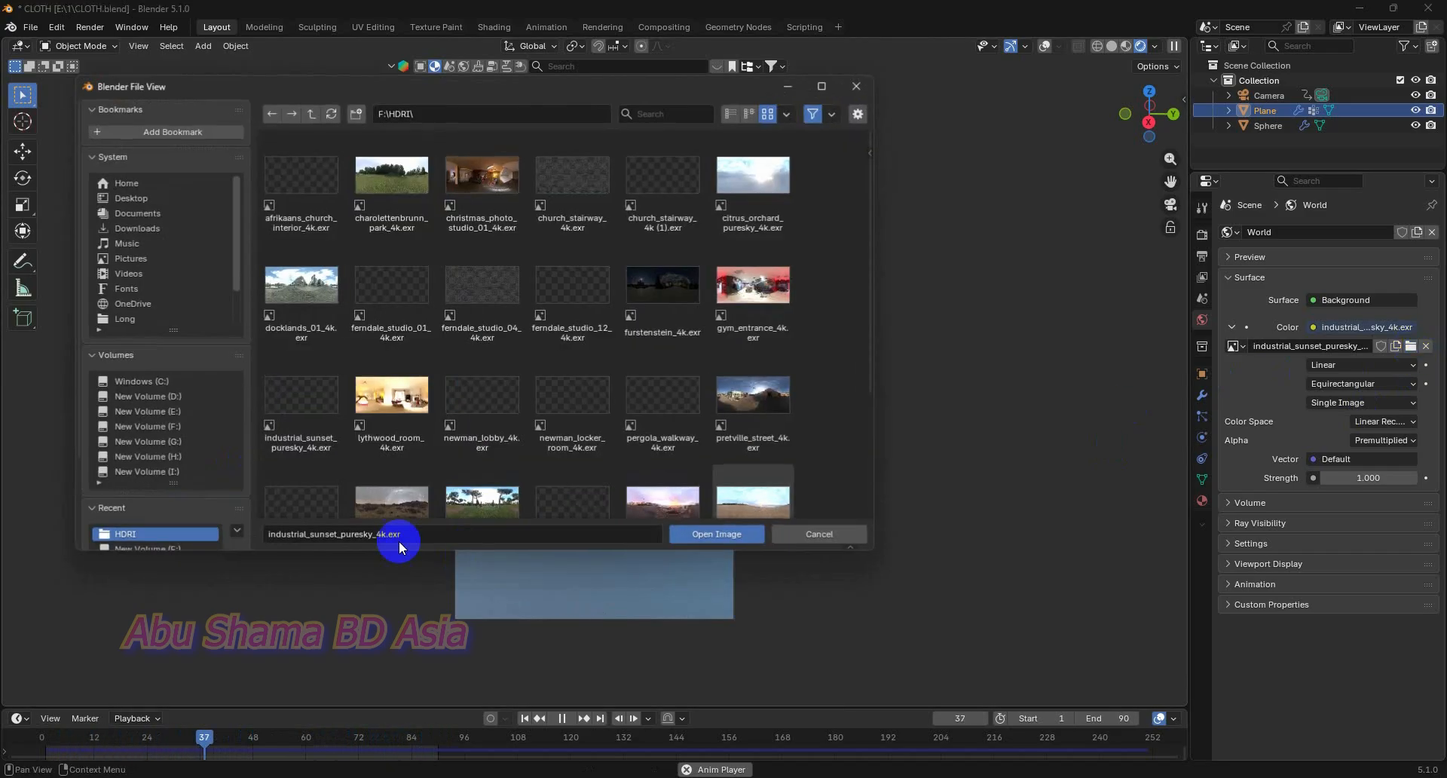
{"action": "double_click", "coordinate": [385, 416]}
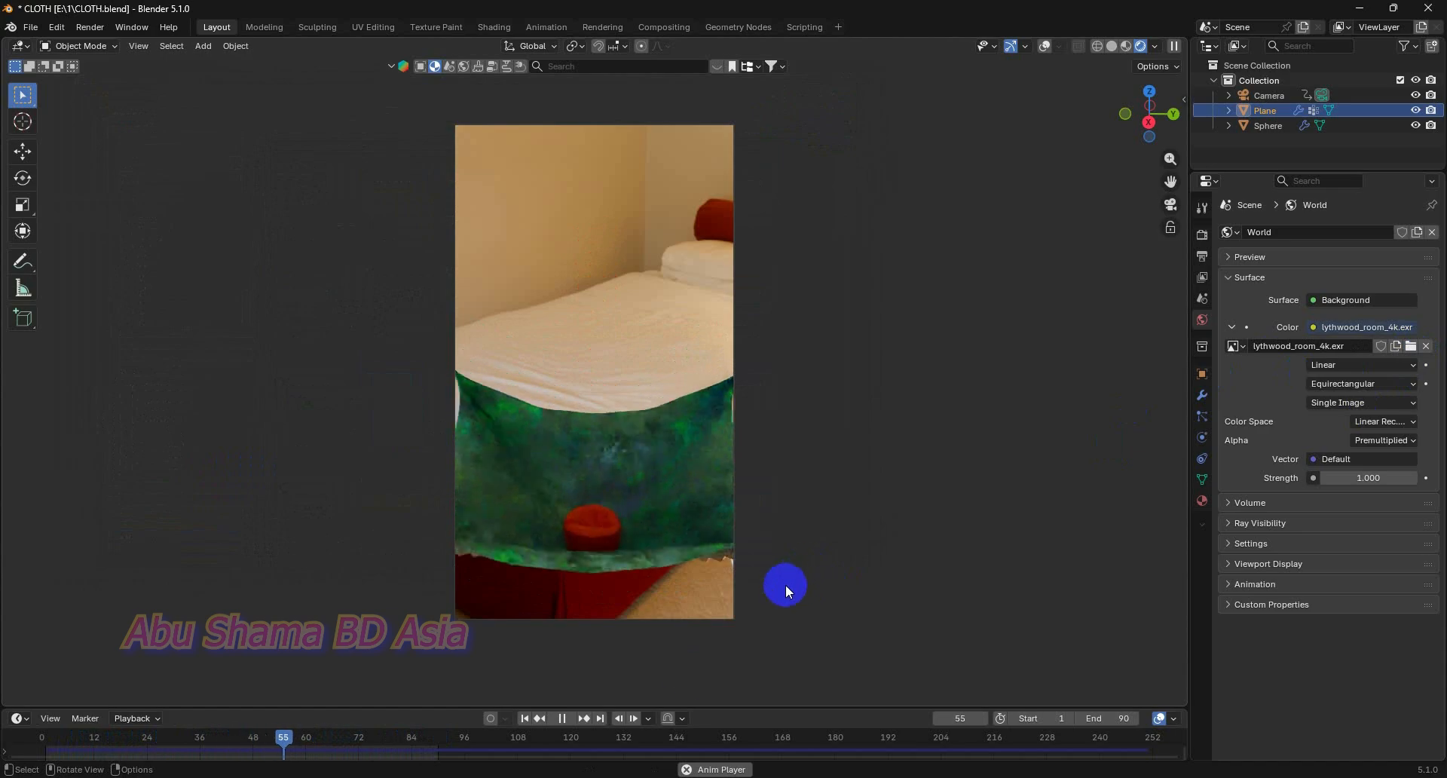
{"action": "left_click", "coordinate": [561, 719]}
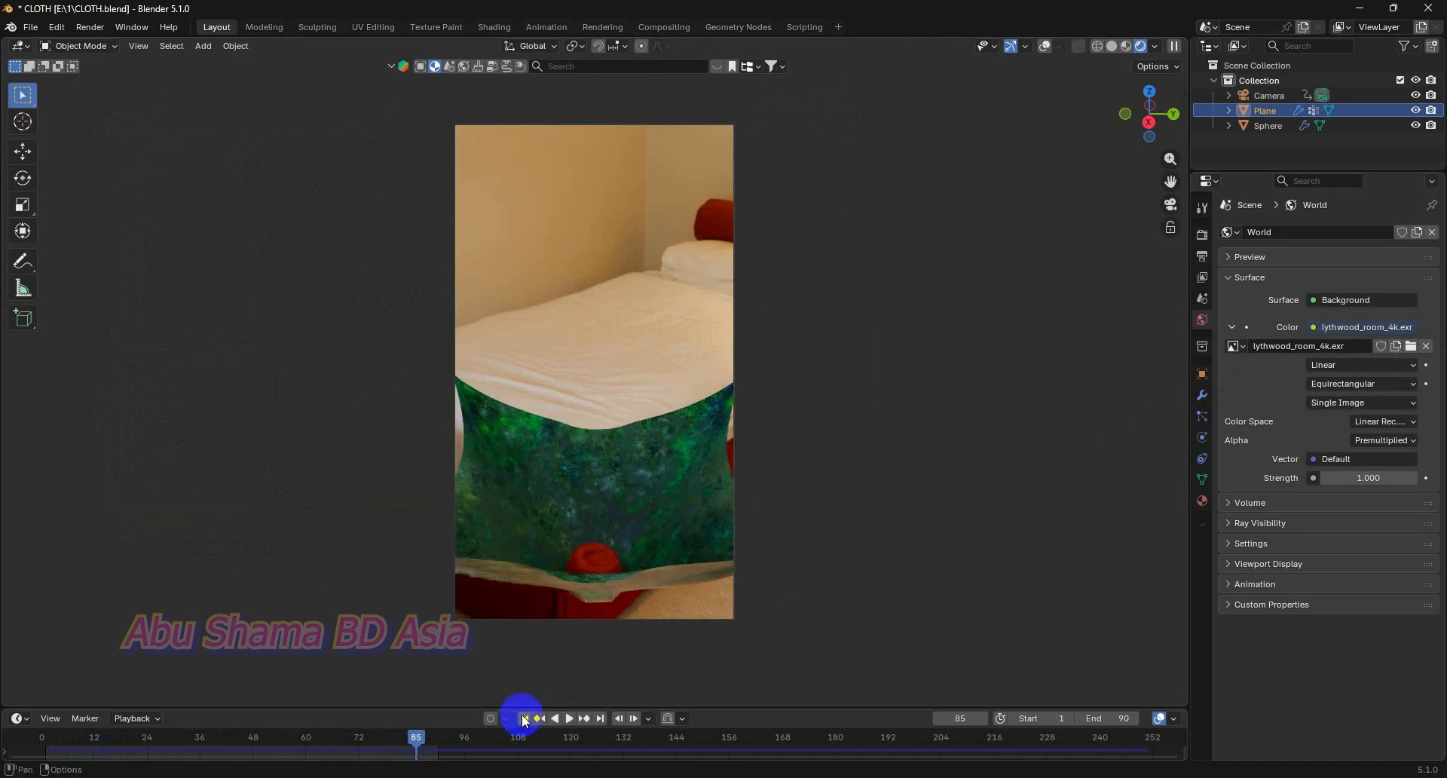
{"action": "left_click", "coordinate": [524, 719]}
- Select the camera and enlarge the timeline to show its keyframes
{"action": "left_click", "coordinate": [1280, 92]}
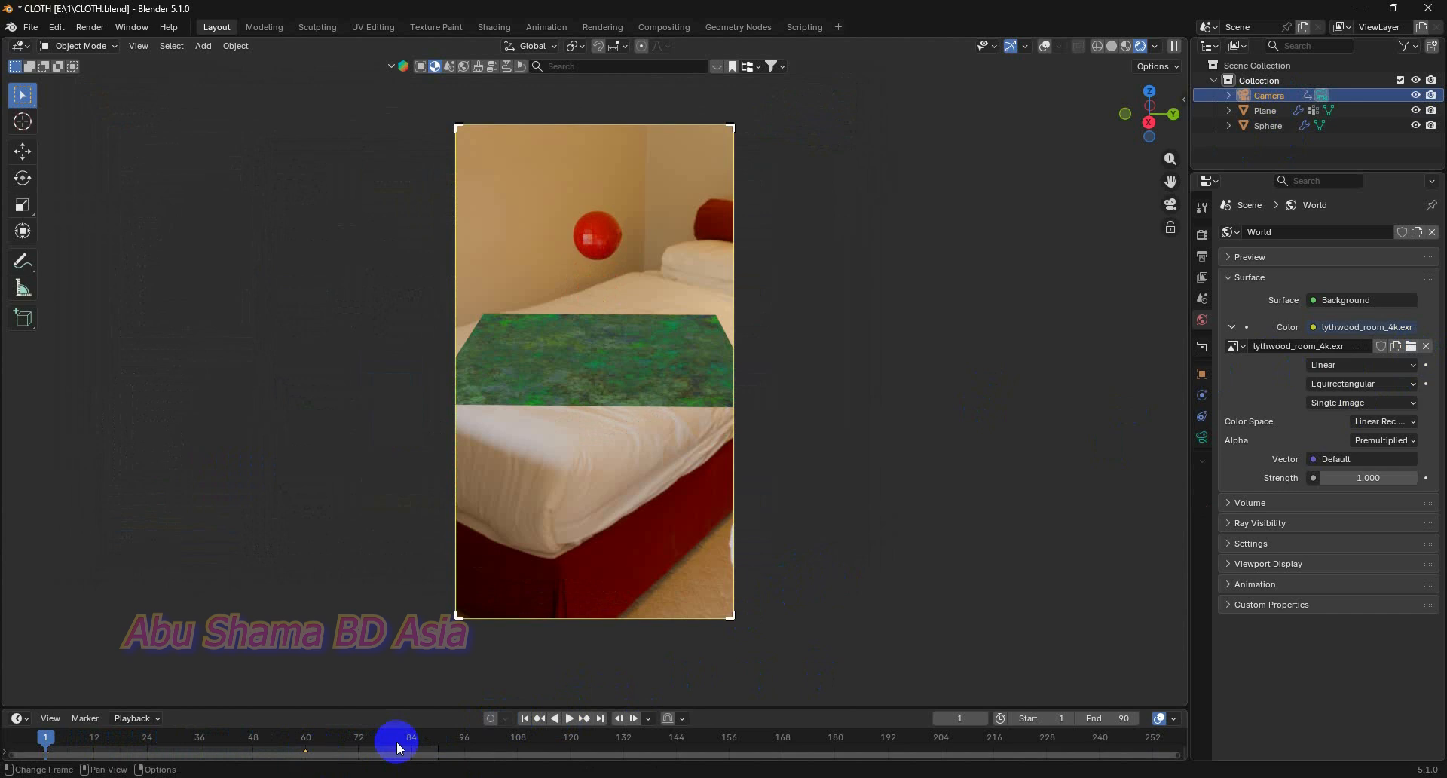
{"action": "left_click_drag", "start_coordinate": [475, 707], "coordinate": [494, 633]}
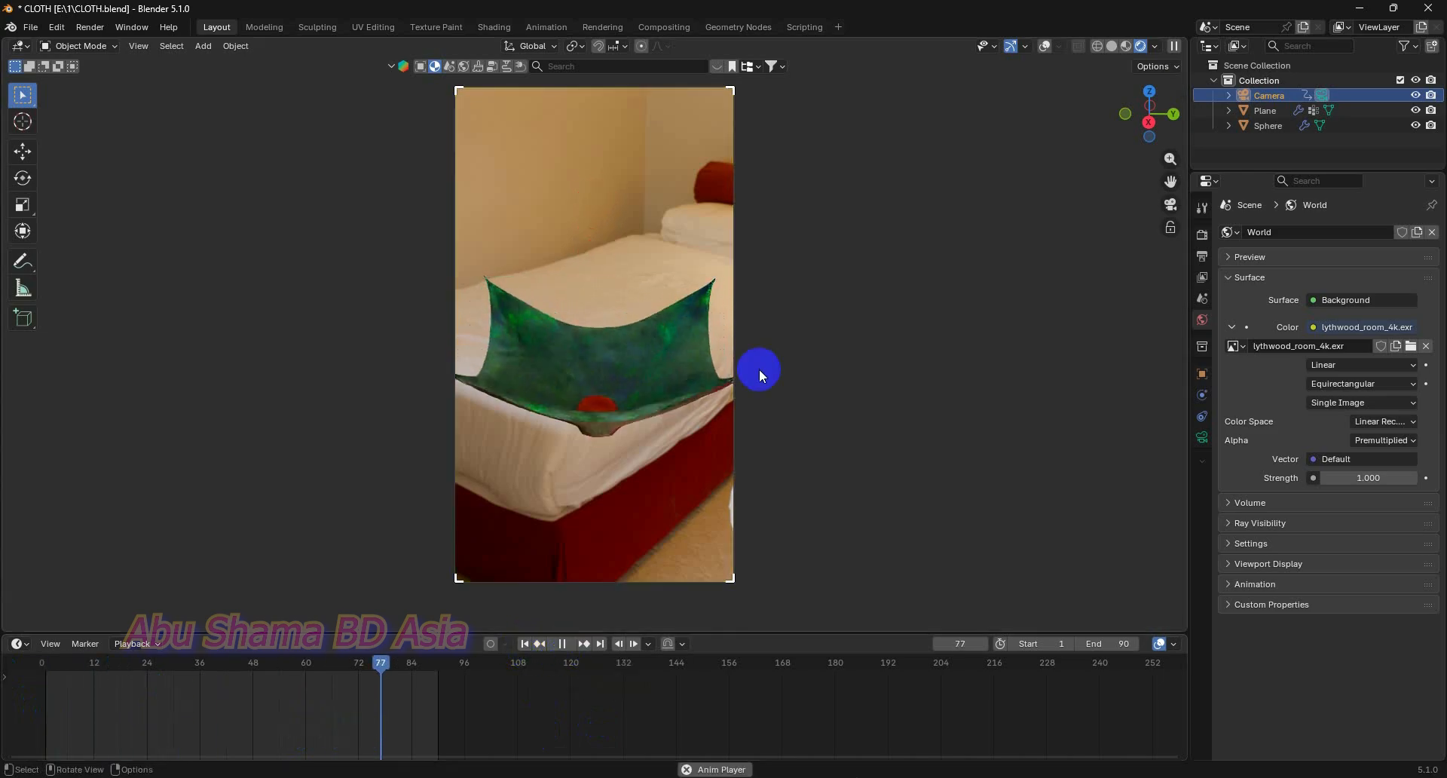
- Examine the playing cloth and sphere simulation from several angles in the room, outside and inside the camera view
{"action": "middle_click_drag", "start_coordinate": [717, 418], "coordinate": [933, 431]}
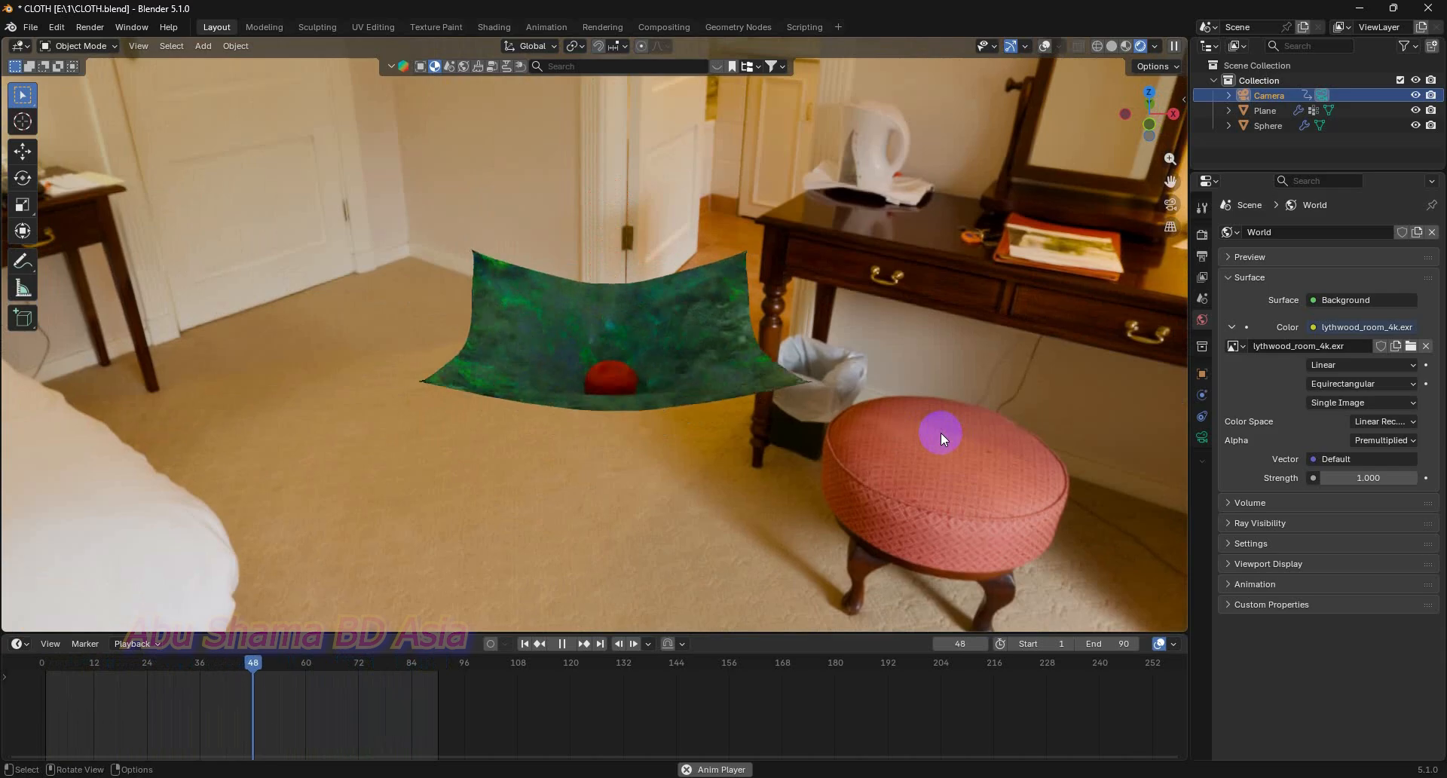
{"action": "middle_click_drag", "start_coordinate": [942, 432], "coordinate": [946, 448]}
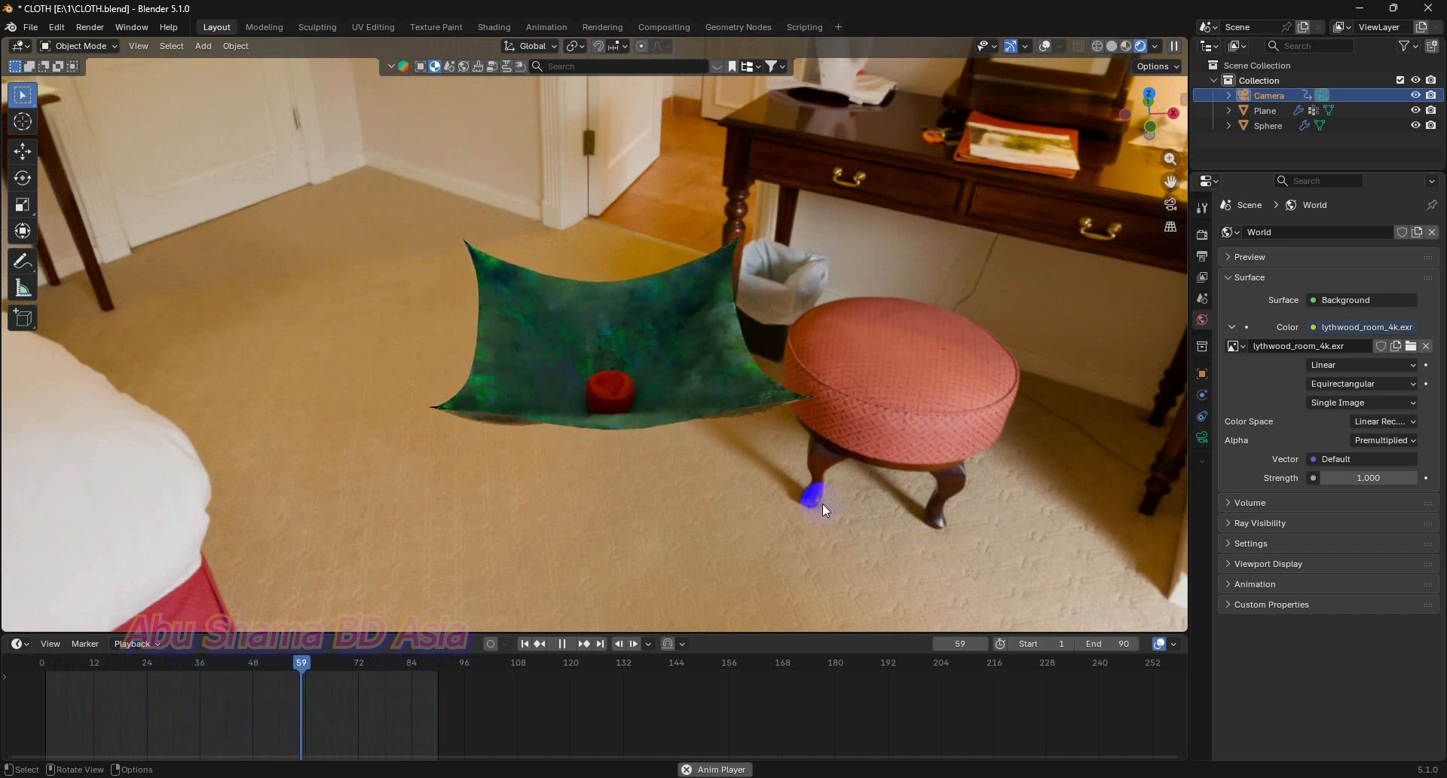
{"action": "mouse_move", "coordinate": [758, 481]}
{"action": "middle_mouse_down"}
{"action": "mouse_move", "coordinate": [759, 455]}
{"action": "mouse_move", "coordinate": [733, 450]}
{"action": "mouse_move", "coordinate": [738, 461]}
{"action": "middle_mouse_up"}
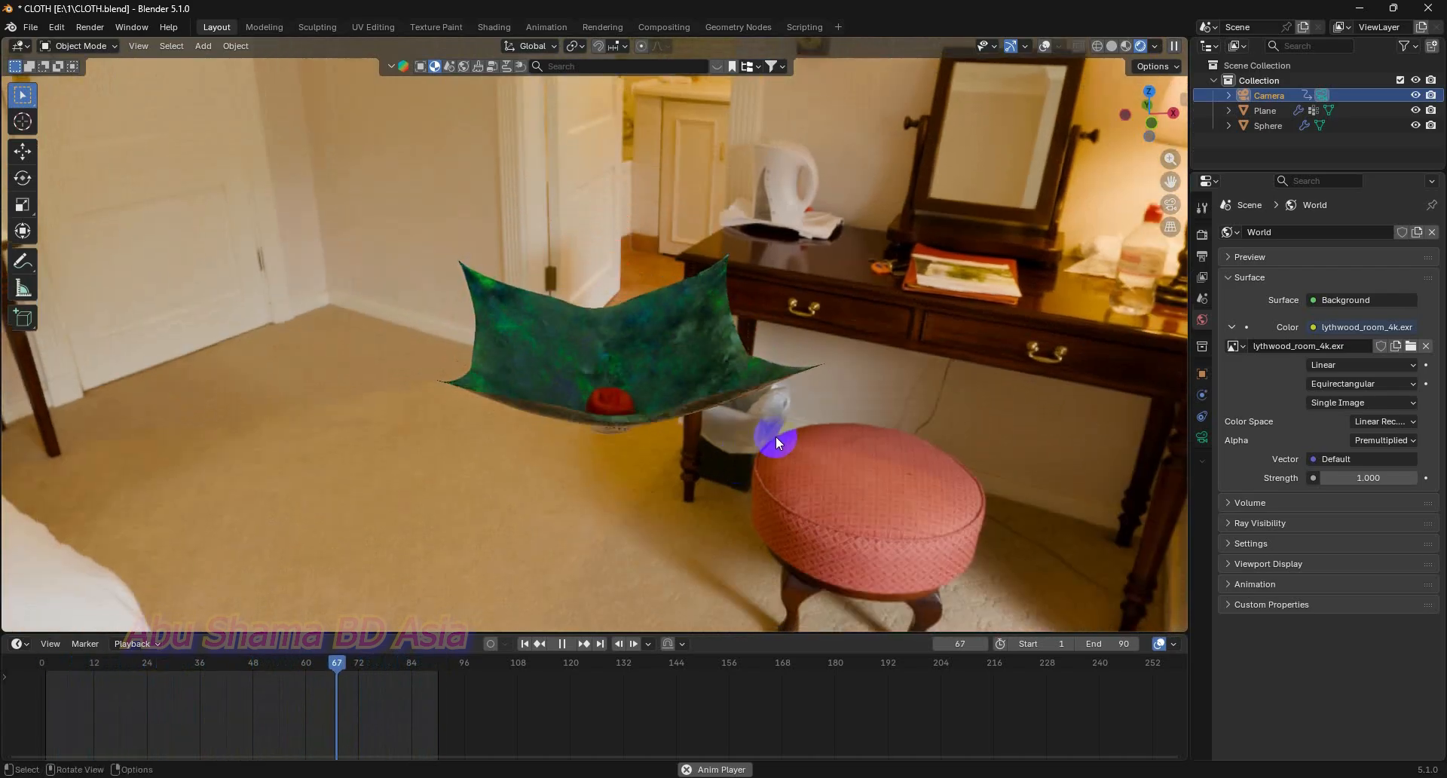
{"action": "key", "text": "KP_0"}
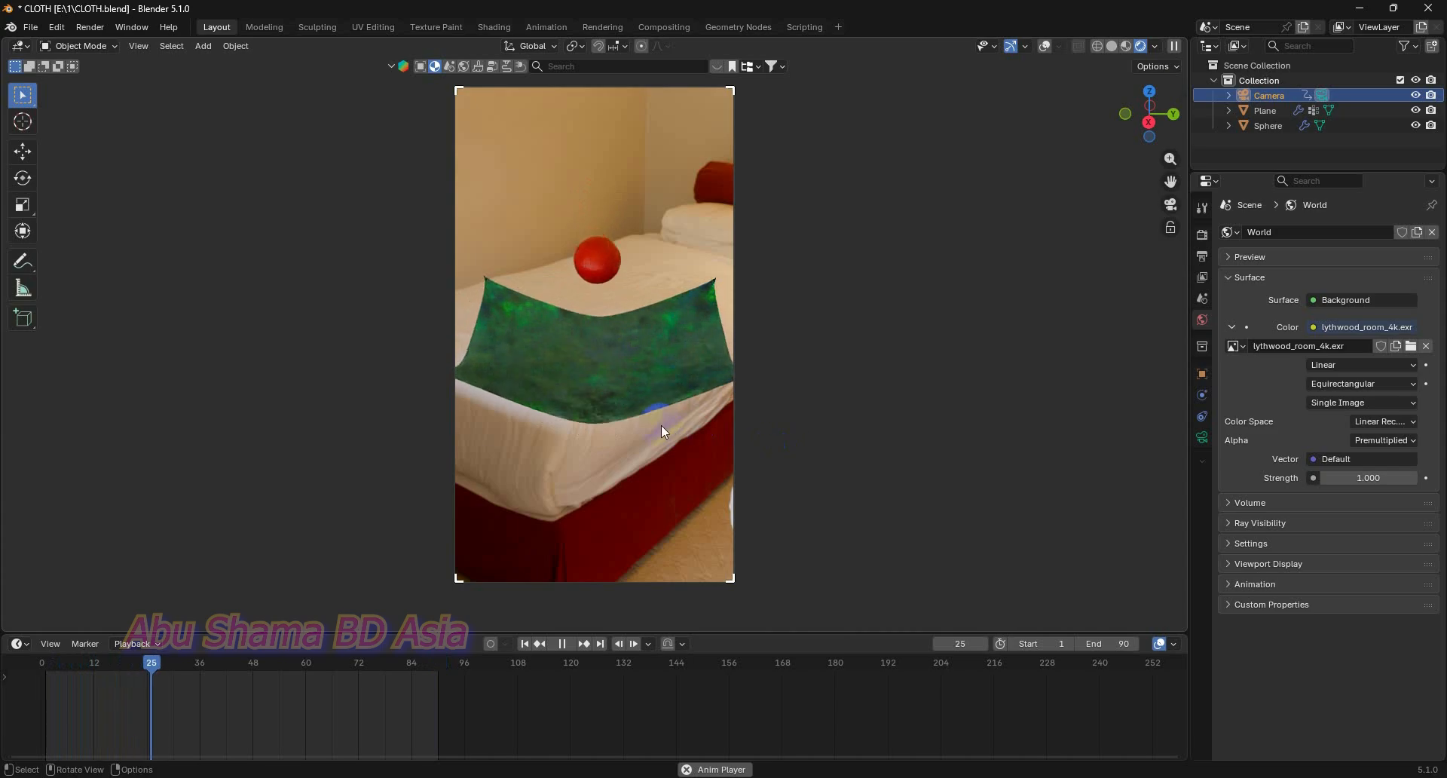
{"action": "middle_click_drag", "start_coordinate": [661, 425], "coordinate": [836, 437]}
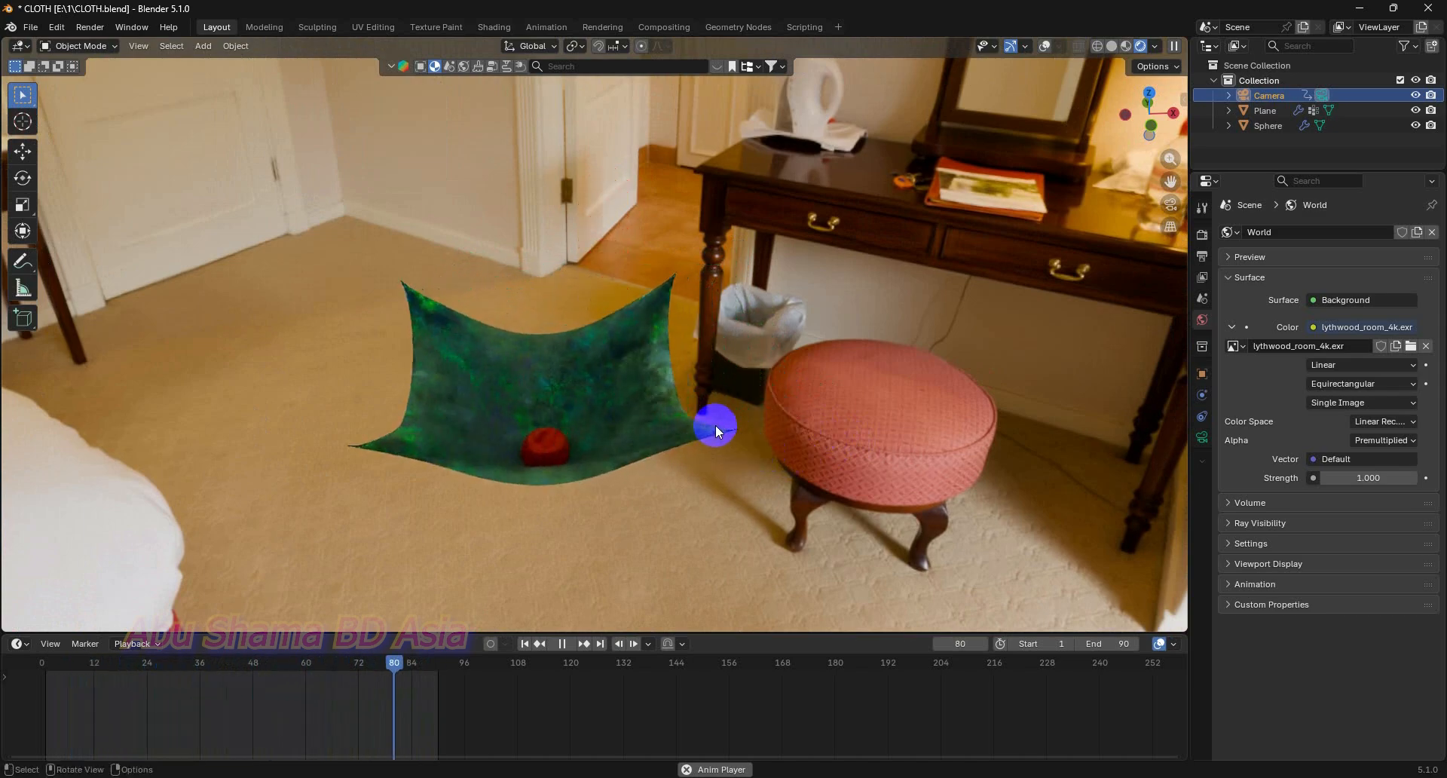
{"action": "middle_click_drag", "start_coordinate": [716, 423], "coordinate": [720, 441]}
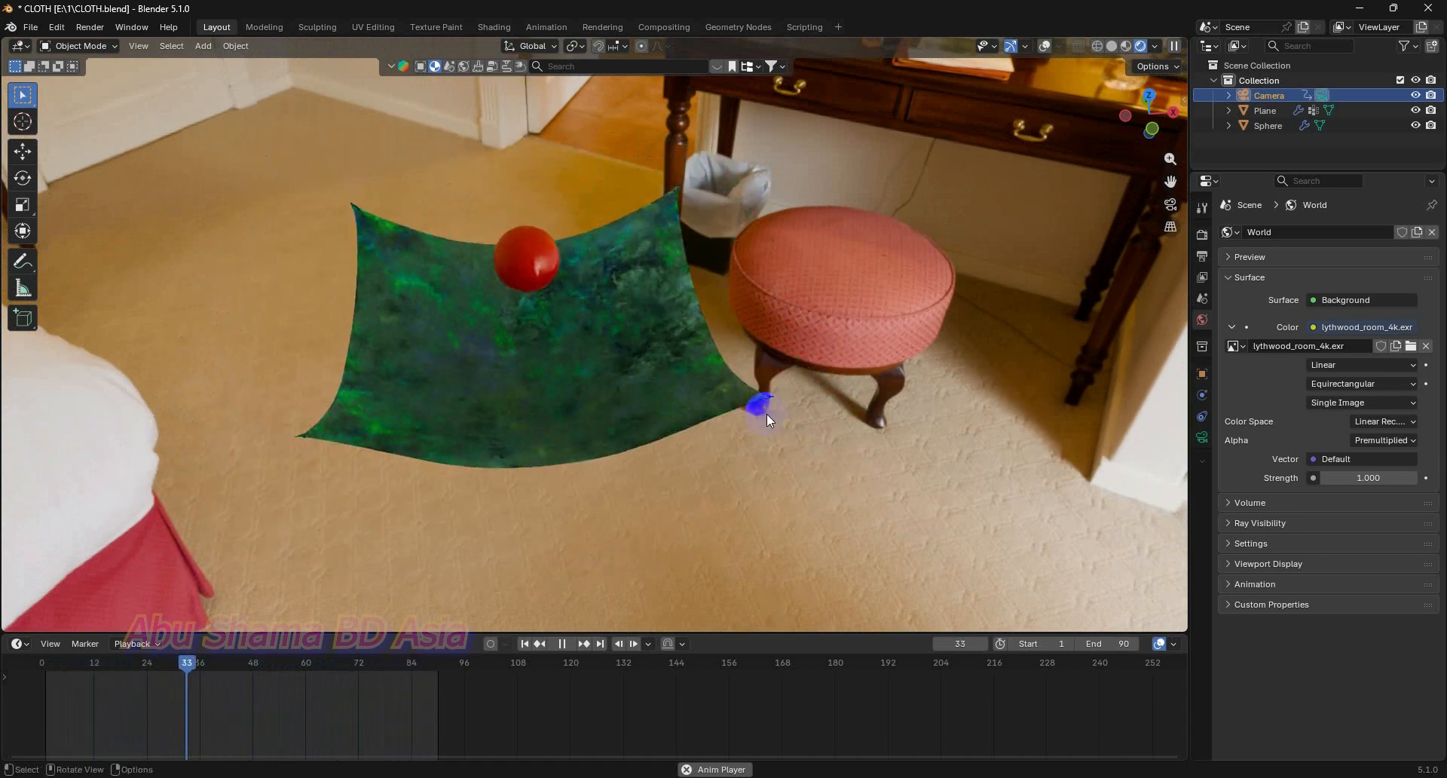
{"action": "left_click", "coordinate": [758, 494]}
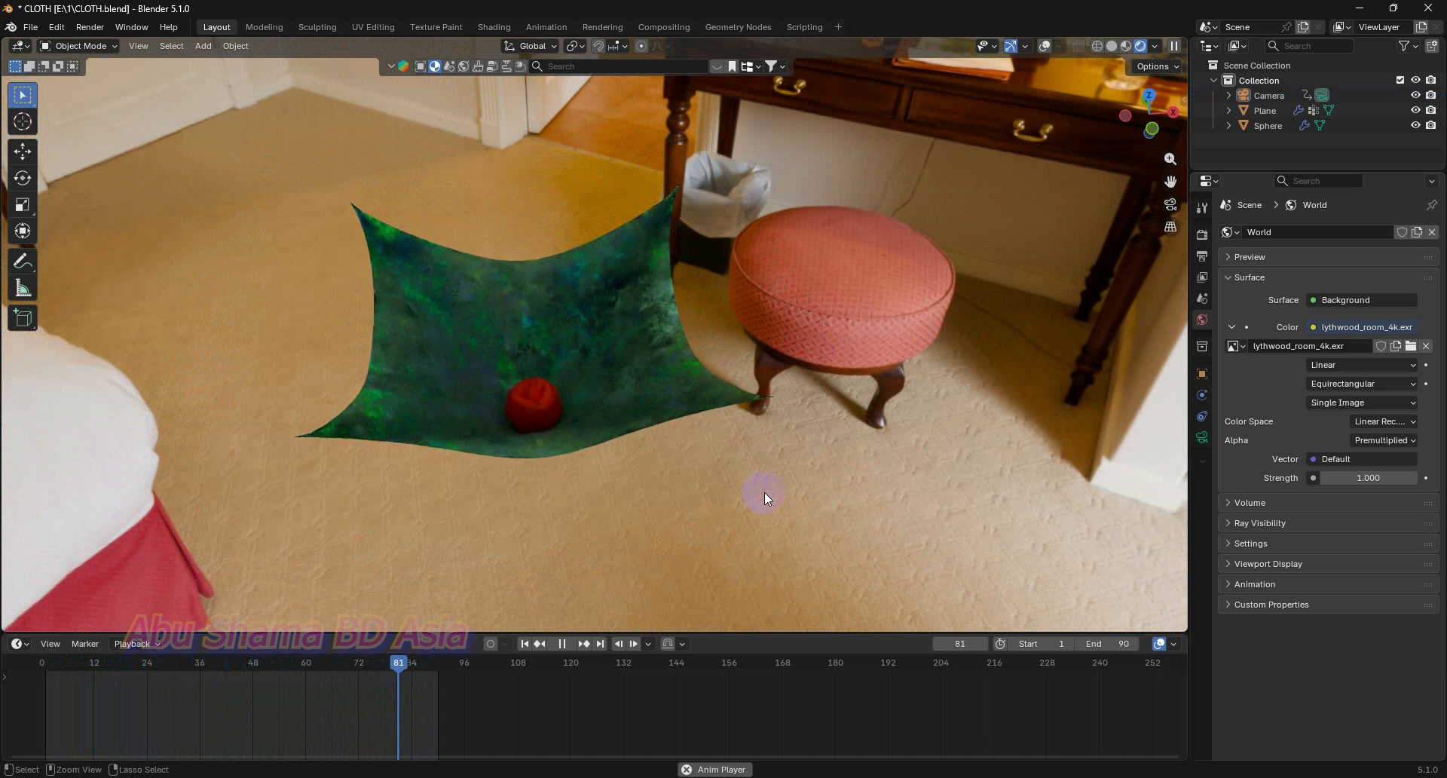
- Undo the deletion of the camera's keyframes and review the simulation from a low angle and through the camera, ending at frame 1
{"action": "key", "text": "ctrl+z"}
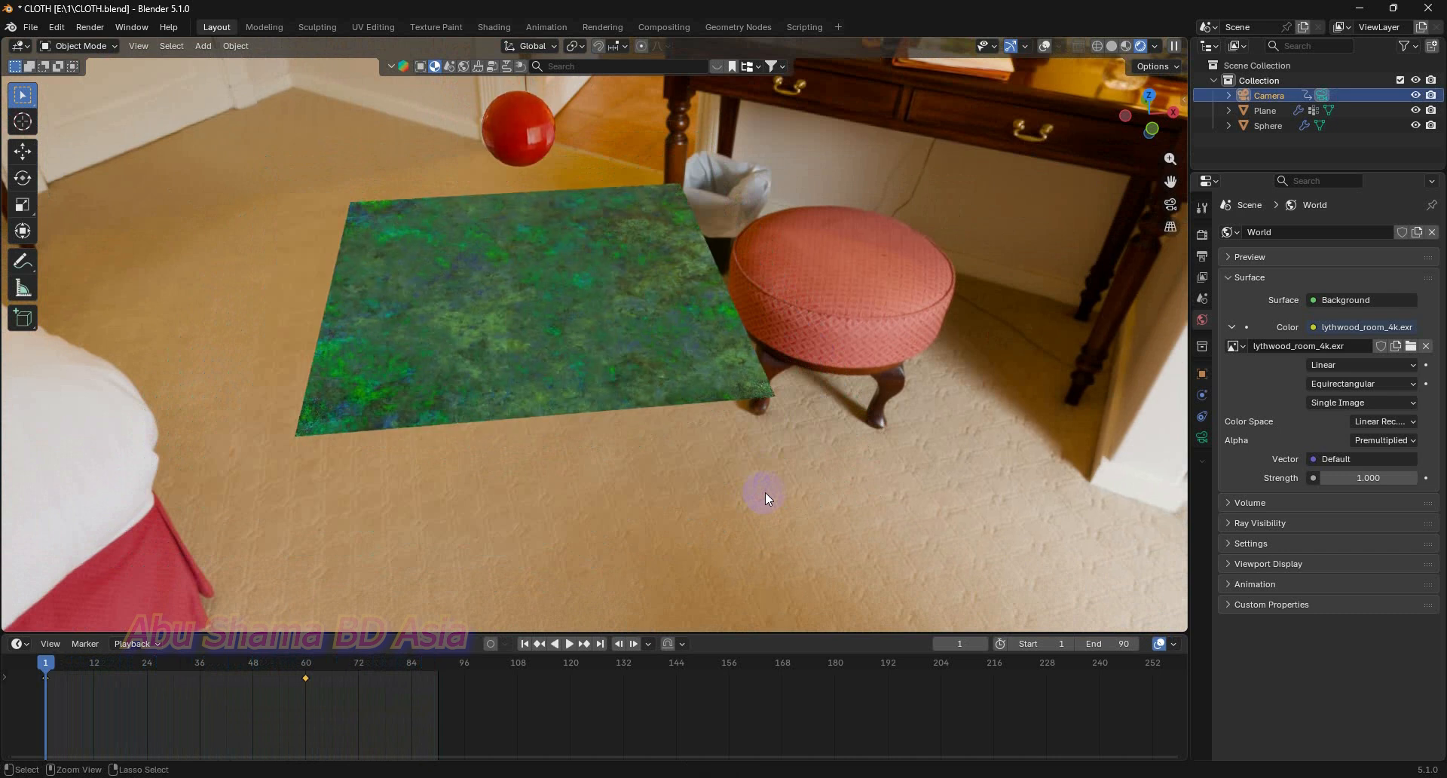
{"action": "middle_click_drag", "start_coordinate": [693, 444], "coordinate": [675, 393]}
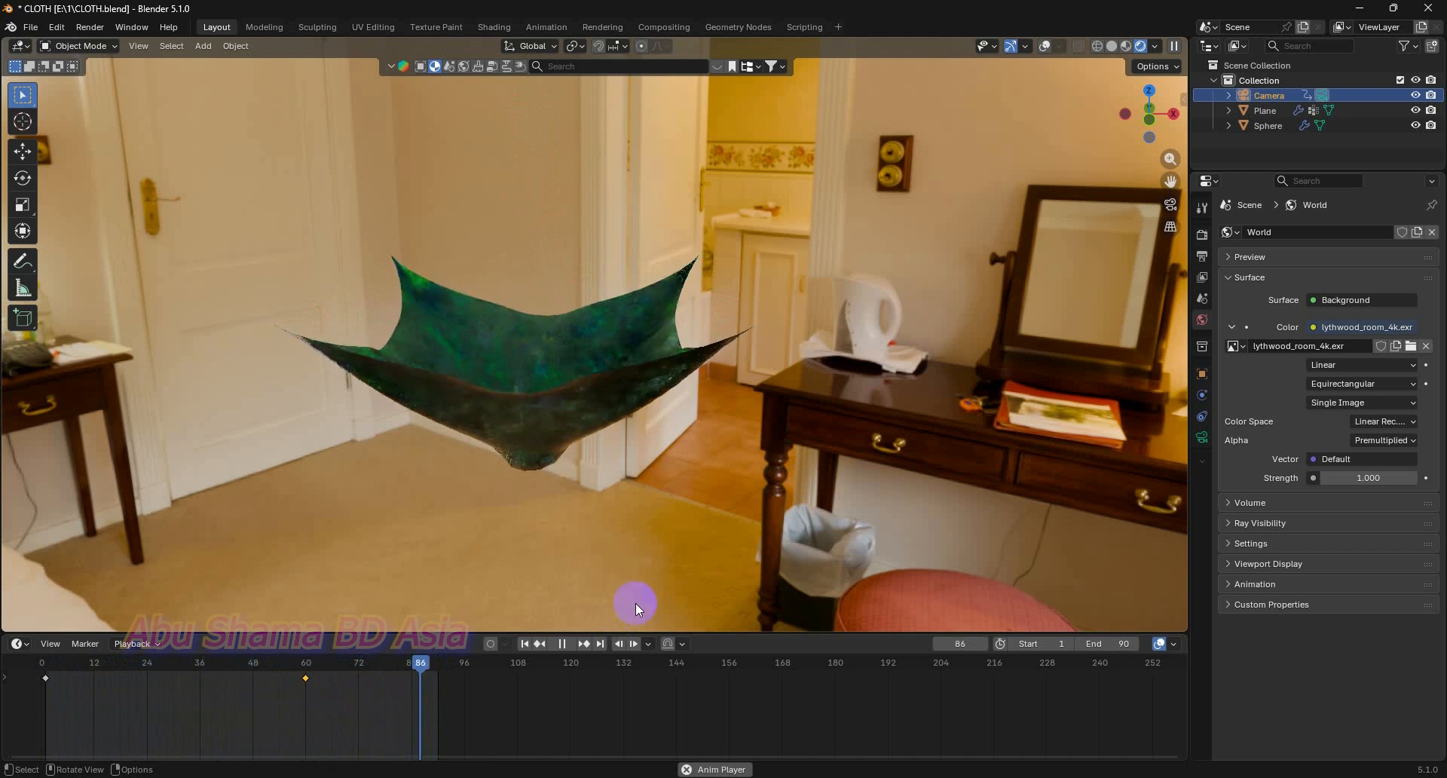
{"action": "key", "text": "KP_0"}
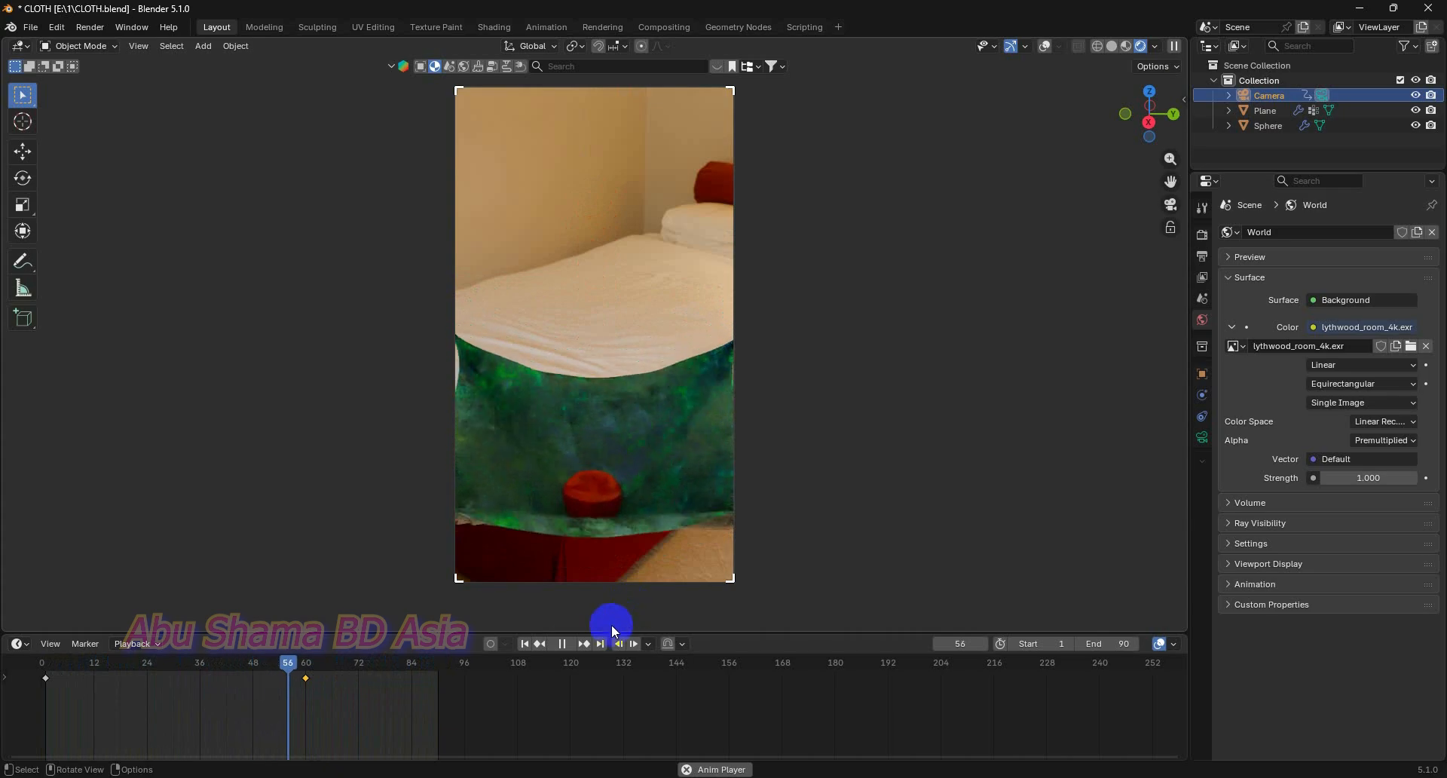
{"action": "left_click", "coordinate": [561, 645]}
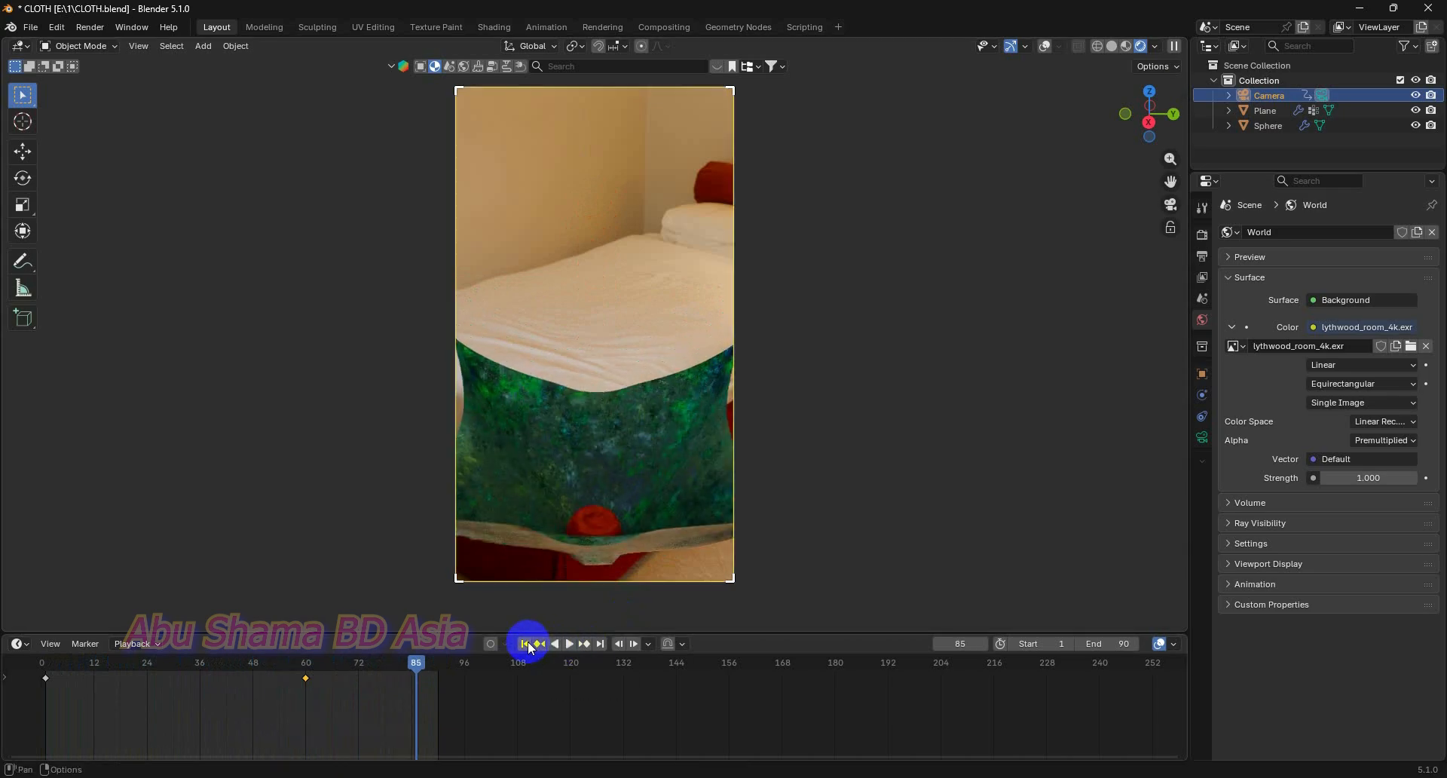
{"action": "left_click", "coordinate": [525, 643]}
- Align the camera to a new view facing the door and desk, and move it about -1.06 m in X and 1.44 m in Y in view orientation
{"action": "middle_click_drag", "start_coordinate": [612, 495], "coordinate": [756, 491]}
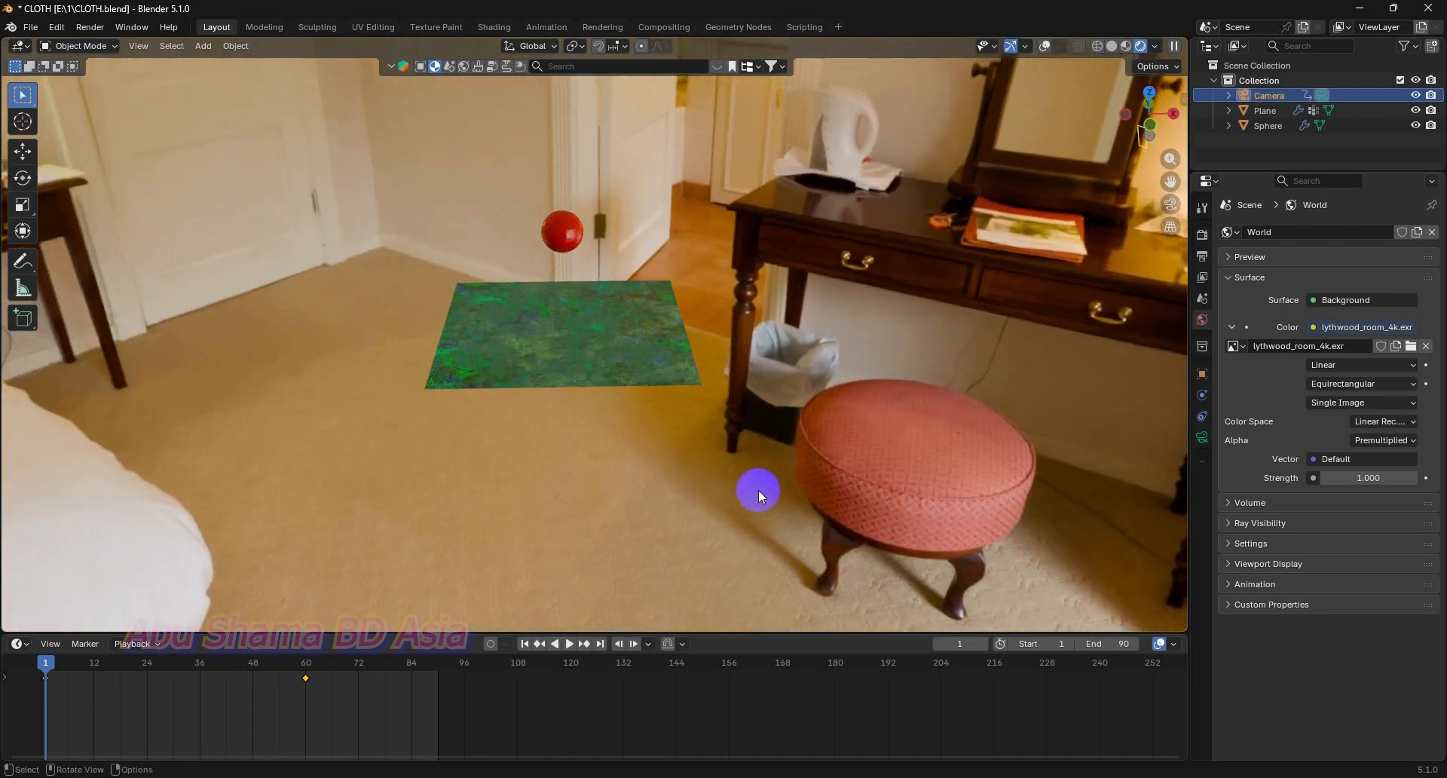
{"action": "key", "text": "KP_0"}
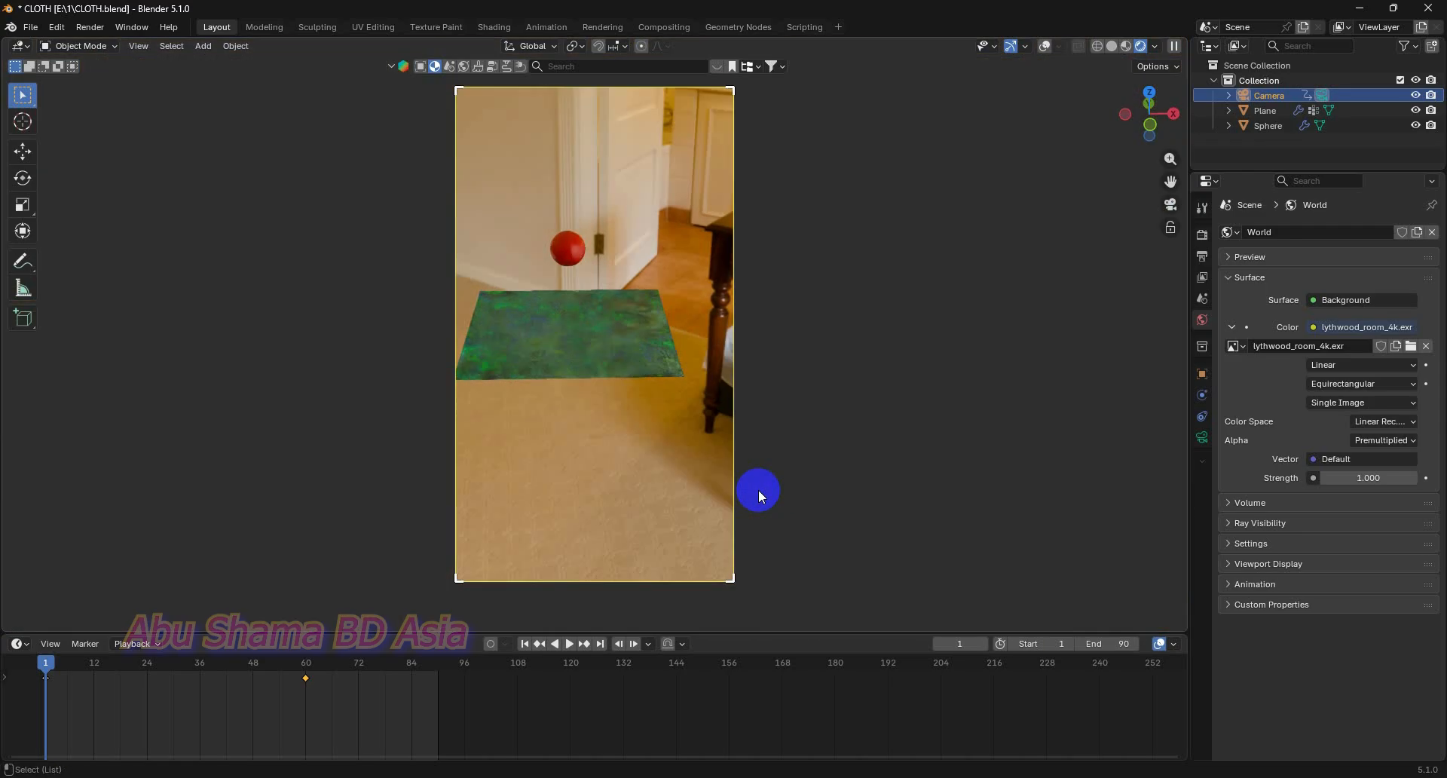
{"action": "key", "text": "g"}
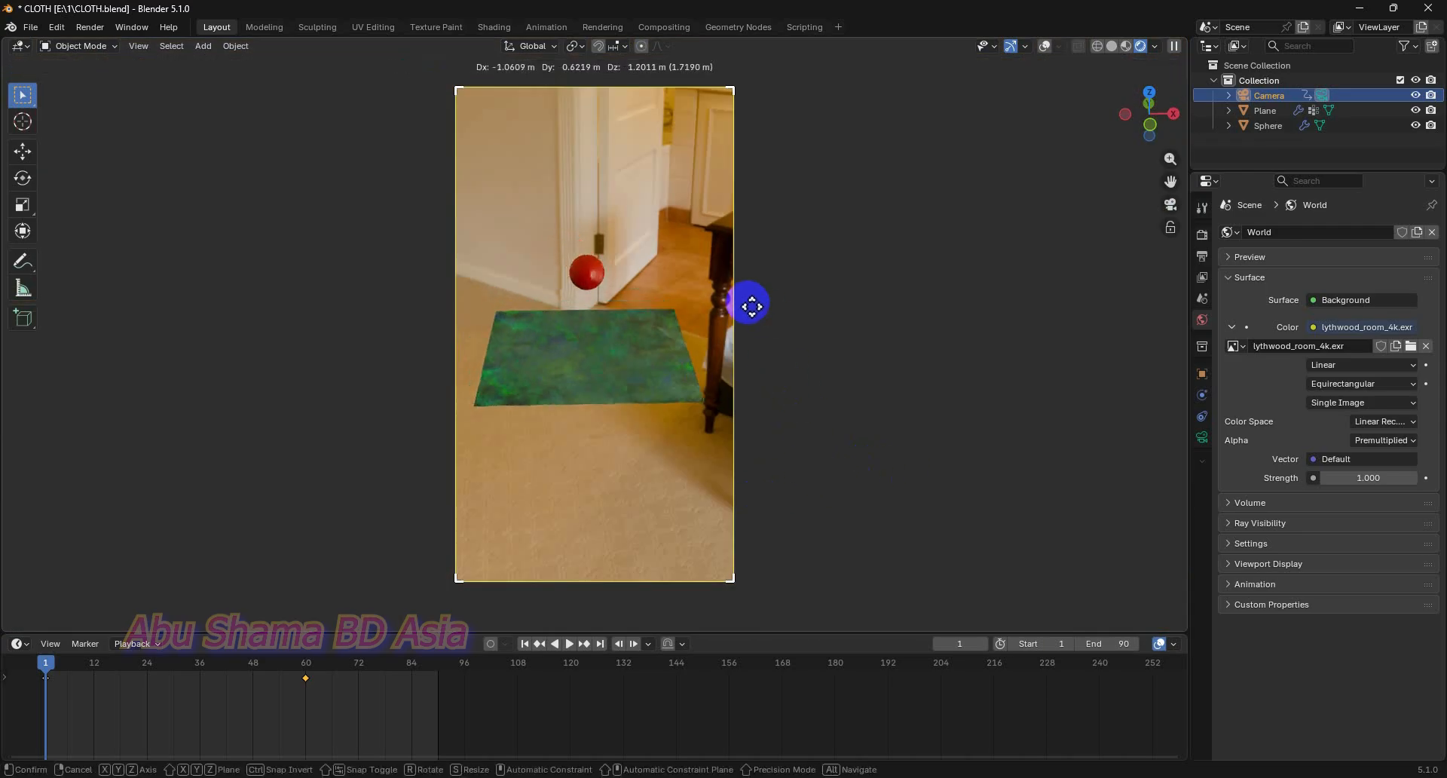
{"action": "left_click", "coordinate": [825, 379]}
- Lock the camera to the view so that view navigation moves the camera
{"action": "scroll", "coordinate": [874, 433], "scroll_direction": "up", "scroll_amount": 3}
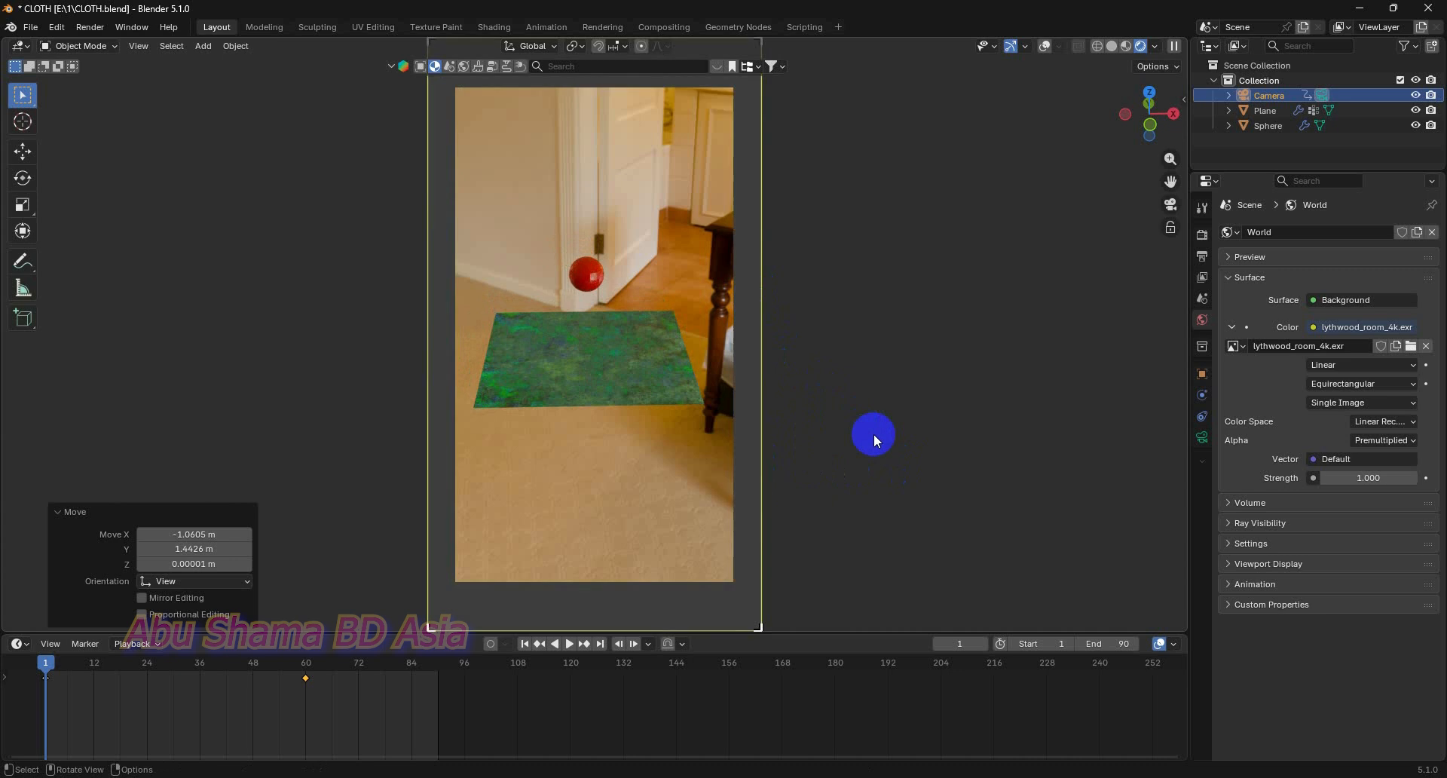
{"action": "scroll", "coordinate": [874, 432], "scroll_direction": "down", "scroll_amount": 1}
{"action": "left_click", "coordinate": [1170, 226]}
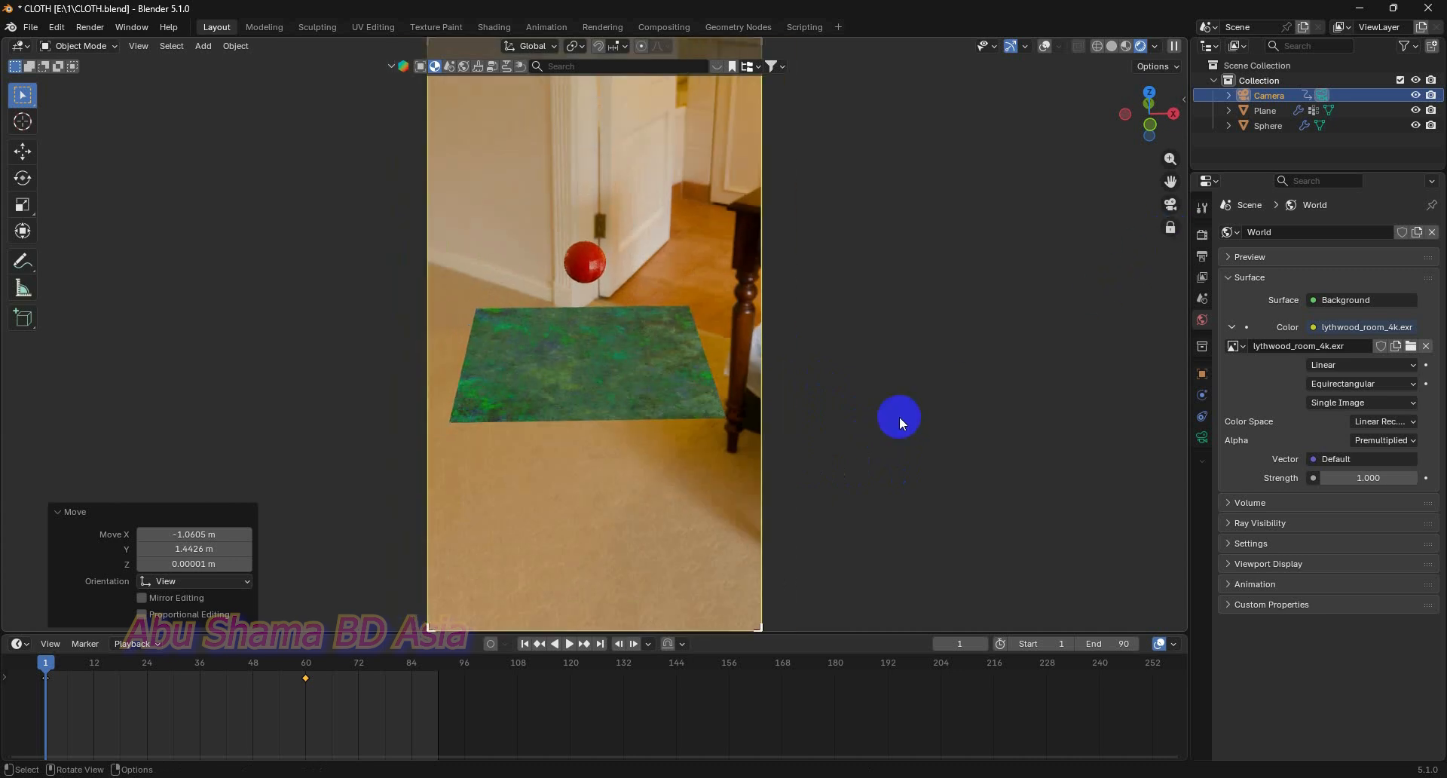
- Move the locked camera closer to the cloth and sphere, shift its framing slightly, and save the file
{"action": "scroll", "coordinate": [898, 416], "scroll_direction": "up", "scroll_amount": 3}
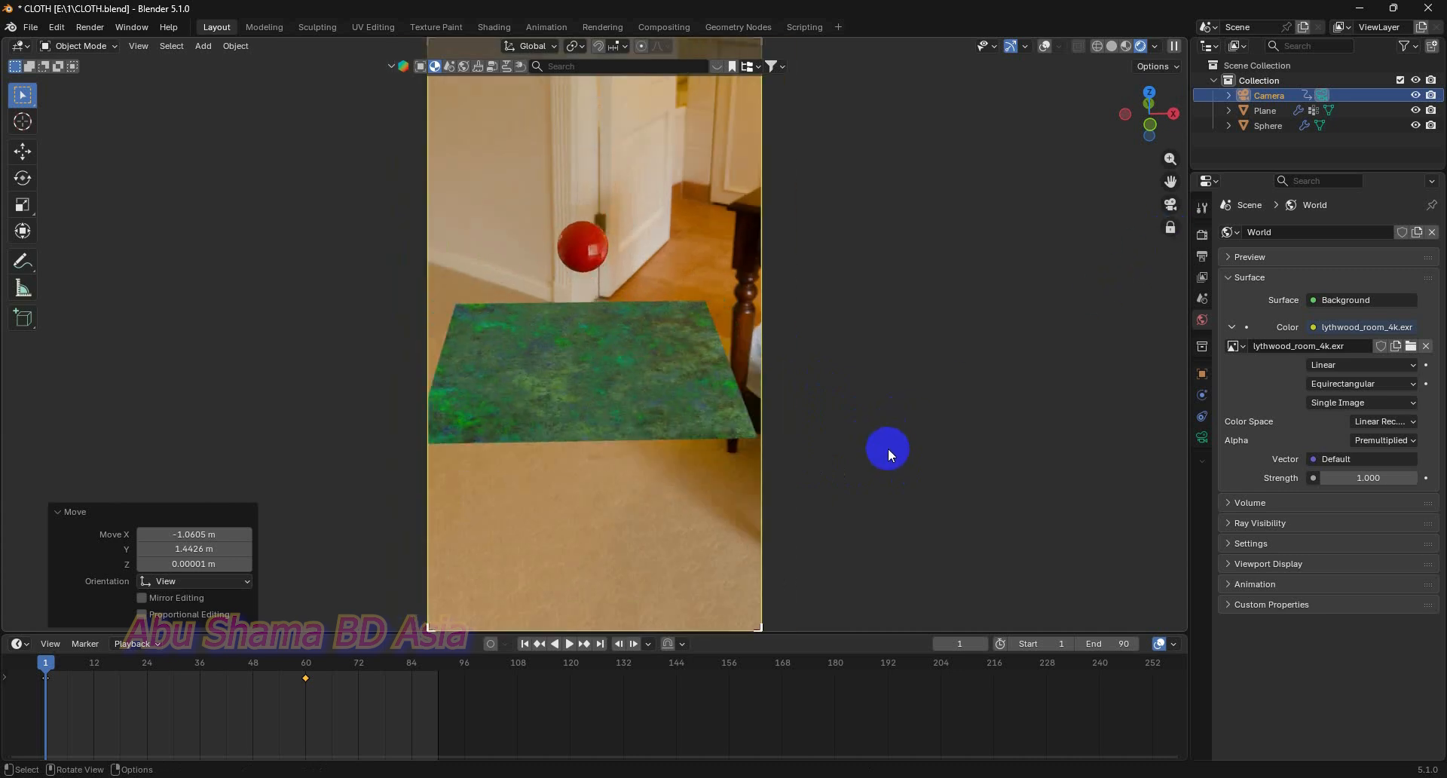
{"action": "mouse_move", "coordinate": [882, 454]}
{"action": "middle_mouse_down", "text": "shift"}
{"action": "mouse_move", "coordinate": [905, 459]}
{"action": "mouse_move", "coordinate": [884, 459]}
{"action": "mouse_move", "coordinate": [892, 445]}
{"action": "middle_mouse_up", "text": "shift"}
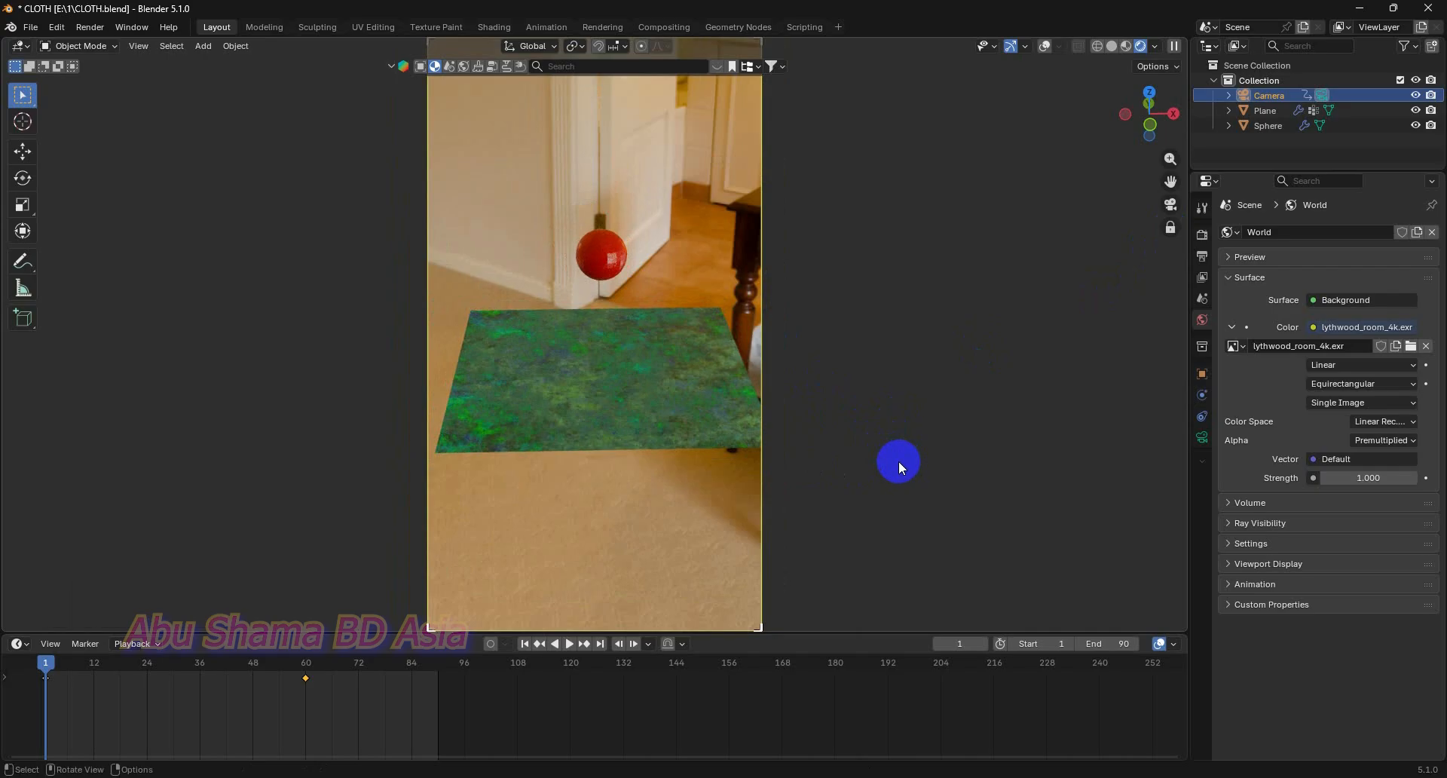
{"action": "scroll", "coordinate": [893, 467], "scroll_direction": "up", "scroll_amount": 1}
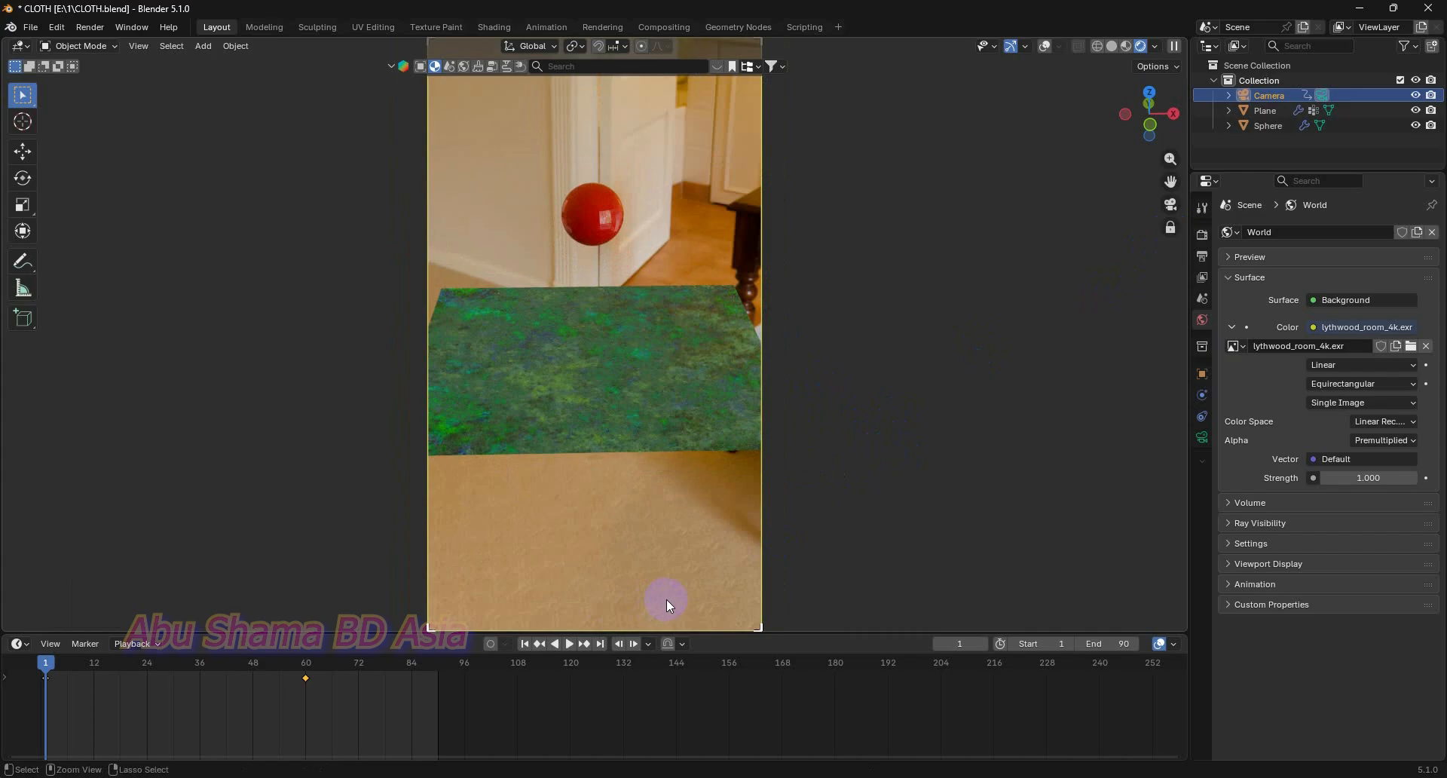
{"action": "key", "text": "ctrl+s"}
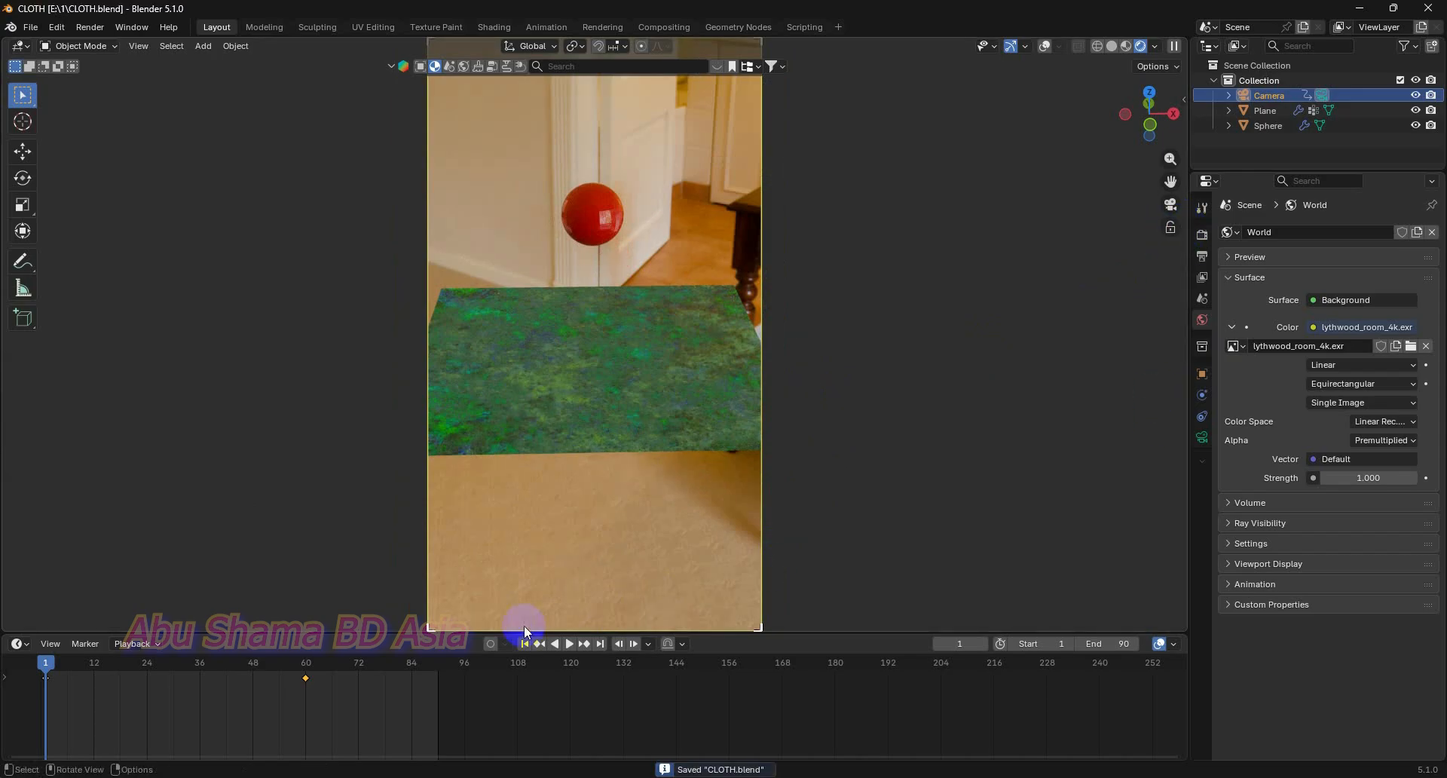
- Play the animation through the camera, return to frame 1, and inspect the scene from outside the camera before returning to camera view
{"action": "left_click", "coordinate": [569, 645]}
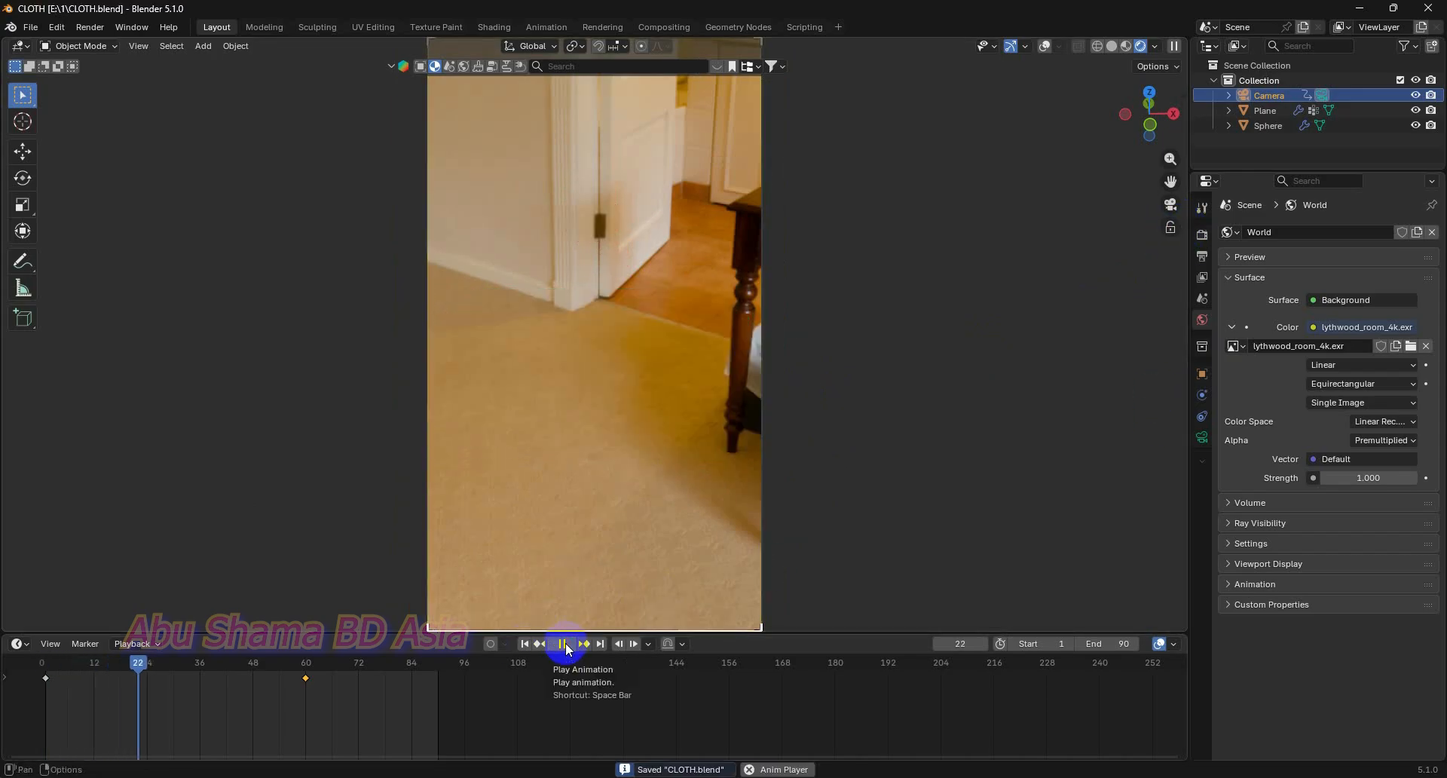
{"action": "left_click", "coordinate": [564, 645]}
{"action": "left_click", "coordinate": [526, 642]}
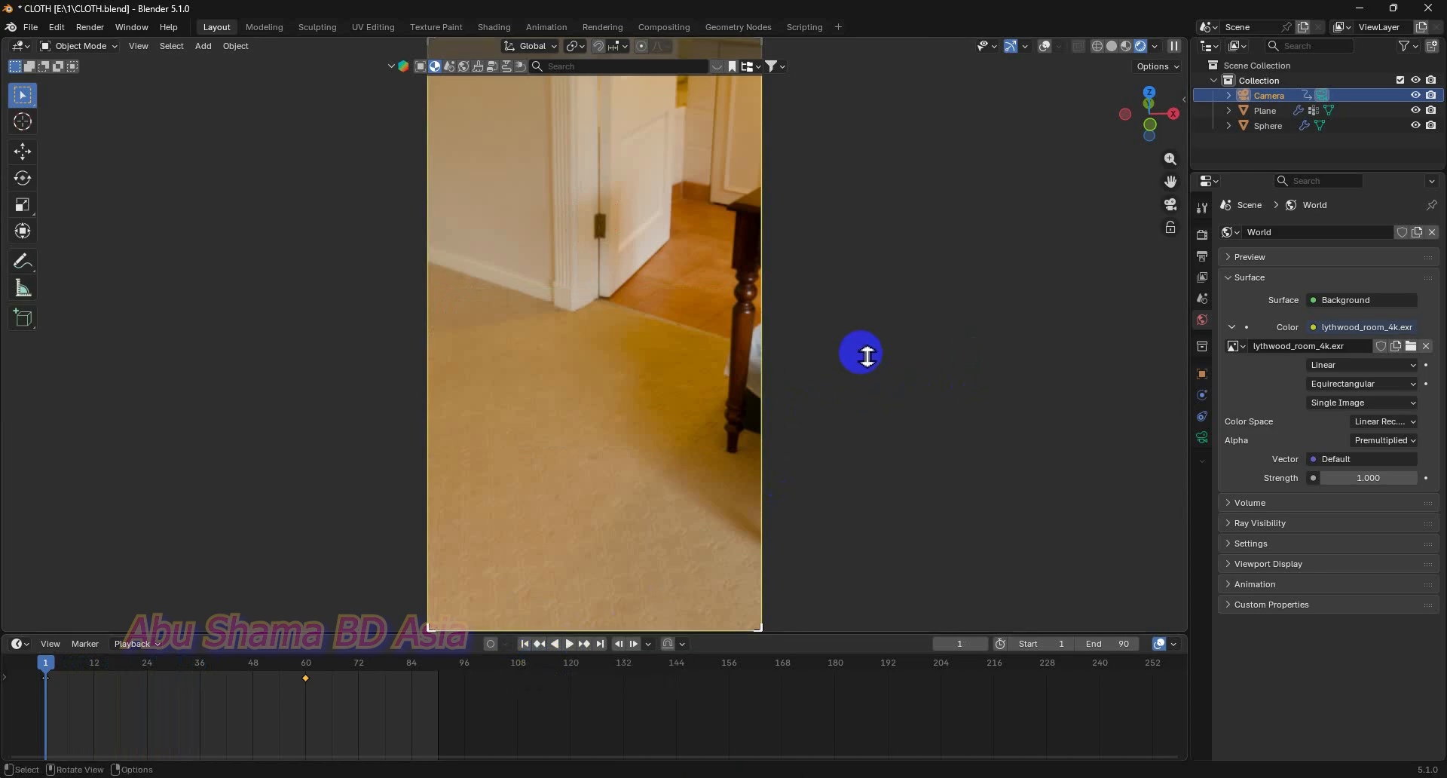
{"action": "middle_click_drag", "start_coordinate": [862, 352], "coordinate": [746, 351]}
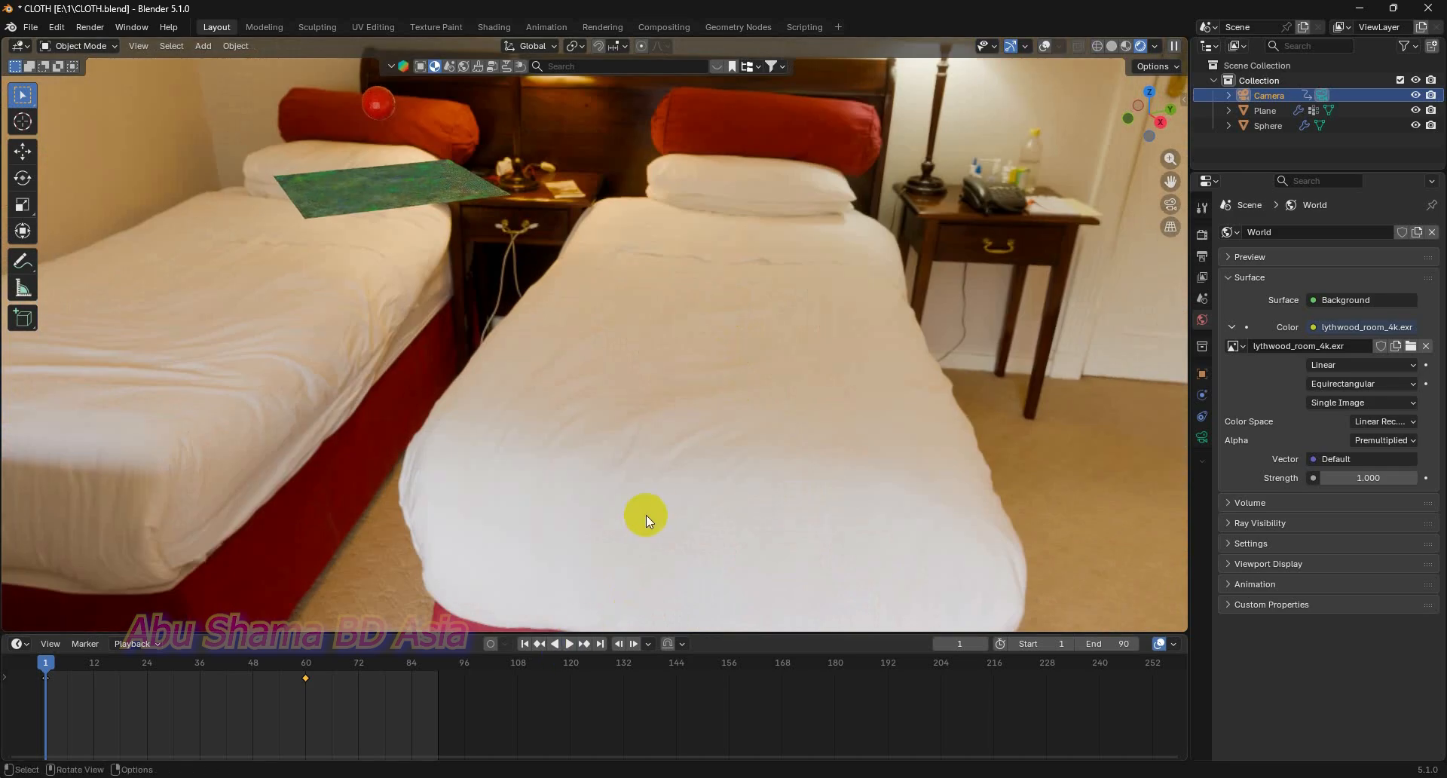
{"action": "key", "text": "KP_0"}
{"action": "left_click", "coordinate": [571, 645]}
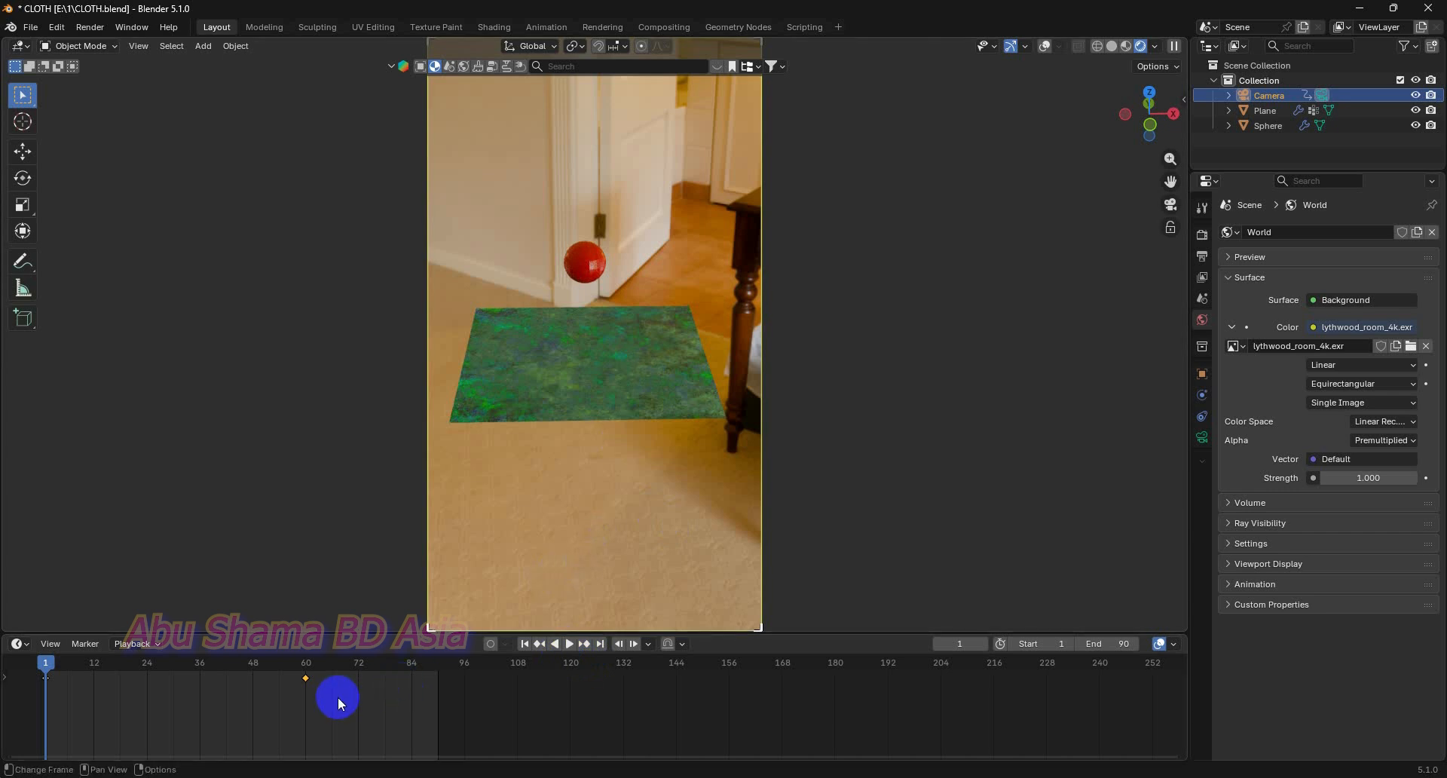
- Try to select and delete the camera's keyframes in the timeline, and undo the deletion of the camera
{"action": "left_click_drag", "start_coordinate": [348, 671], "coordinate": [7, 679]}
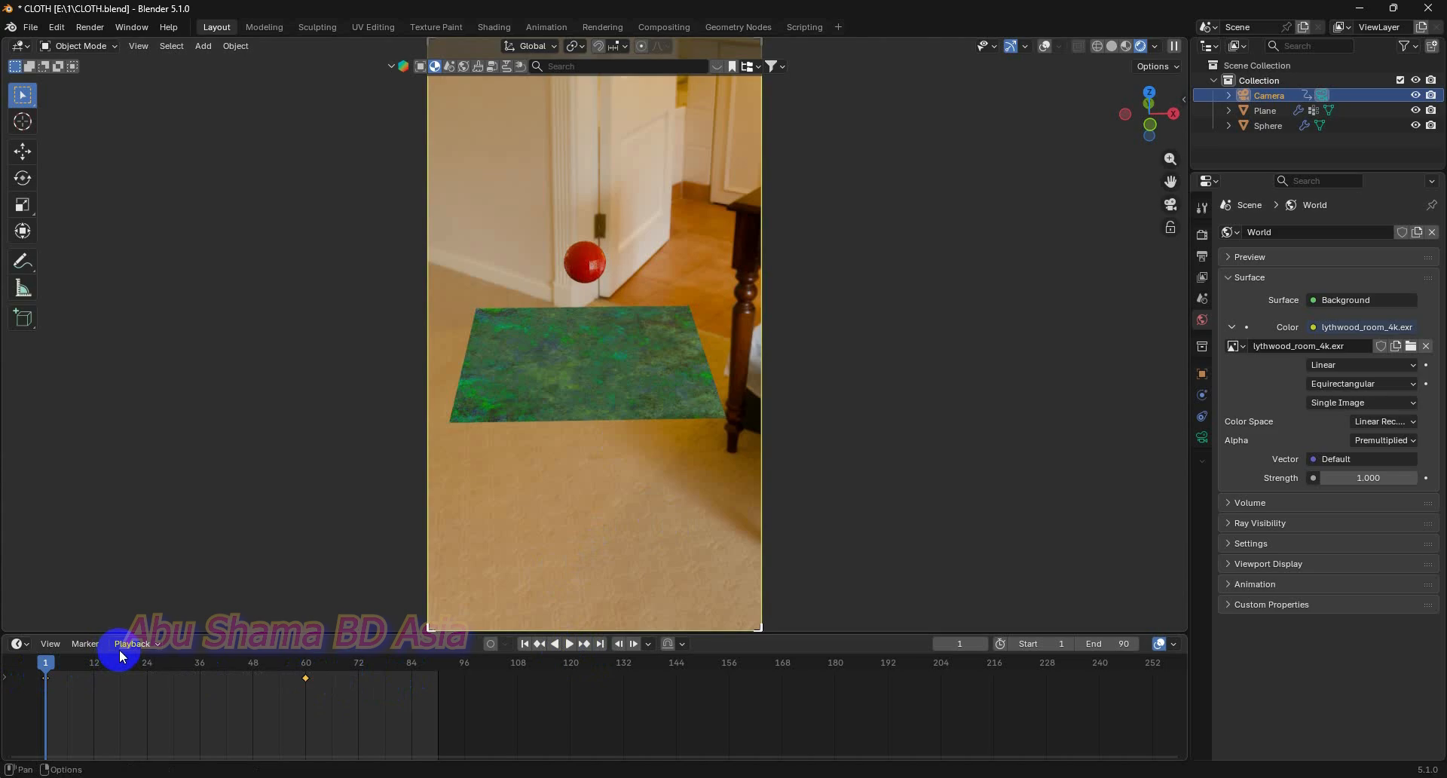
{"action": "left_click_drag", "start_coordinate": [346, 694], "coordinate": [15, 671]}
{"action": "key", "text": "Delete"}
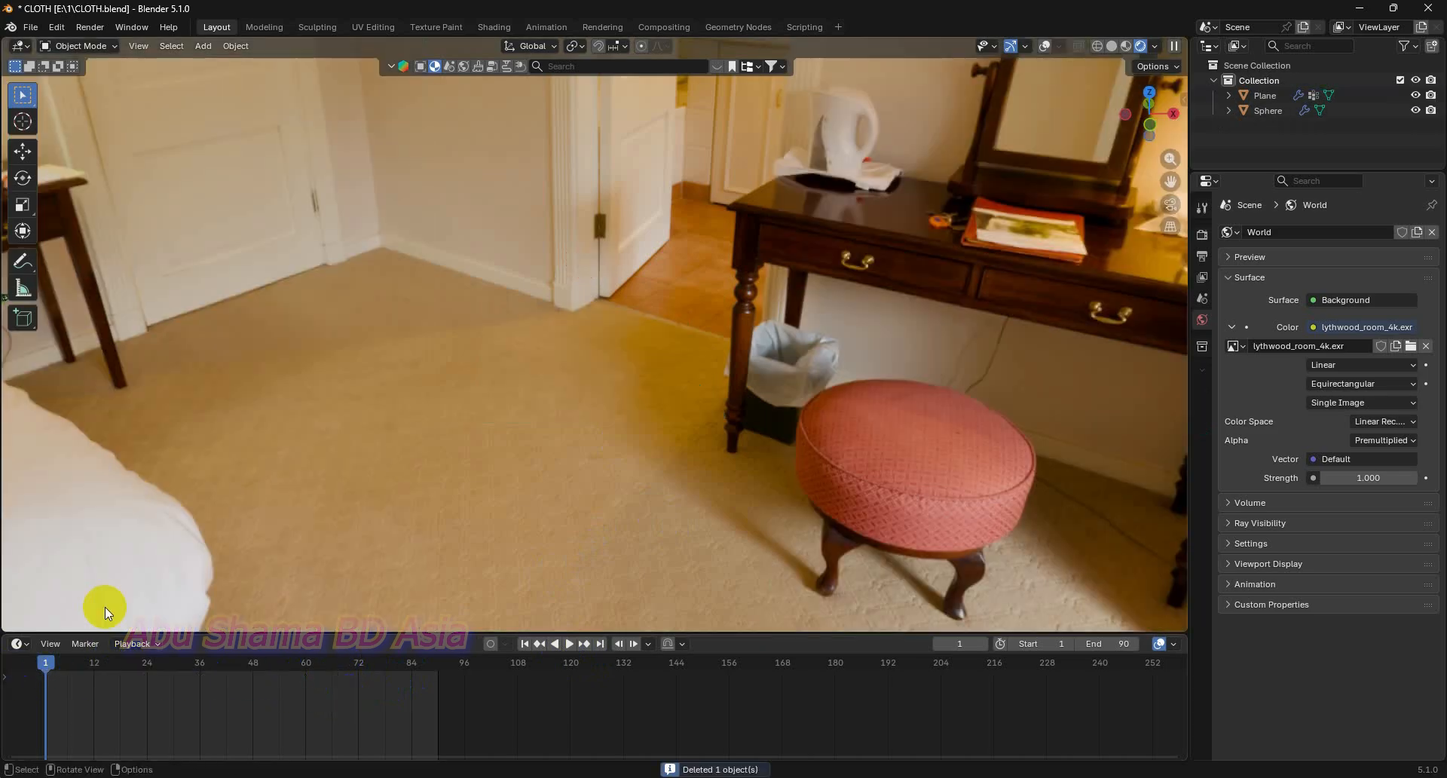
{"action": "scroll", "coordinate": [638, 354], "scroll_direction": "down", "scroll_amount": 6}
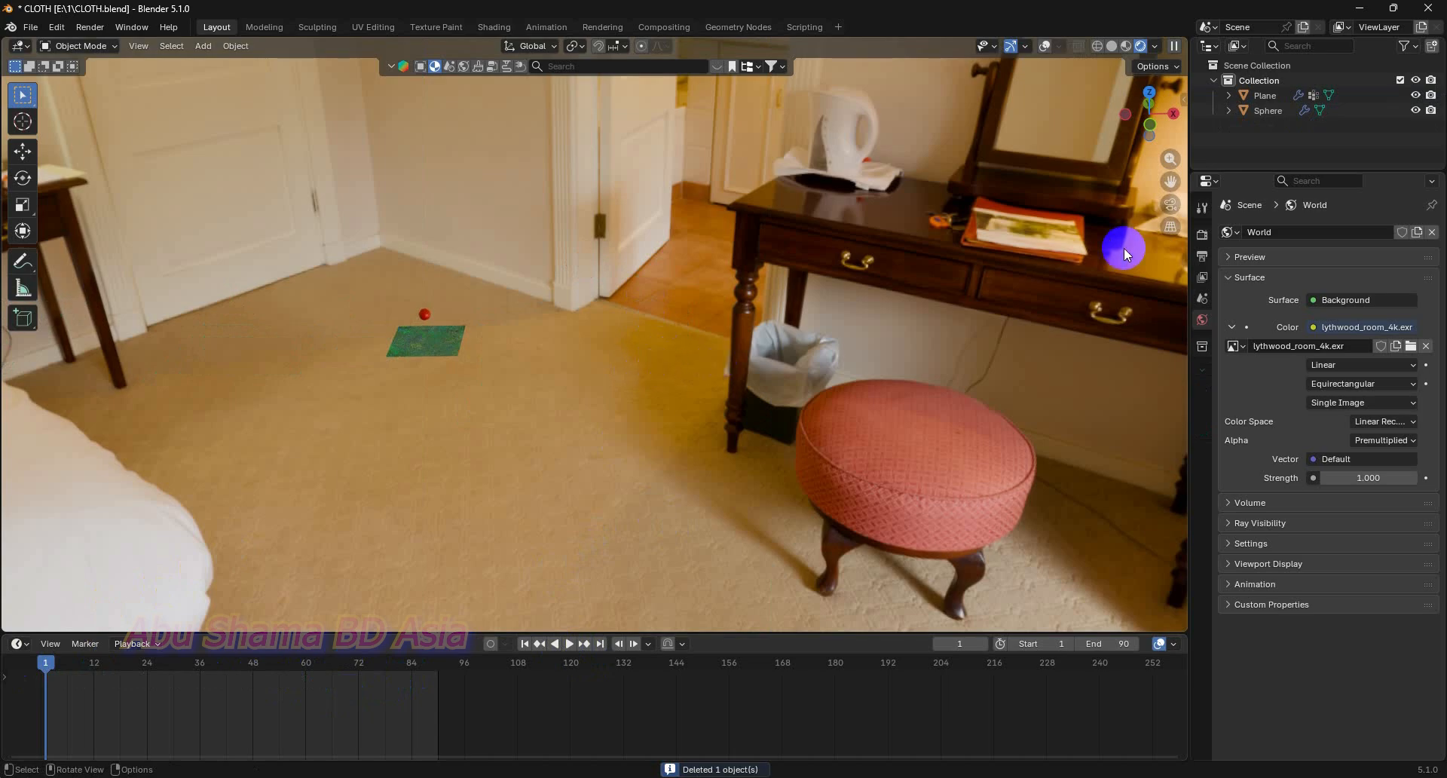
{"action": "key", "text": "ctrl+z"}
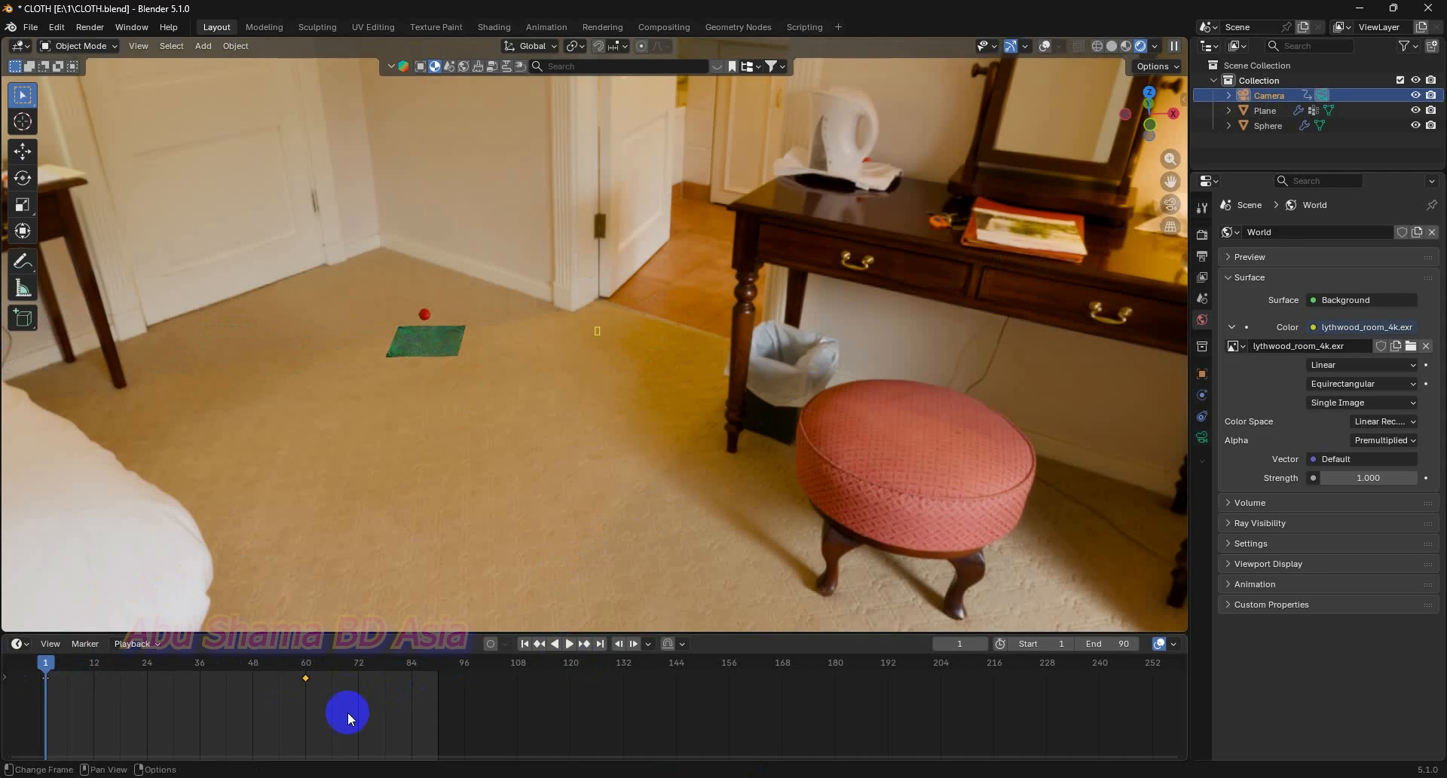
- Delete the camera's selected keyframes from the timeline and orbit the scene toward the desk and stool
{"action": "right_click", "coordinate": [309, 676]}
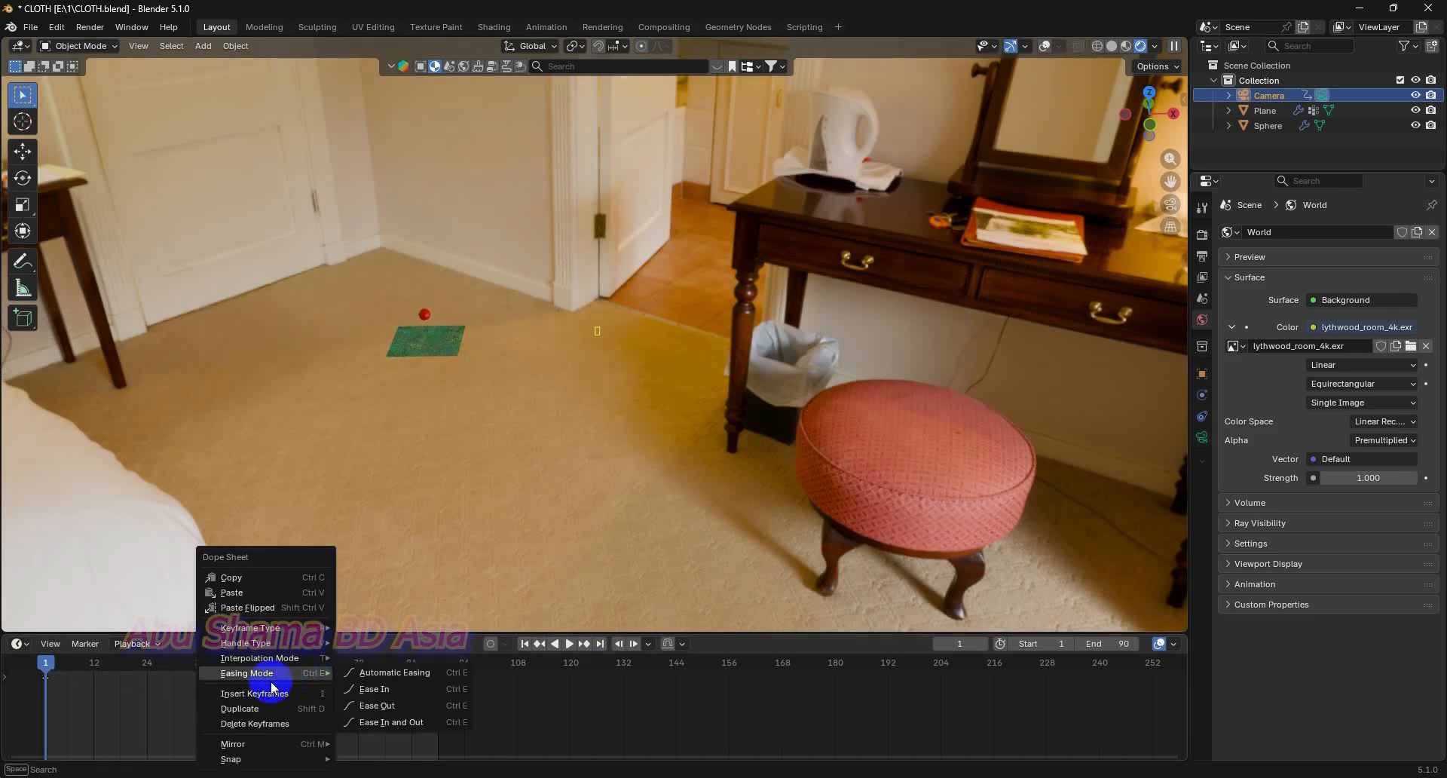
{"action": "left_click", "coordinate": [278, 723]}
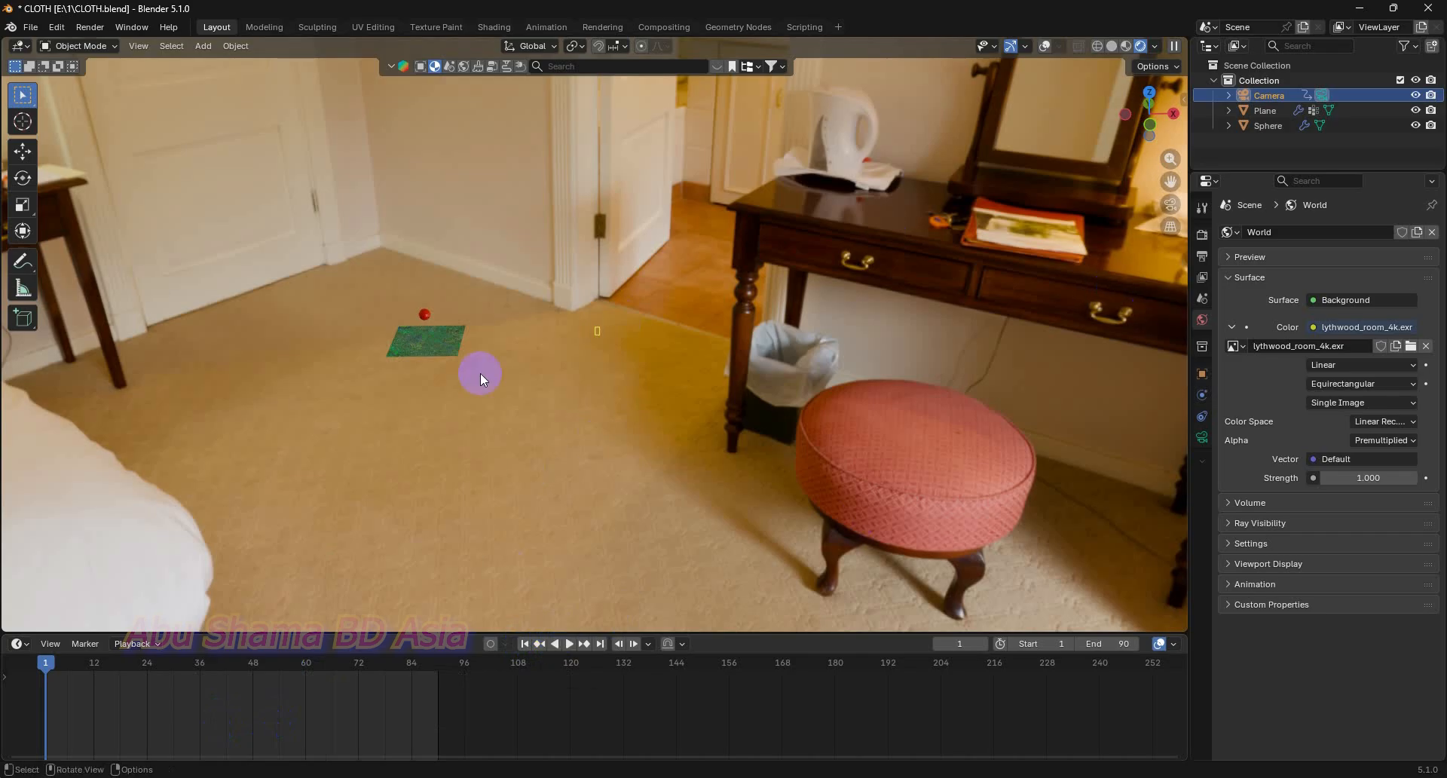
{"action": "middle_click_drag", "start_coordinate": [481, 373], "coordinate": [601, 391]}
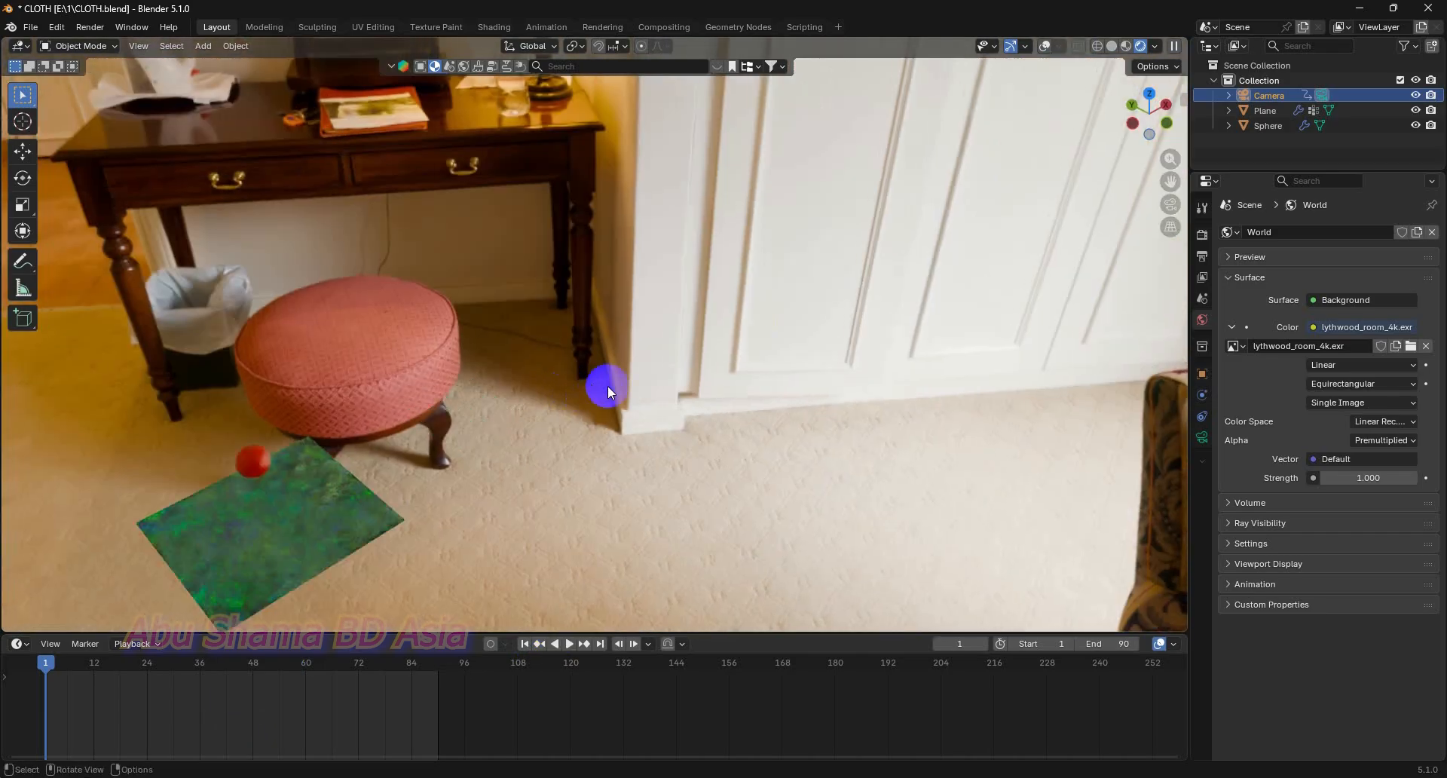
{"action": "middle_click_drag", "start_coordinate": [542, 453], "coordinate": [545, 444]}
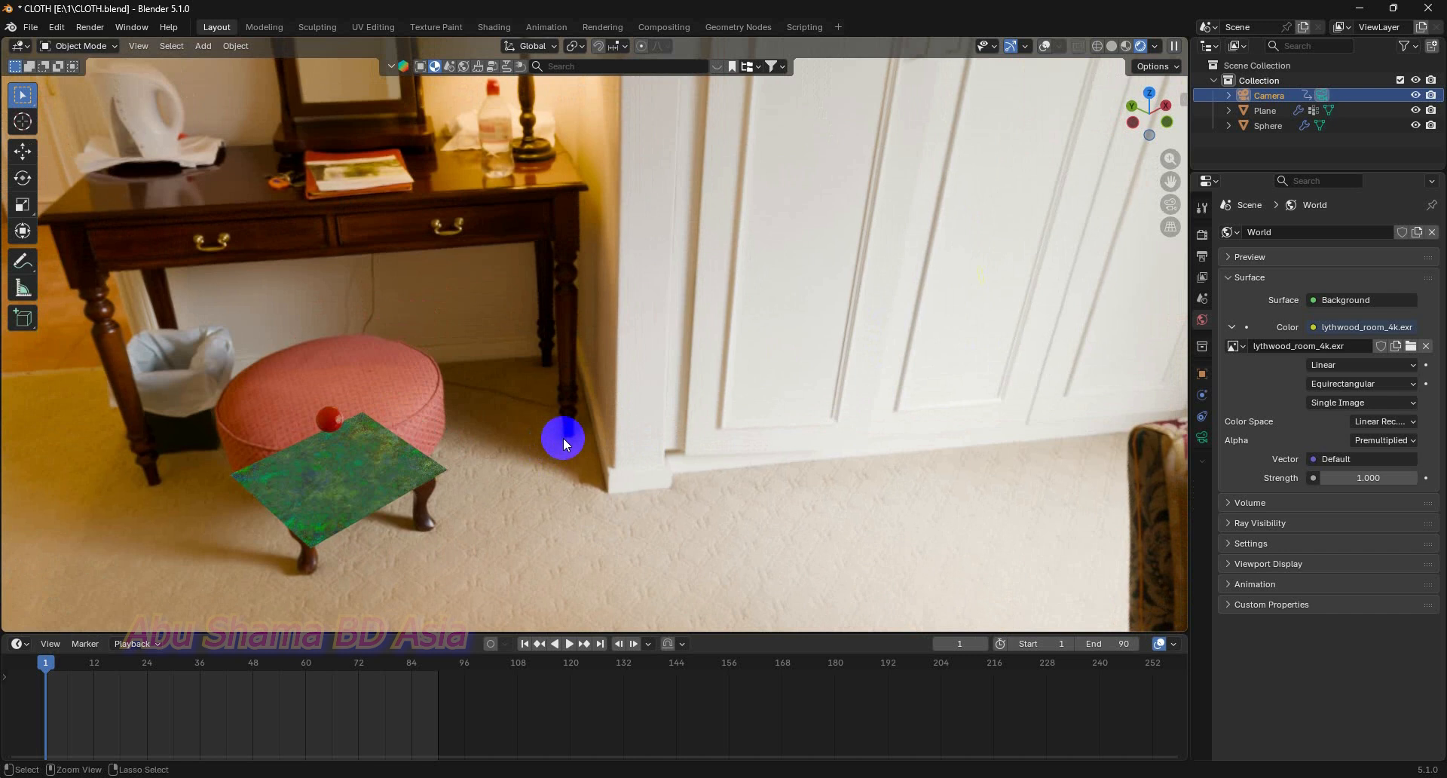
- Undo the keyframe deletion and the earlier camera changes, and look through the camera facing the bed
{"action": "key", "text": "ctrl+z"}
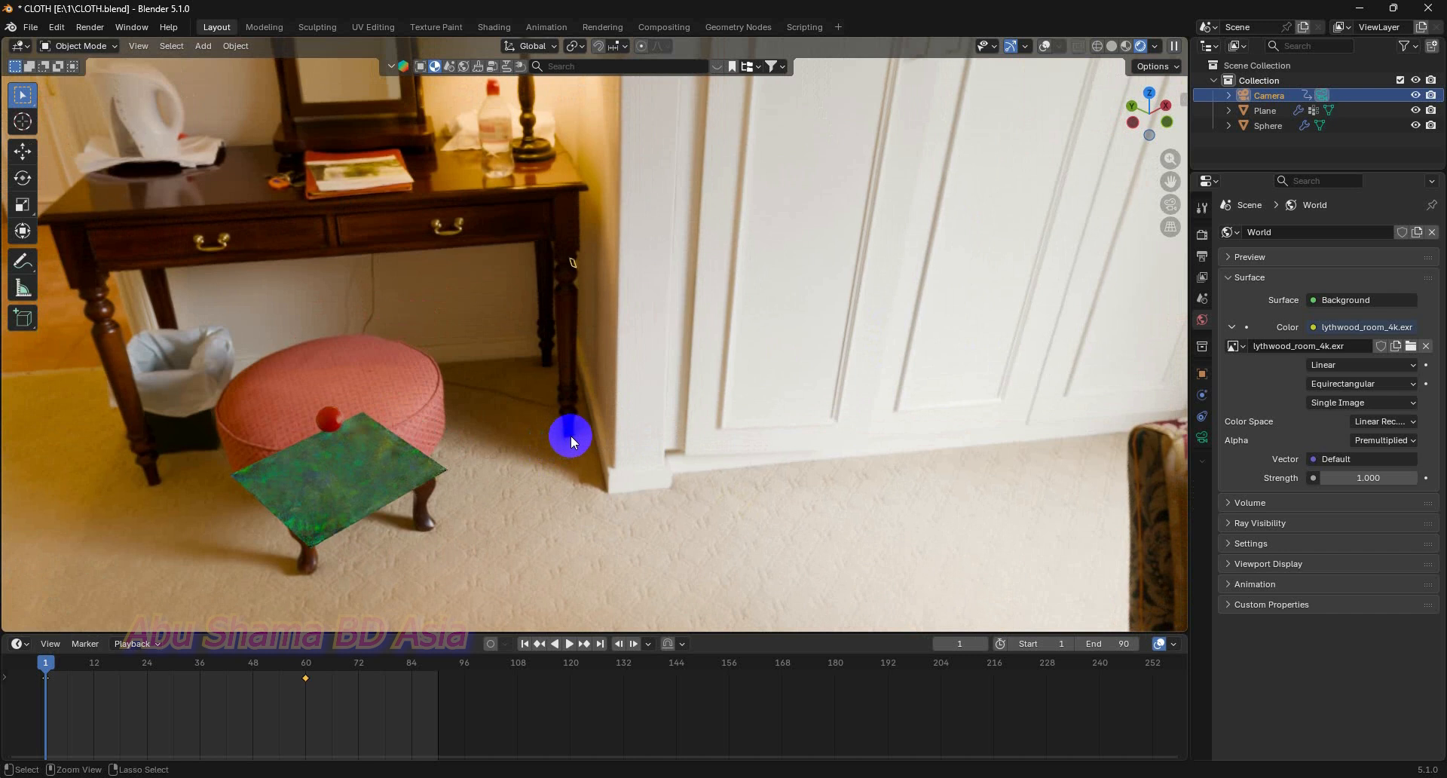
{"action": "key", "text": "ctrl+z"}
{"action": "key", "text": "KP_0"}
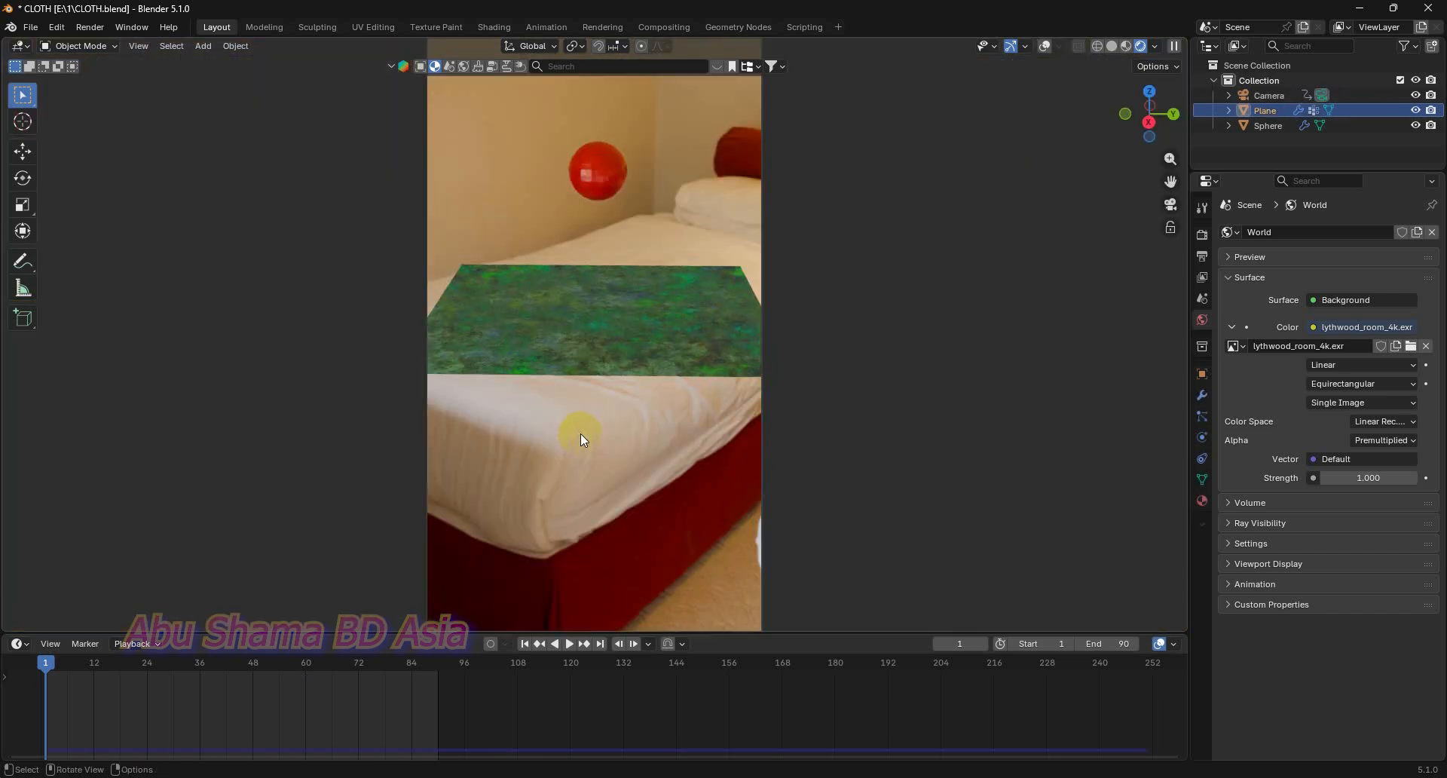
- Play the cloth and sphere simulation through the camera, pausing to examine the drop, and return to frame 1
{"action": "left_click", "coordinate": [569, 644]}
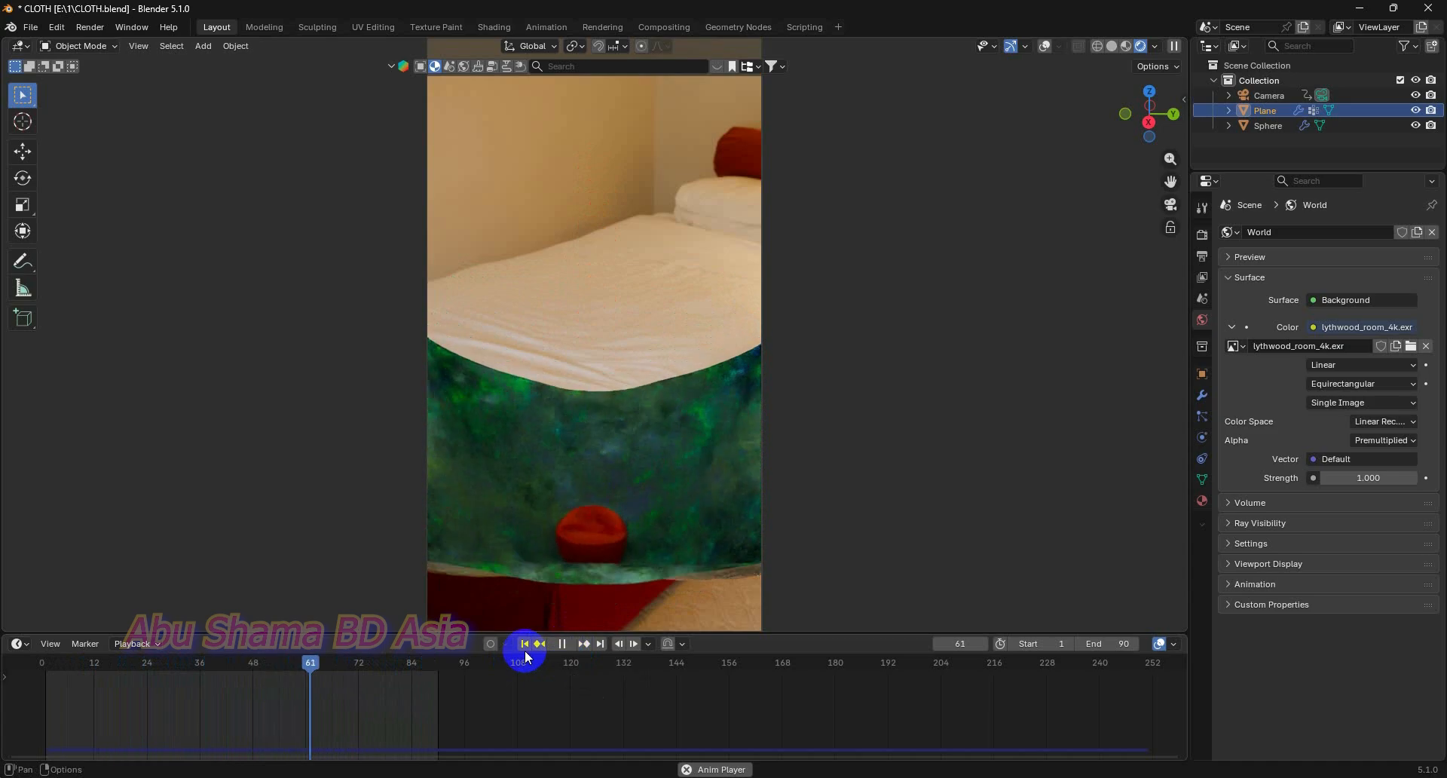
{"action": "left_click", "coordinate": [564, 646]}
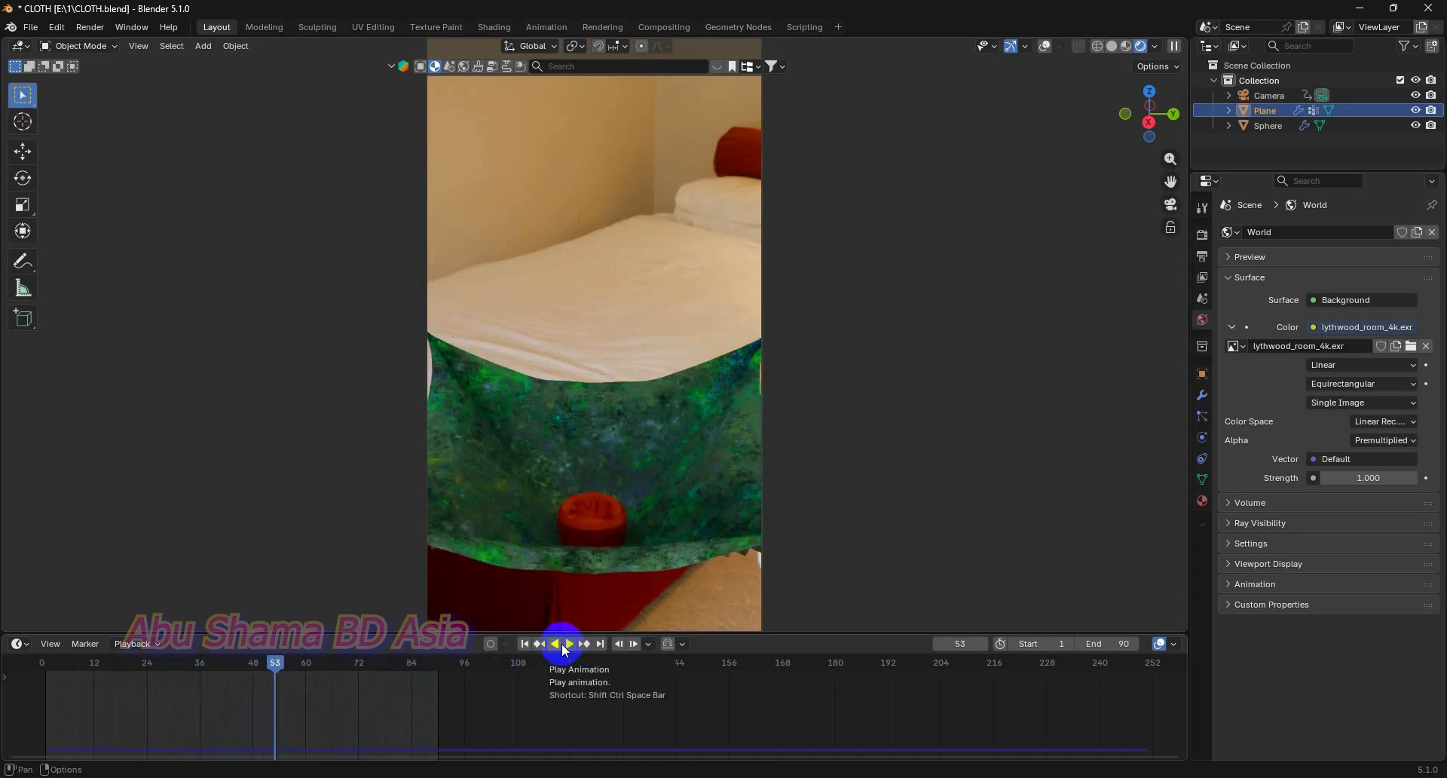
{"action": "left_click", "coordinate": [561, 644]}
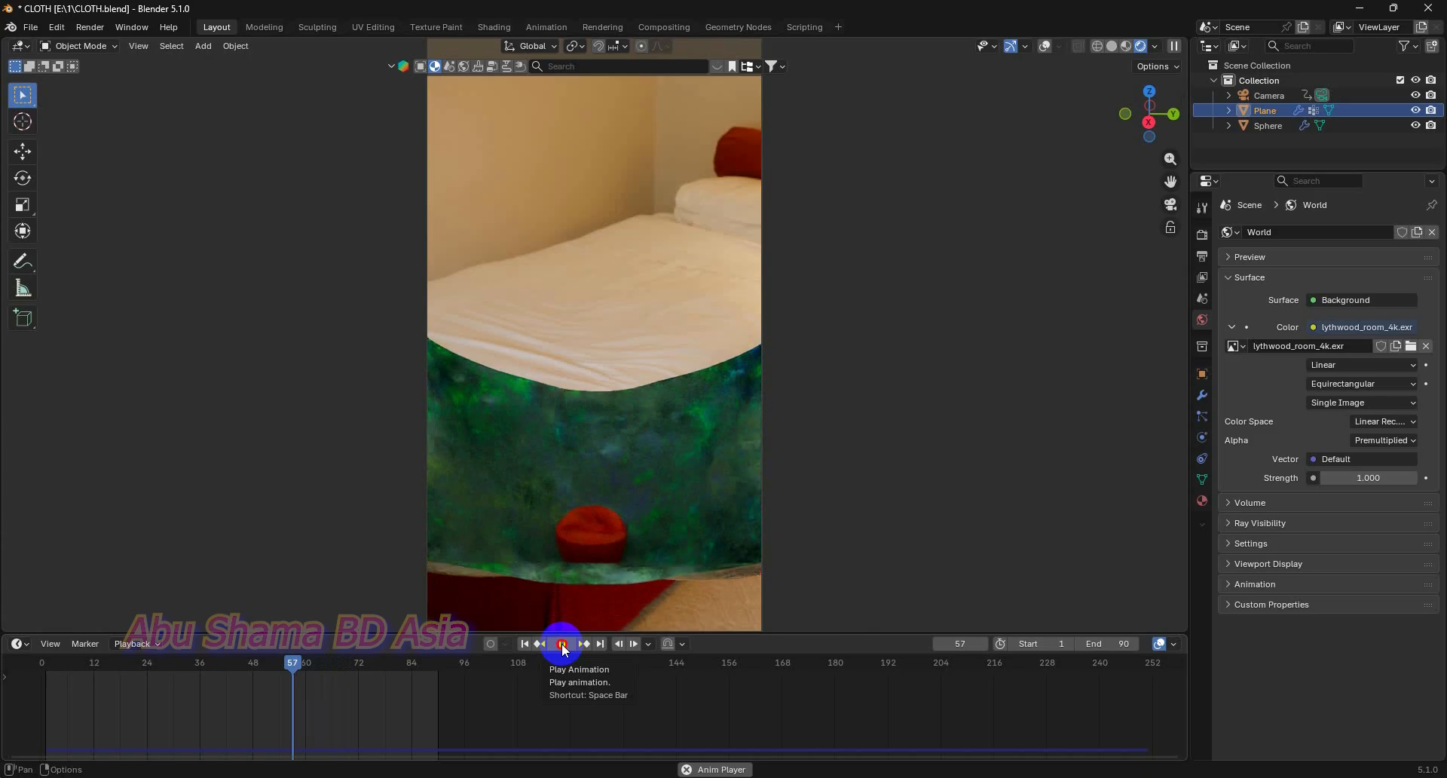
{"action": "left_click", "coordinate": [562, 644]}
{"action": "left_click", "coordinate": [530, 646]}
- Set the end frame of the animation to 60
{"action": "left_click", "coordinate": [1123, 644]}
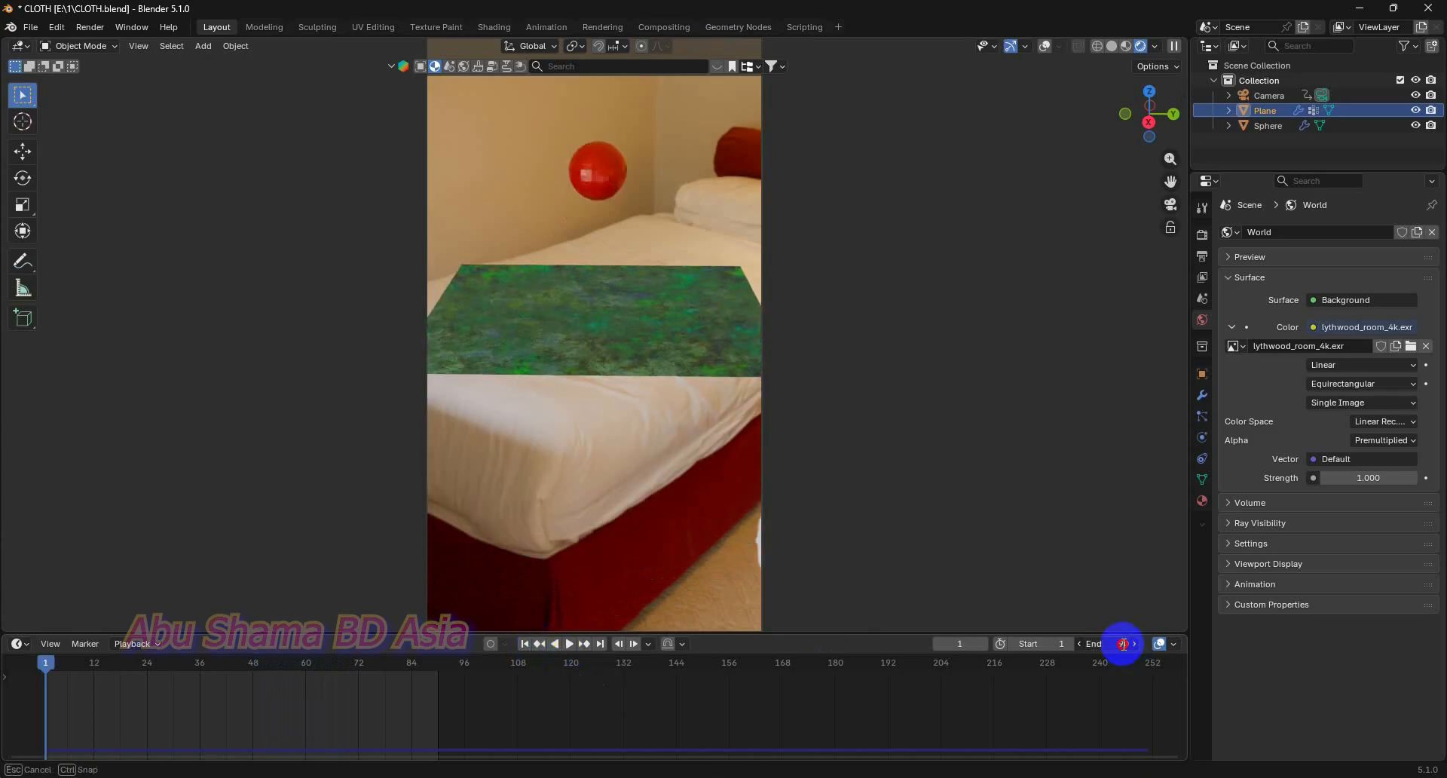
{"action": "type", "text": "60"}
{"action": "key", "text": "Return"}
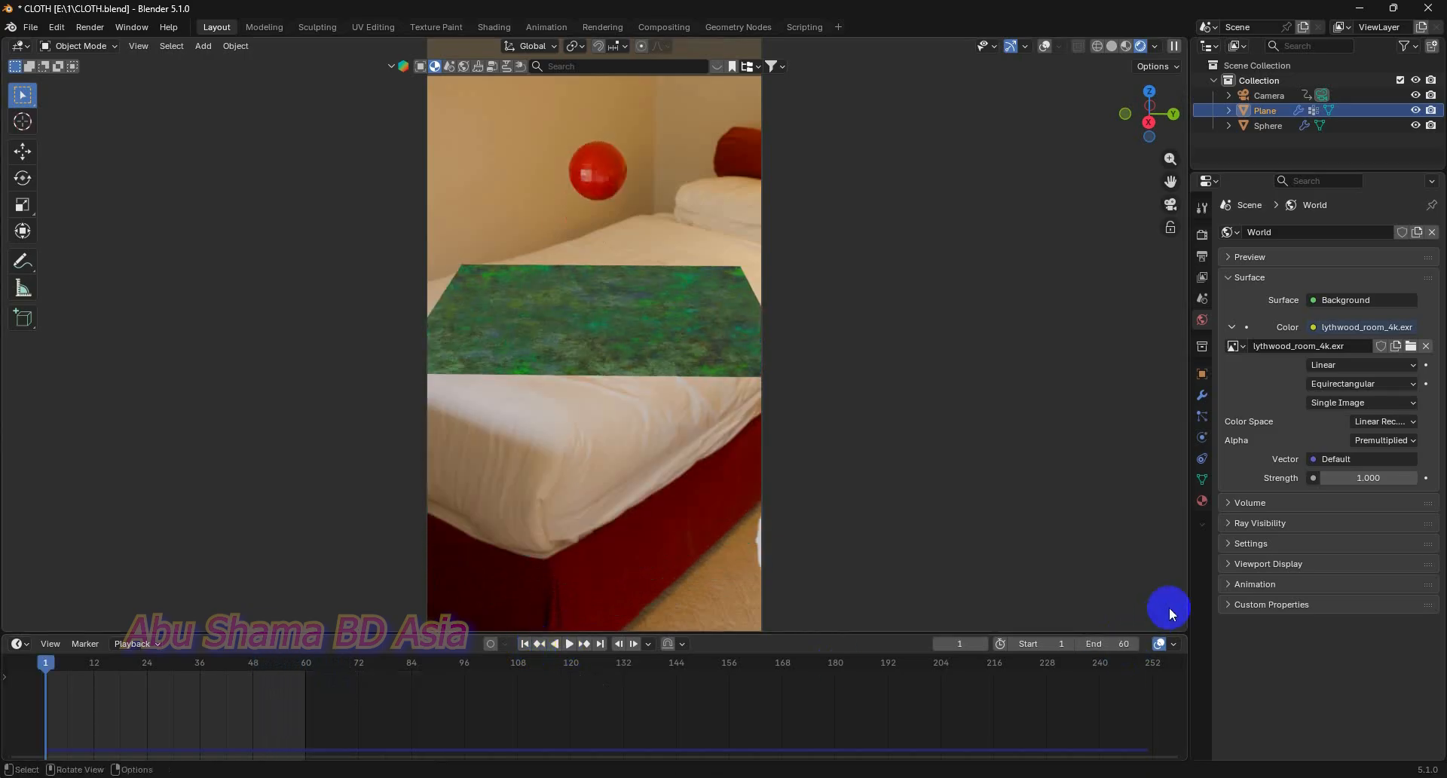
- Review the shortened animation through the camera, return to frame 1, and save the file
{"action": "left_click", "coordinate": [569, 644]}
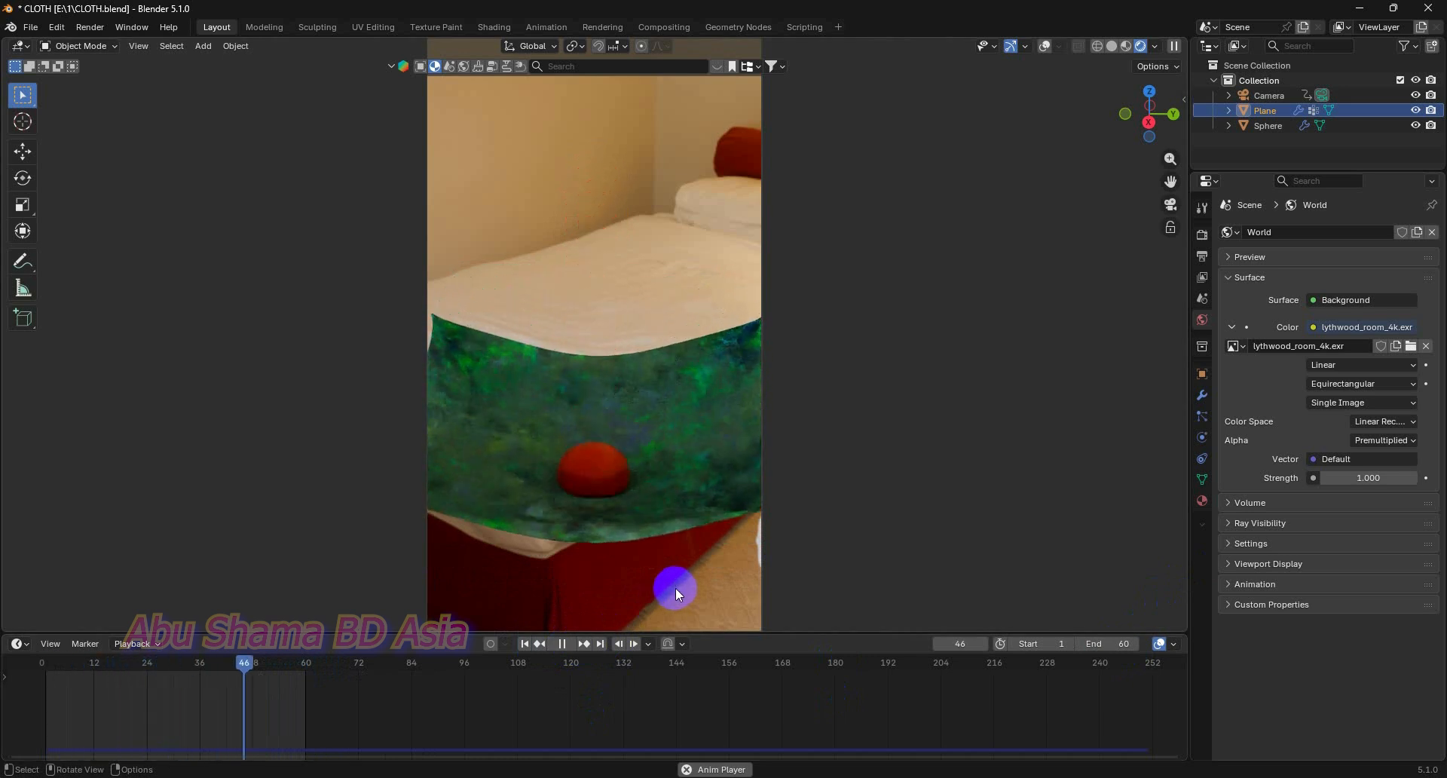
{"action": "left_click", "coordinate": [562, 643]}
{"action": "left_click", "coordinate": [525, 643]}
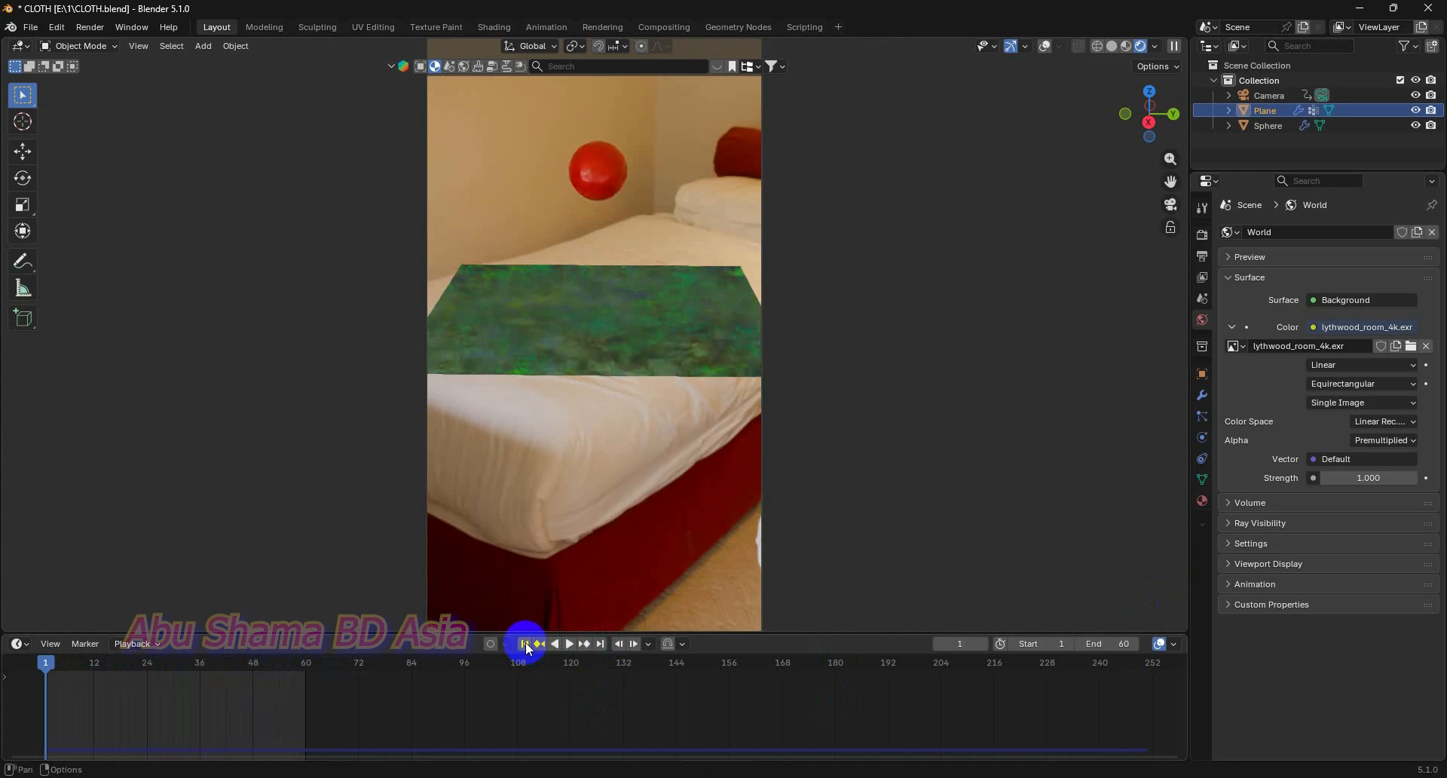
{"action": "key", "text": "ctrl+s"}
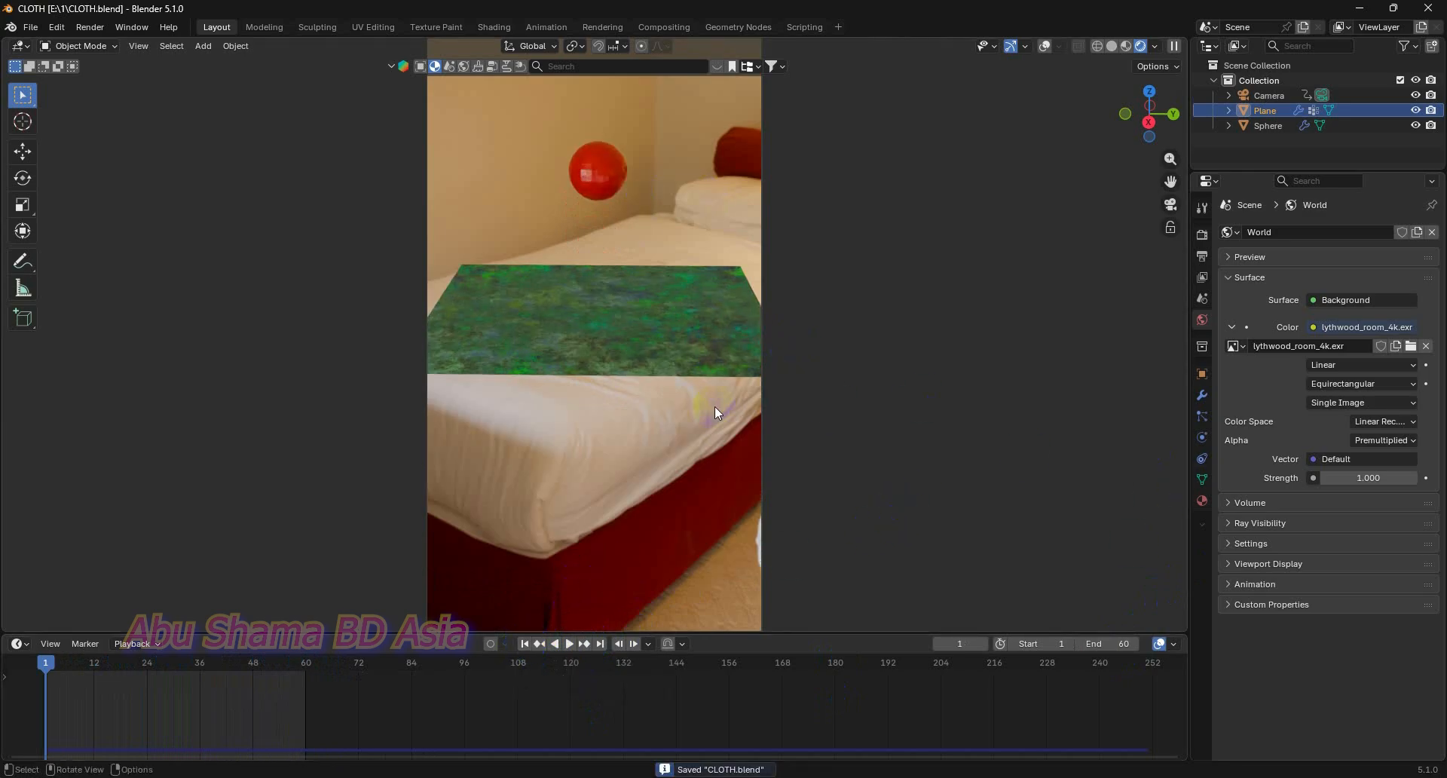
- Set the render output path to the existing file F:\Shorts\1 KG0001-0060.mp4
{"action": "left_click", "coordinate": [1201, 256]}
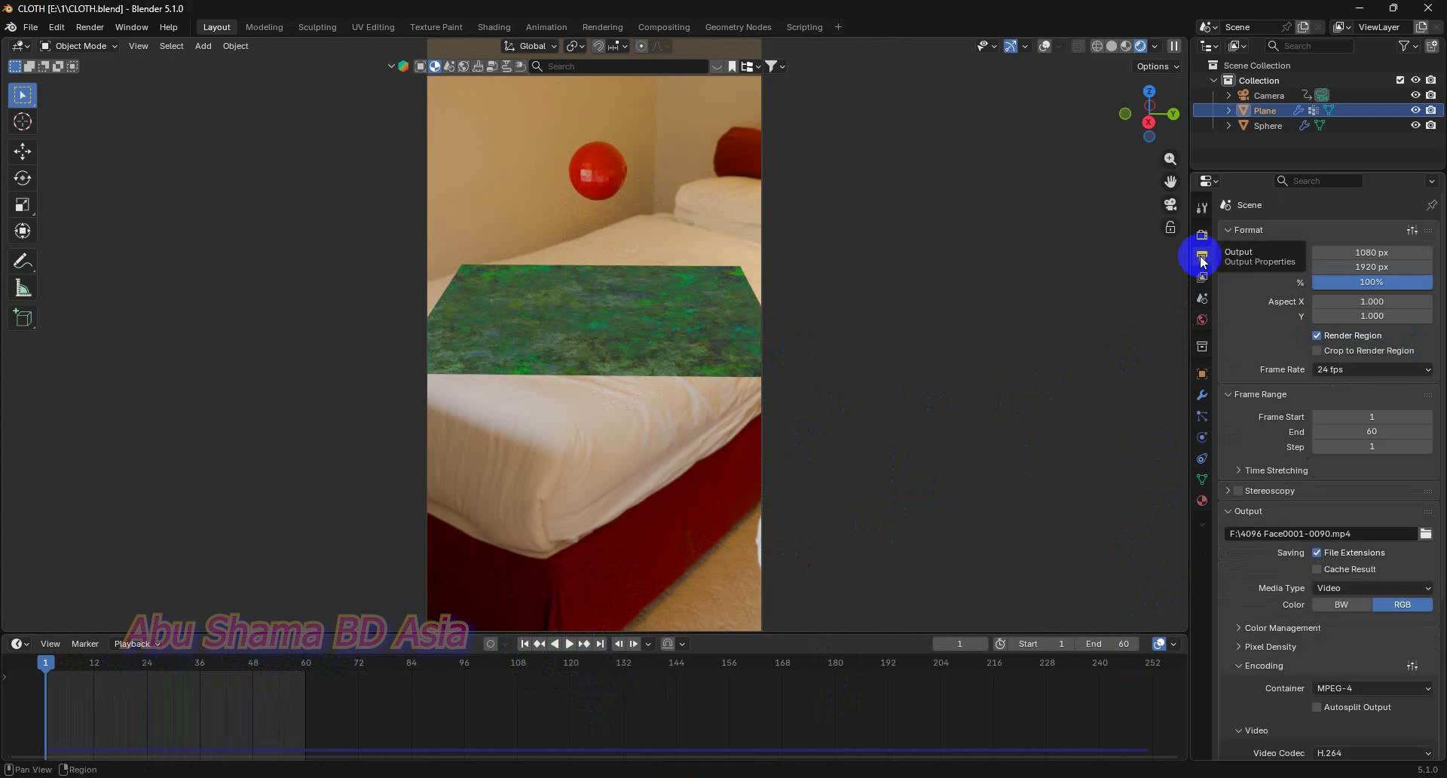
{"action": "left_click", "coordinate": [1424, 533]}
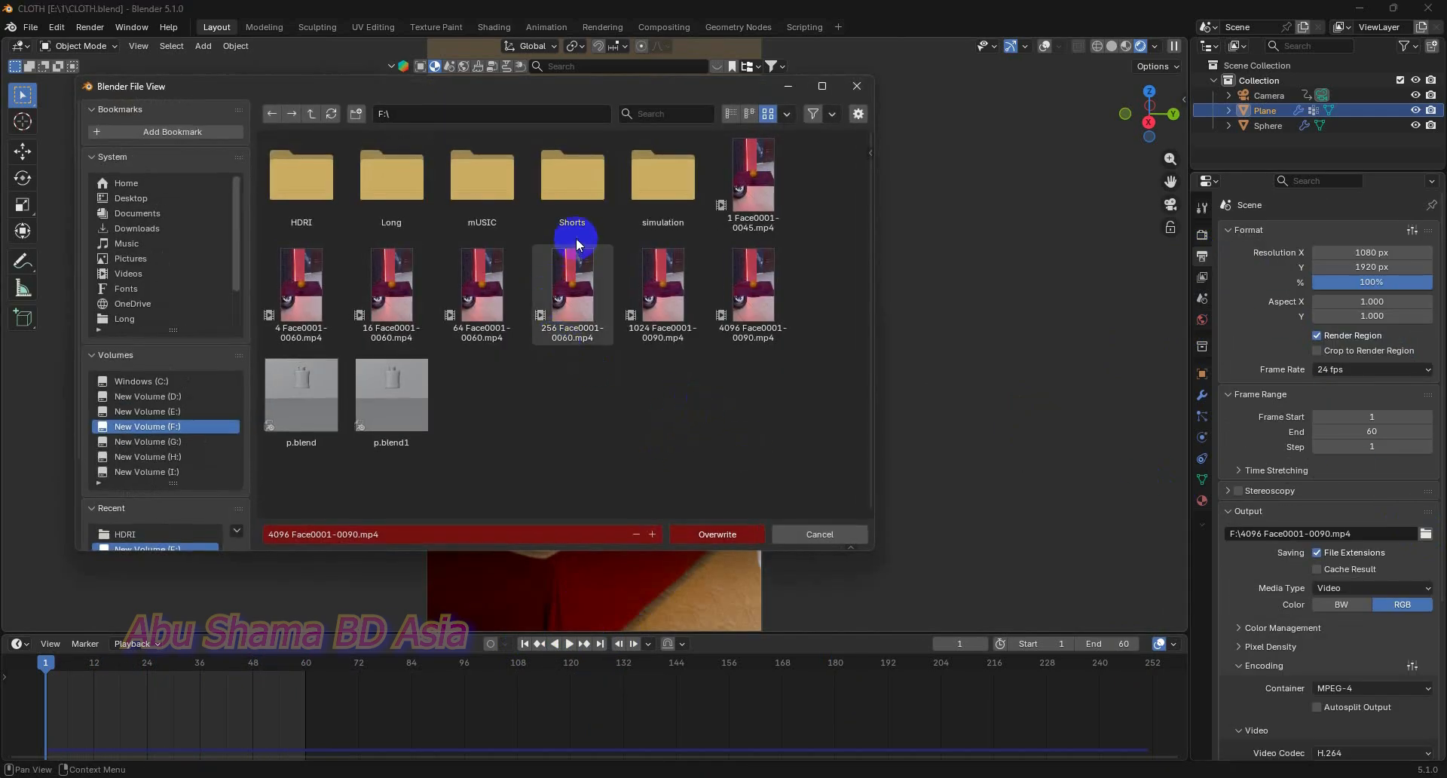
{"action": "double_click", "coordinate": [578, 215]}
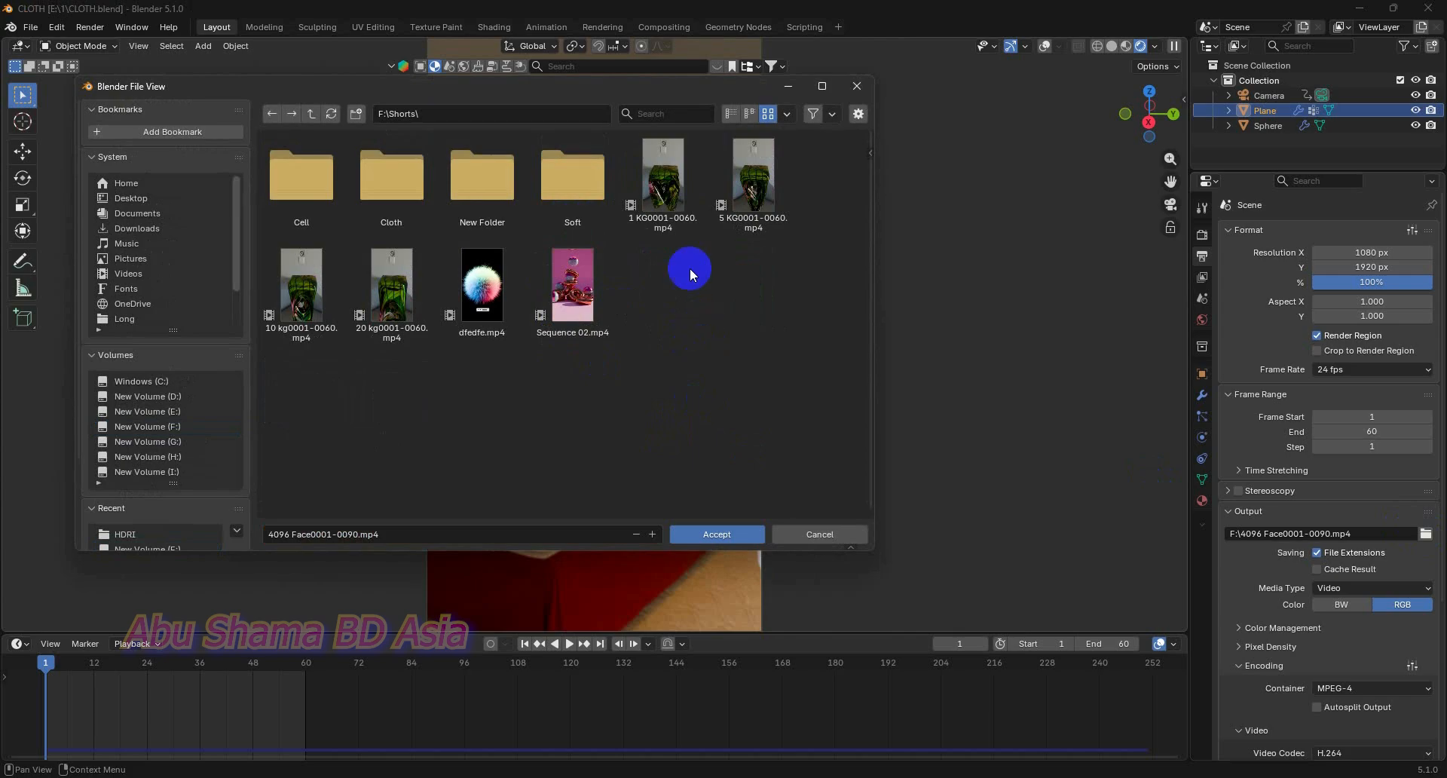
{"action": "double_click", "coordinate": [678, 207]}
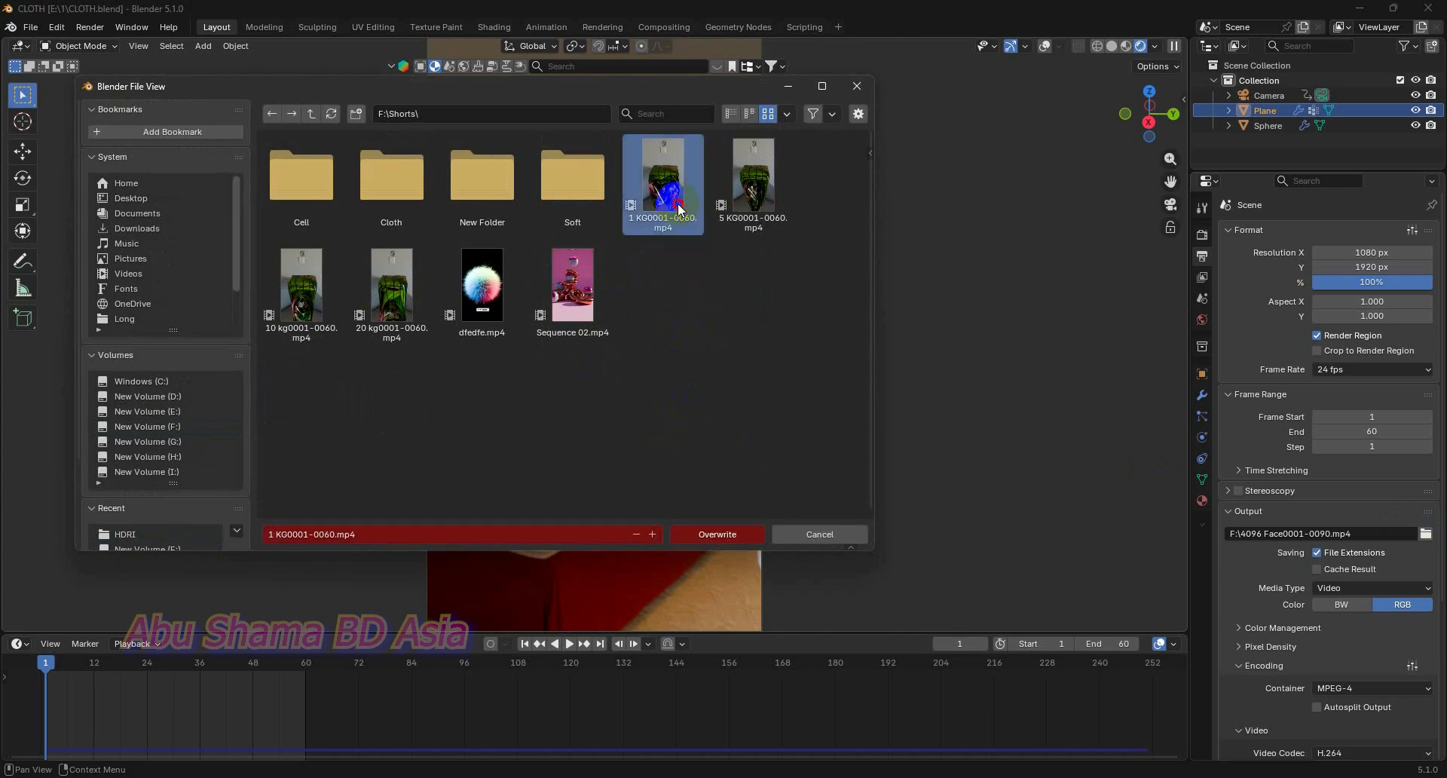
- Preview the start of the simulation and return to frame 1
{"action": "left_click", "coordinate": [570, 645]}
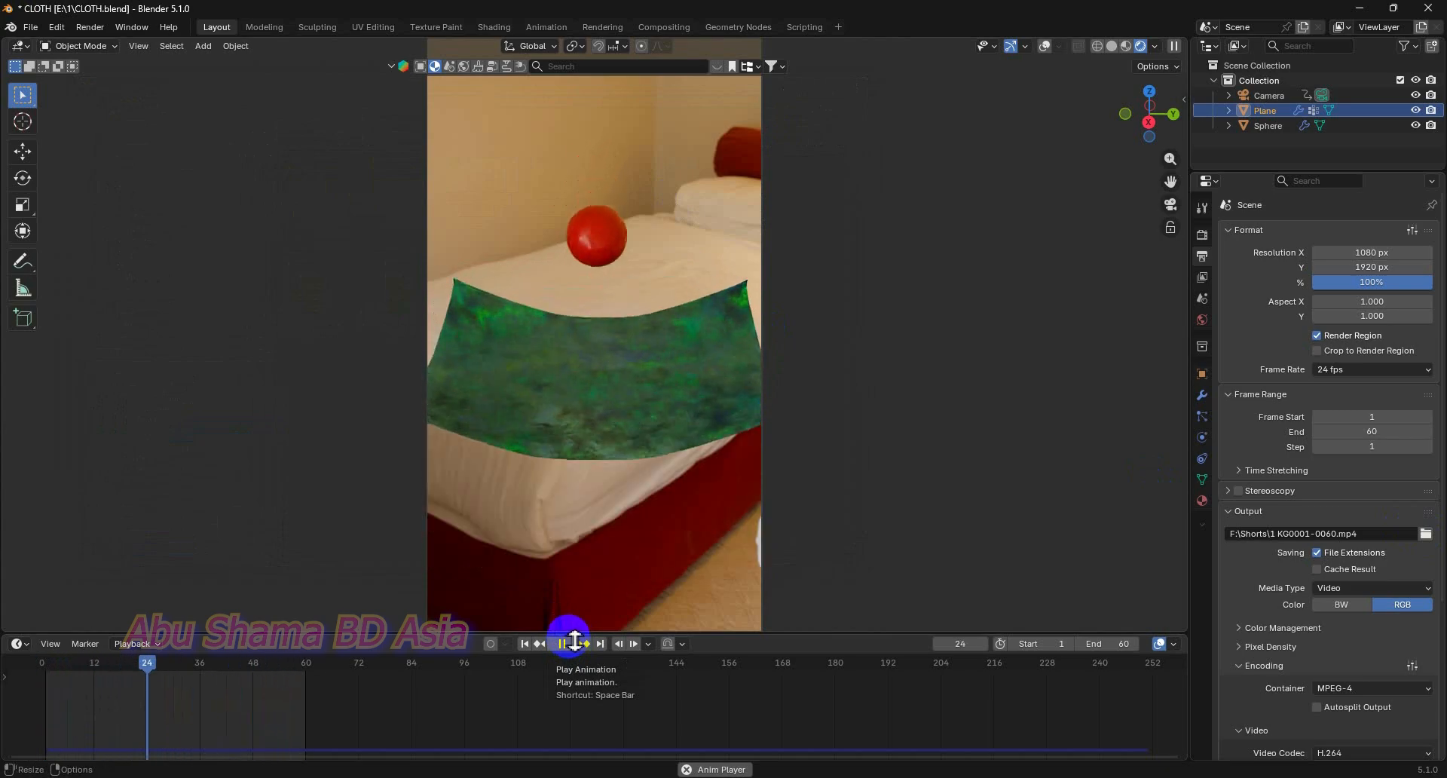
{"action": "left_click", "coordinate": [562, 643]}
{"action": "left_click", "coordinate": [524, 643]}
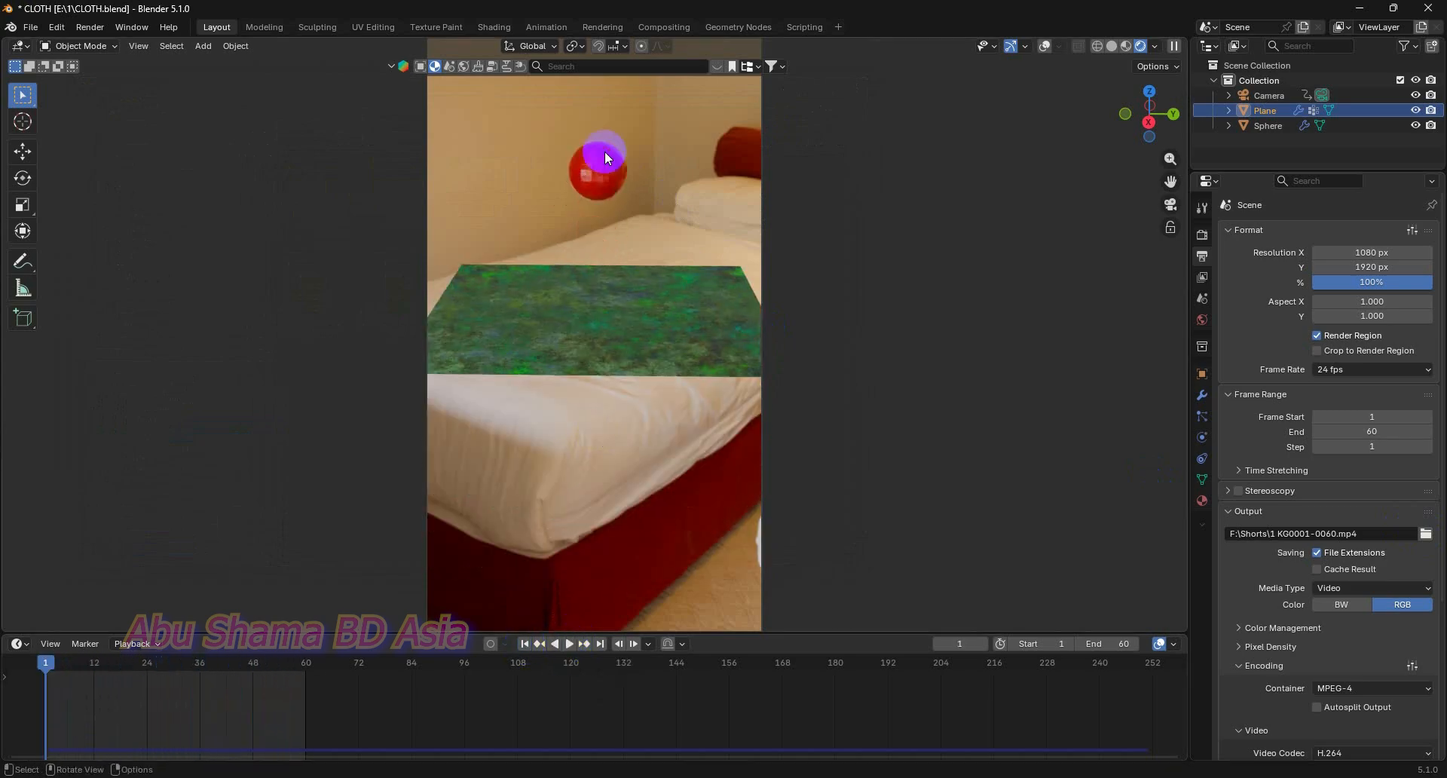
- Check the sphere's soft body mass and cache settings, and reopen the render output settings
{"action": "left_click", "coordinate": [608, 157]}
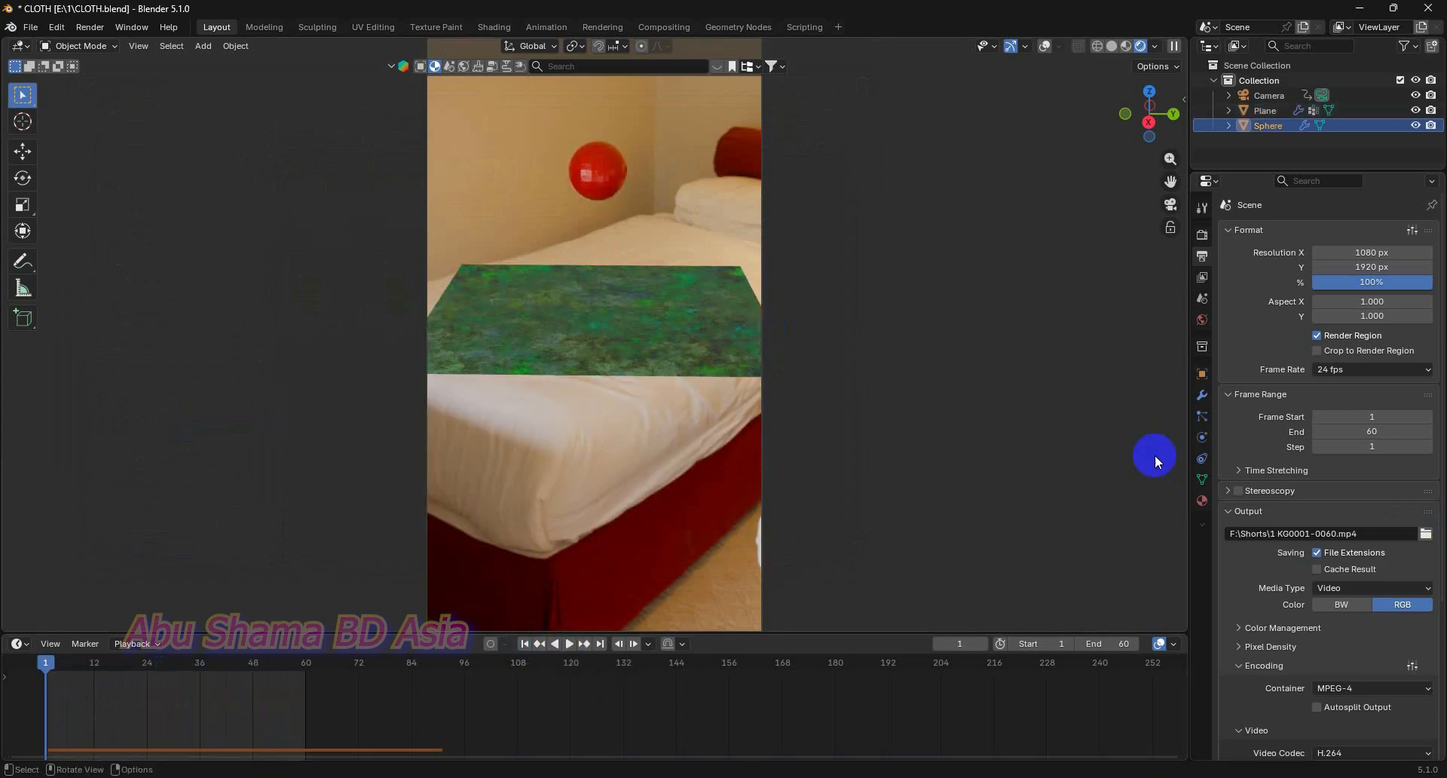
{"action": "left_click", "coordinate": [1203, 436]}
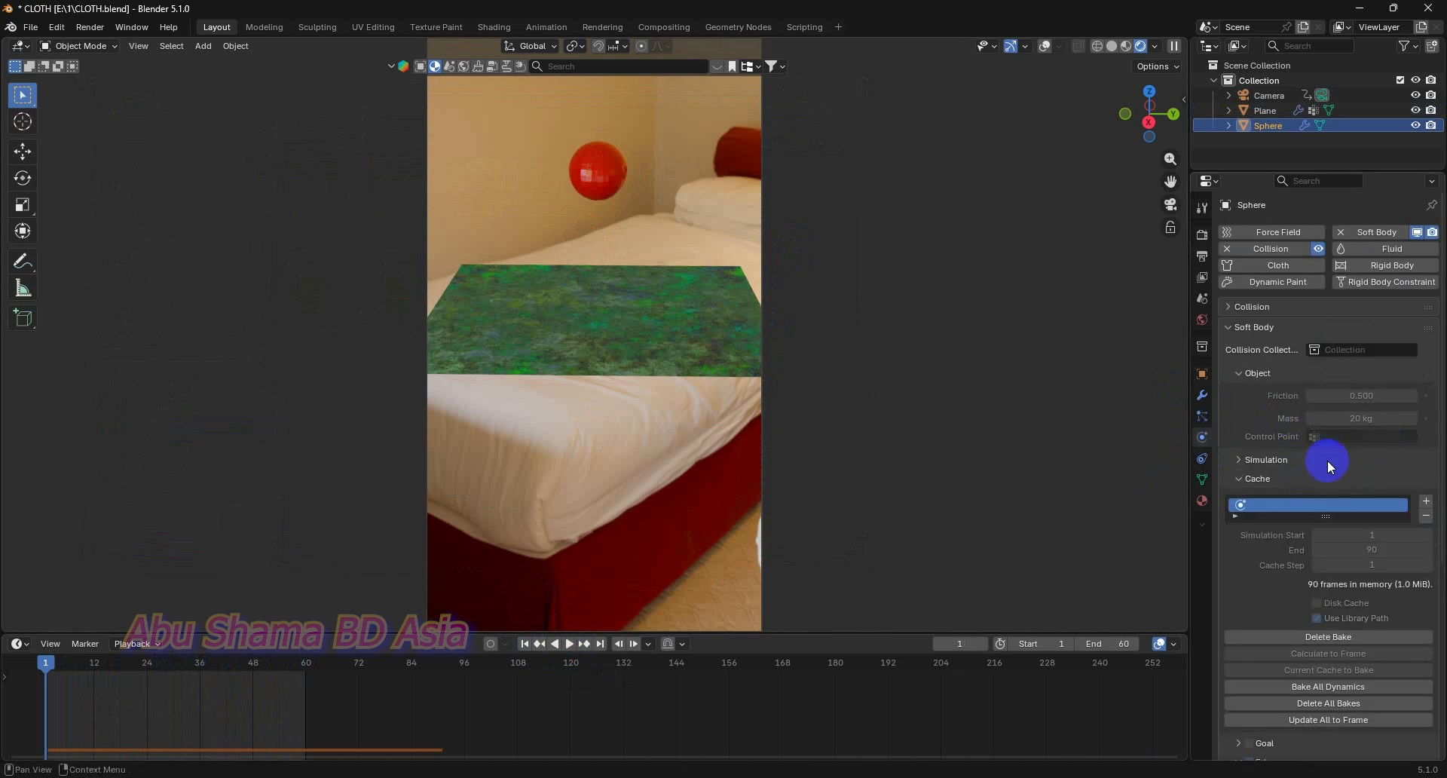
{"action": "left_click", "coordinate": [1202, 255]}
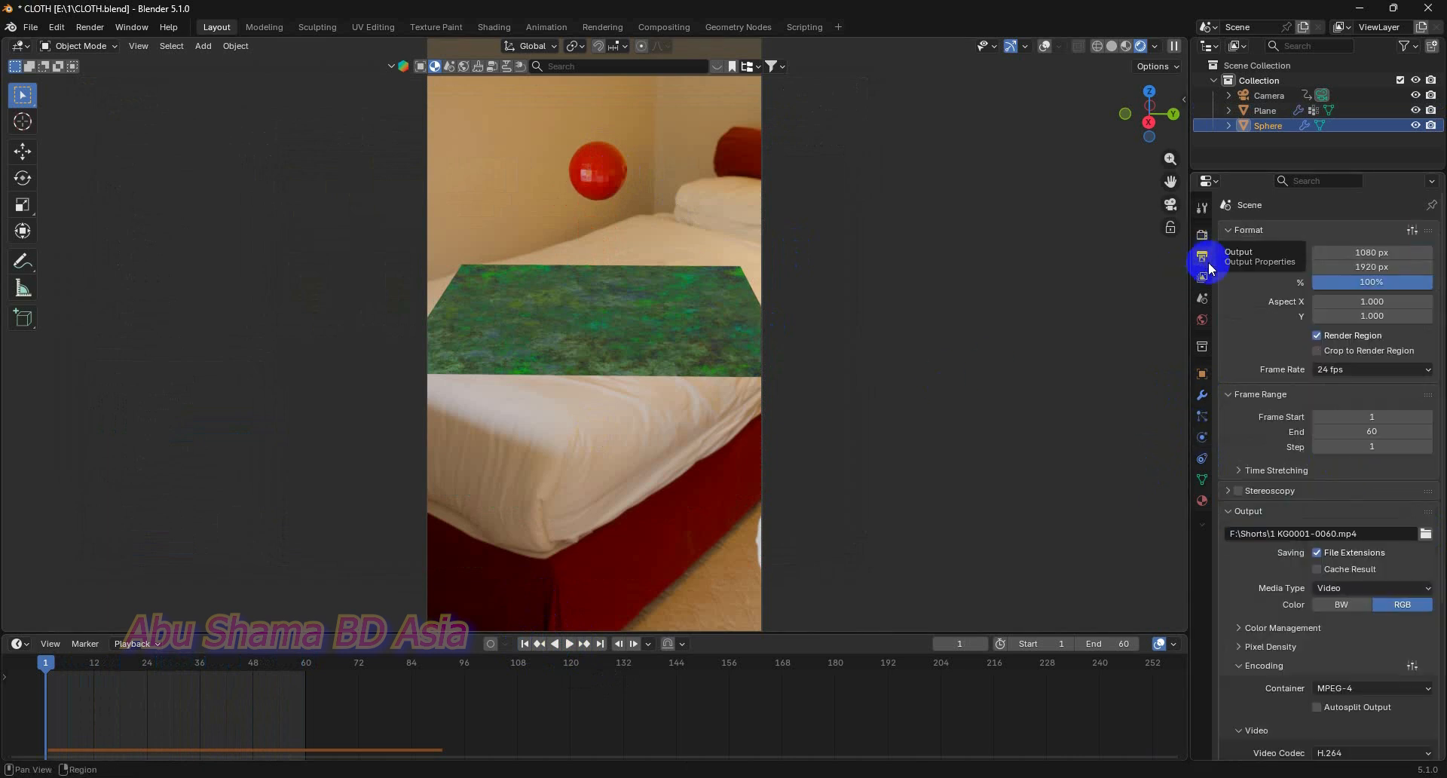
- Set the render output path to F:\Shorts\20 kg0001-0060.mp4, then preview the simulation and return to frame 1
{"action": "left_click", "coordinate": [1424, 533]}
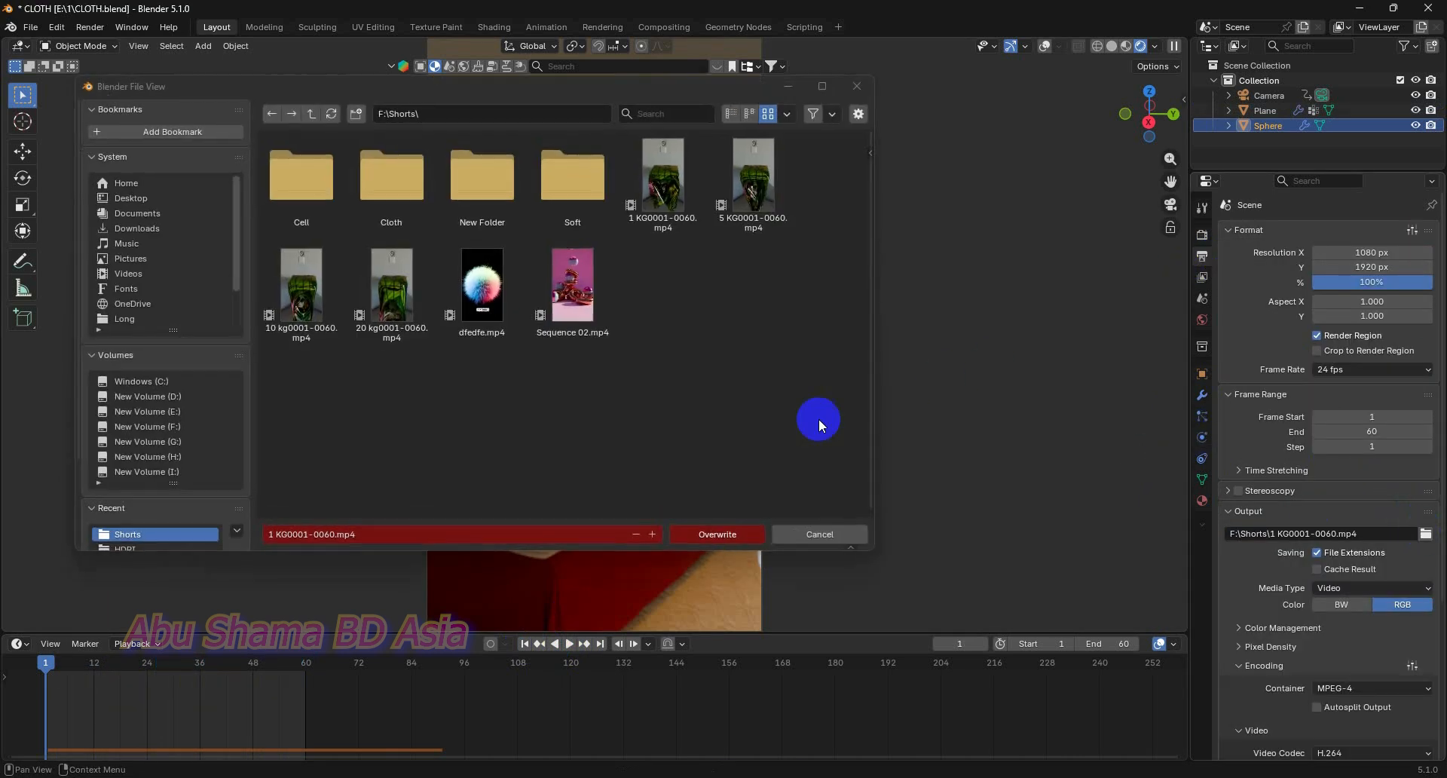
{"action": "double_click", "coordinate": [413, 312]}
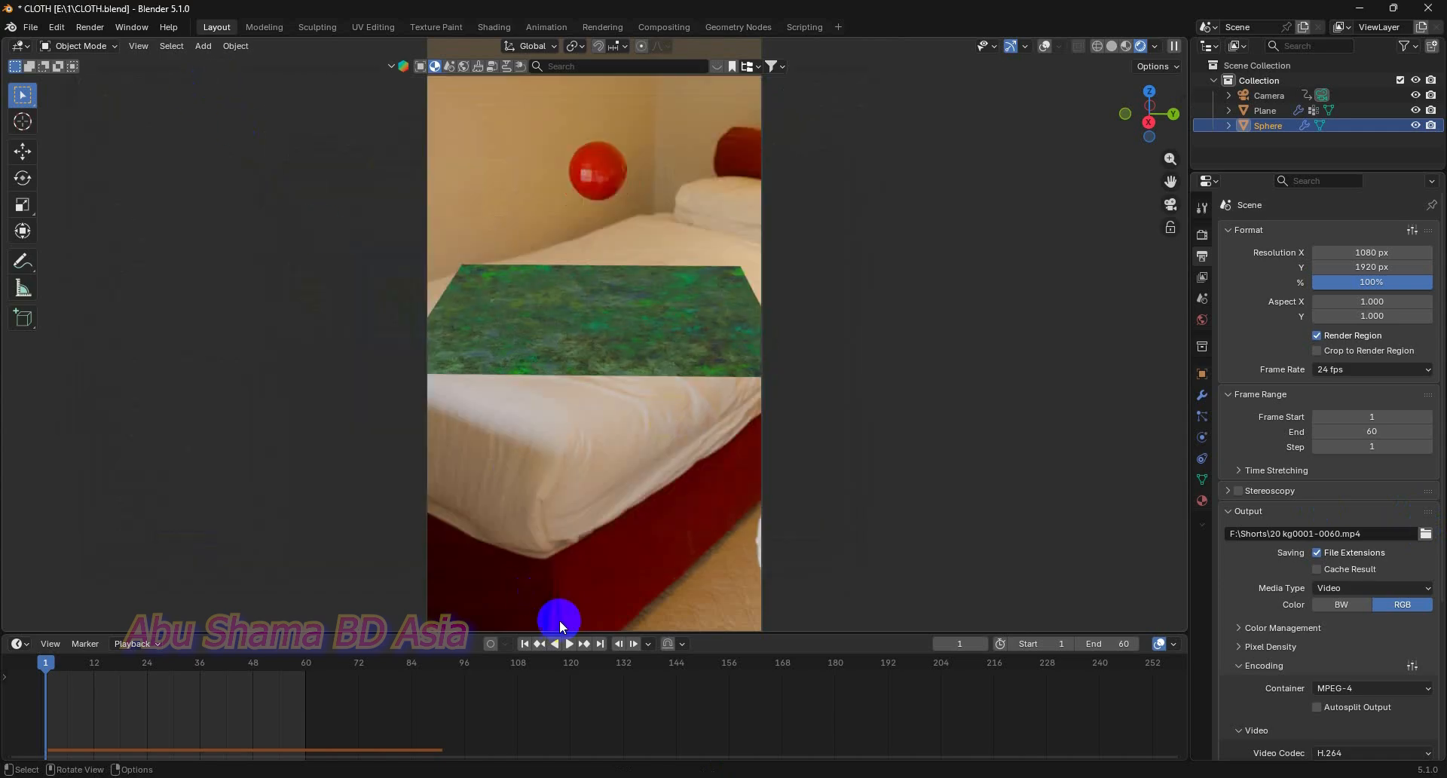
{"action": "left_click", "coordinate": [570, 643]}
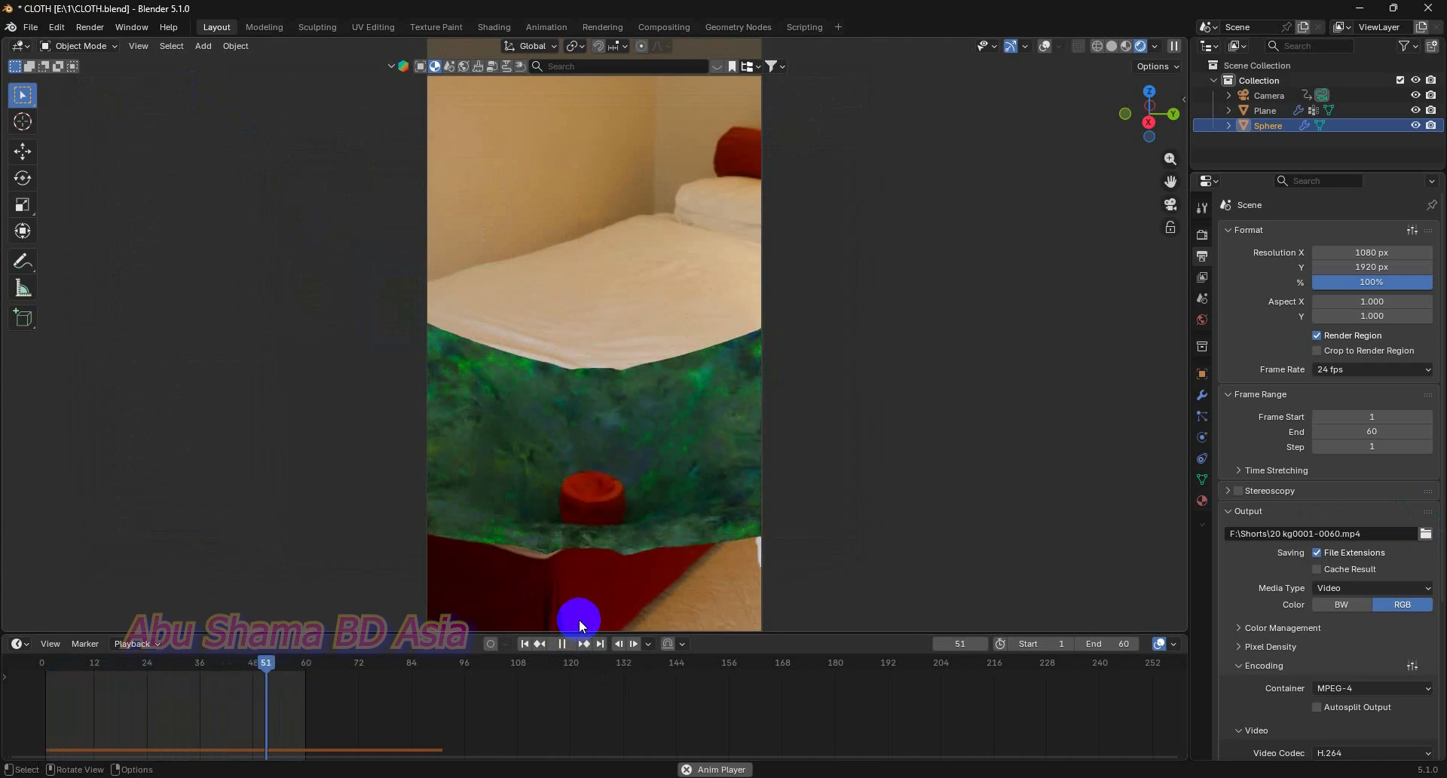
{"action": "left_click", "coordinate": [563, 644]}
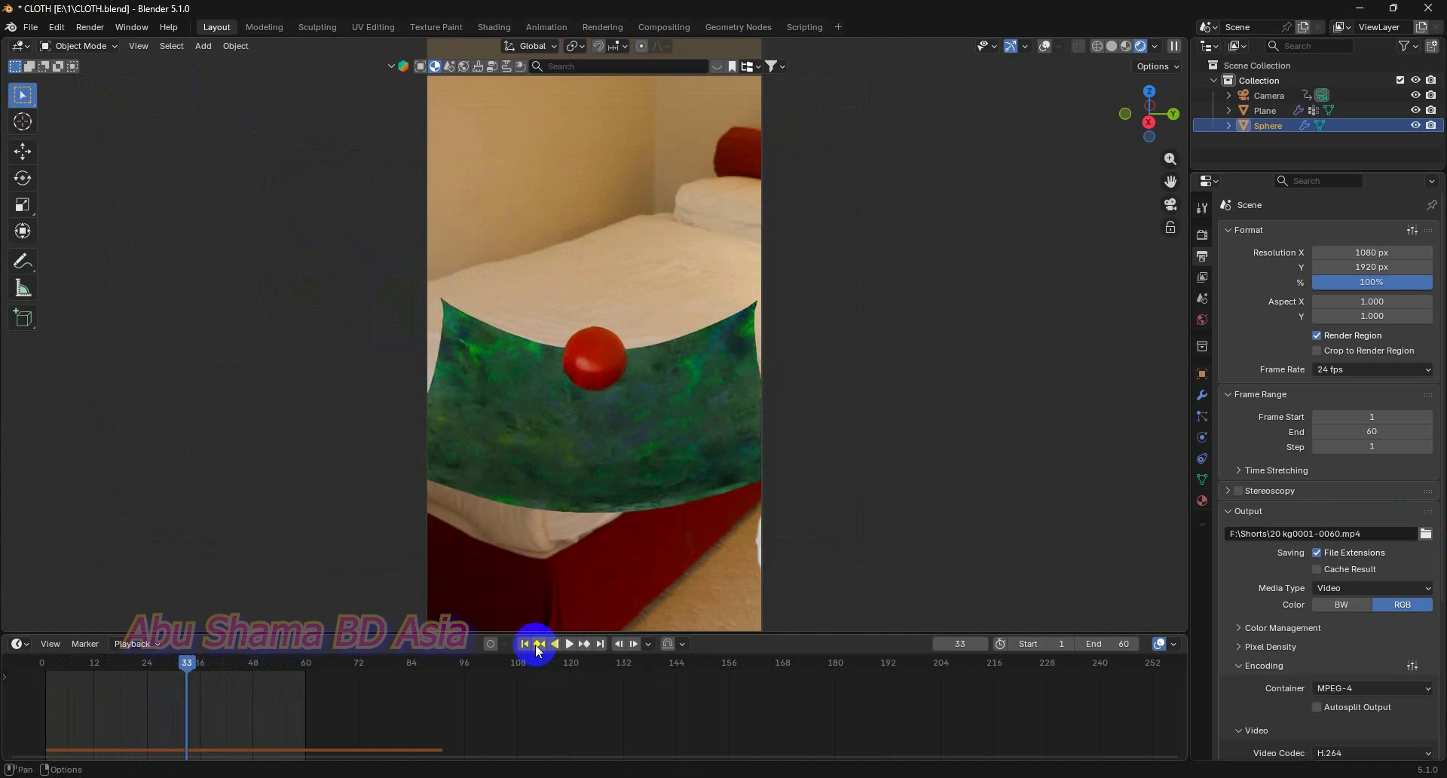
{"action": "left_click", "coordinate": [525, 644]}
- Render the full animation to the output video and close the render window when it finishes
{"action": "left_click", "coordinate": [96, 31]}
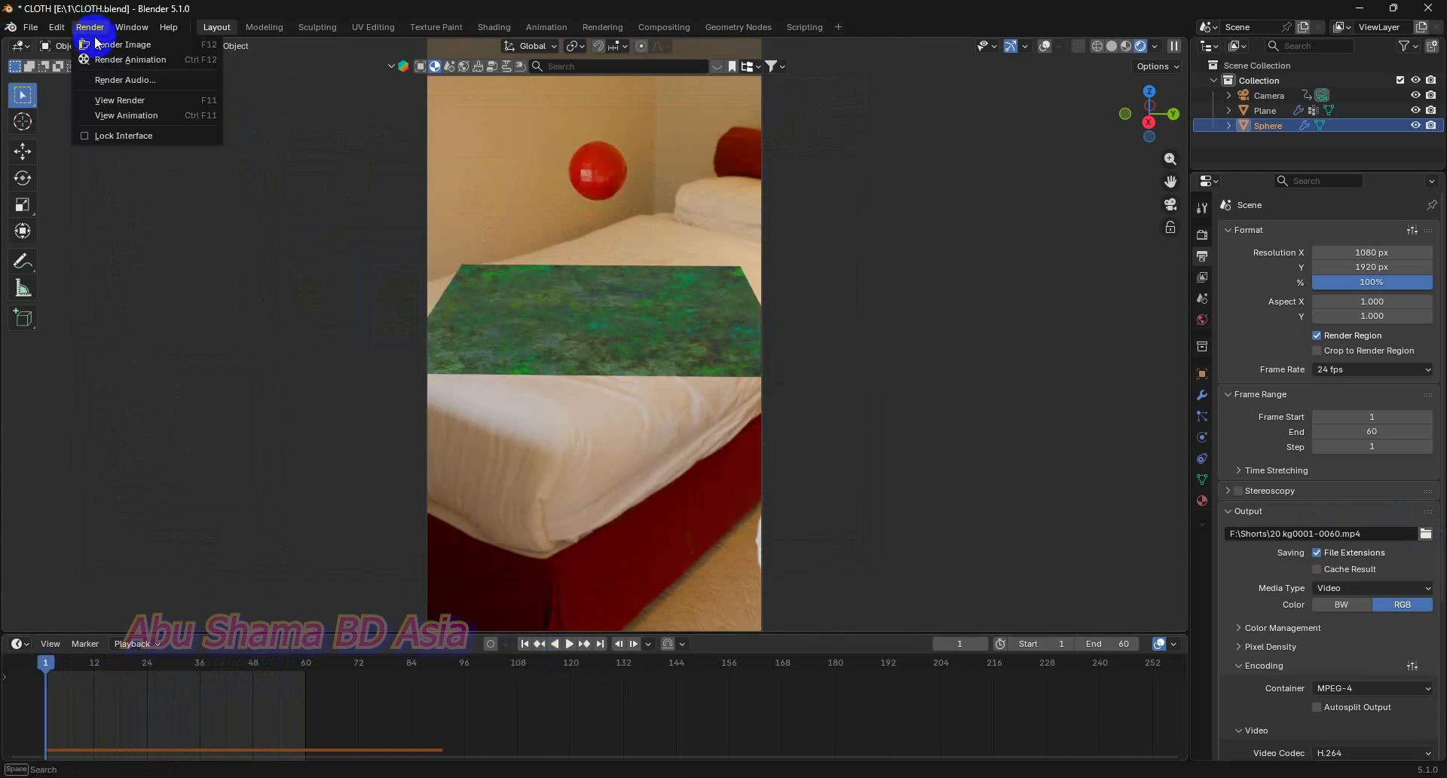
{"action": "left_click", "coordinate": [106, 57]}
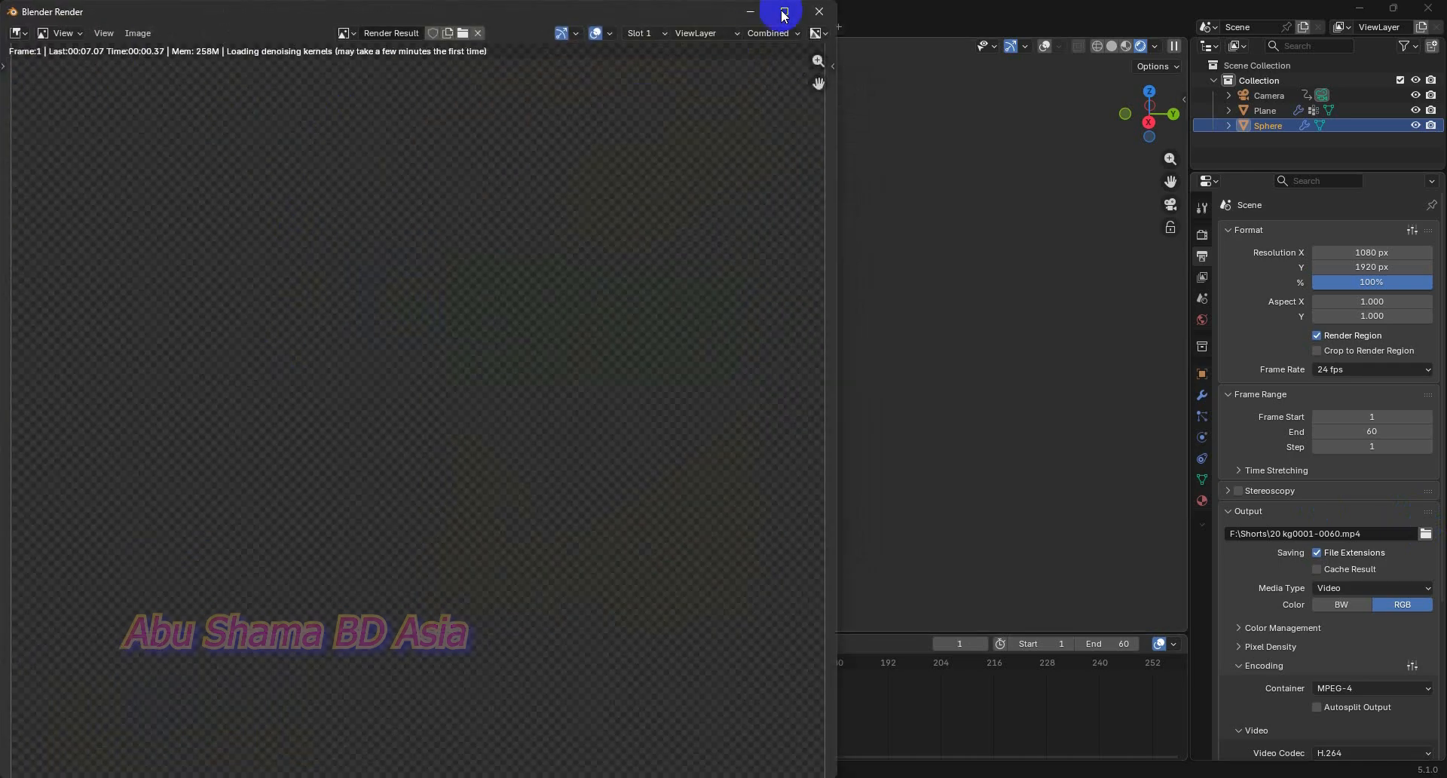
{"action": "left_click", "coordinate": [763, 29]}
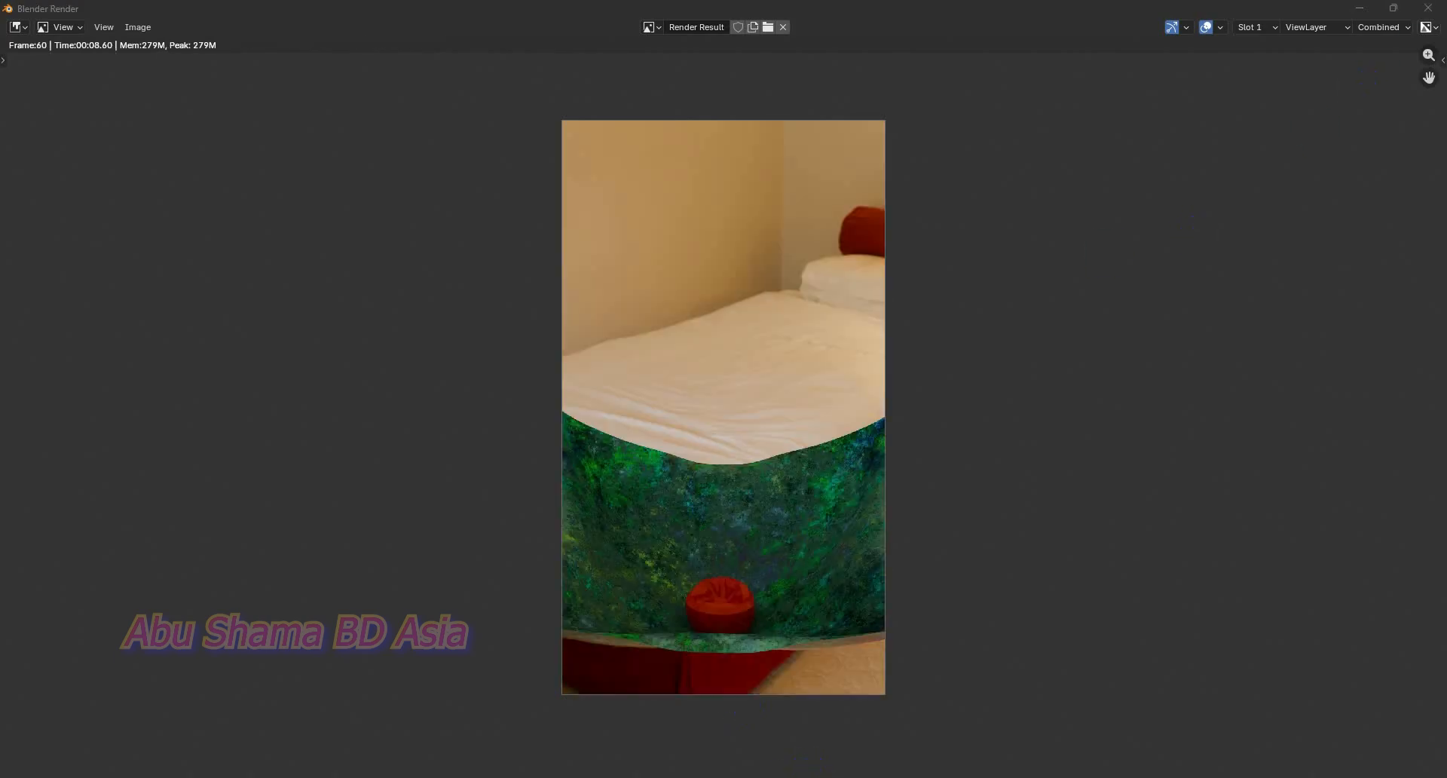
{"action": "left_click", "coordinate": [1428, 9]}
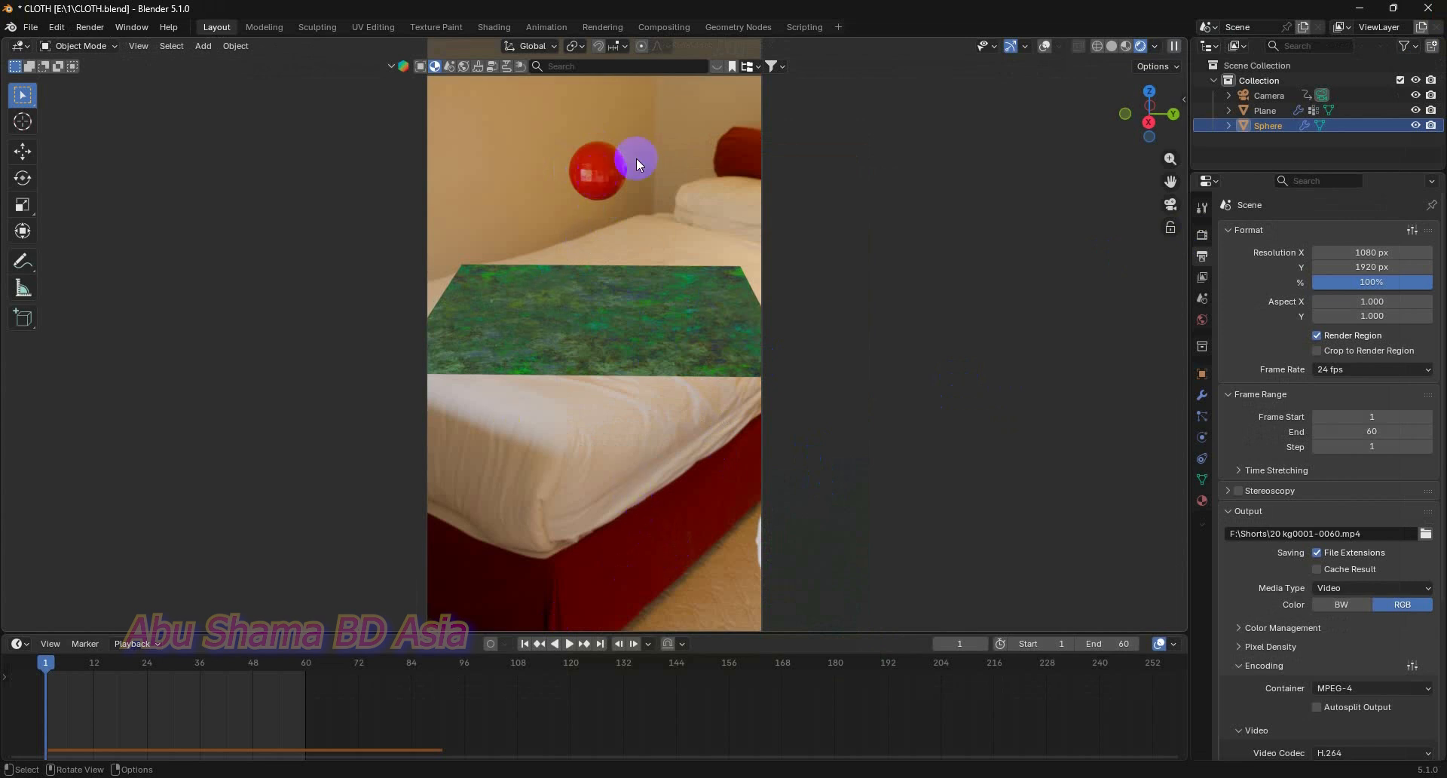
- Switch the viewport to solid shading with overlays shown and return to the camera view
{"action": "key", "text": "KP_0"}
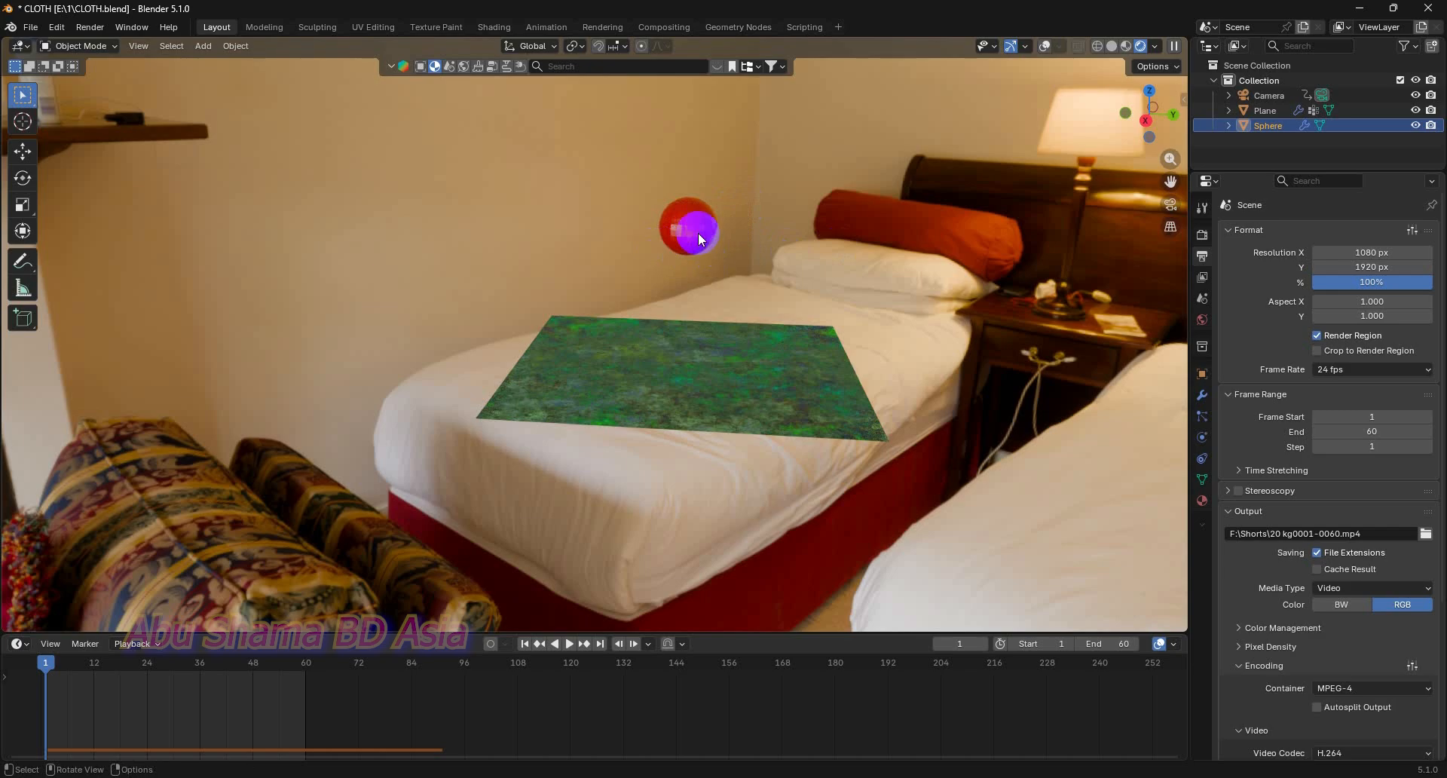
{"action": "middle_click_drag", "start_coordinate": [823, 325], "coordinate": [1037, 131]}
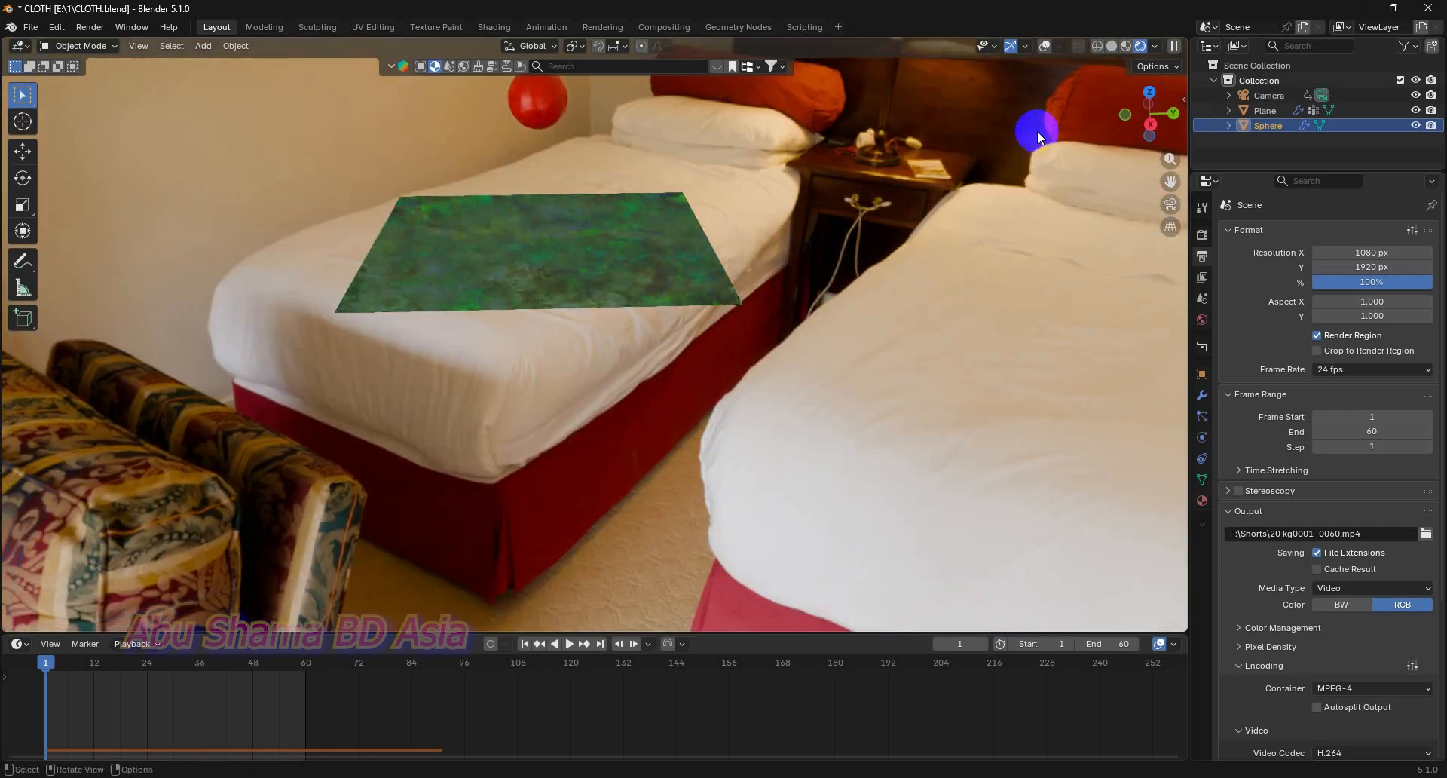
{"action": "left_click", "coordinate": [1111, 47]}
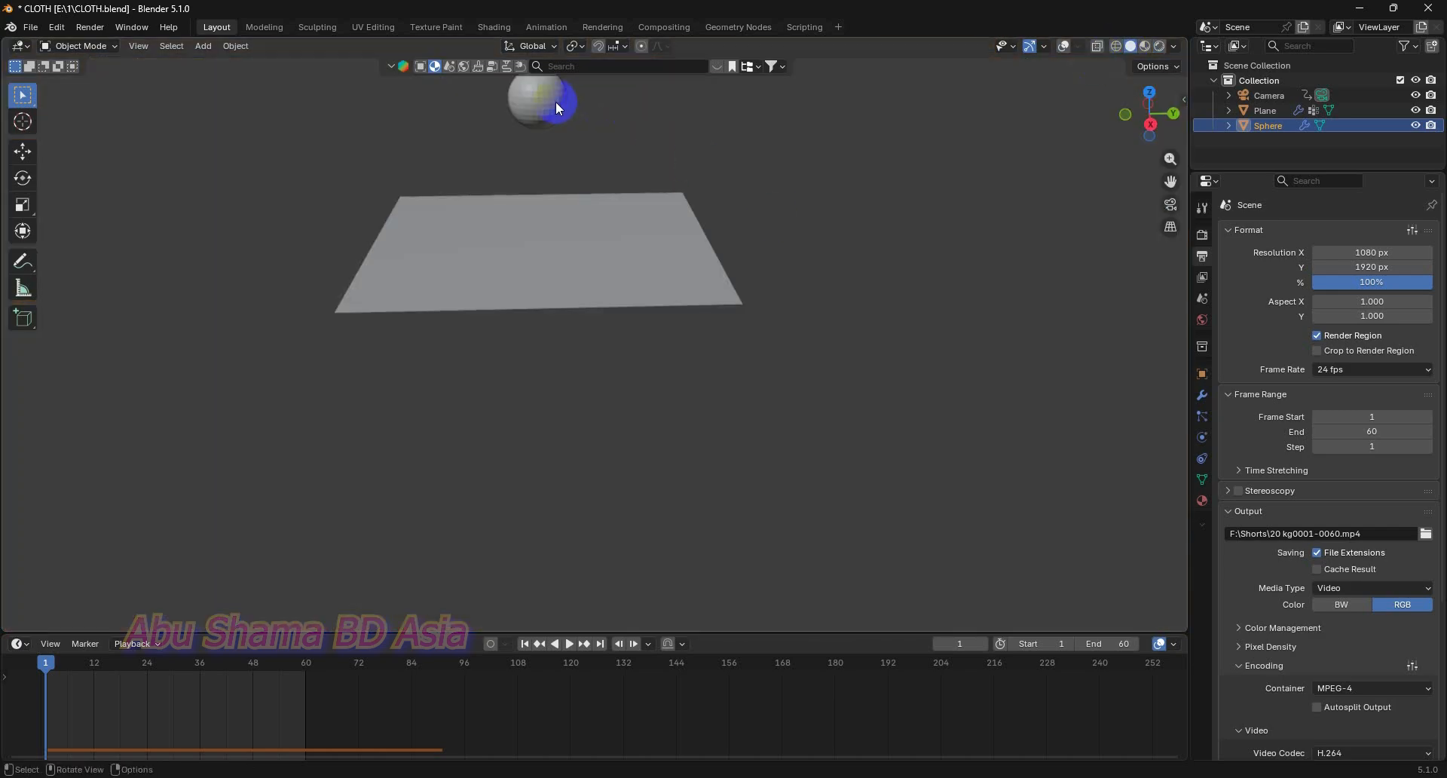
{"action": "left_click", "coordinate": [558, 257]}
{"action": "mouse_move", "coordinate": [635, 283]}
{"action": "middle_mouse_down"}
{"action": "mouse_move", "coordinate": [646, 309]}
{"action": "mouse_move", "coordinate": [635, 273]}
{"action": "middle_mouse_up"}
{"action": "middle_click_drag", "start_coordinate": [711, 247], "coordinate": [746, 201]}
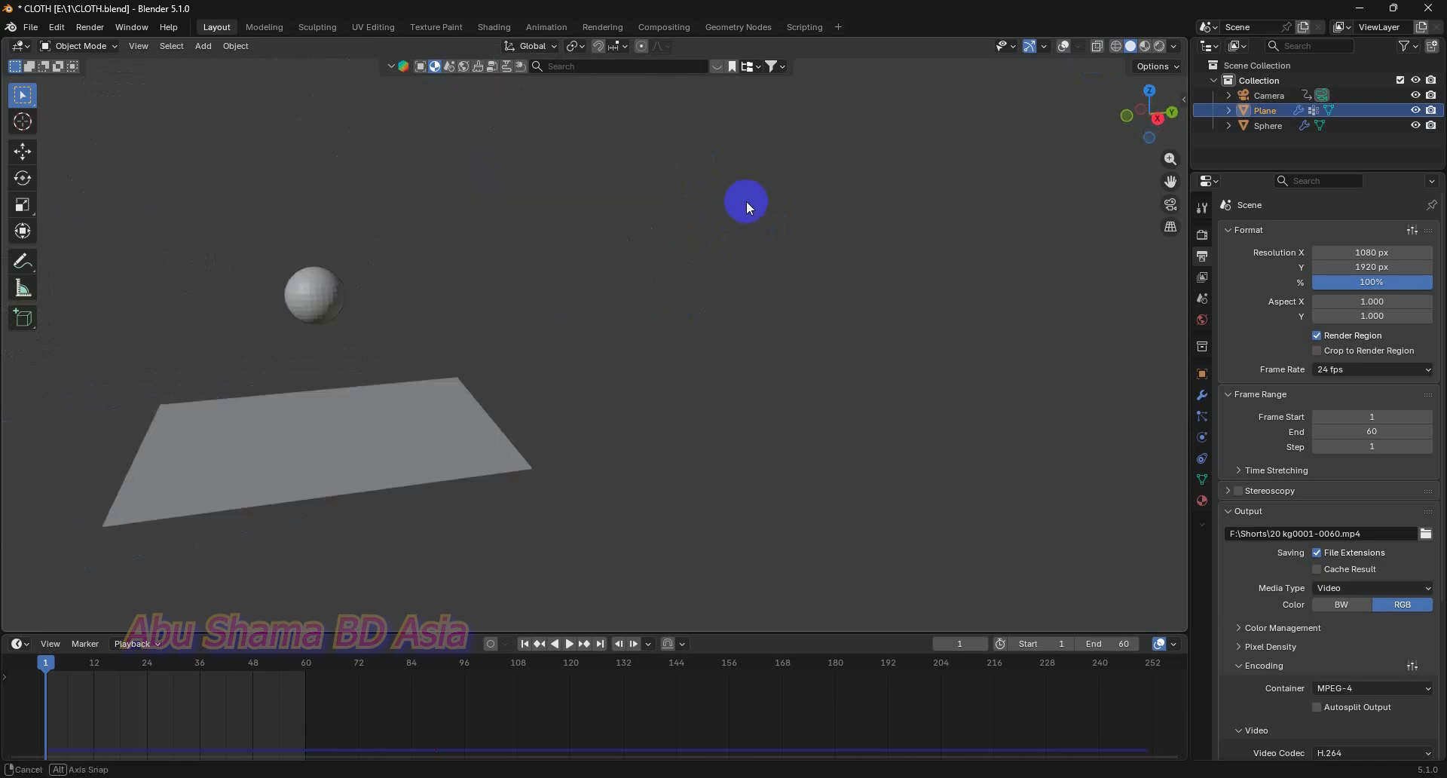
{"action": "left_click", "coordinate": [1063, 46]}
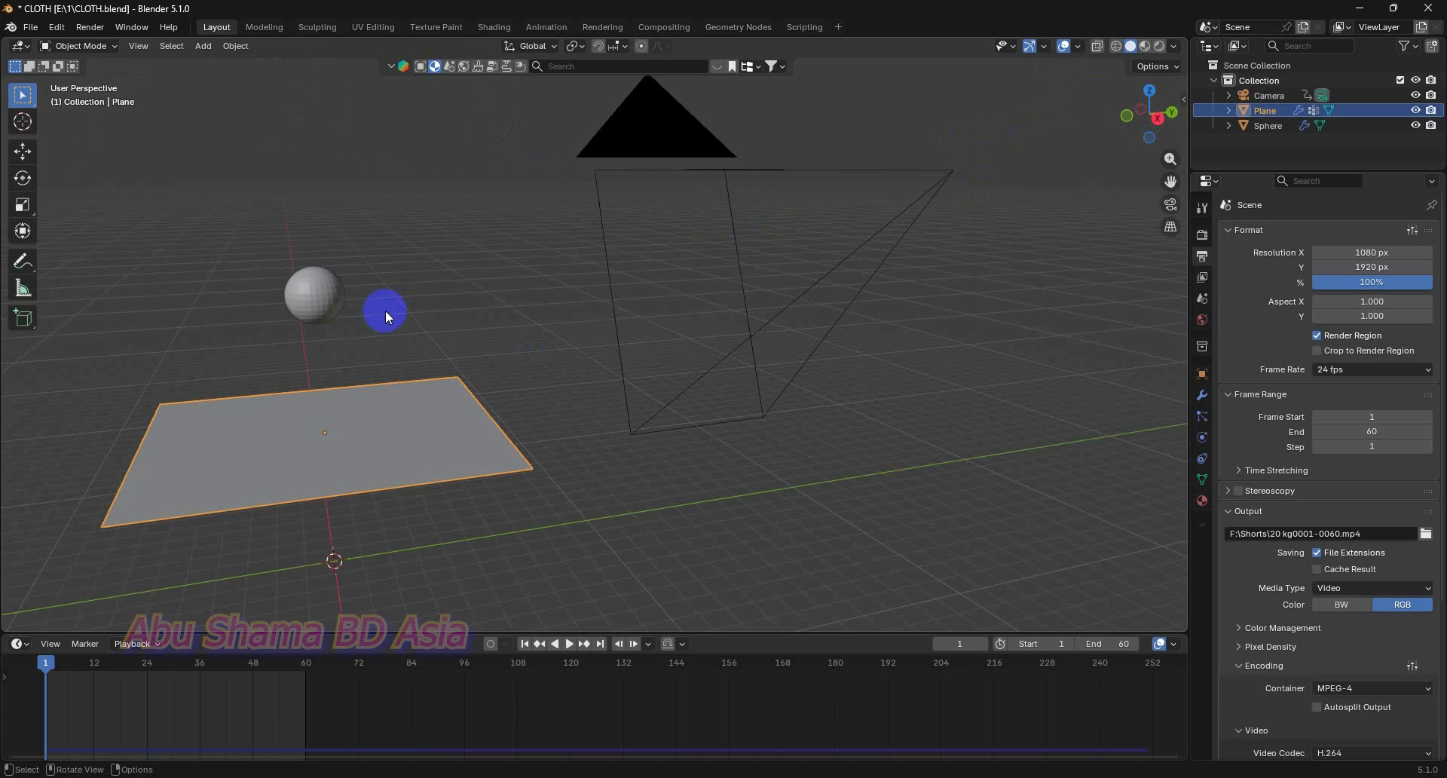
{"action": "key", "text": "KP_0"}
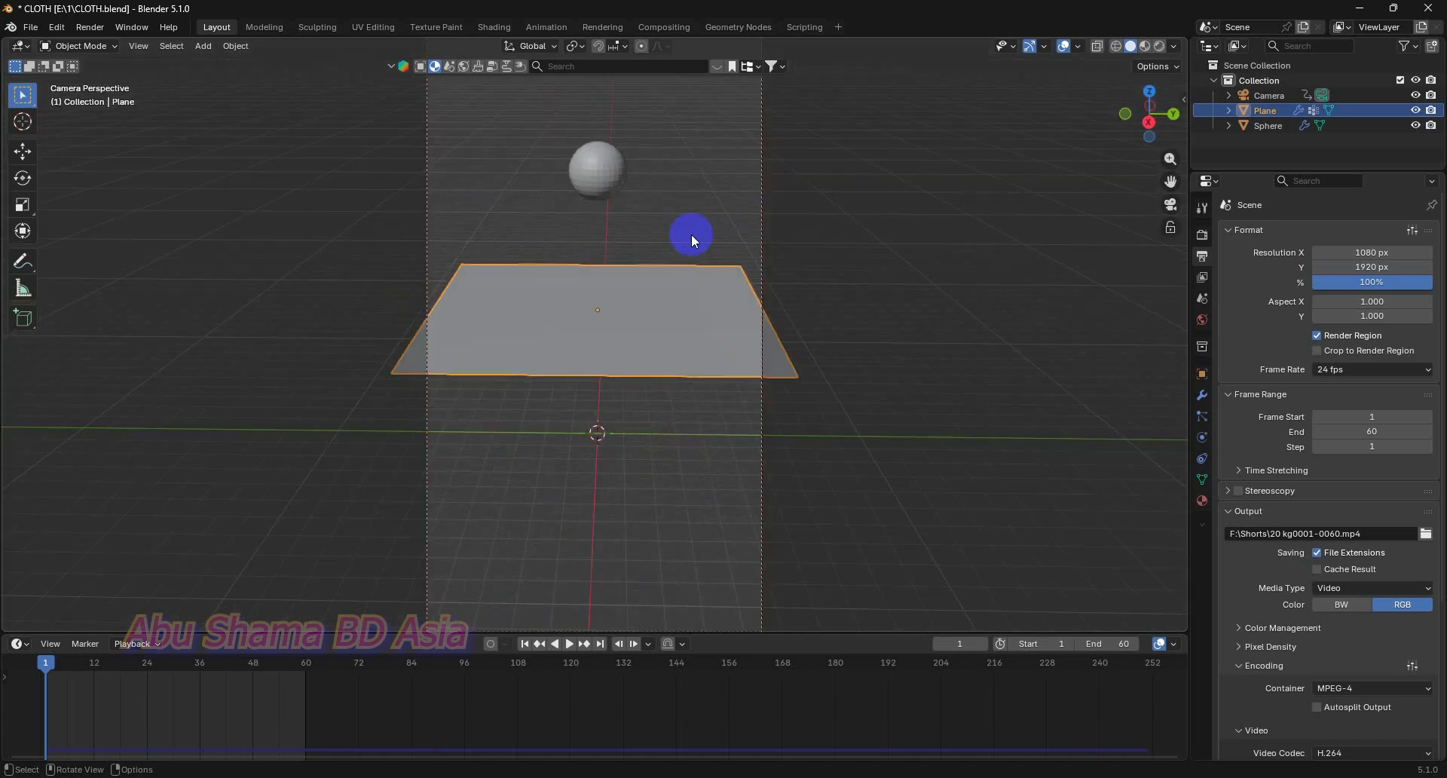
- Try to rebake the sphere's soft body cache with a mass of 10 kg
{"action": "left_click", "coordinate": [607, 168]}
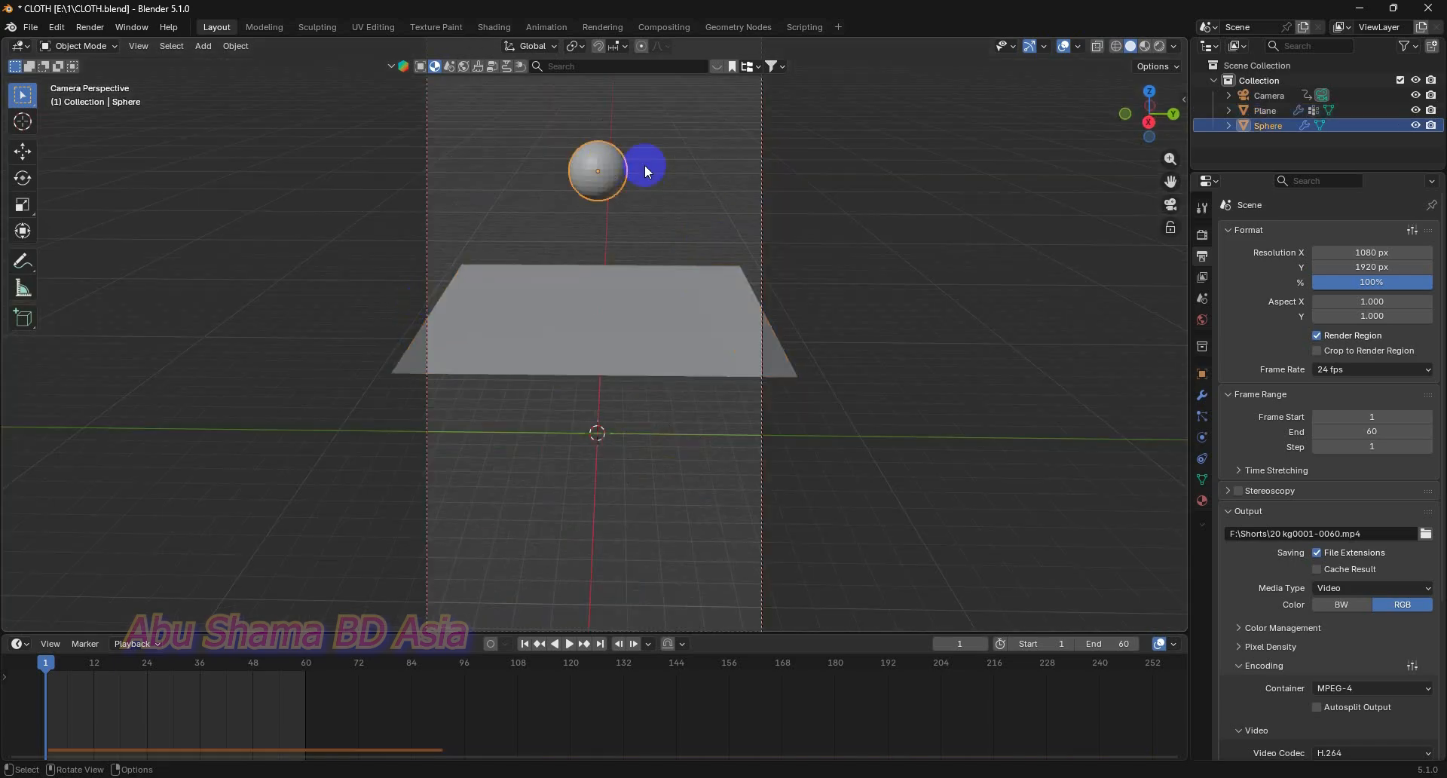
{"action": "left_click", "coordinate": [1201, 437]}
{"action": "left_click", "coordinate": [1363, 637]}
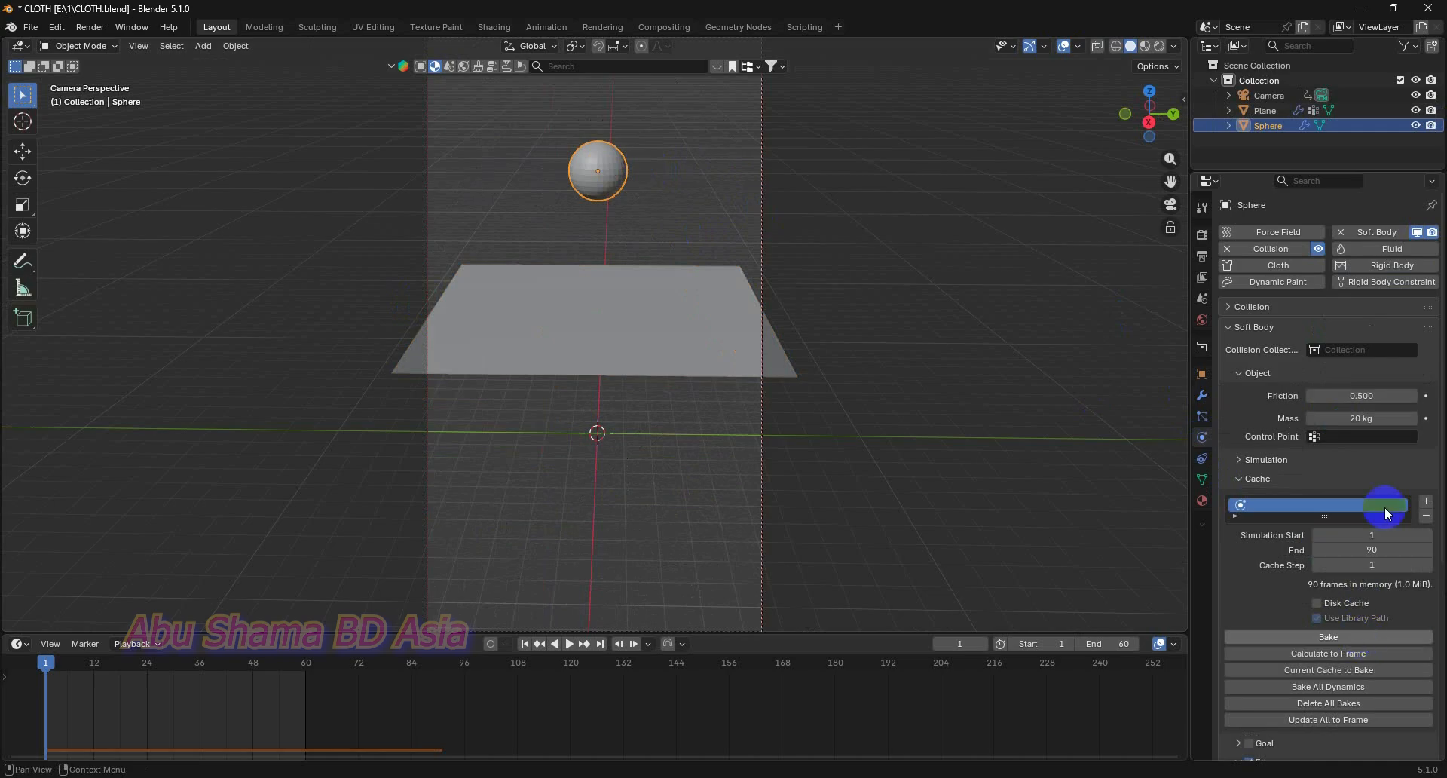
{"action": "left_click", "coordinate": [1391, 422]}
{"action": "type", "text": "10"}
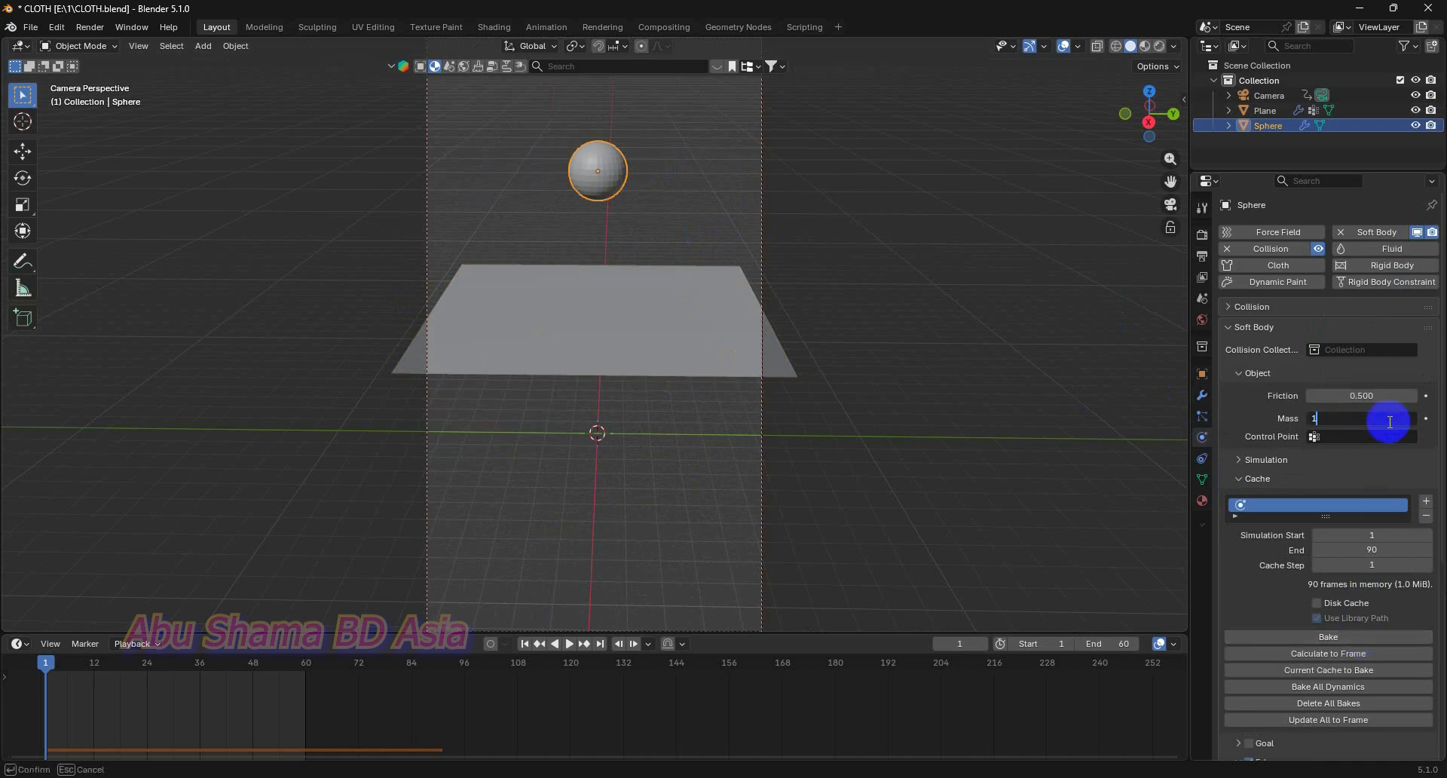
{"action": "key", "text": "Return"}
{"action": "left_click", "coordinate": [1317, 637]}
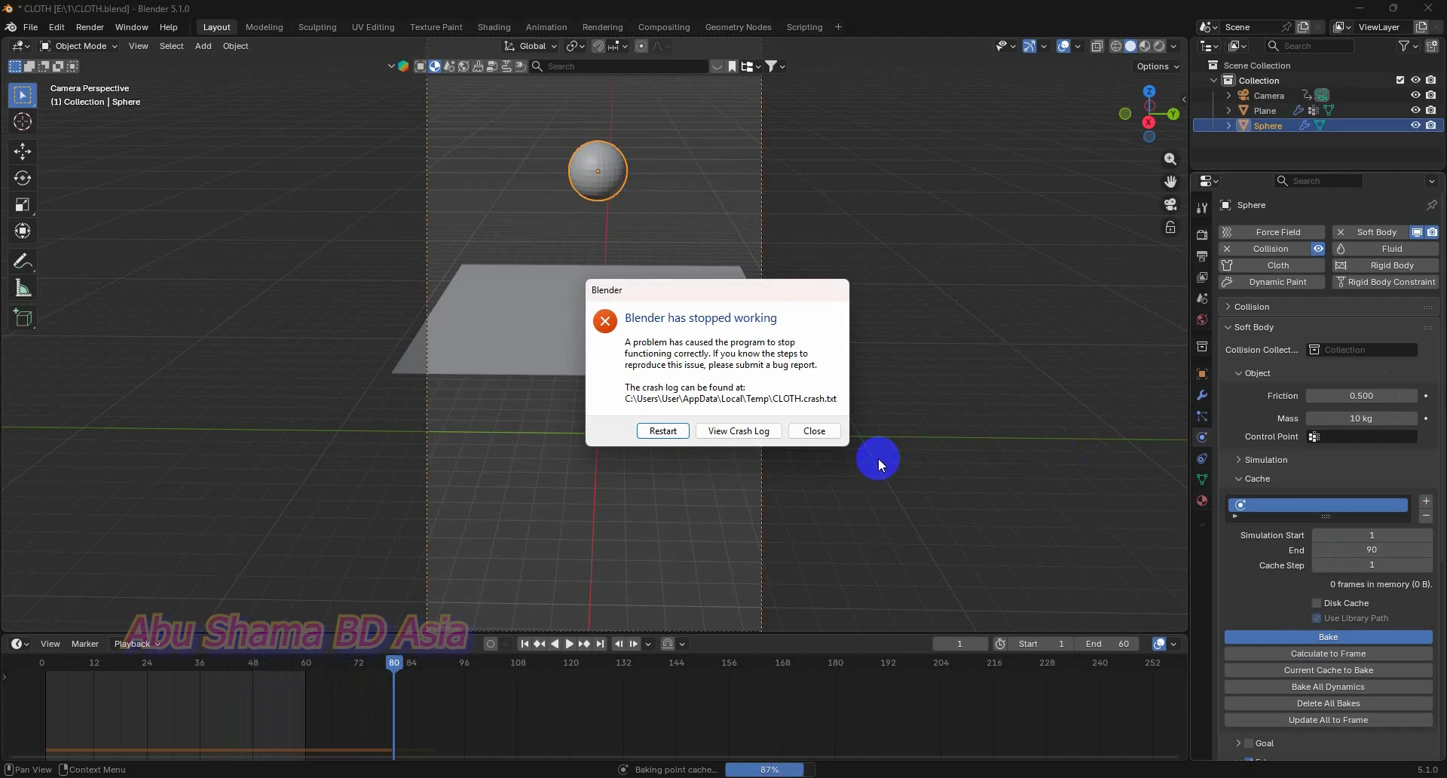
- Close the crashed session, restart Blender 5.1, and open CLOTH.blend from E:\1
{"action": "left_click", "coordinate": [825, 436]}
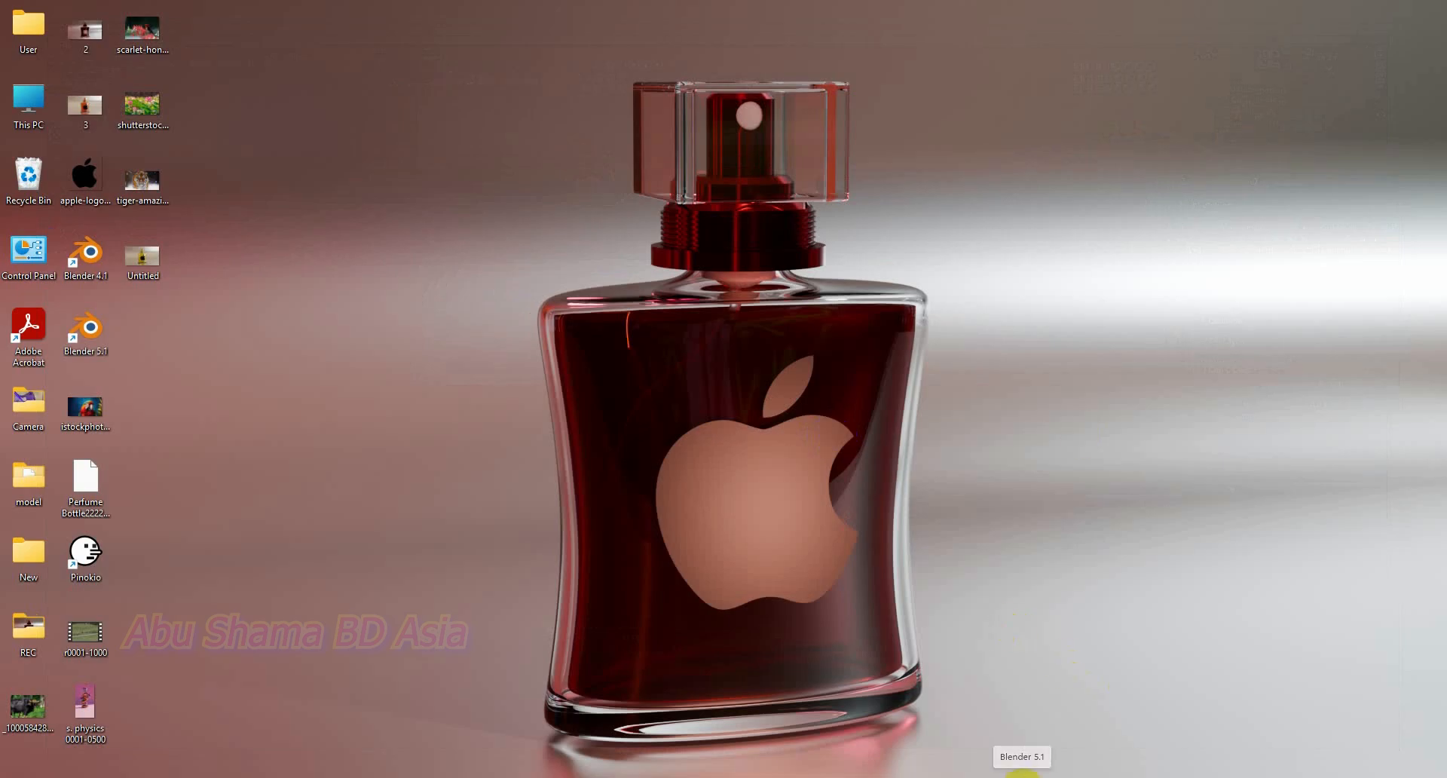
{"action": "left_click", "coordinate": [1022, 775]}
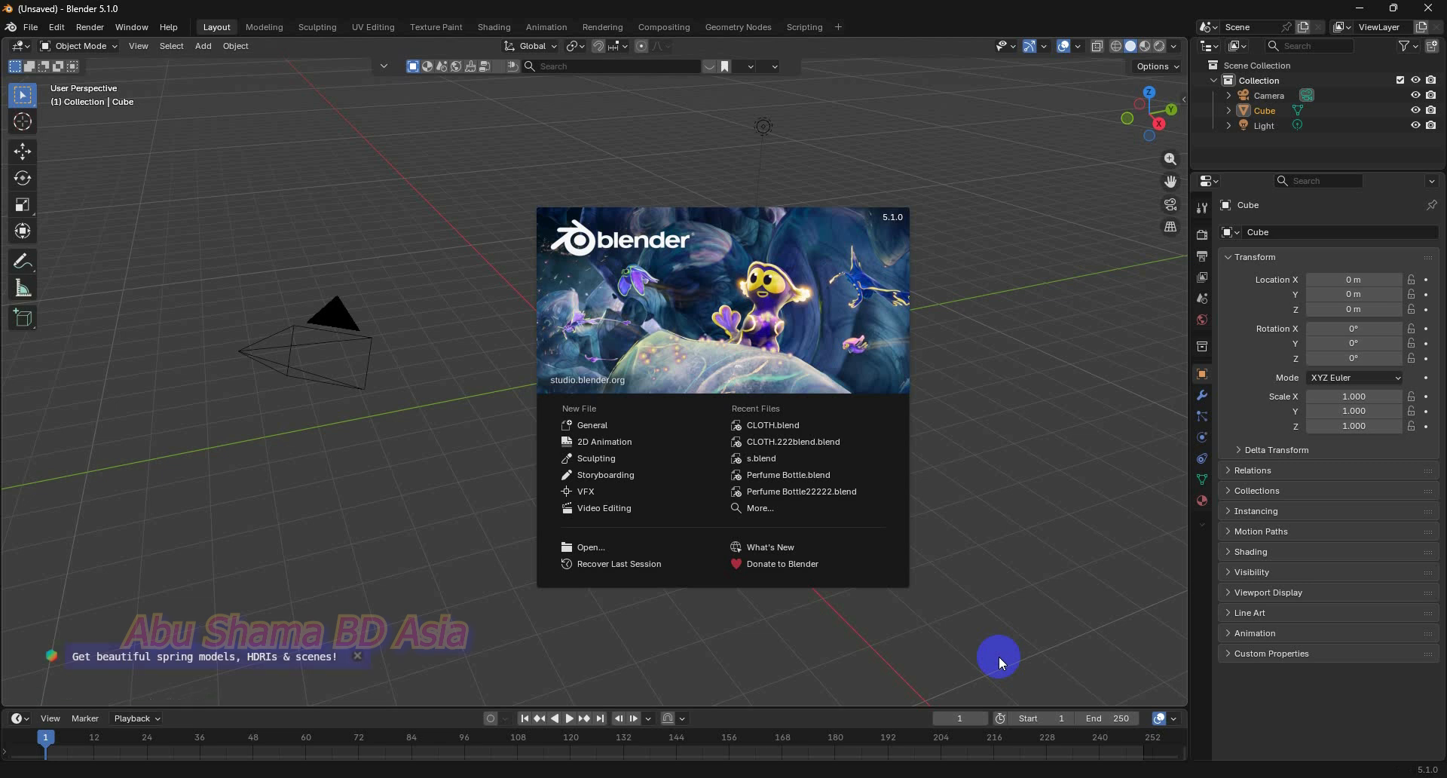
{"action": "left_click", "coordinate": [86, 38]}
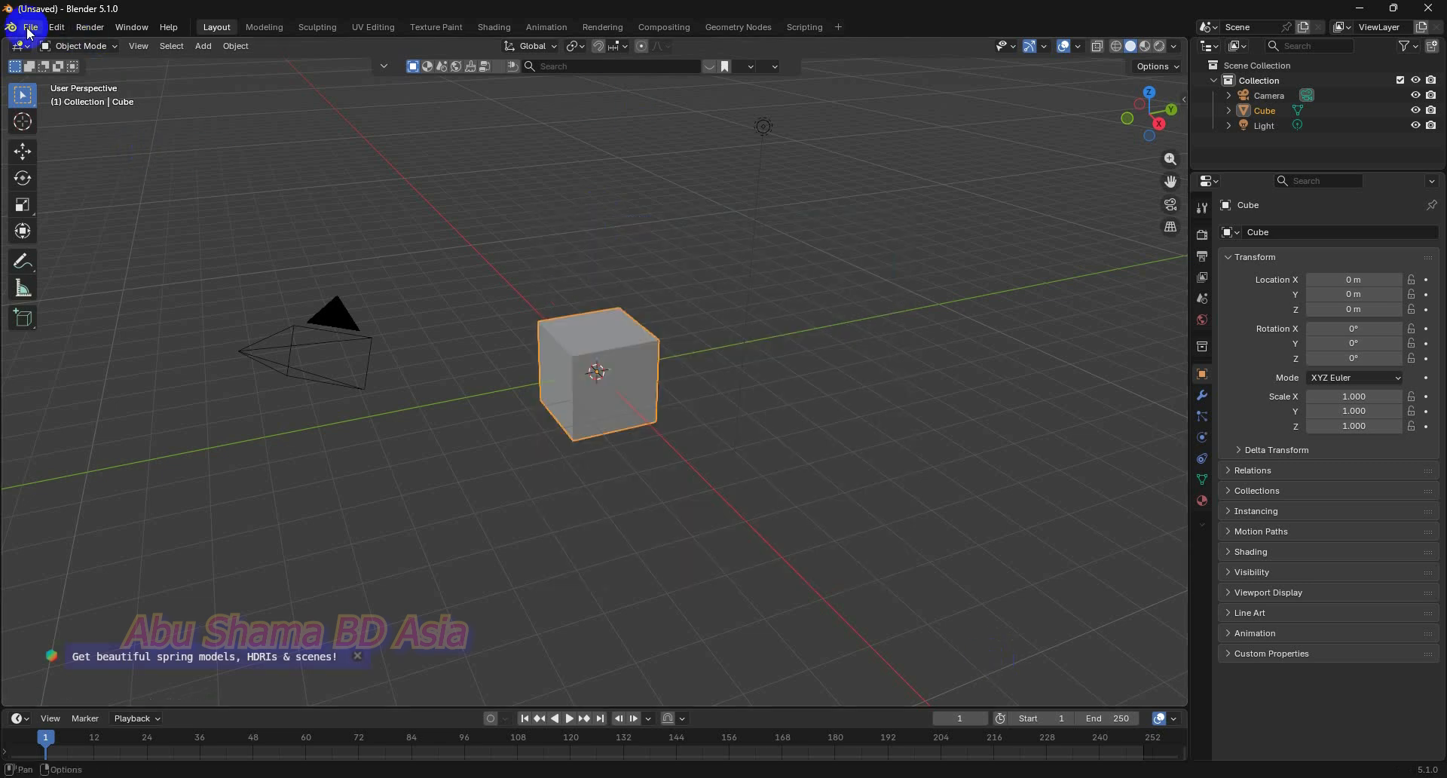
{"action": "left_click", "coordinate": [32, 30]}
{"action": "left_click", "coordinate": [51, 60]}
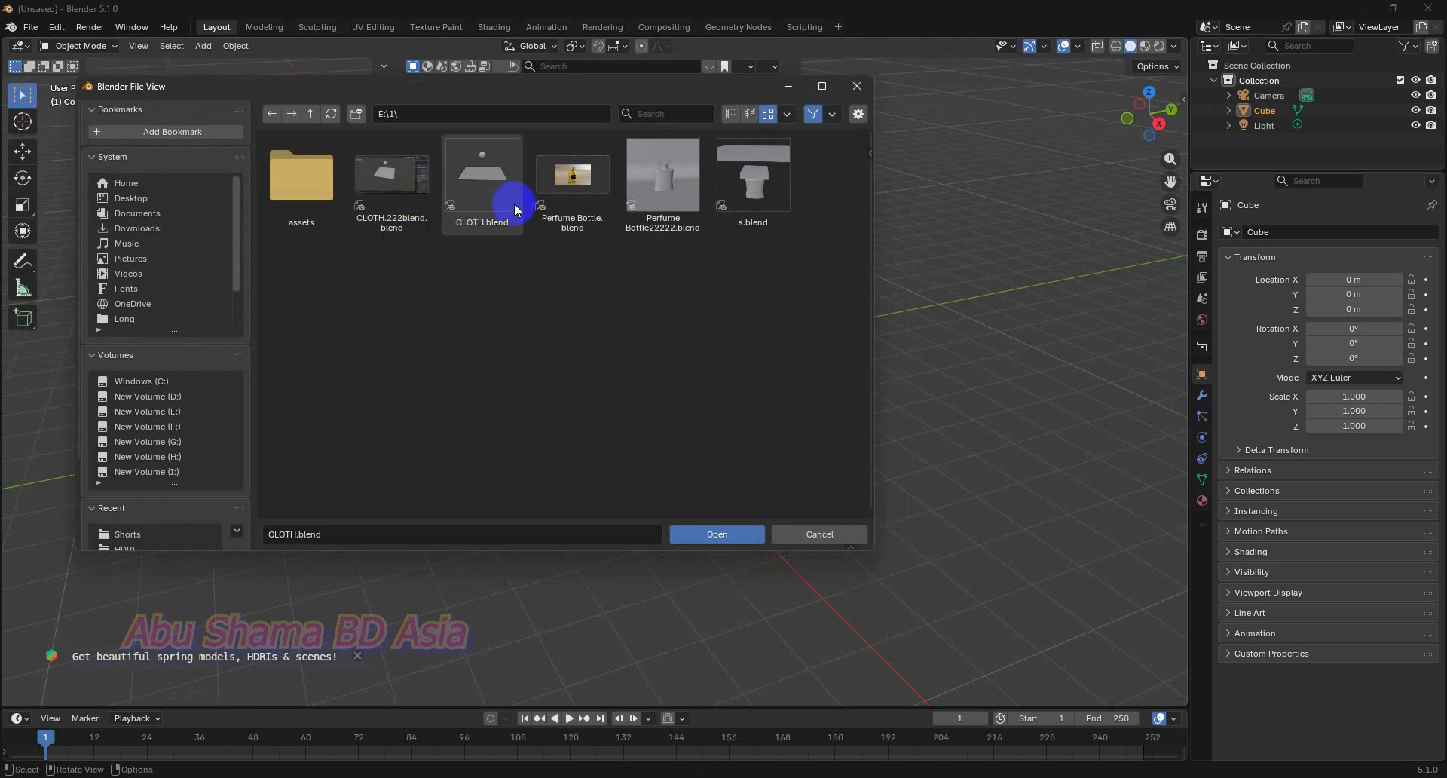
{"action": "double_click", "coordinate": [495, 197]}
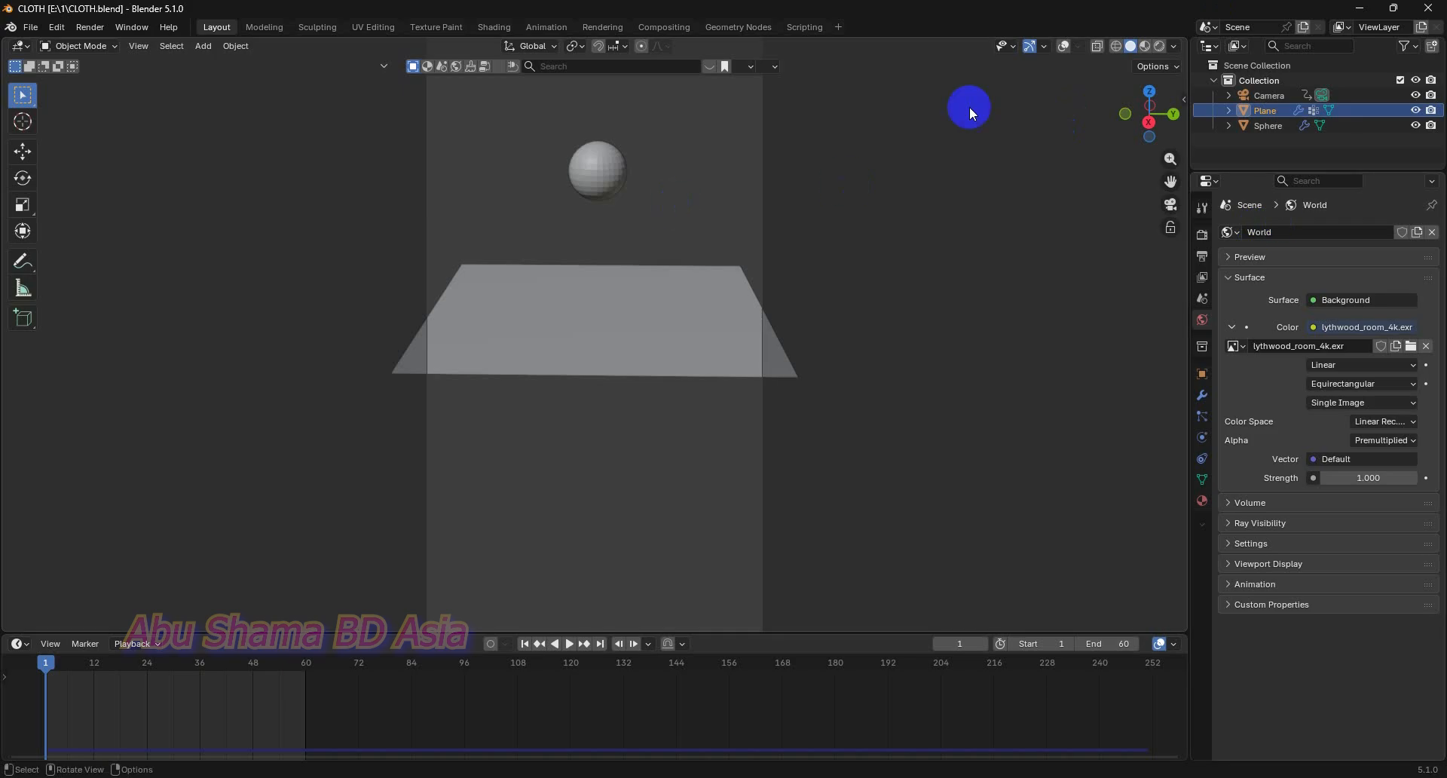
- Show the scene in rendered shading, preview the start of the simulation, and return to frame 1
{"action": "left_click", "coordinate": [1159, 47]}
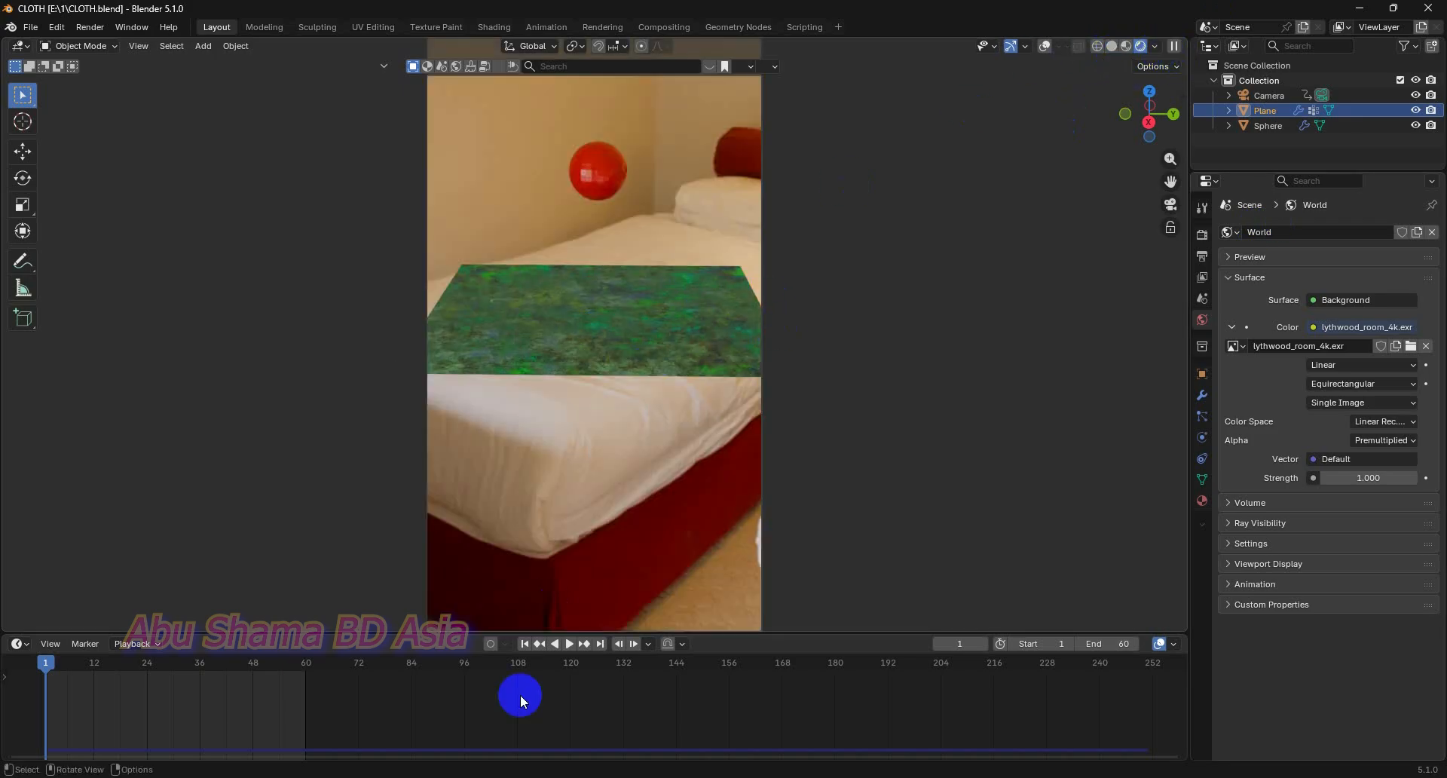
{"action": "left_click", "coordinate": [569, 644]}
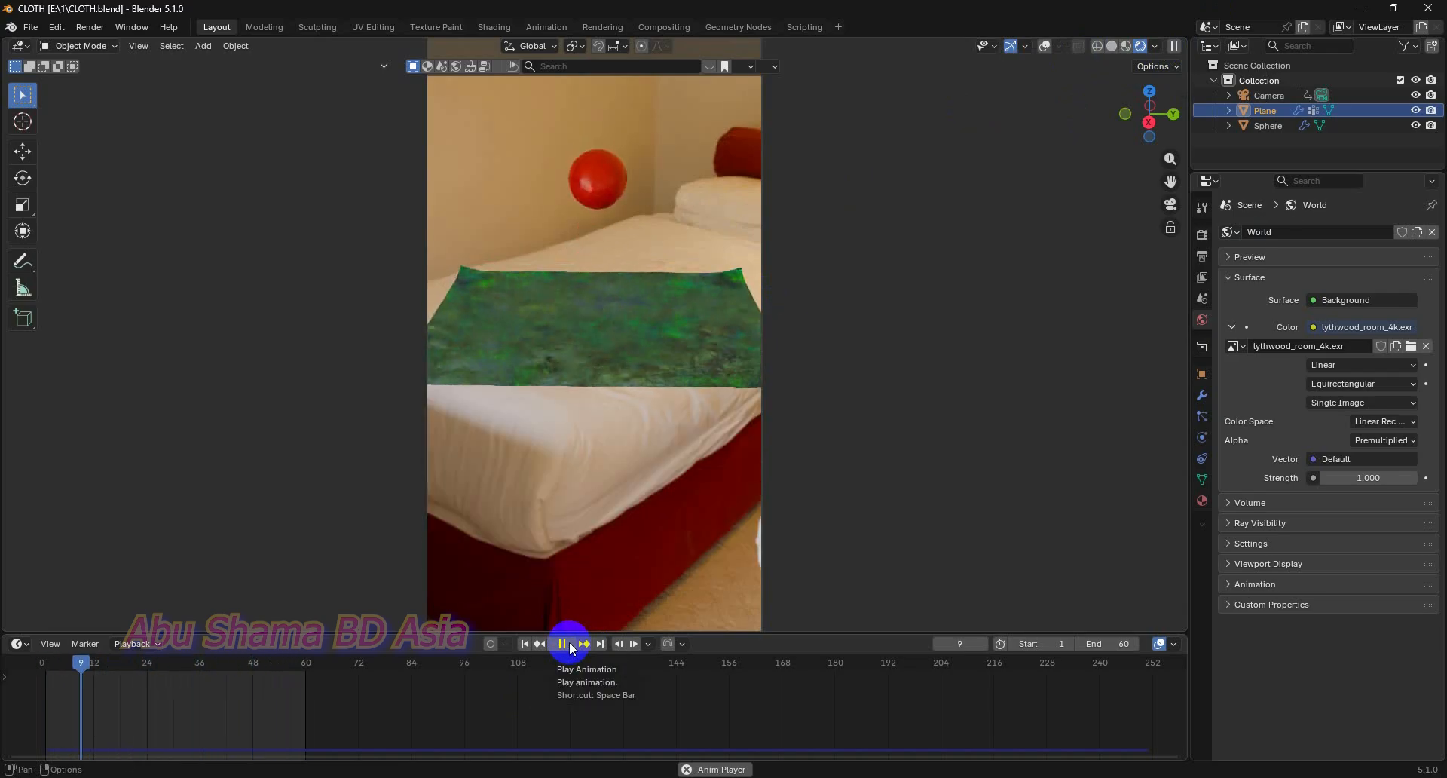
{"action": "left_click", "coordinate": [525, 644]}
- Replace the sphere's soft body bake with one using a mass of 10 kg, and play the animation with overlays shown
{"action": "left_click", "coordinate": [599, 169]}
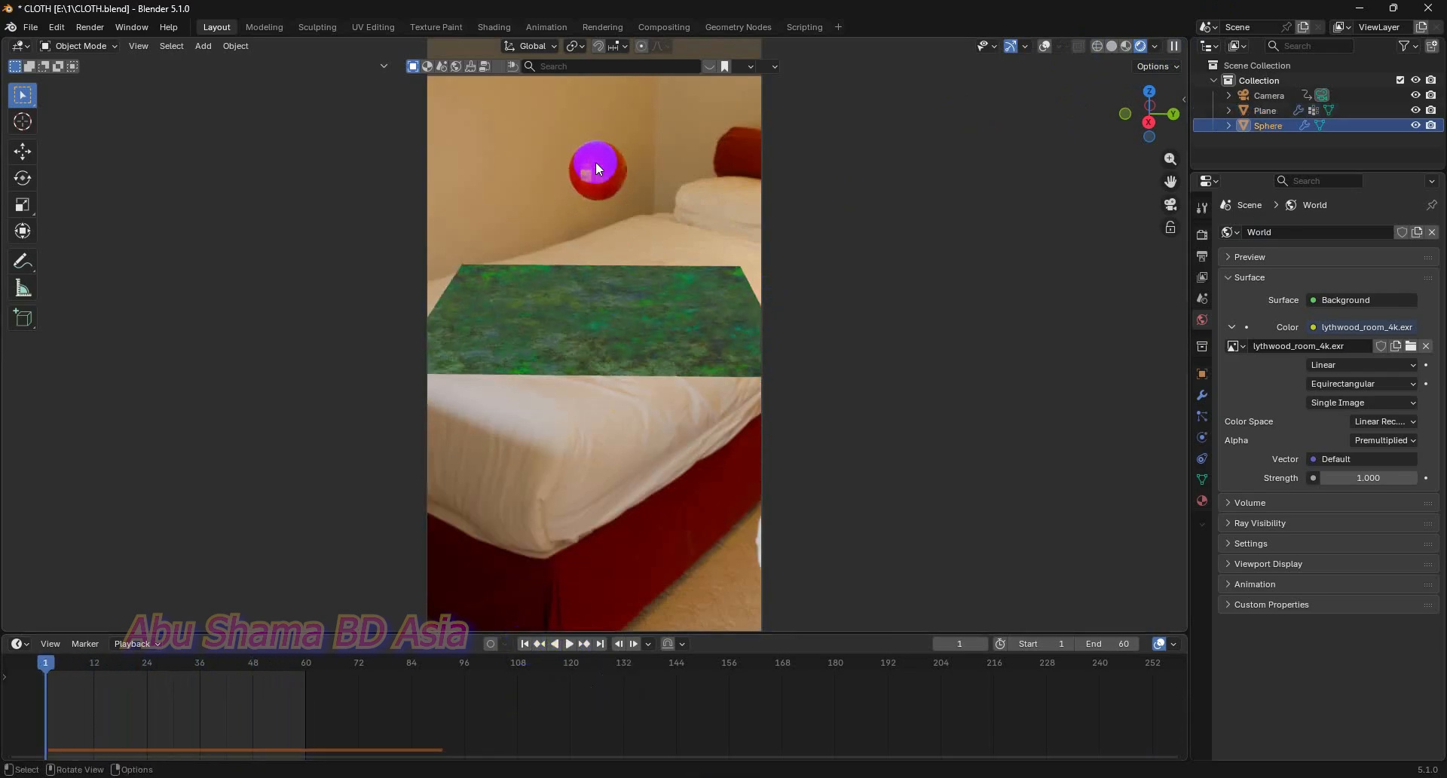
{"action": "left_click", "coordinate": [1045, 46]}
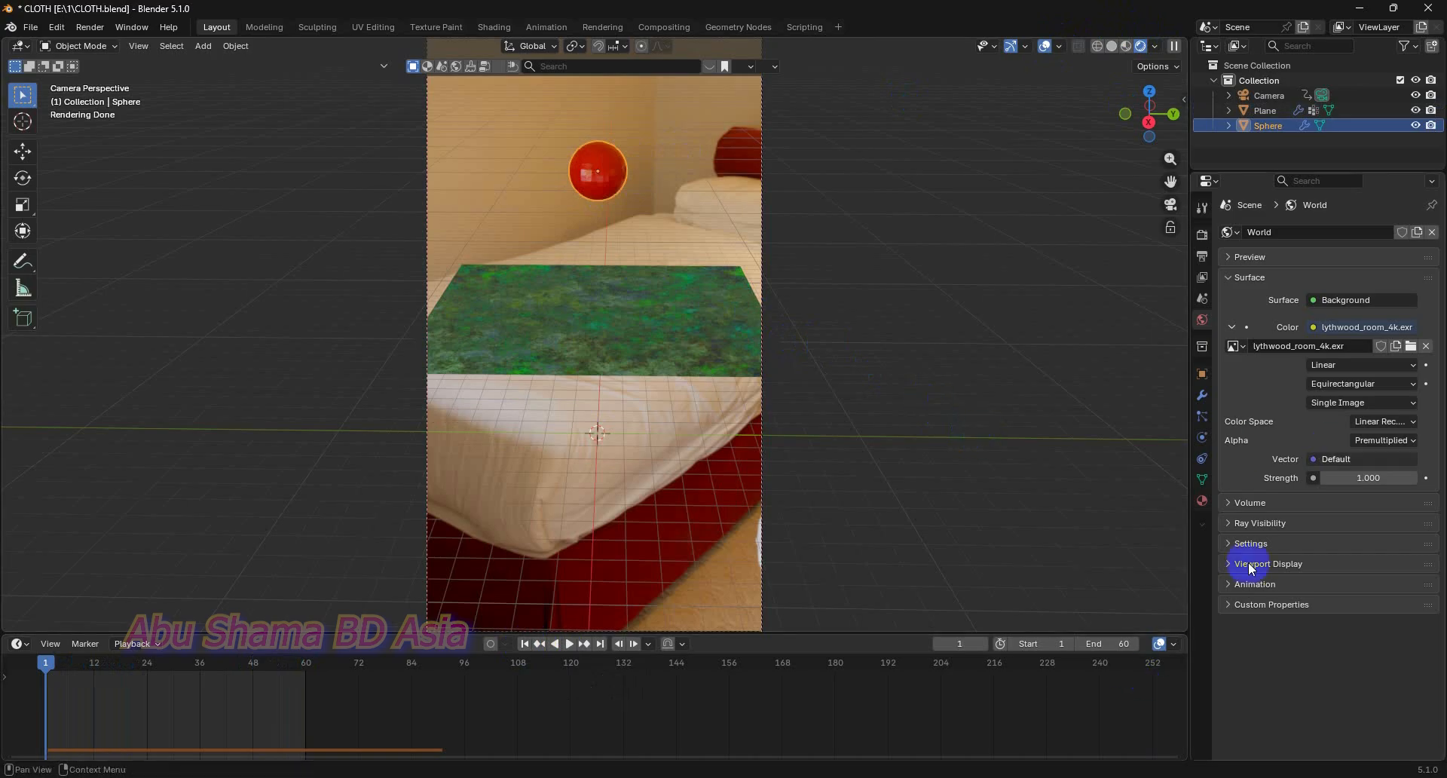
{"action": "left_click", "coordinate": [1203, 444]}
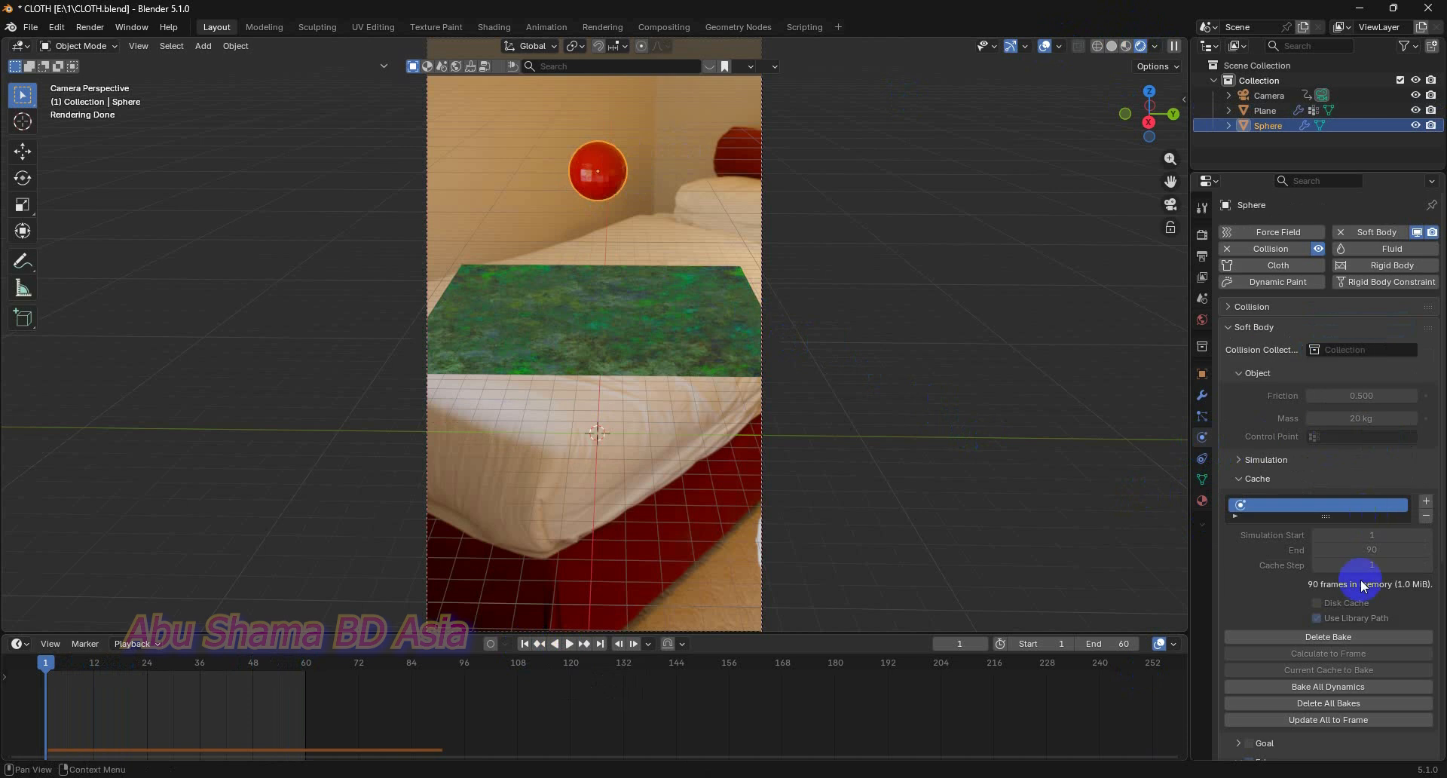
{"action": "left_click", "coordinate": [1376, 415]}
{"action": "type", "text": "10"}
{"action": "key", "text": "Return"}
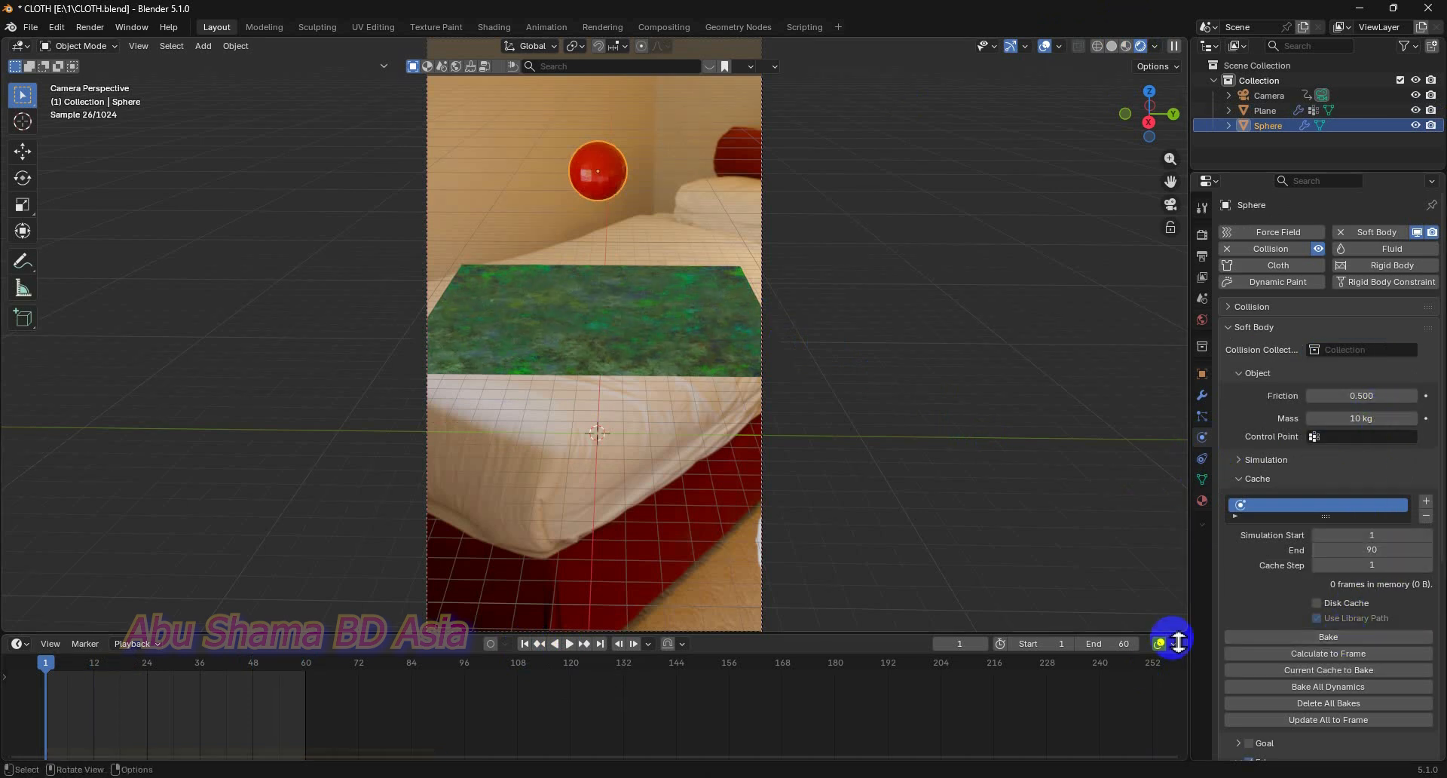
{"action": "left_click", "coordinate": [1291, 635]}
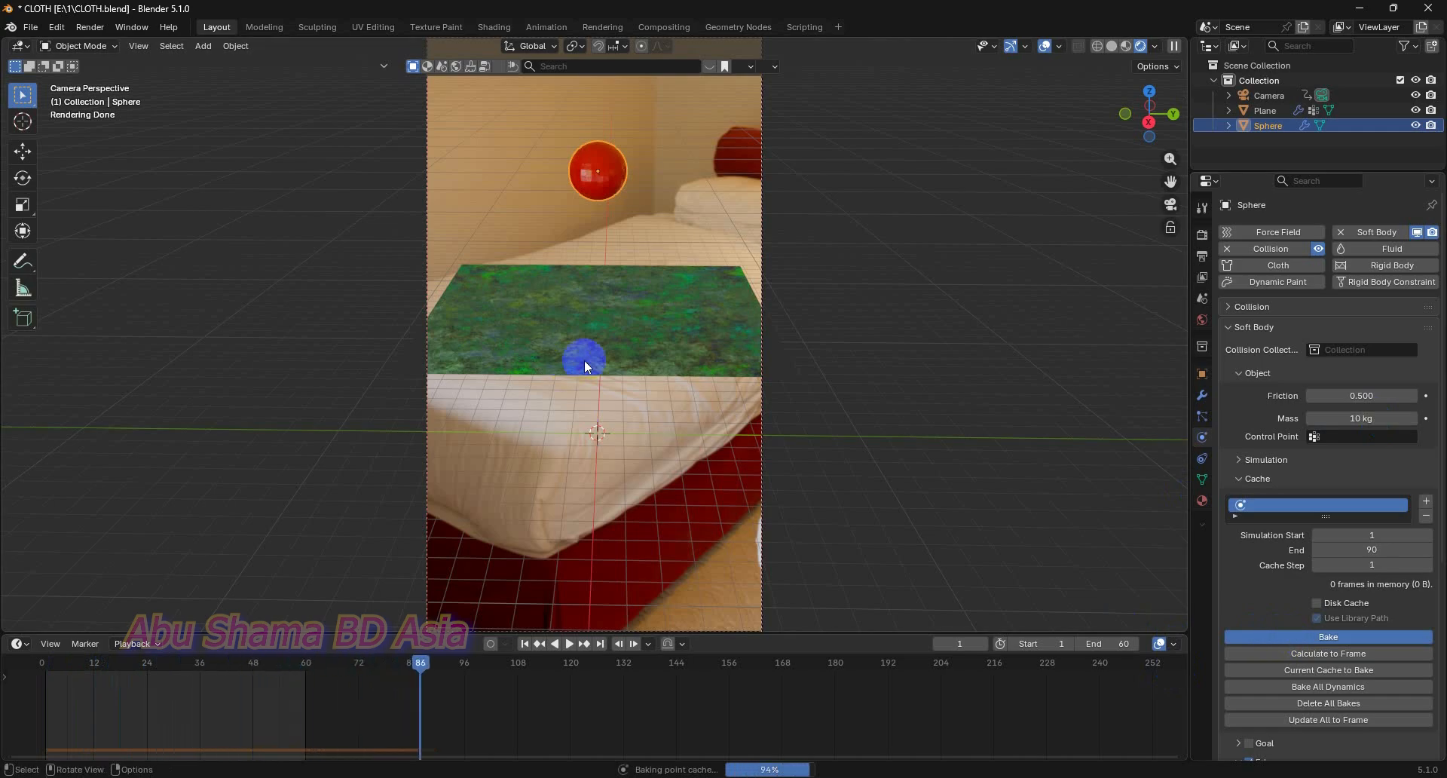
{"action": "left_click", "coordinate": [571, 644]}
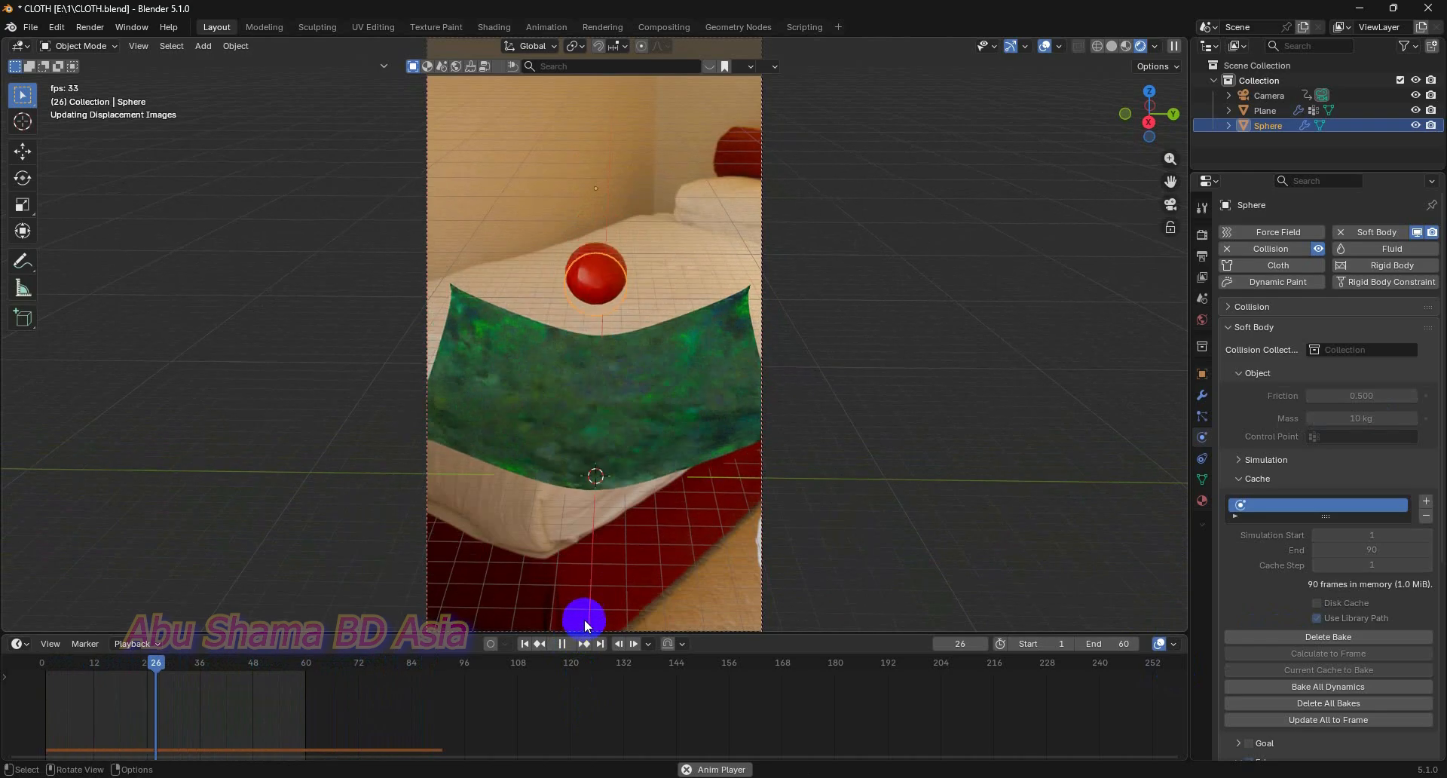
{"action": "left_click", "coordinate": [1005, 255]}
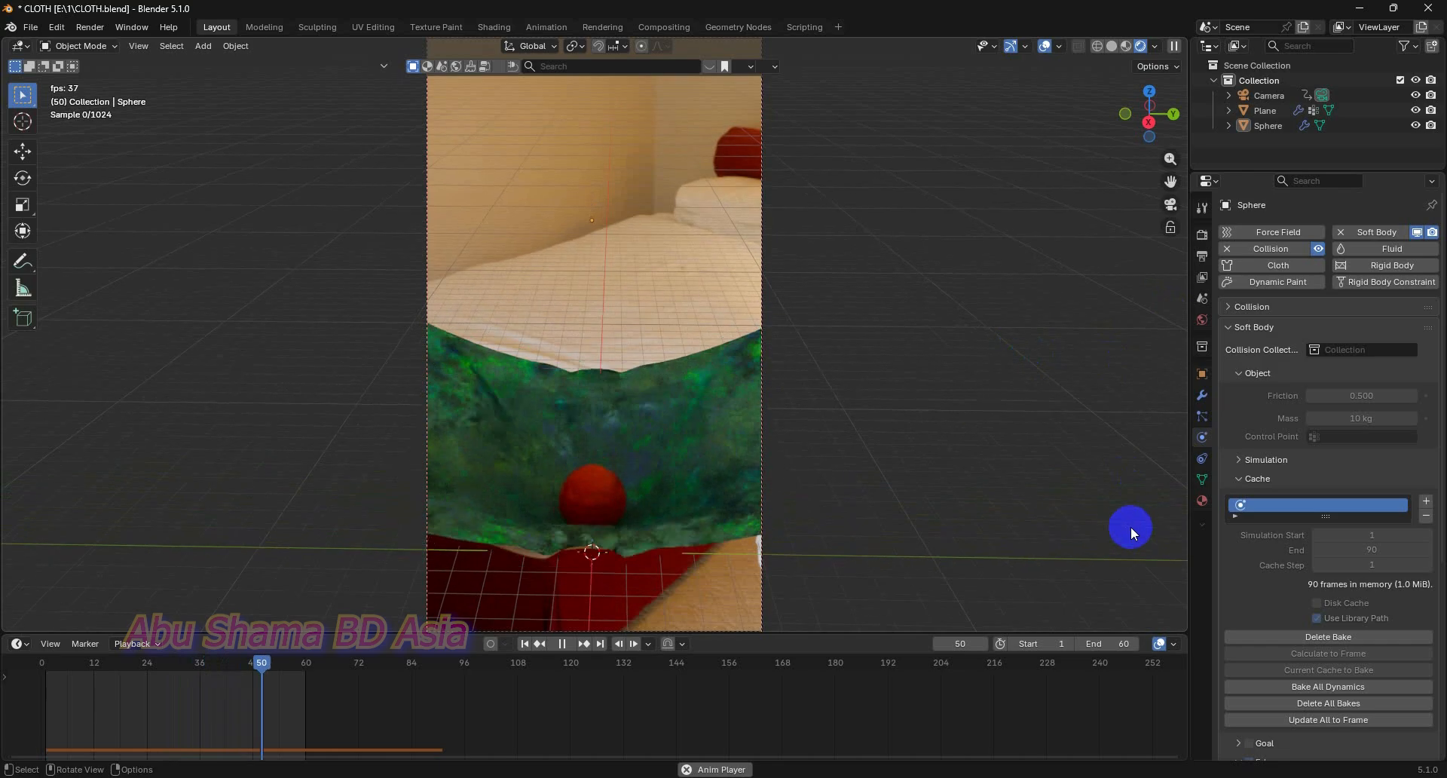
- Set the render output path to the existing file F:\Shorts\10 kg0001-0060.mp4
{"action": "left_click", "coordinate": [1202, 256]}
{"action": "left_click", "coordinate": [1425, 534]}
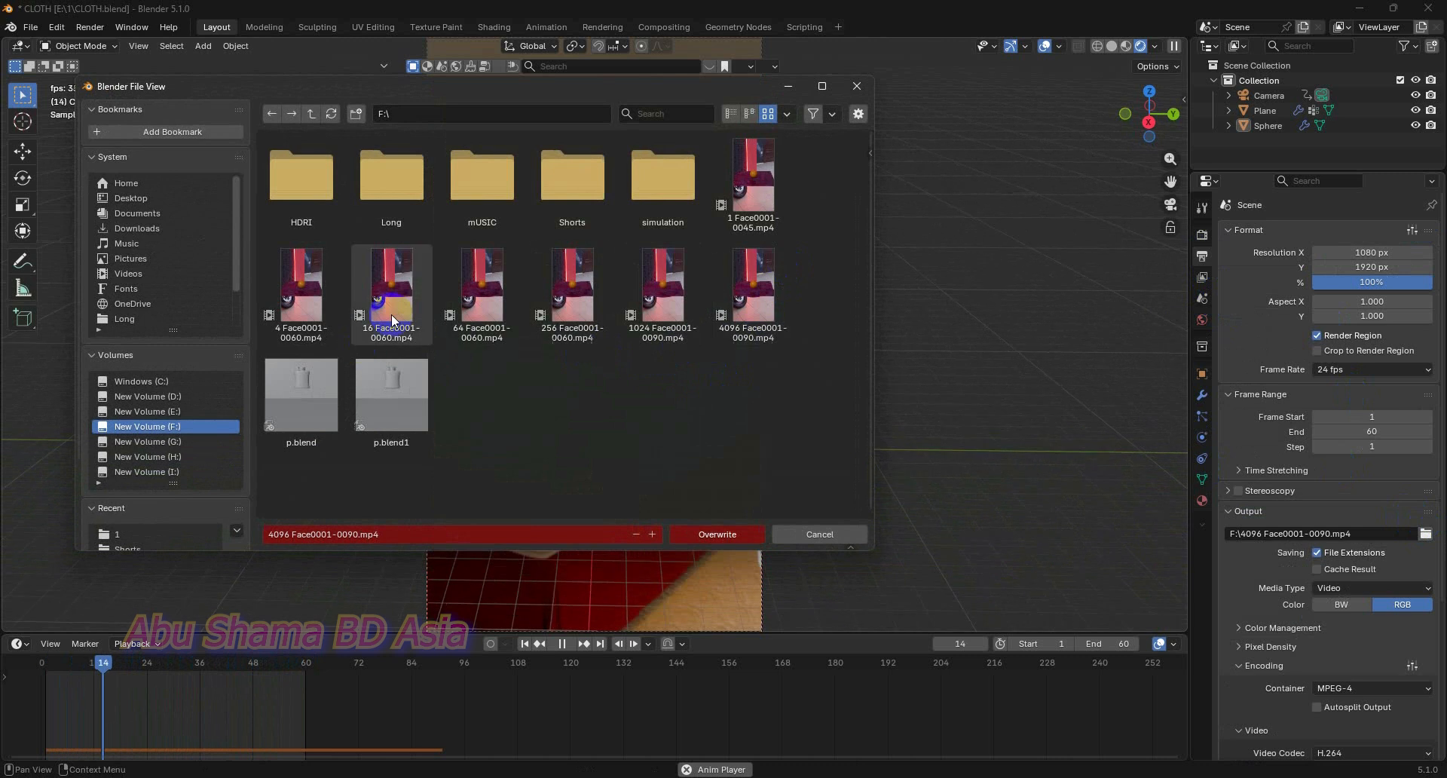
{"action": "left_click", "coordinate": [590, 217]}
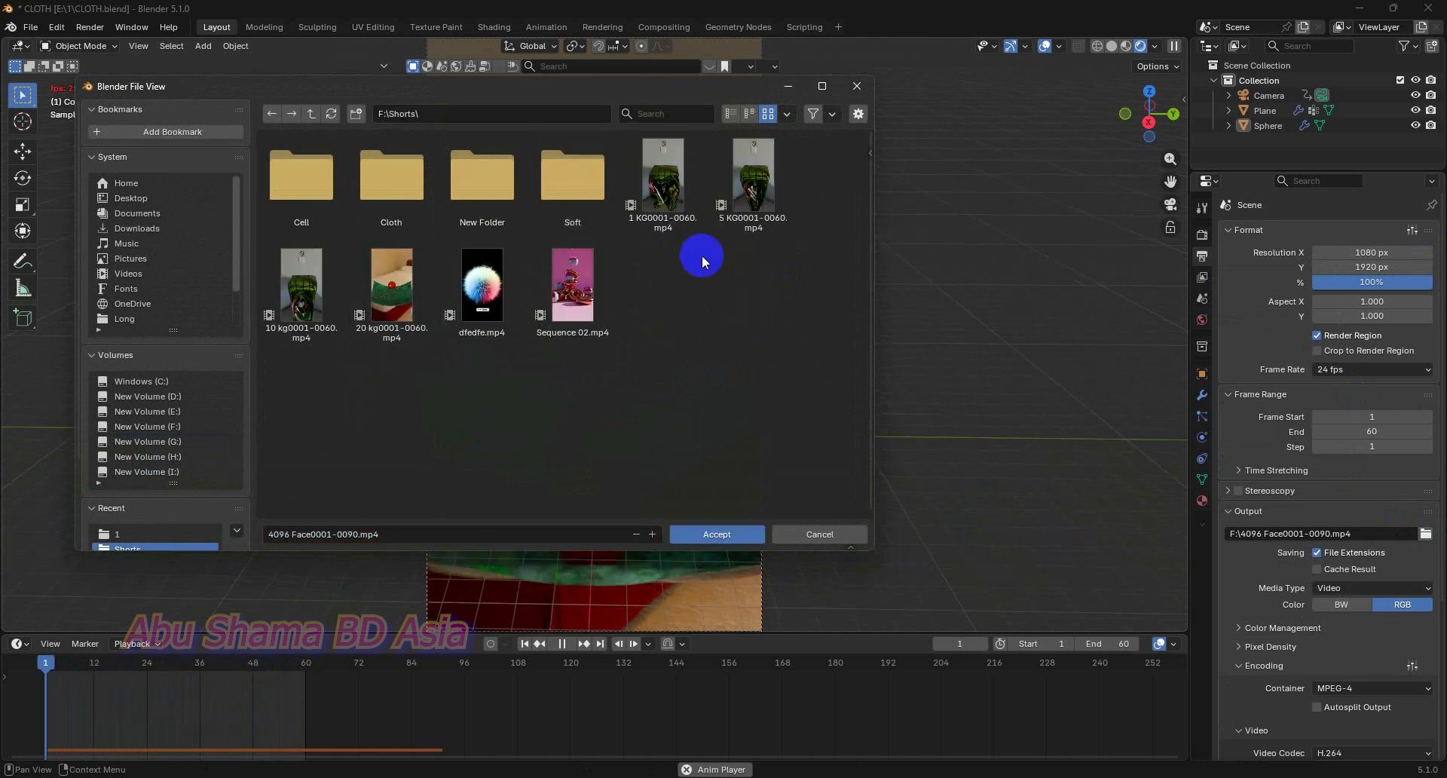
{"action": "double_click", "coordinate": [321, 317]}
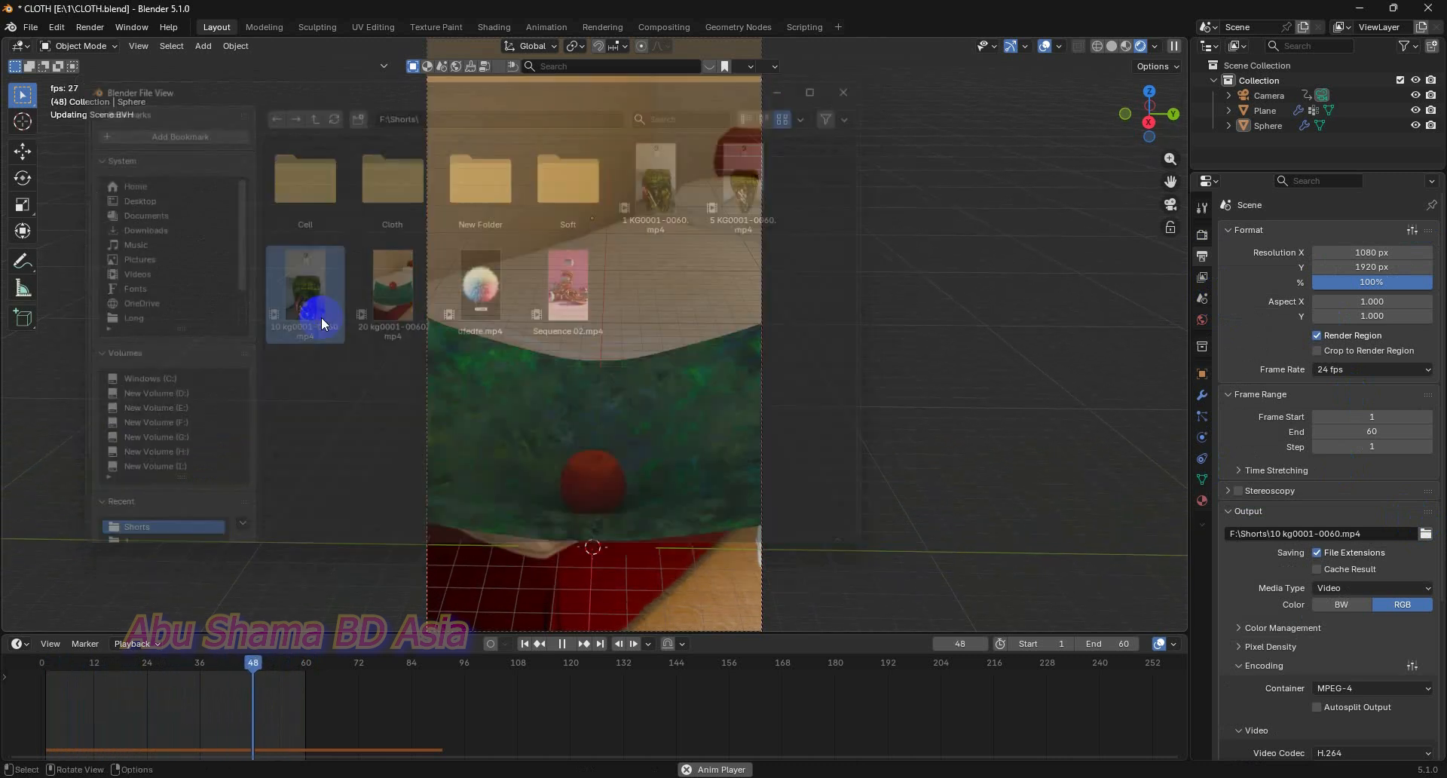
- Render the 60-frame animation to the 10 kg video and close the finished render
{"action": "left_click", "coordinate": [90, 27]}
{"action": "left_click", "coordinate": [121, 60]}
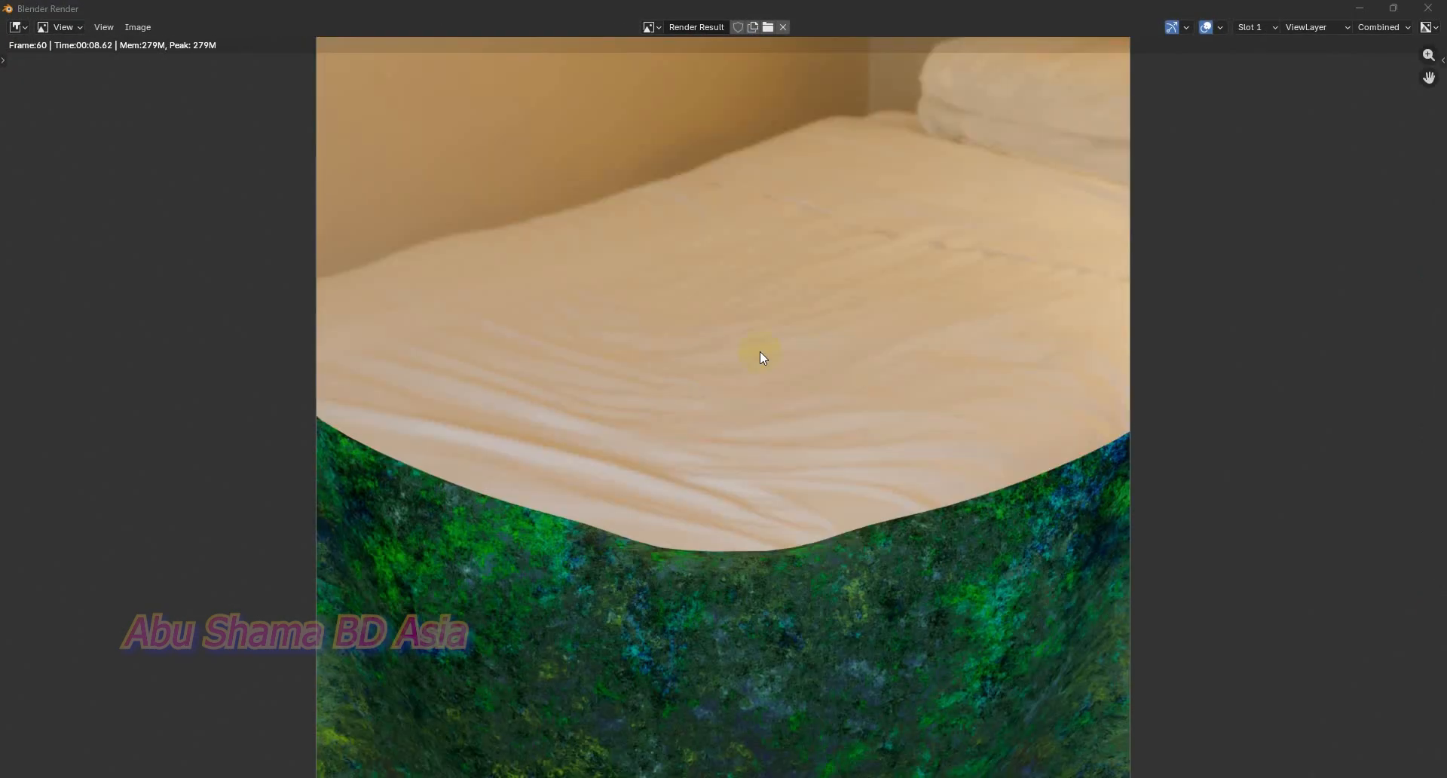
{"action": "left_click", "coordinate": [1415, 10]}
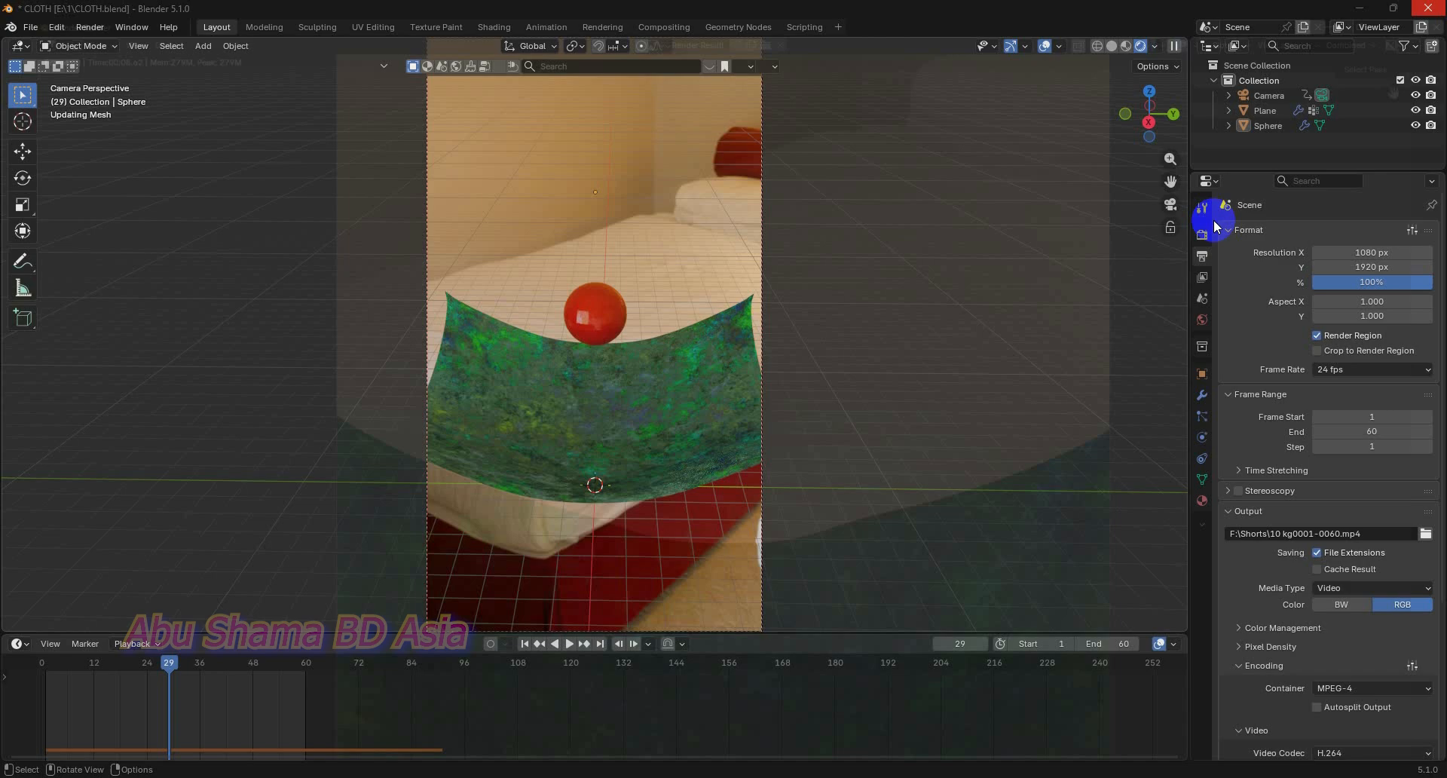
- From frame 1, replace the sphere's soft body bake with one using a mass of 5 kg, and play the animation with the sphere deselected
{"action": "left_click", "coordinate": [525, 642]}
{"action": "left_click", "coordinate": [597, 171]}
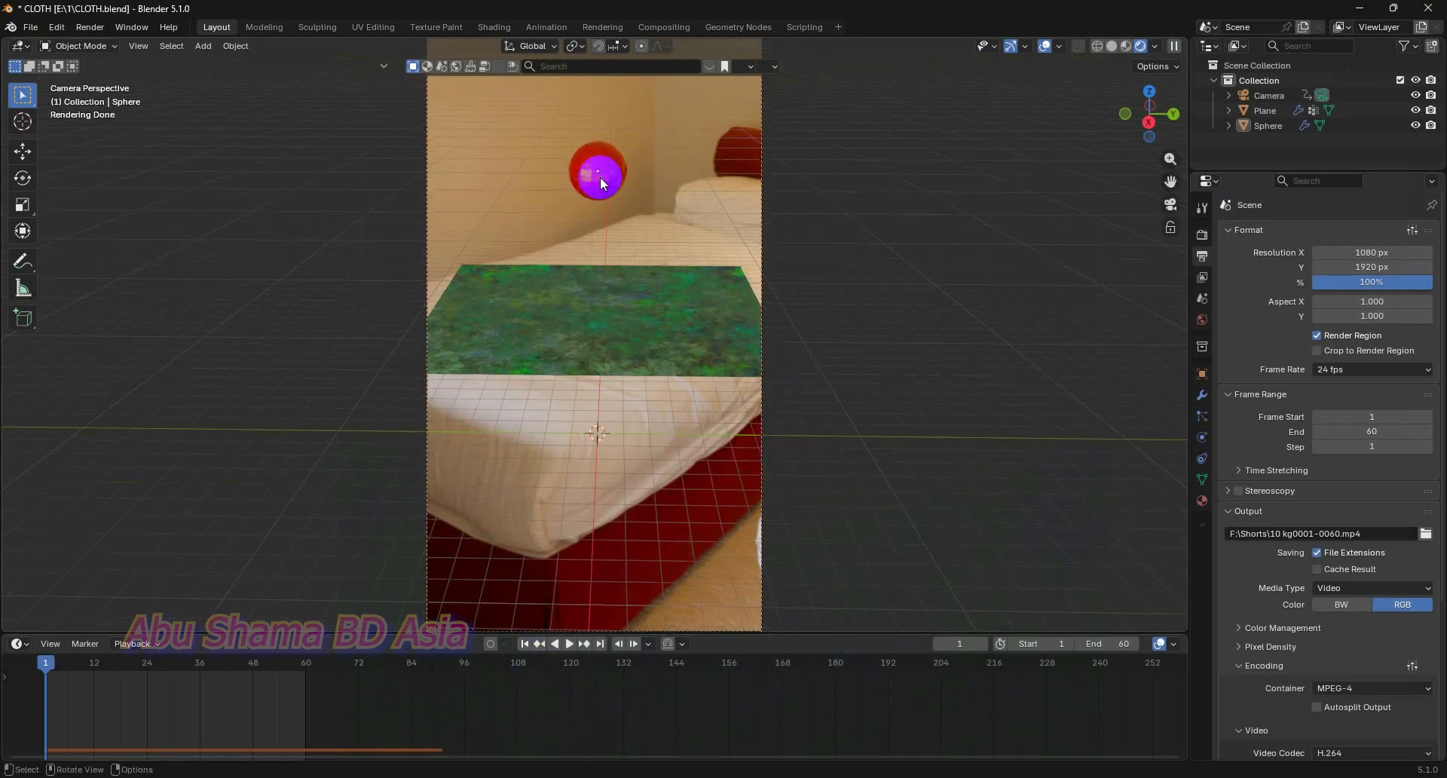
{"action": "left_click", "coordinate": [1202, 457]}
{"action": "left_click", "coordinate": [1202, 437]}
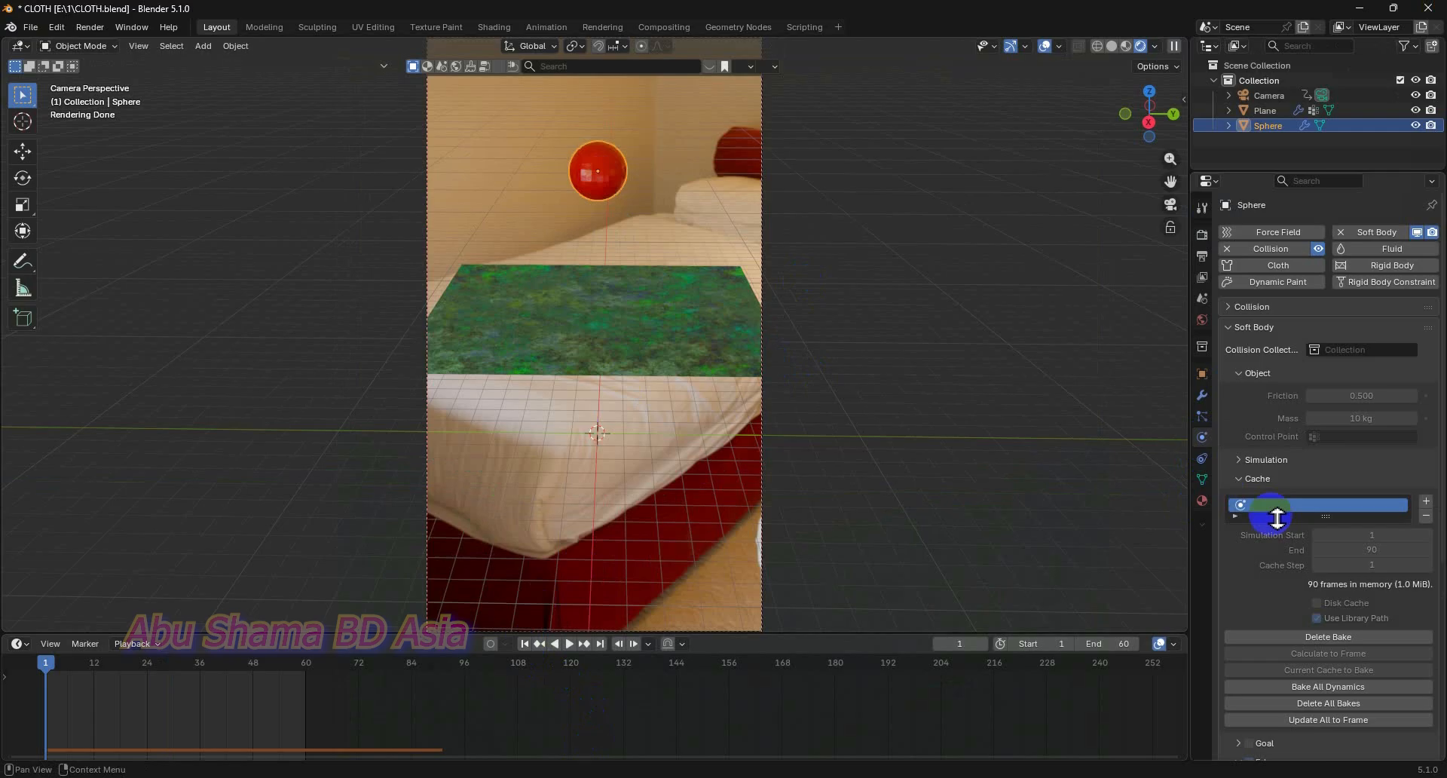
{"action": "left_click", "coordinate": [1331, 637]}
{"action": "left_click", "coordinate": [1376, 420]}
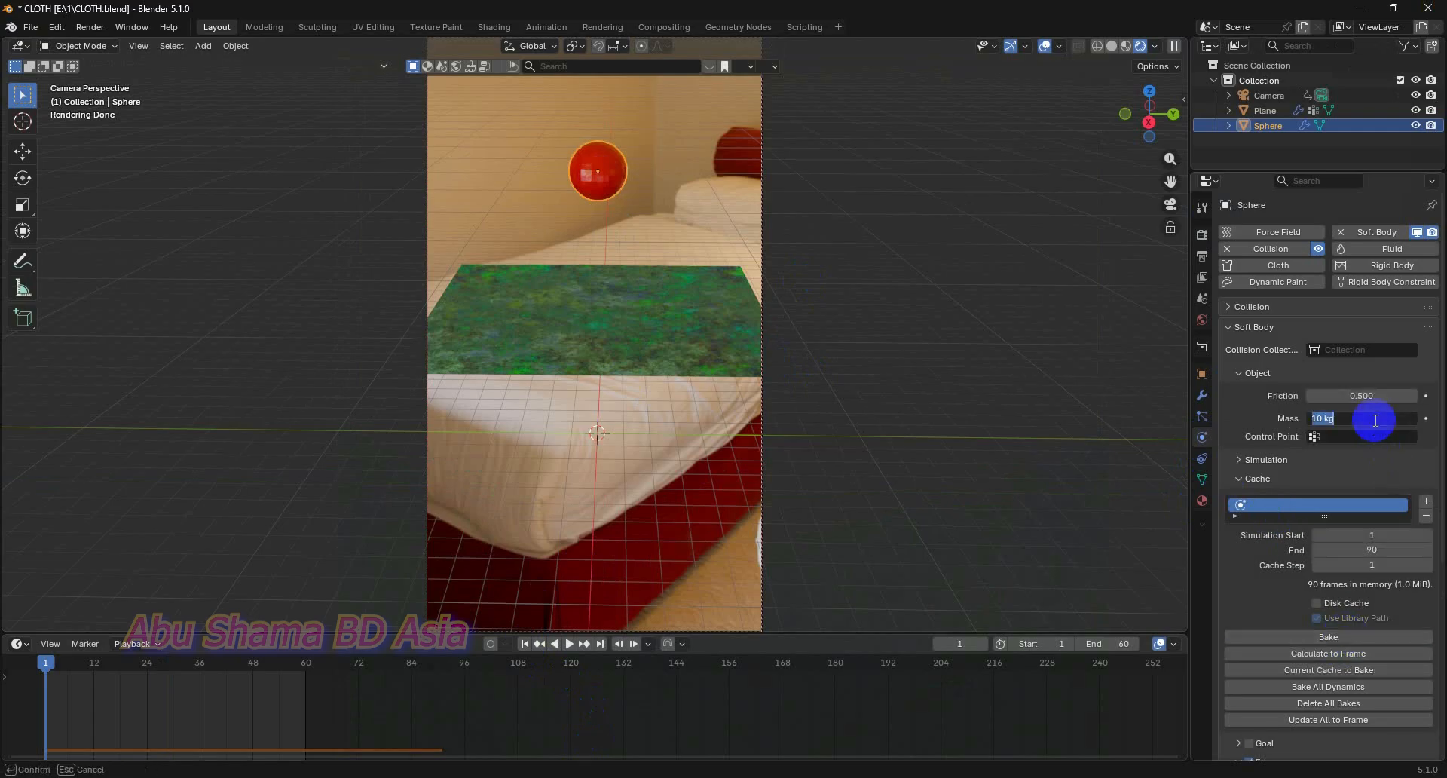
{"action": "type", "text": "5"}
{"action": "key", "text": "Return"}
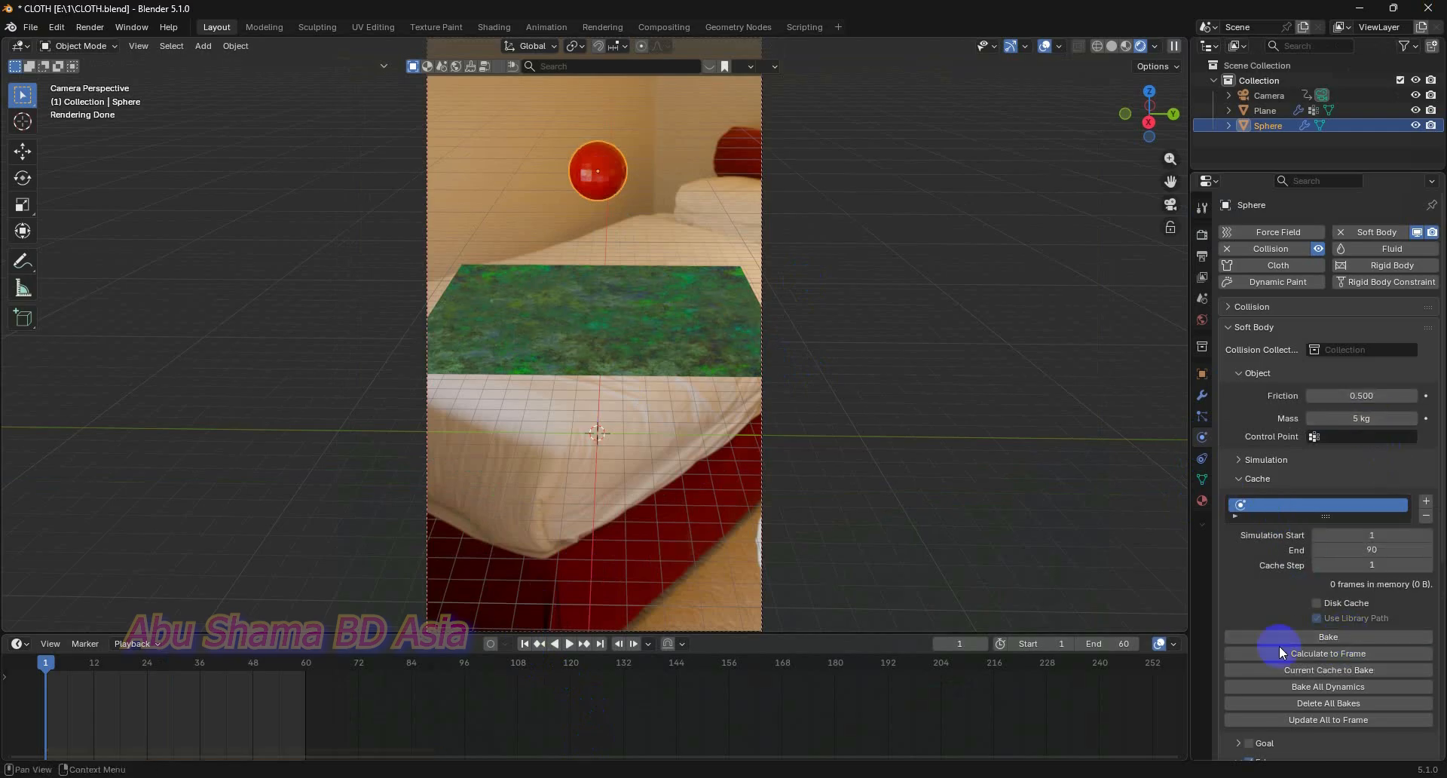
{"action": "left_click", "coordinate": [1337, 637]}
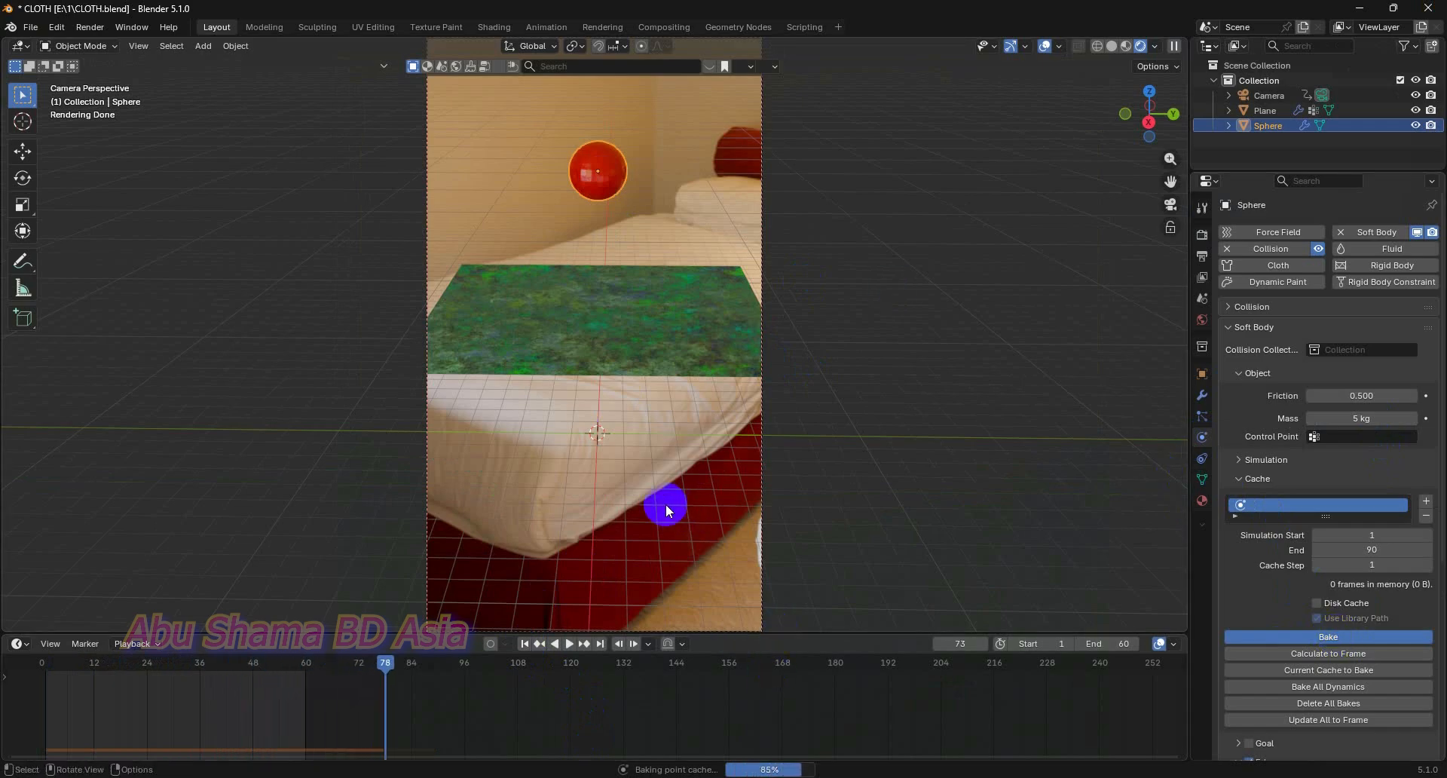
{"action": "left_click", "coordinate": [569, 643]}
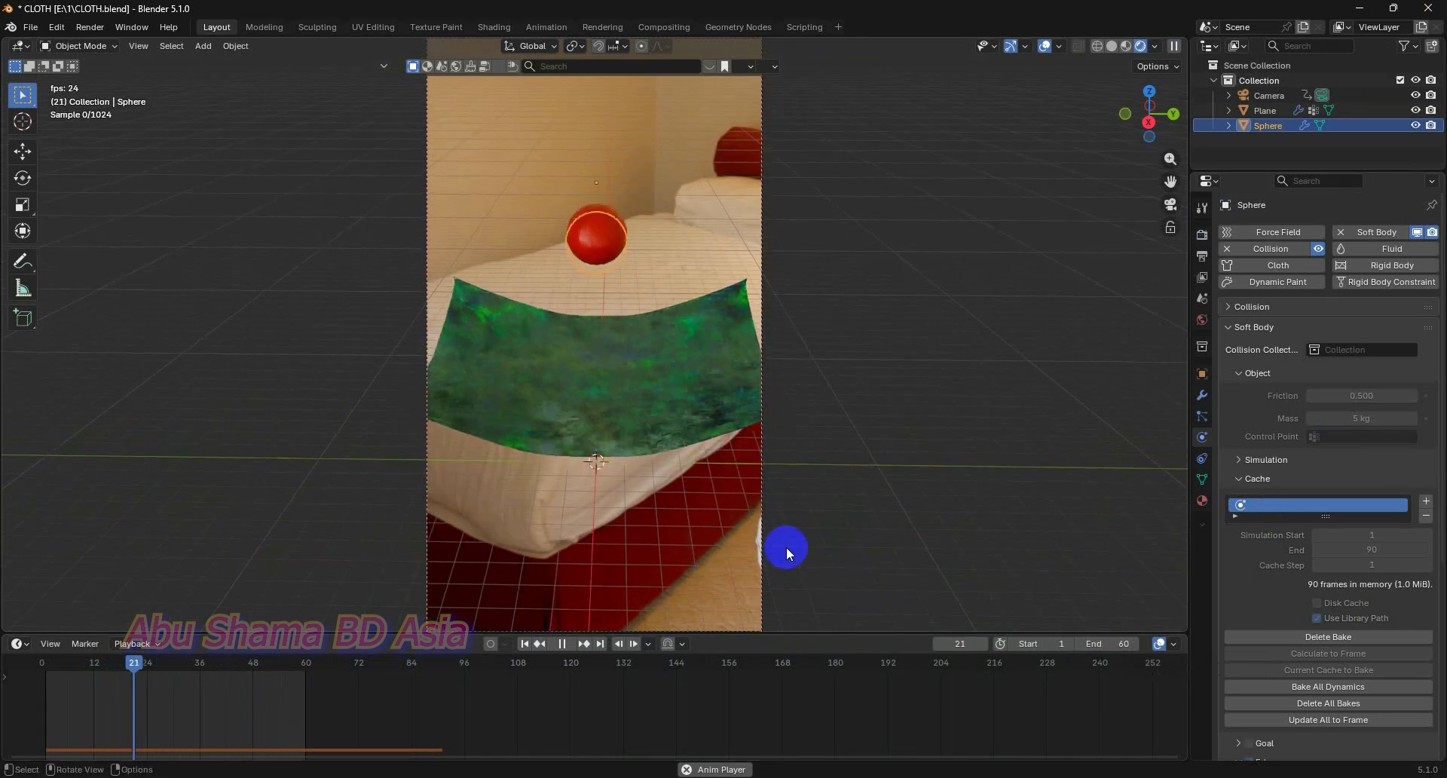
{"action": "left_click", "coordinate": [874, 447]}
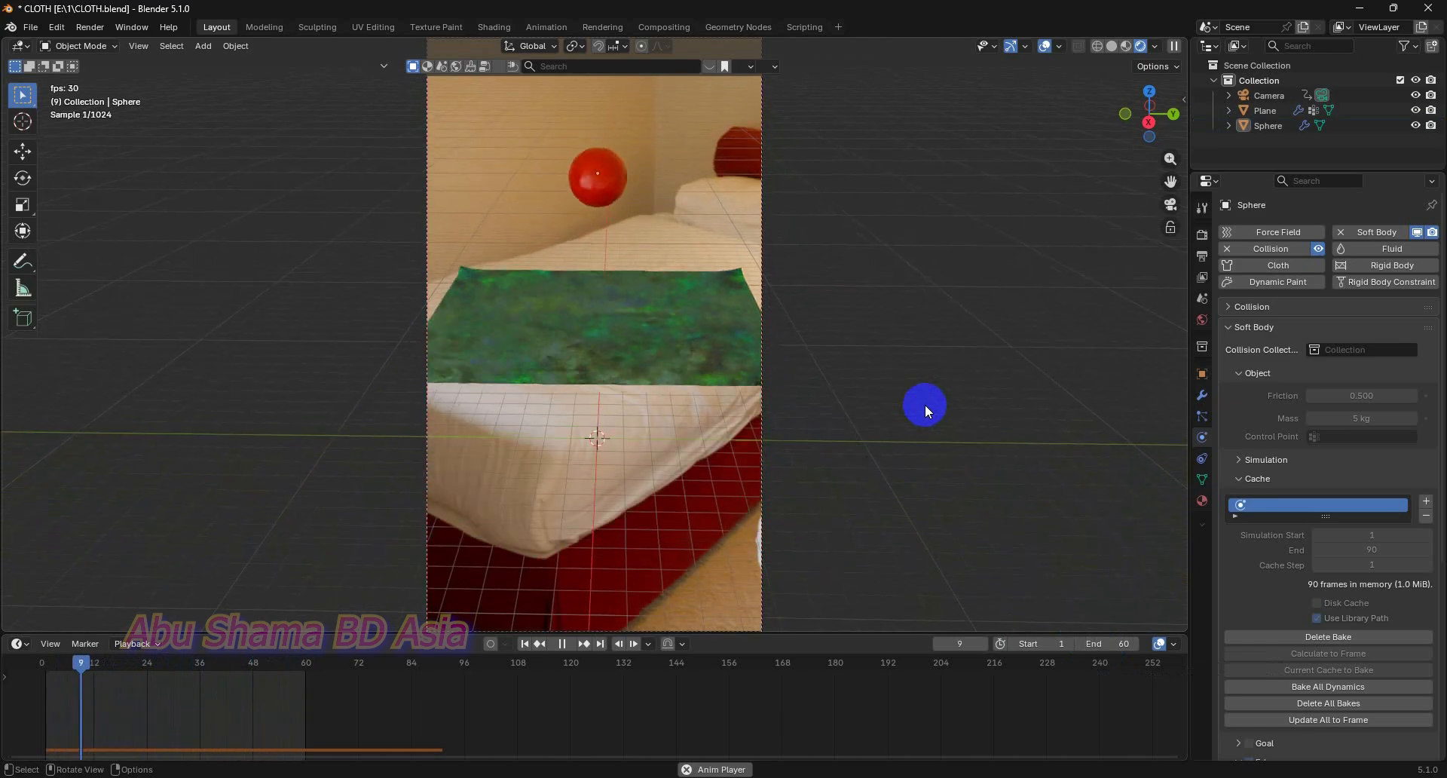
- Set the render output path to the existing file F:\Shorts\5 KG0001-0060.mp4
{"action": "left_click", "coordinate": [1203, 256]}
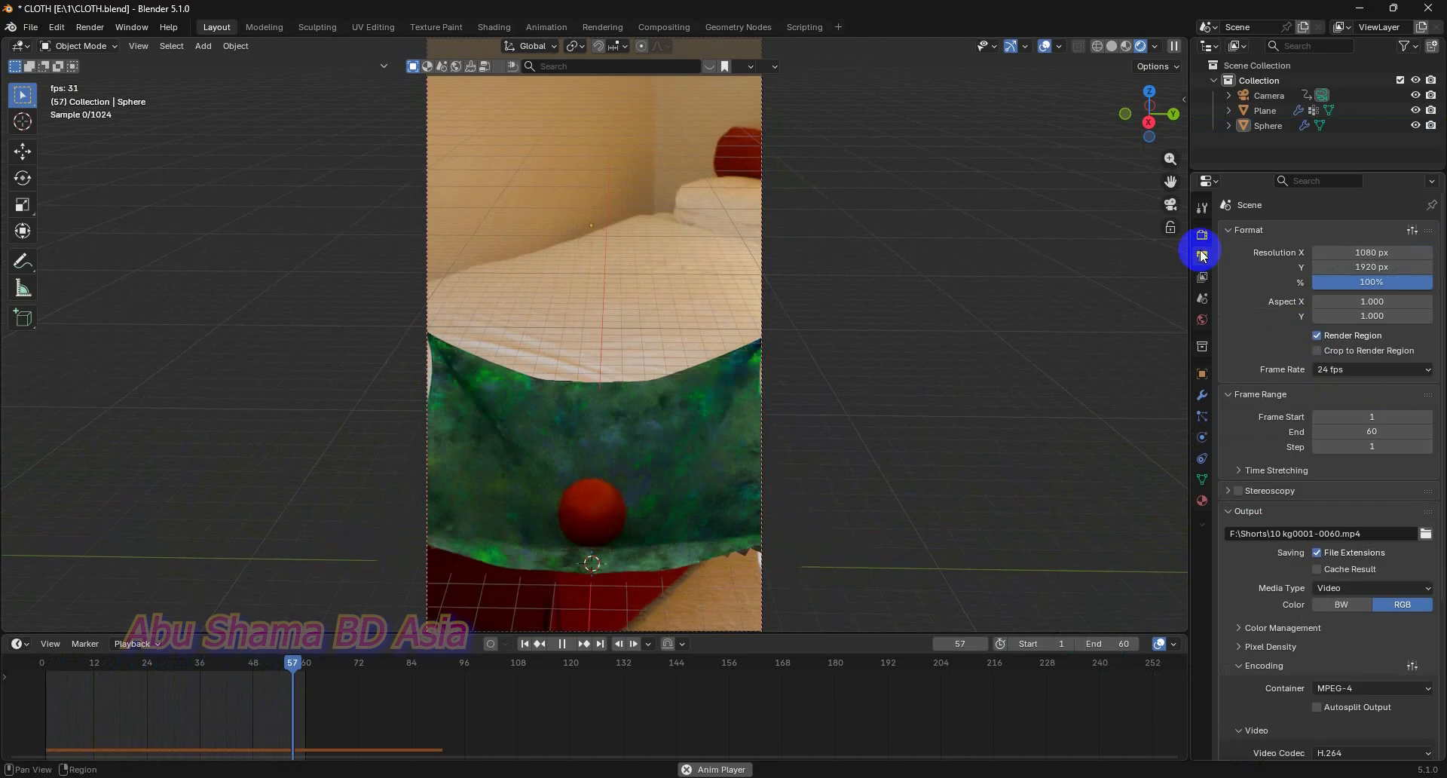
{"action": "left_click", "coordinate": [1424, 533]}
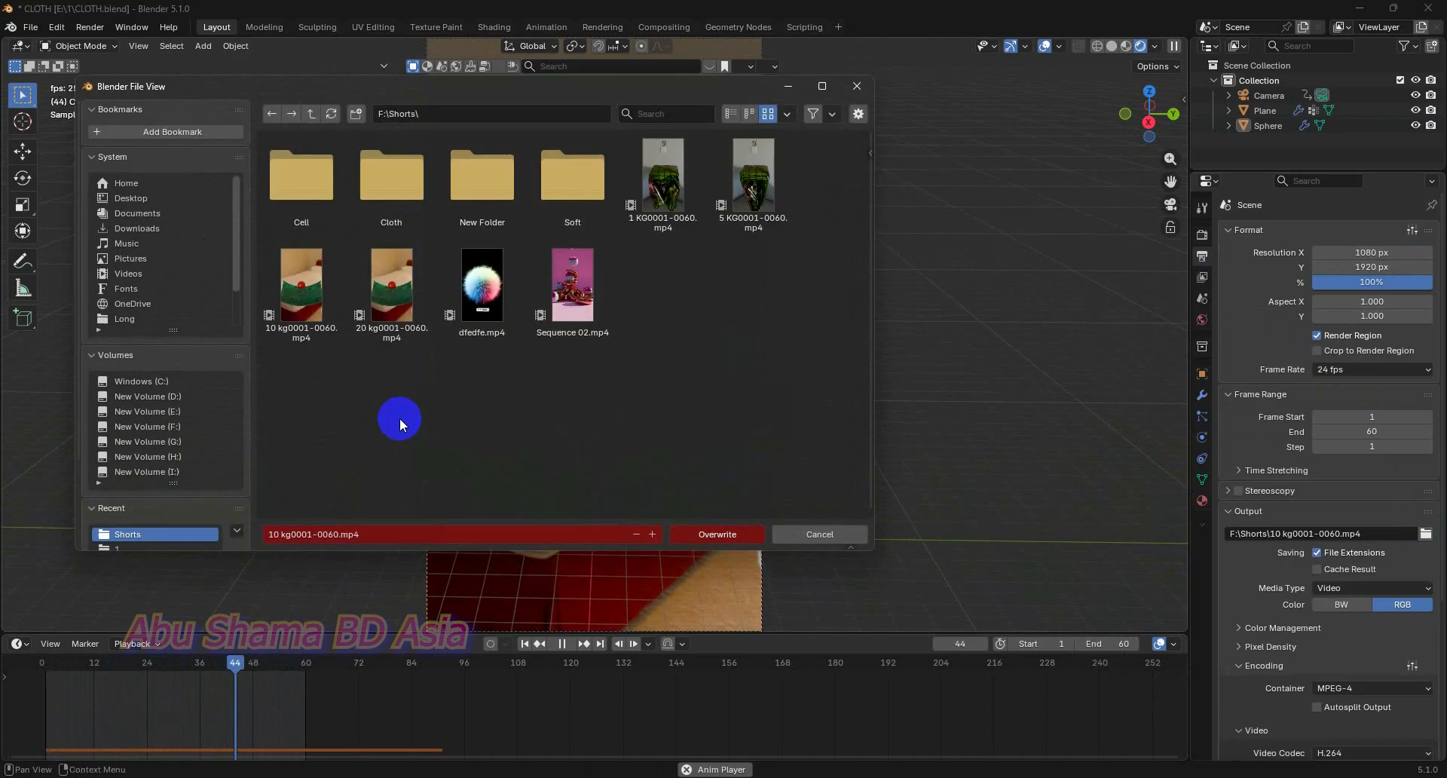
{"action": "double_click", "coordinate": [776, 199]}
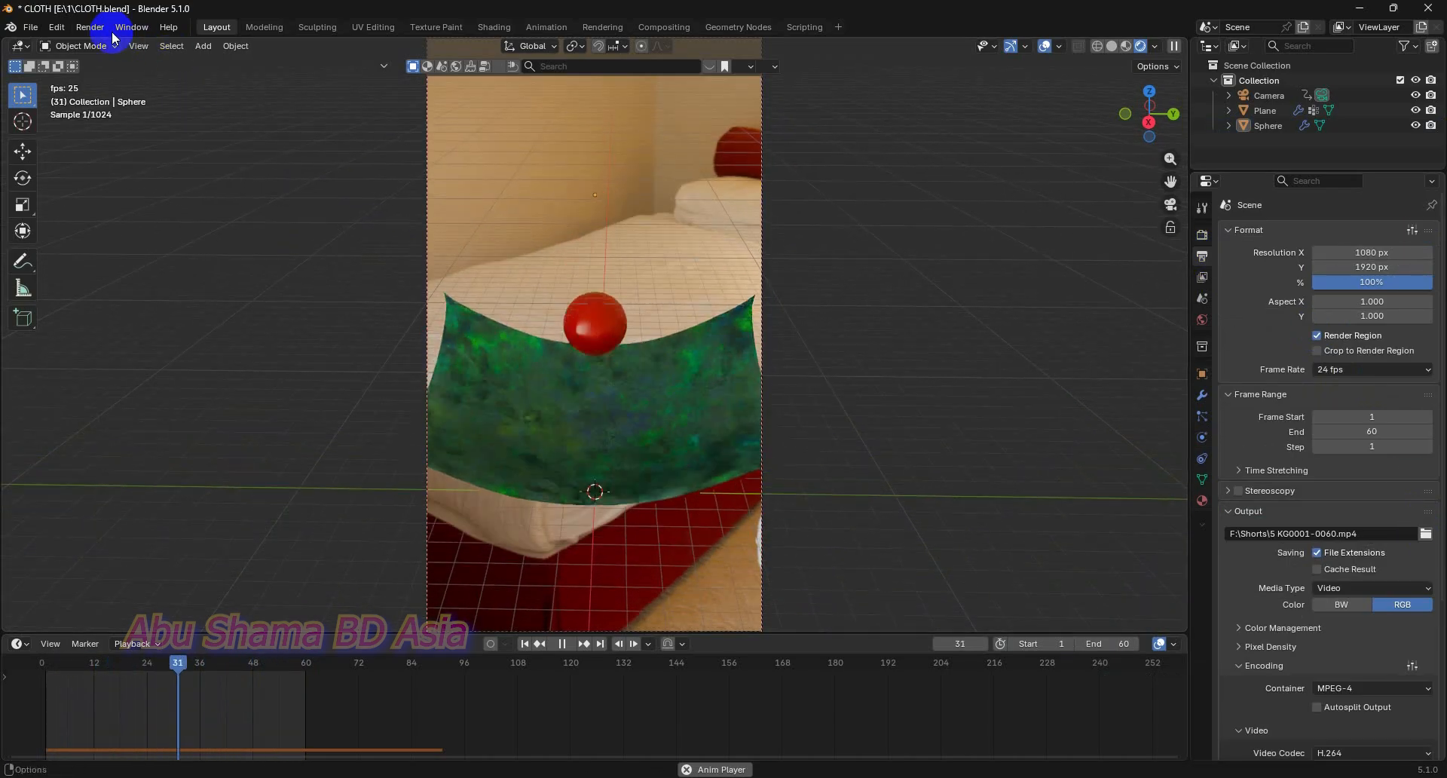
- Render the 5 kg animation, view the whole frame in a maximized render window, and close it once frame 60 is done
{"action": "left_click", "coordinate": [91, 27]}
{"action": "left_click", "coordinate": [130, 59]}
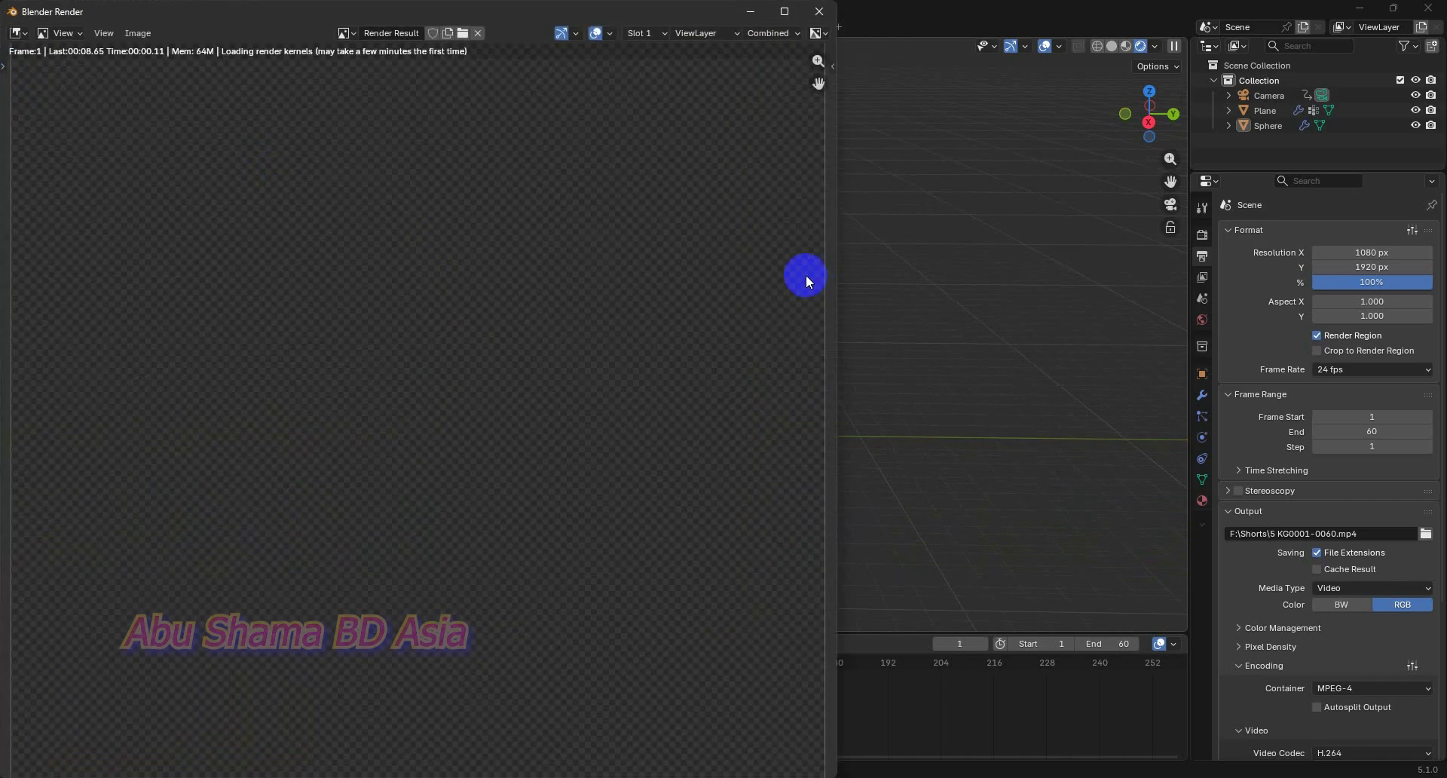
{"action": "left_click", "coordinate": [782, 13]}
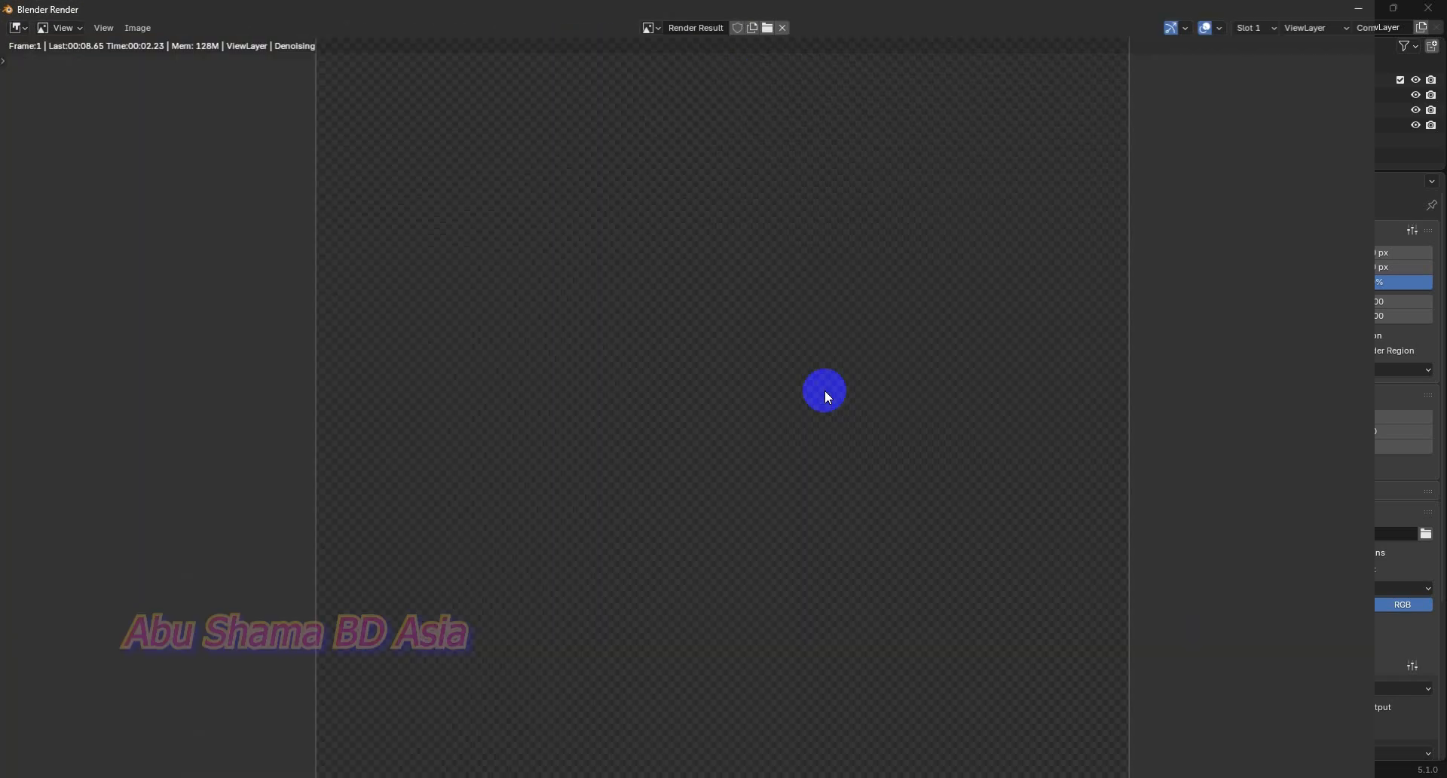
{"action": "scroll", "coordinate": [850, 388], "scroll_direction": "down", "scroll_amount": 3}
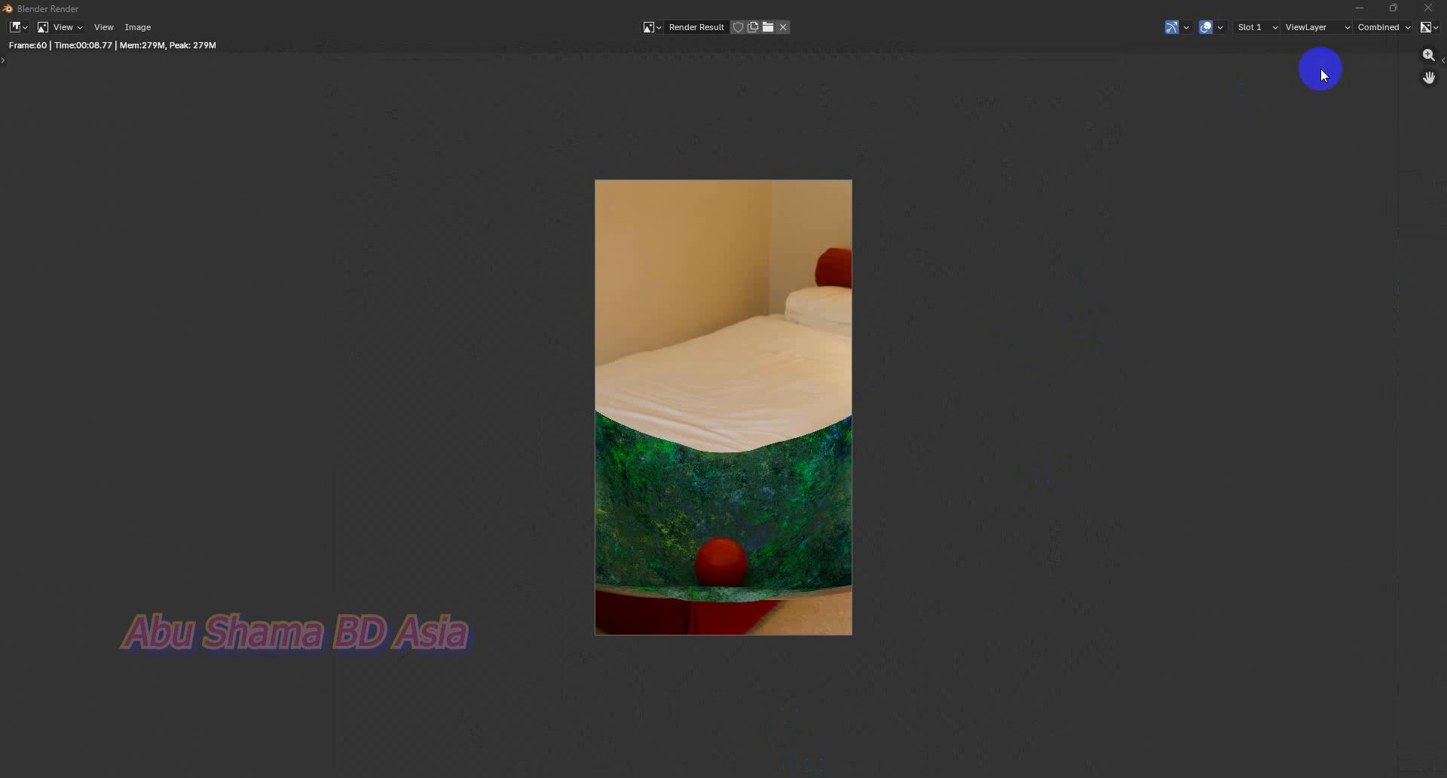
{"action": "left_click", "coordinate": [1429, 9]}
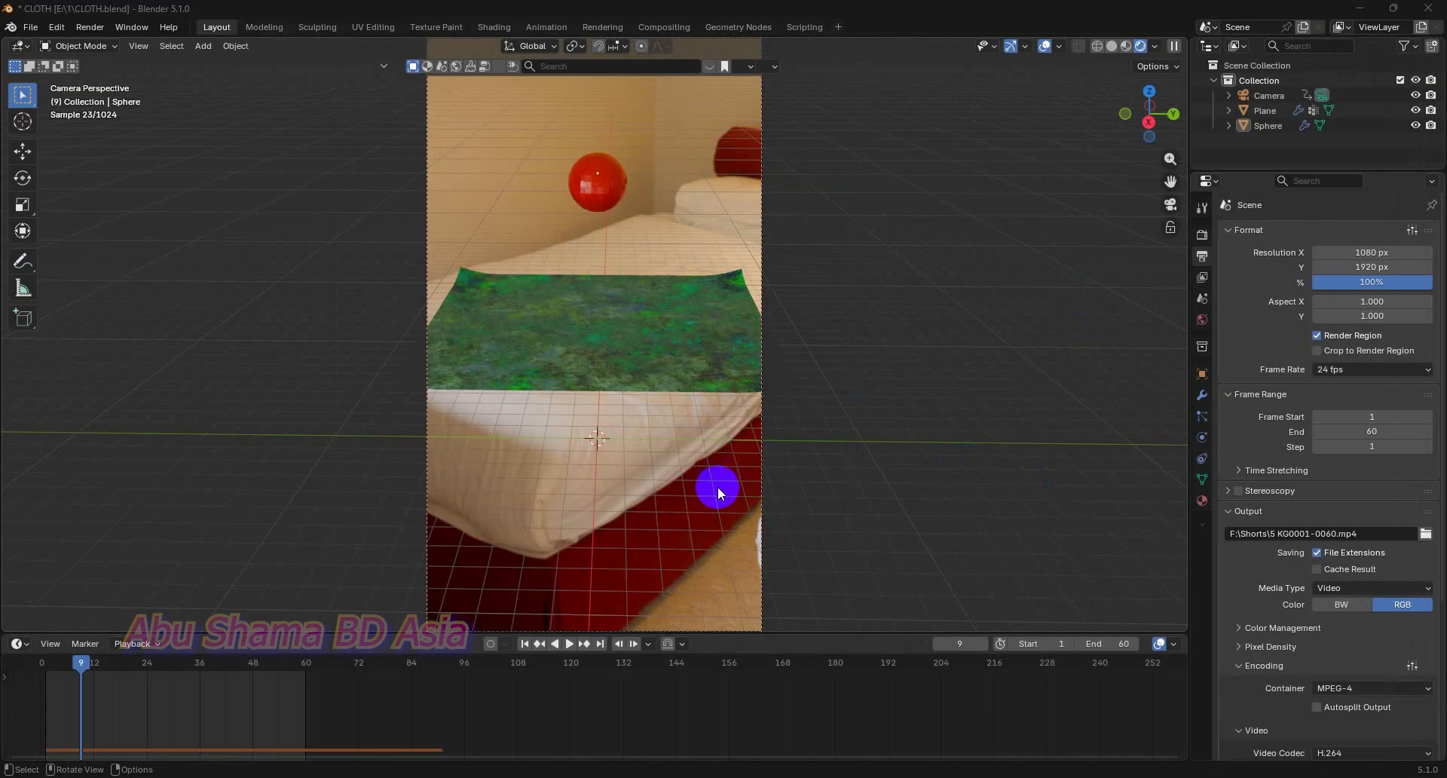
- Replace the sphere's soft body bake with one using a mass of 1 kg, and play the animation
{"action": "left_click", "coordinate": [595, 190]}
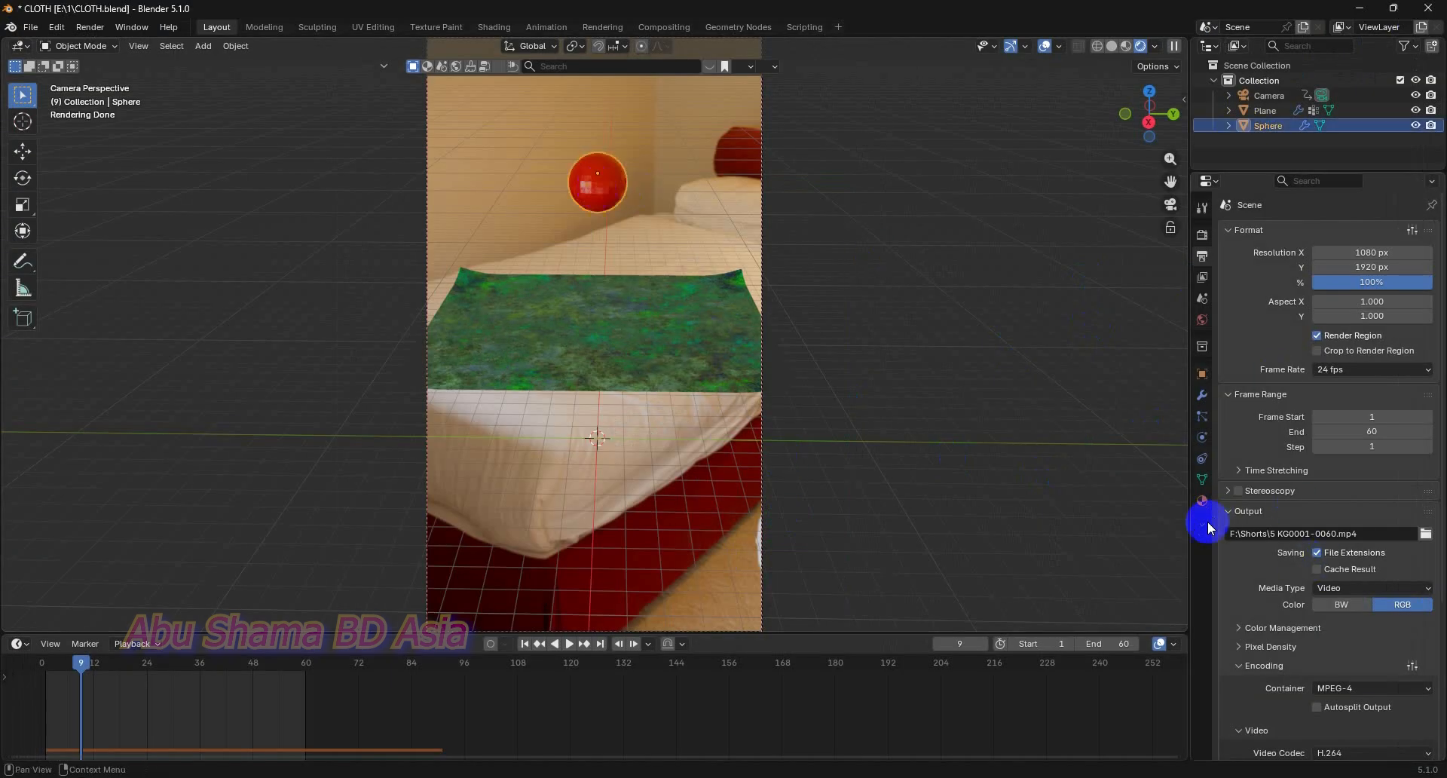
{"action": "left_click", "coordinate": [1201, 458]}
{"action": "left_click", "coordinate": [1203, 438]}
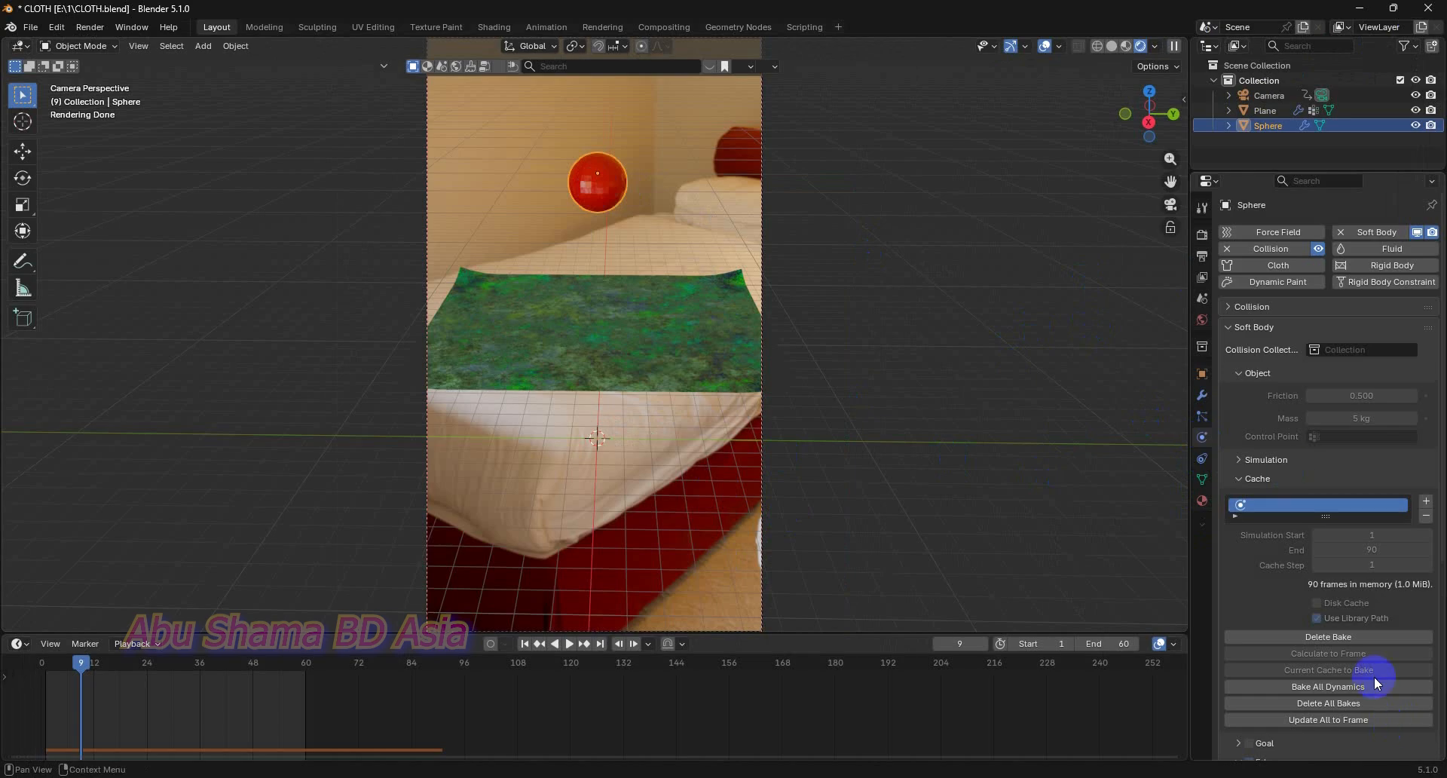
{"action": "left_click", "coordinate": [1356, 636]}
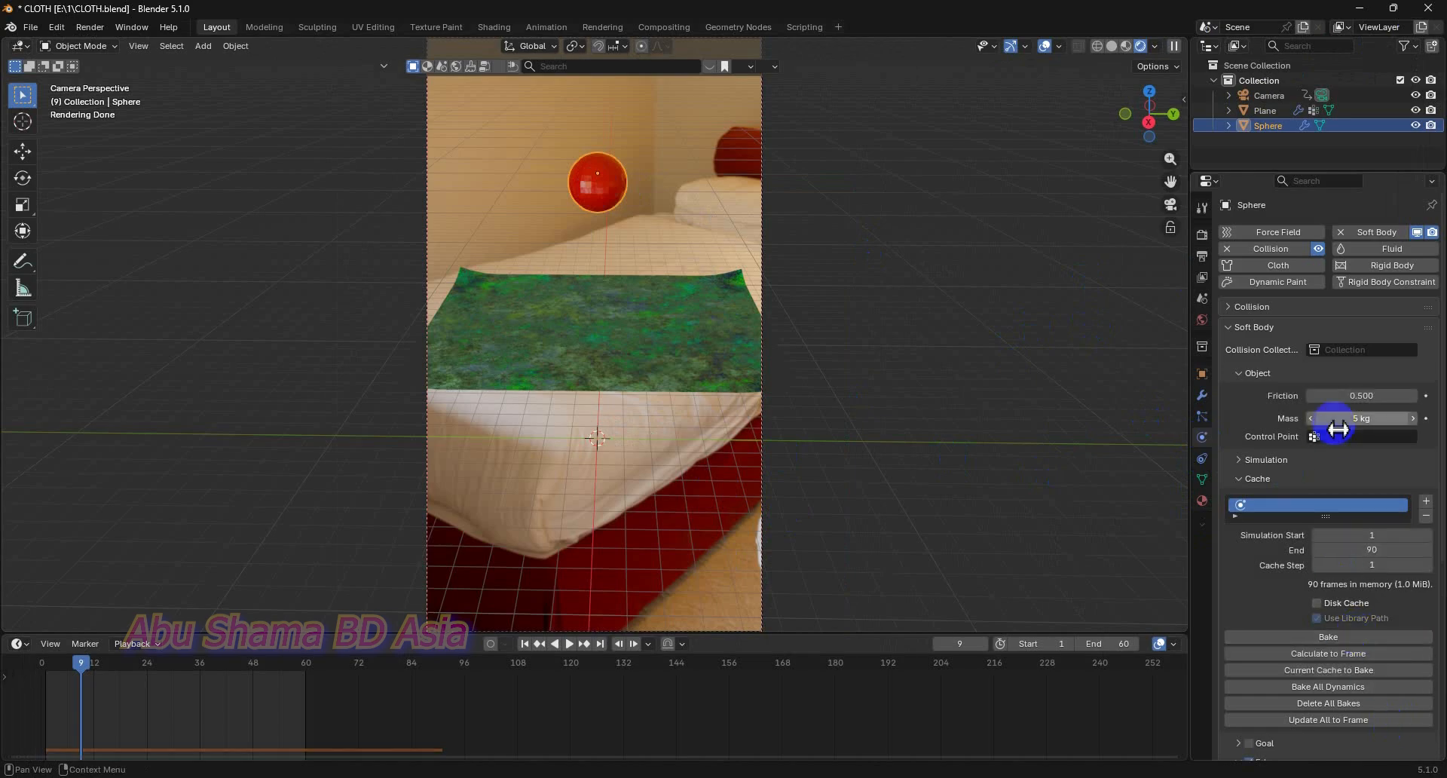
{"action": "left_click", "coordinate": [1378, 419]}
{"action": "type", "text": "1"}
{"action": "key", "text": "Return"}
{"action": "left_click", "coordinate": [1338, 637]}
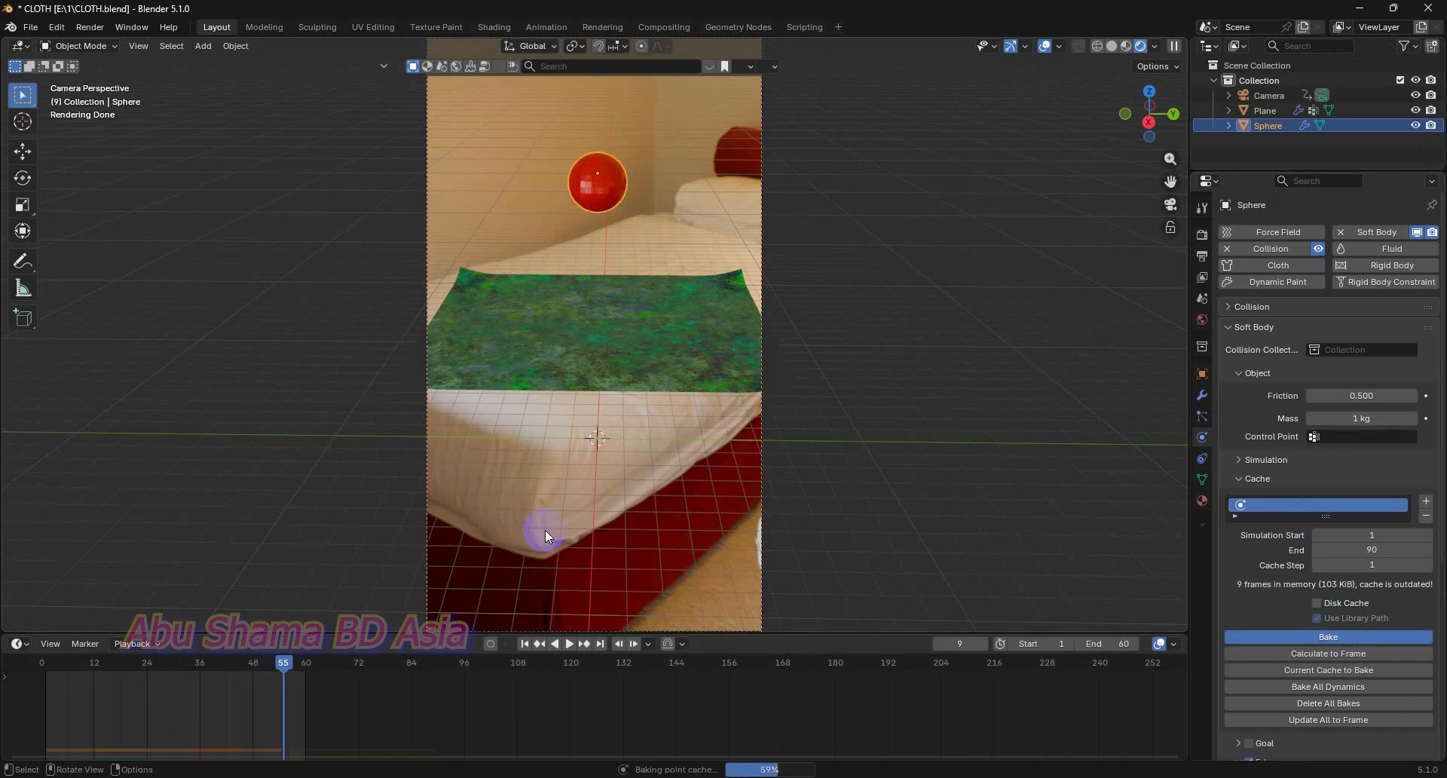
{"action": "left_click", "coordinate": [570, 644]}
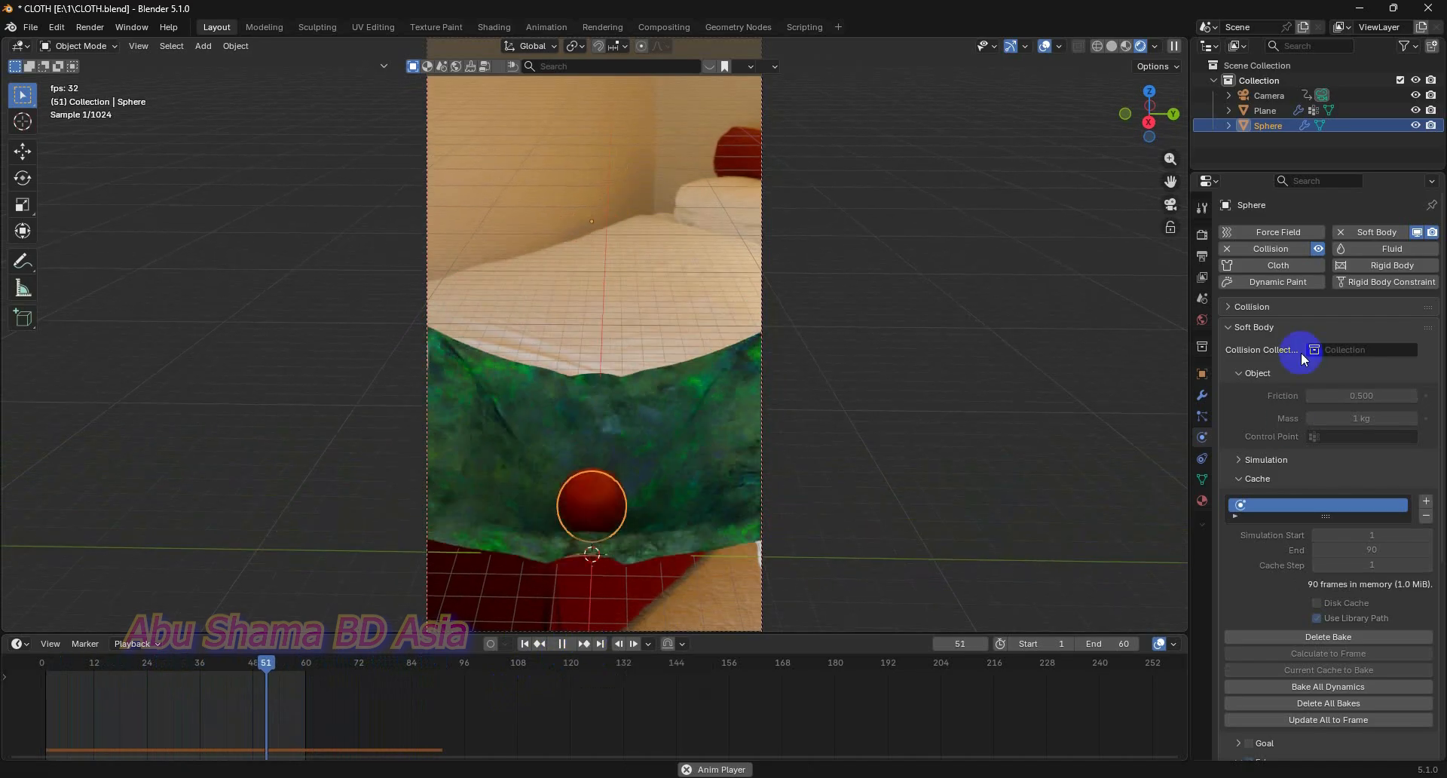
- Set the render output path to the existing file F:\Shorts\1 KG0001-0060.mp4
{"action": "left_click", "coordinate": [1201, 256]}
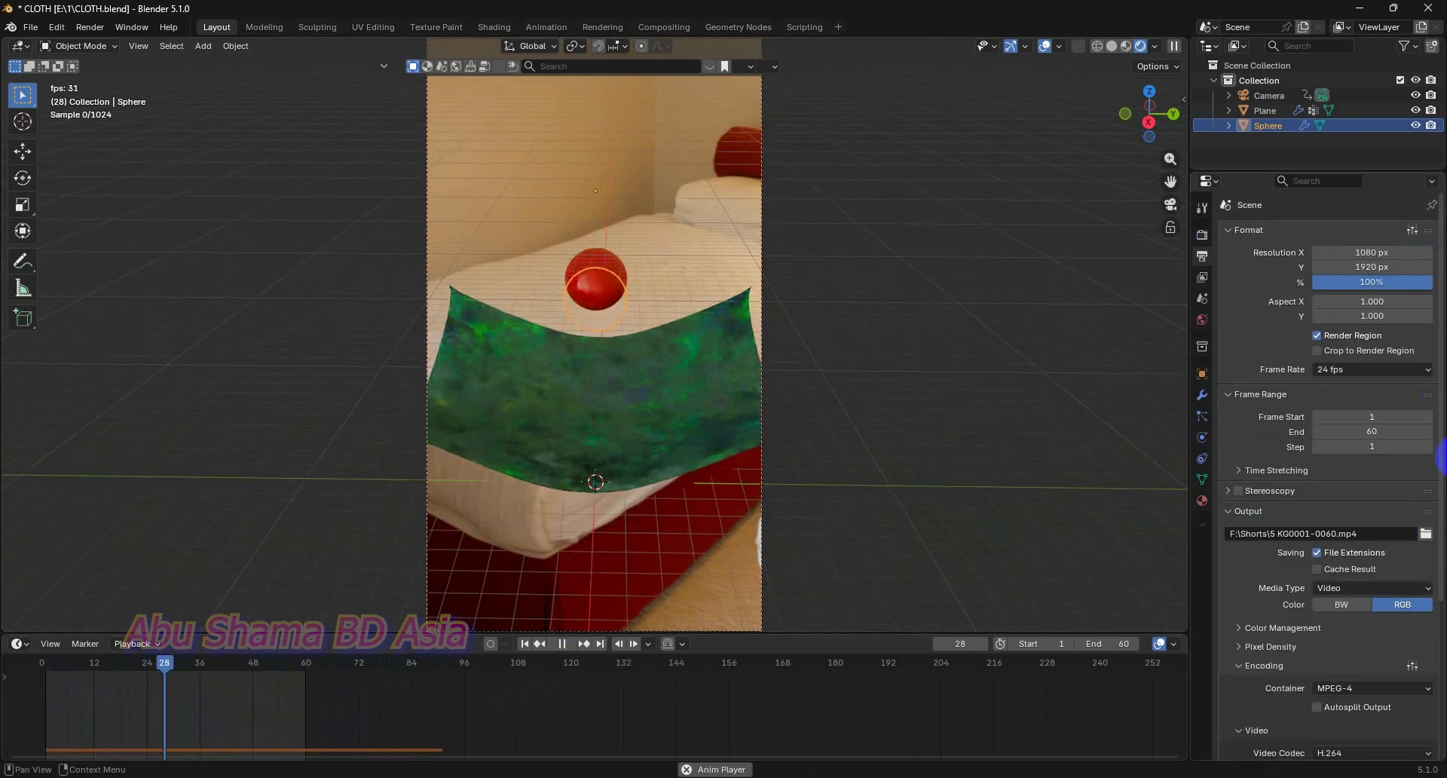
{"action": "left_click", "coordinate": [1425, 532]}
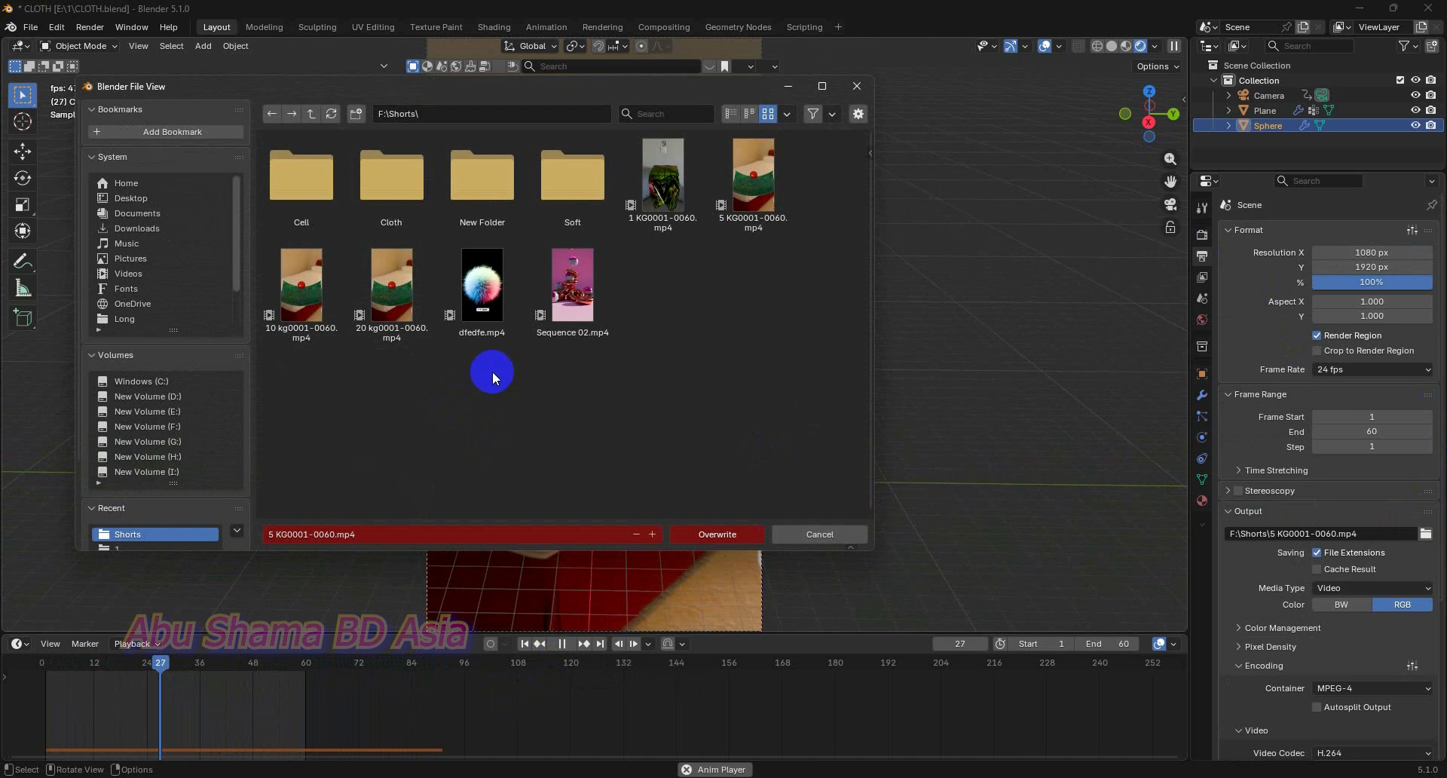
{"action": "double_click", "coordinate": [662, 177]}
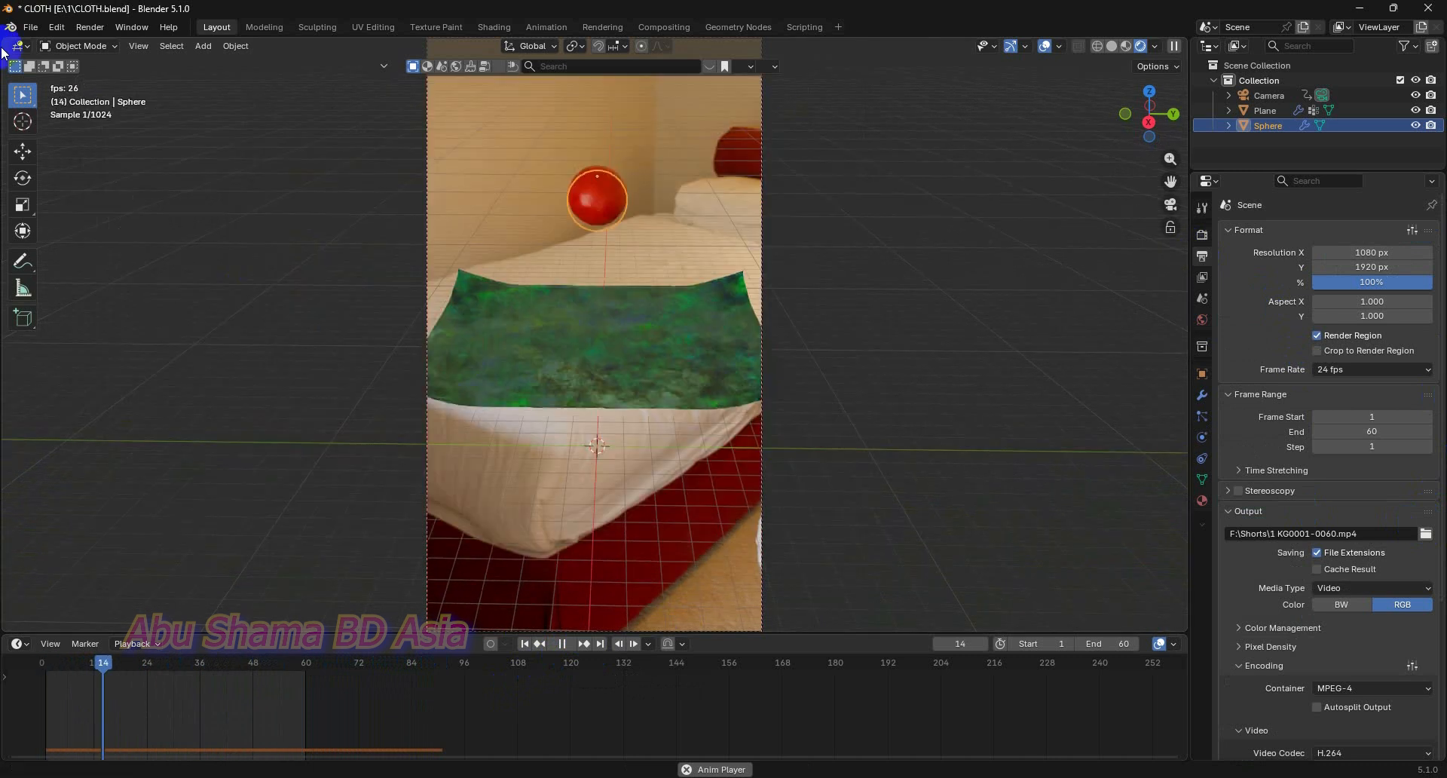
- Render the 1 kg animation, view the whole frame in a maximized render window, and close it once frame 60 is done
{"action": "left_click", "coordinate": [90, 27]}
{"action": "left_click", "coordinate": [101, 62]}
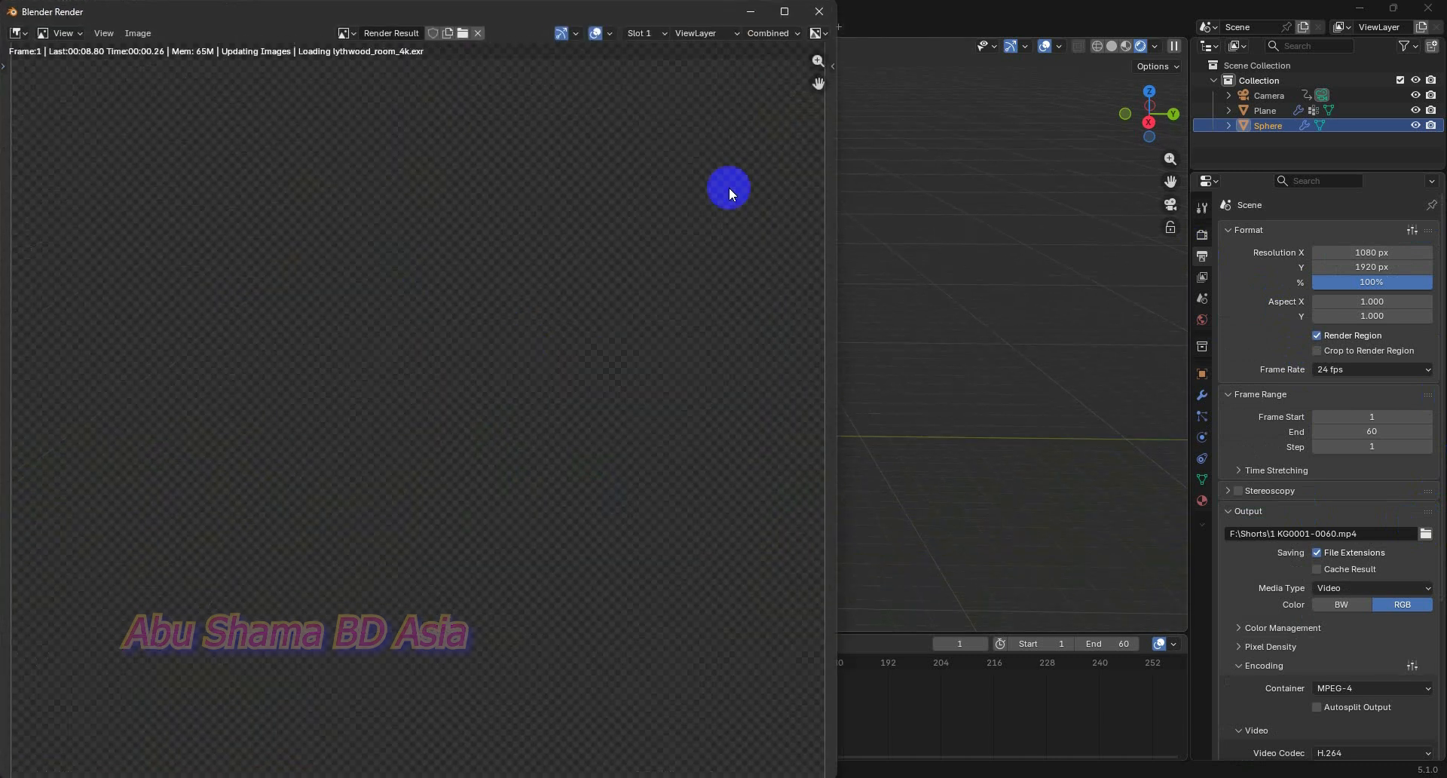
{"action": "left_click", "coordinate": [785, 11]}
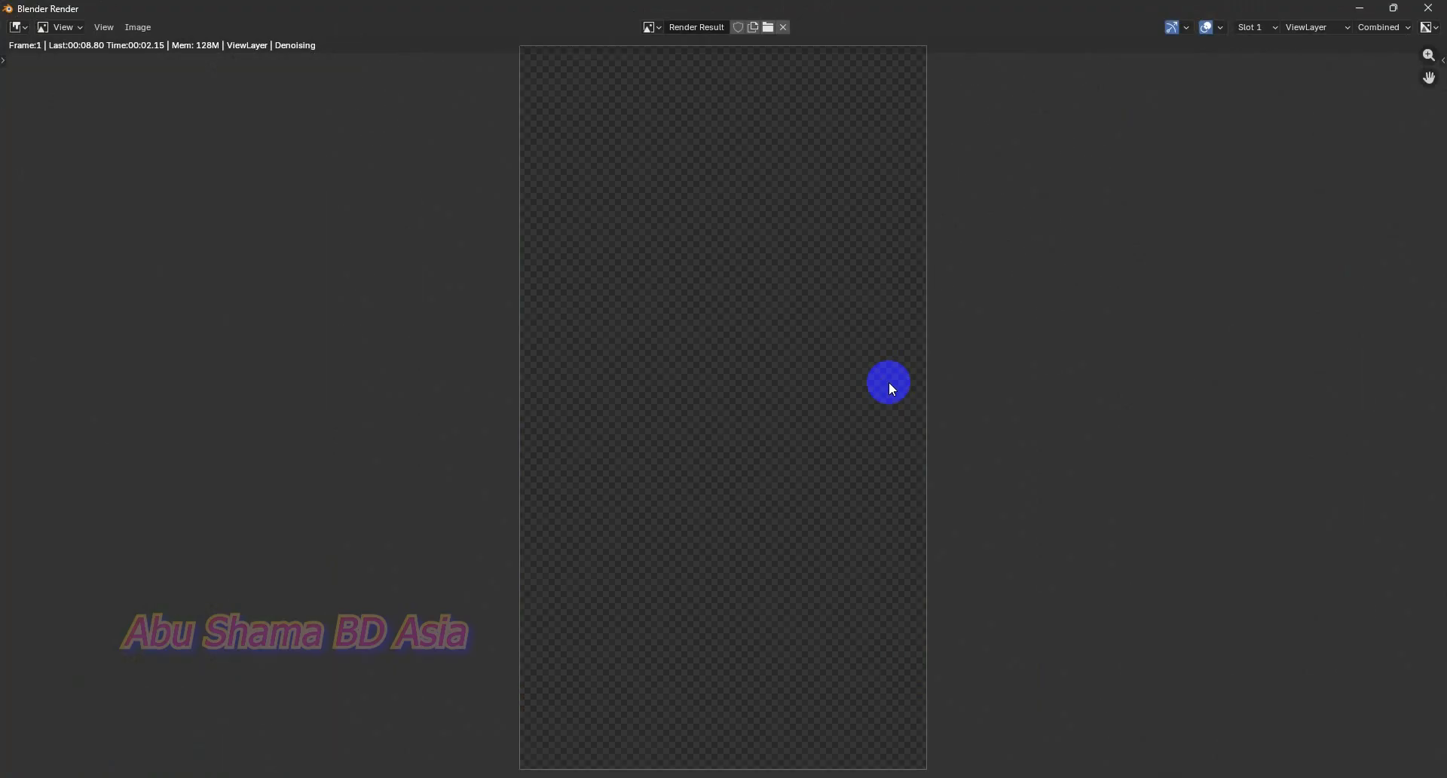
{"action": "scroll", "coordinate": [889, 381], "scroll_direction": "down", "scroll_amount": 1}
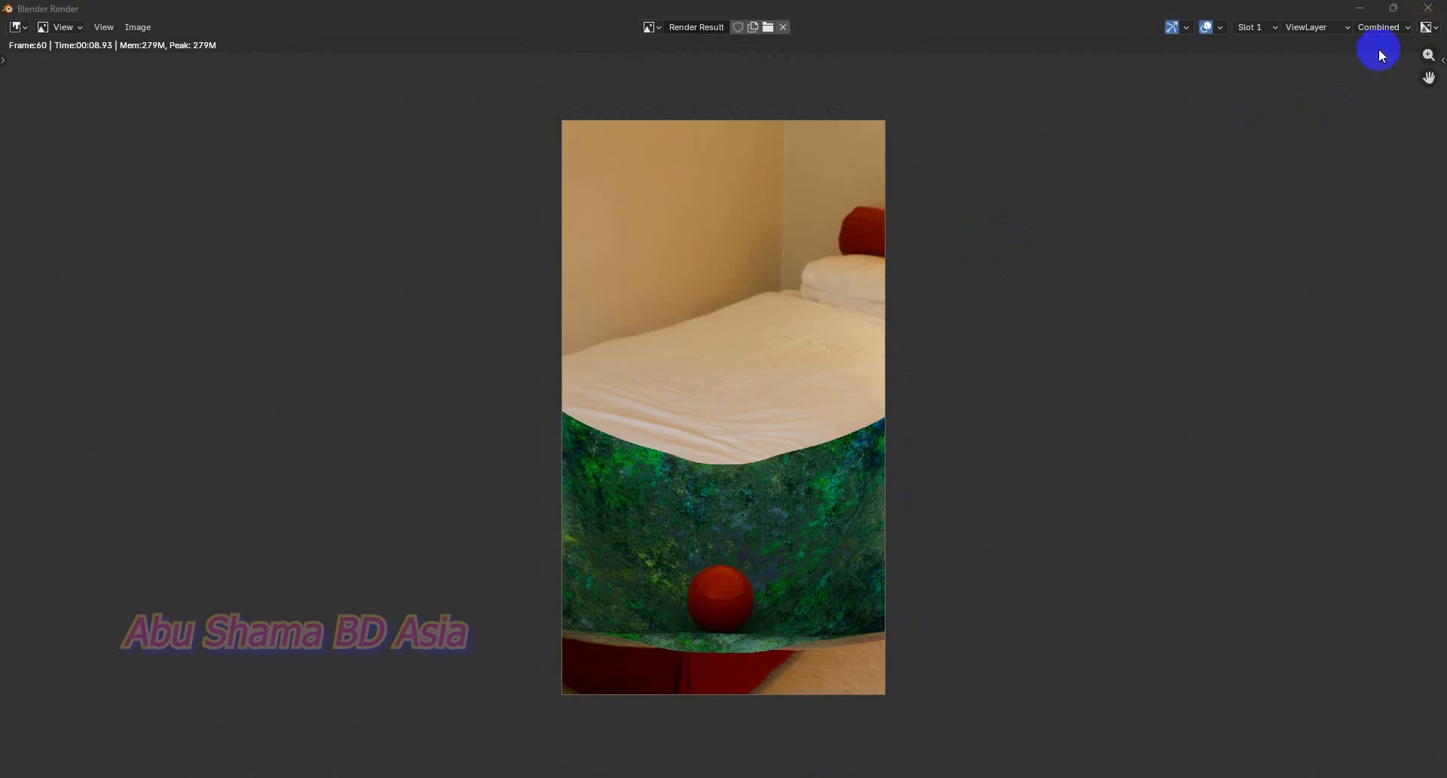
{"action": "left_click", "coordinate": [1426, 10]}
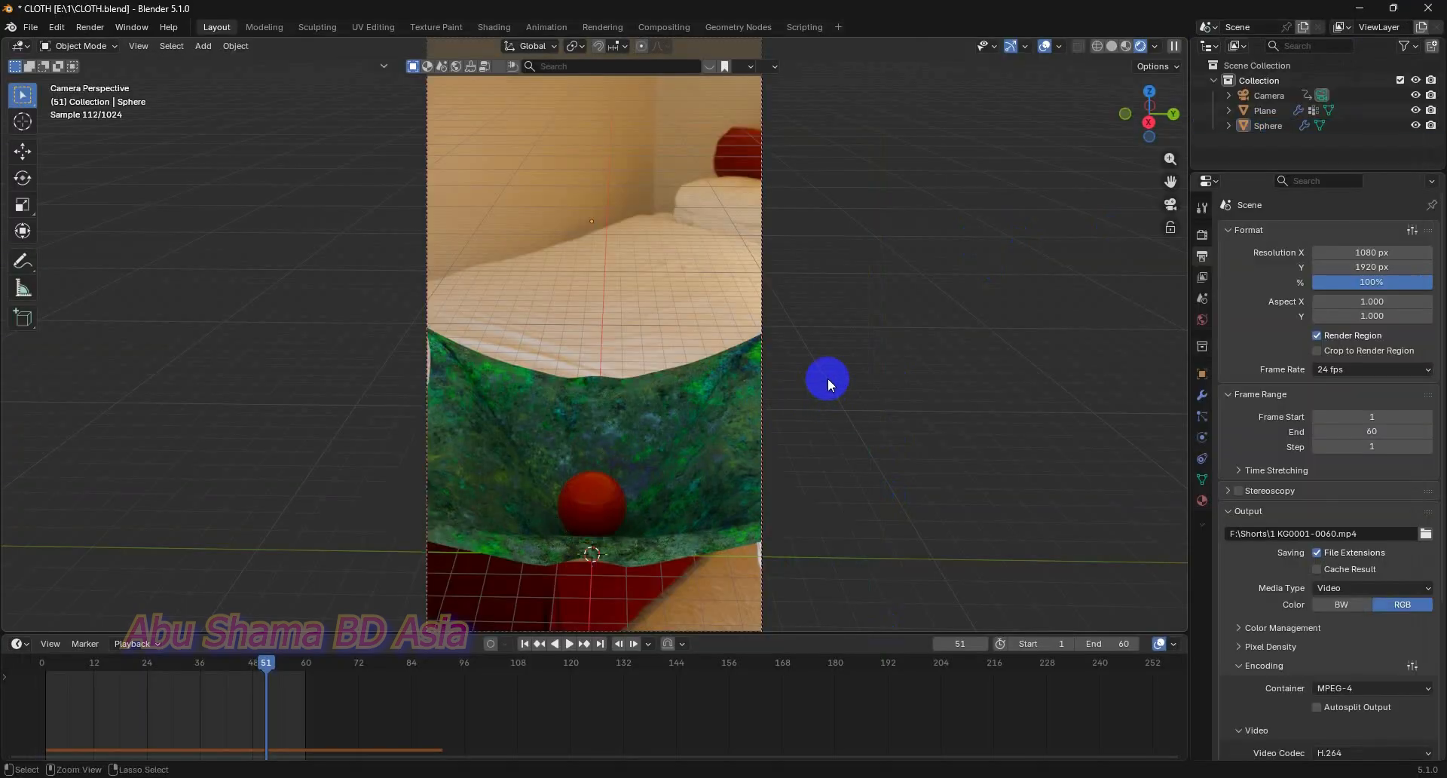
- Save CLOTH.blend and close Blender
{"action": "key", "text": "ctrl+s"}
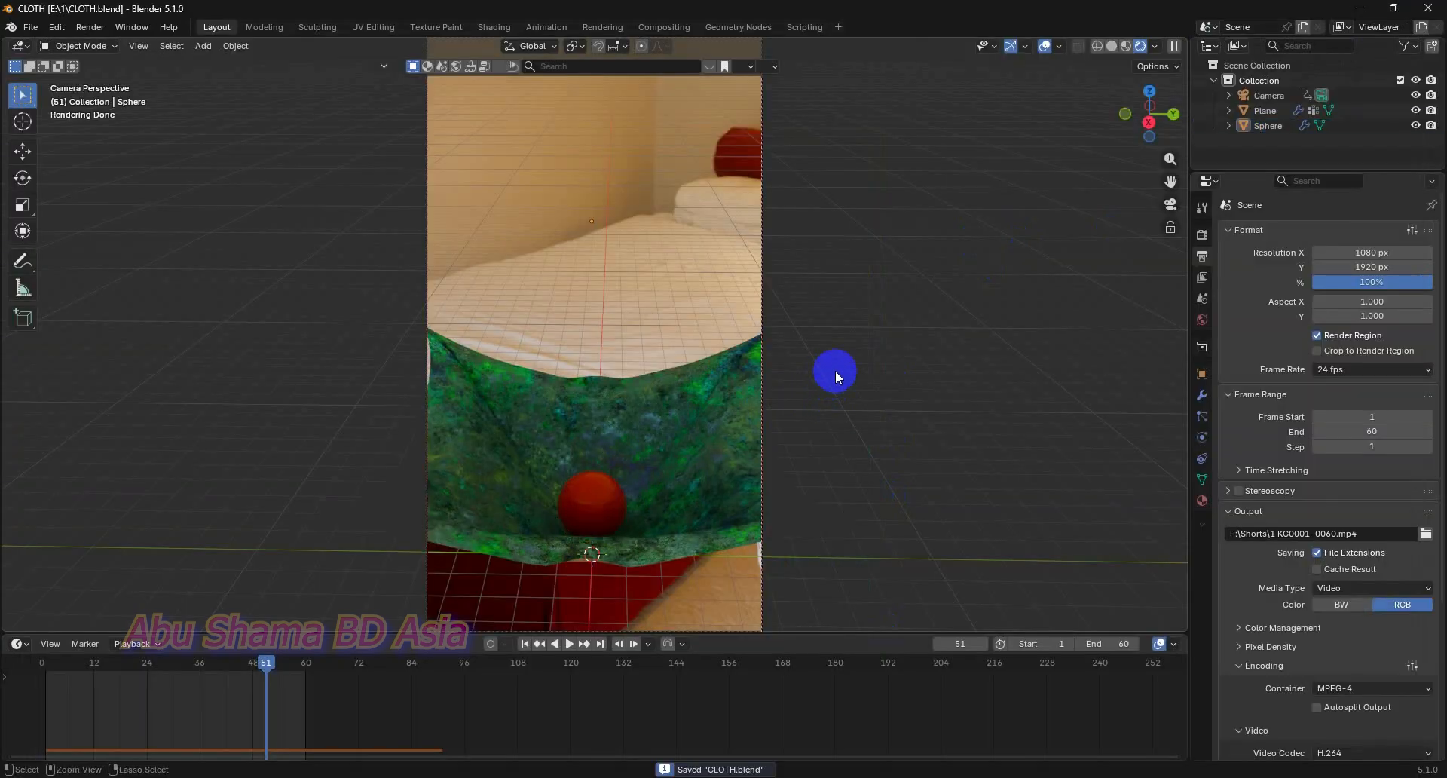
{"action": "left_click", "coordinate": [1429, 9]}
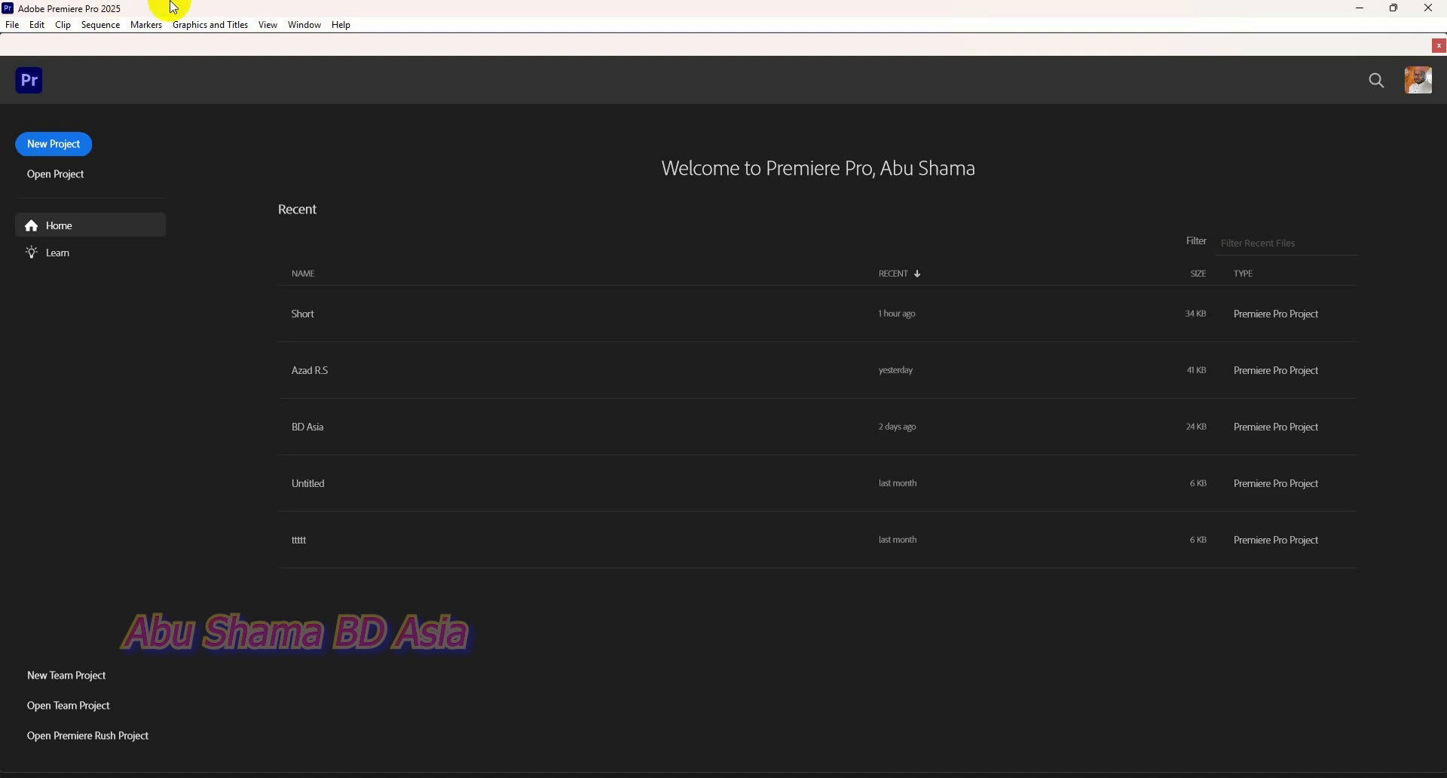
- Switch to Premiere Pro, open the recent project Short, and play the opening seconds of Sequence 02
{"action": "left_click", "coordinate": [415, 310]}
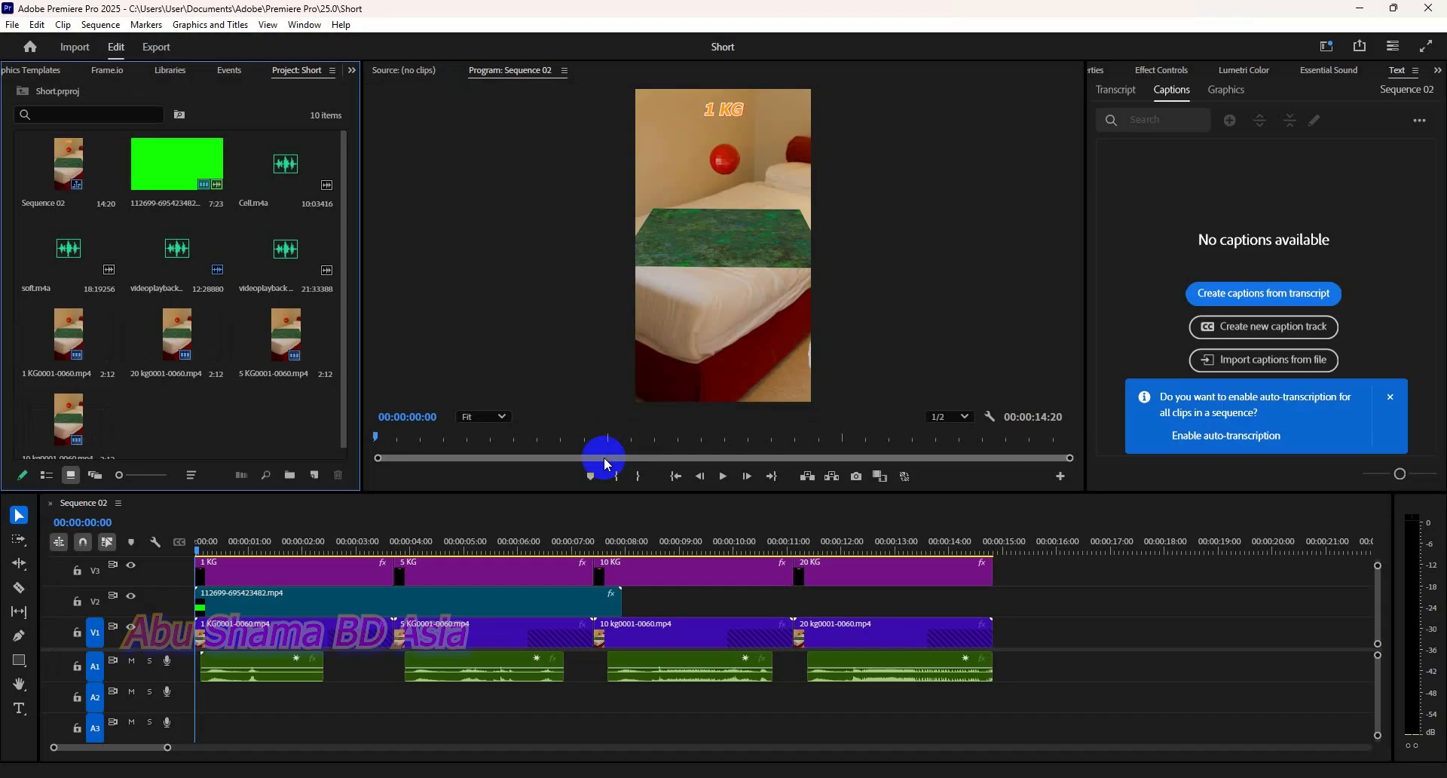
{"action": "left_click", "coordinate": [722, 479]}
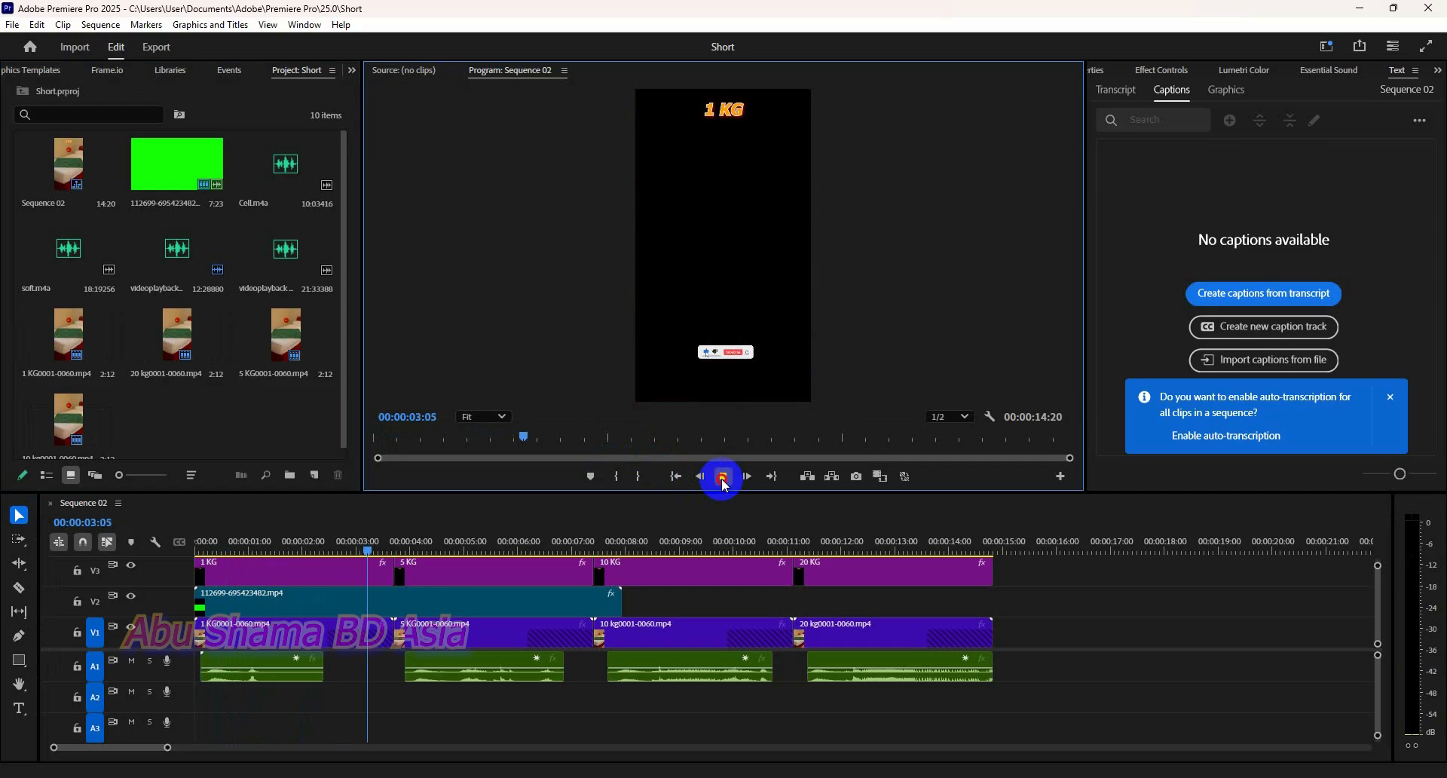
{"action": "left_click", "coordinate": [723, 480]}
- Shift the first audio clip on track A1 later so it ends at about 00:00:02:23, and return the playhead to 00:00:00:13
{"action": "left_click_drag", "start_coordinate": [374, 557], "coordinate": [333, 554]}
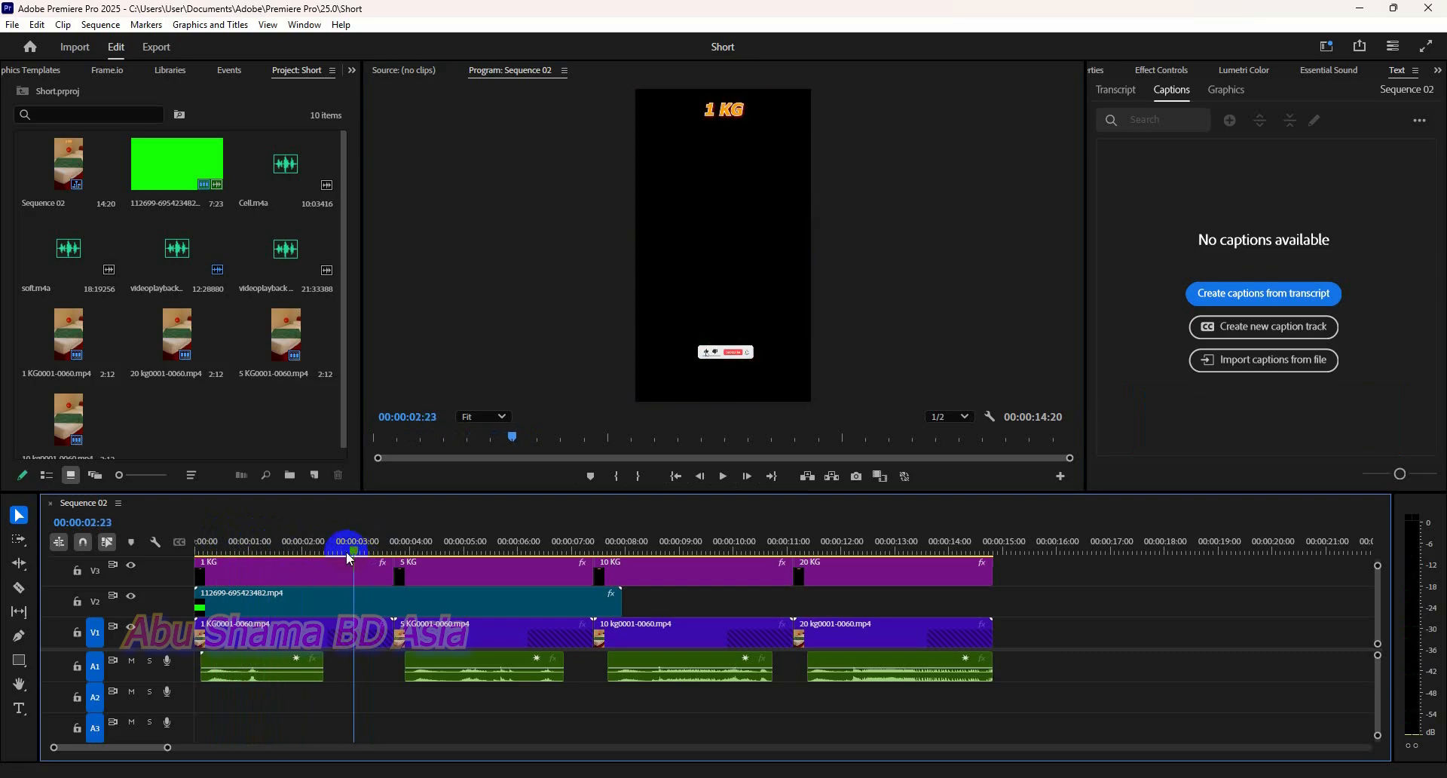
{"action": "left_click_drag", "start_coordinate": [283, 661], "coordinate": [314, 661]}
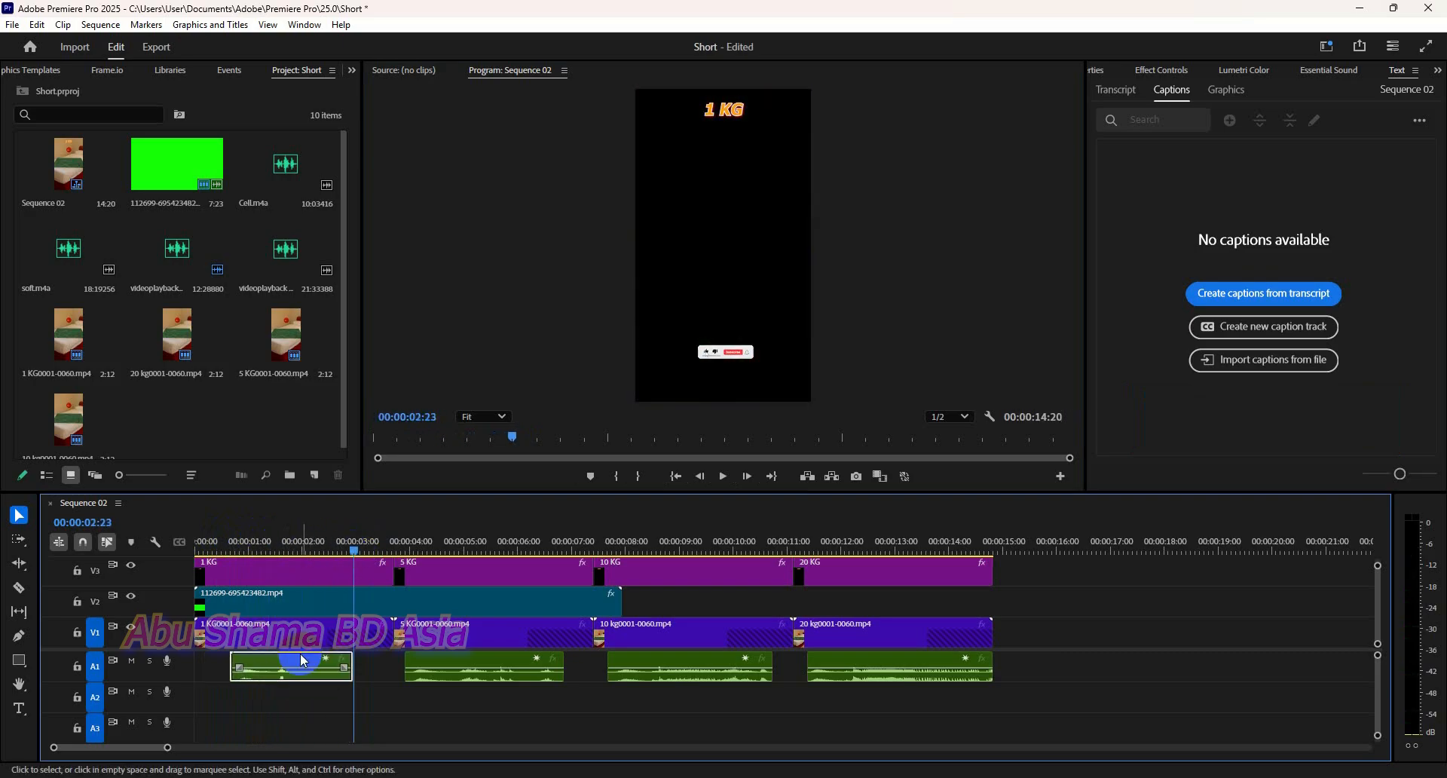
{"action": "left_click_drag", "start_coordinate": [351, 558], "coordinate": [230, 539]}
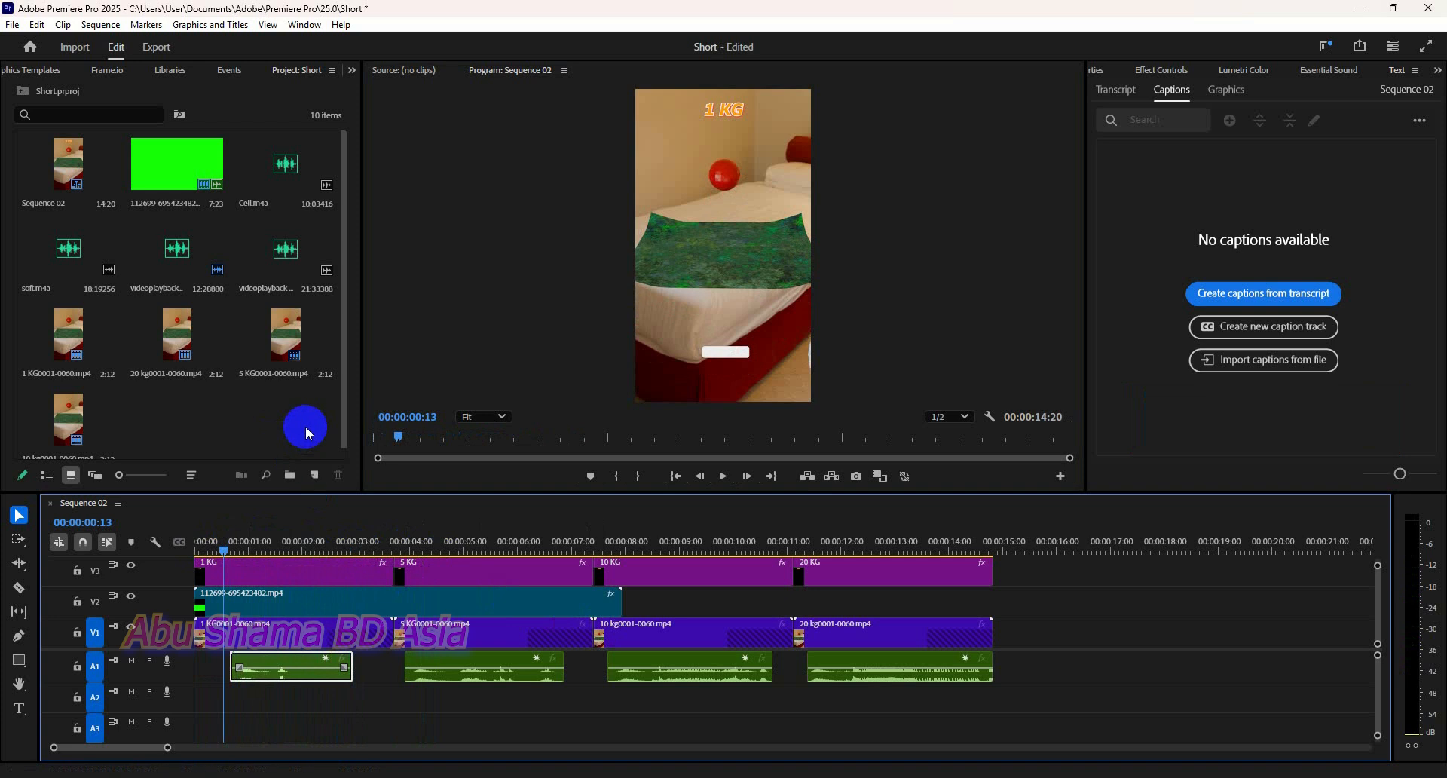
- Delete the 1 KG, 5 KG, 10 kg and 20 kg clips from the project along with their references in the sequence
{"action": "left_click_drag", "start_coordinate": [305, 426], "coordinate": [89, 356]}
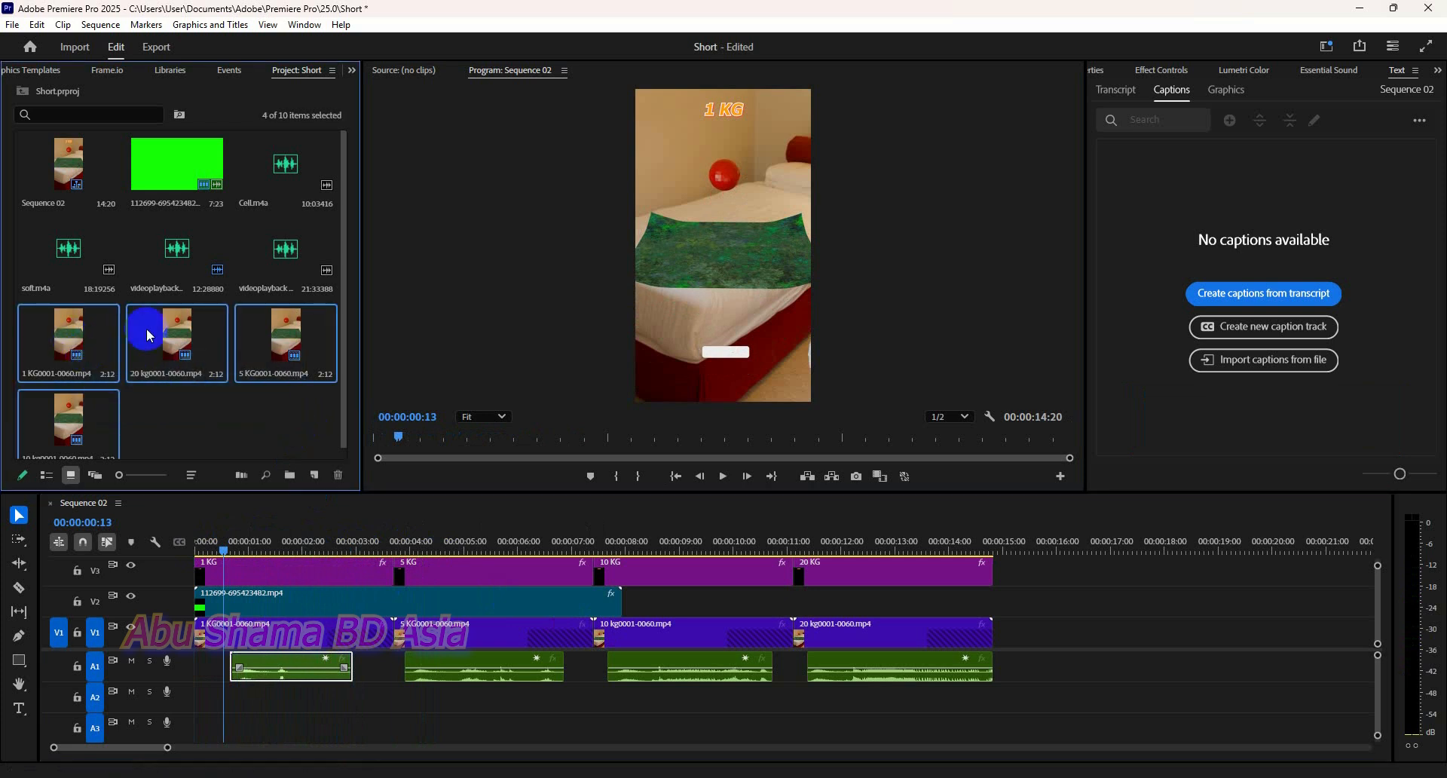
{"action": "key", "text": "Delete"}
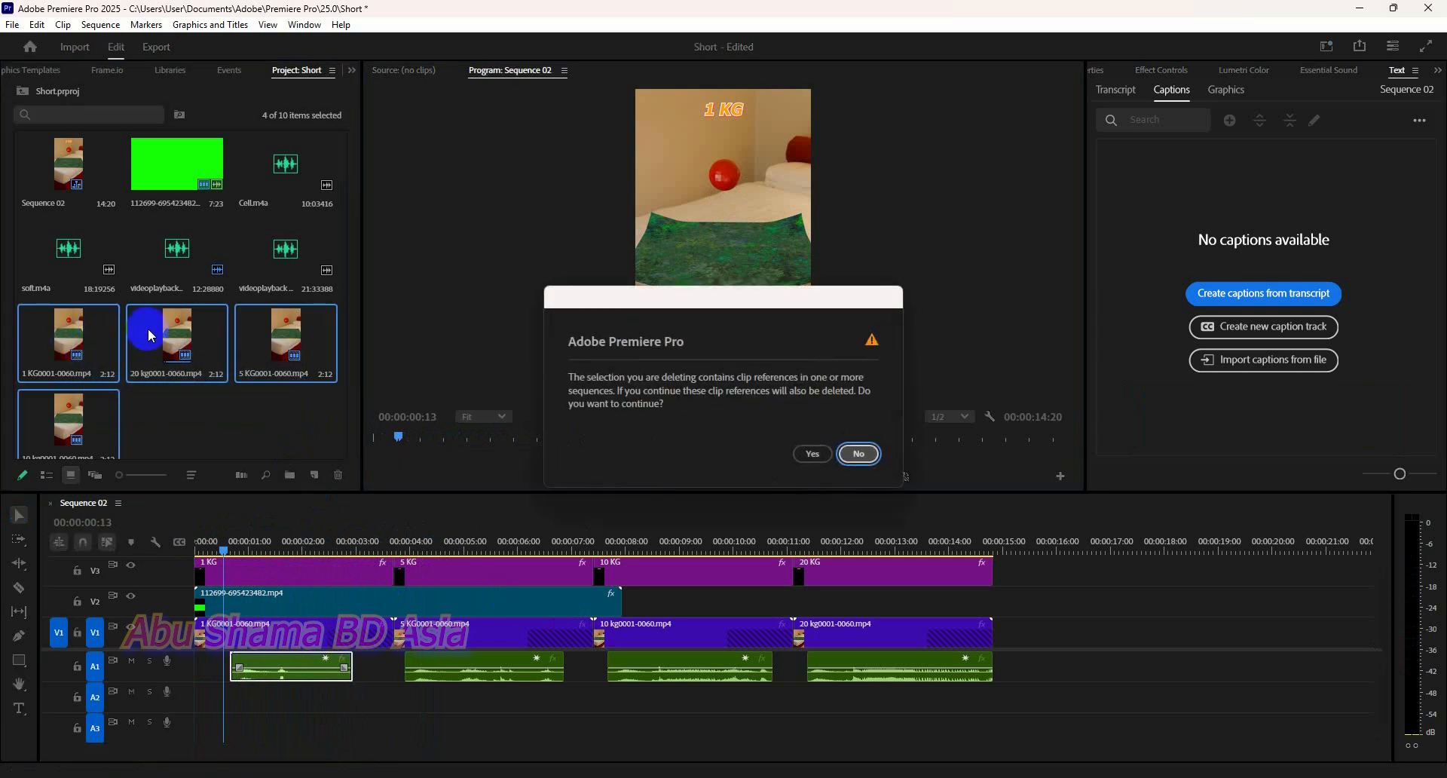
{"action": "left_click", "coordinate": [826, 455]}
- Start a media import and browse to the Shorts folder on New Volume (F:)
{"action": "double_click", "coordinate": [305, 359]}
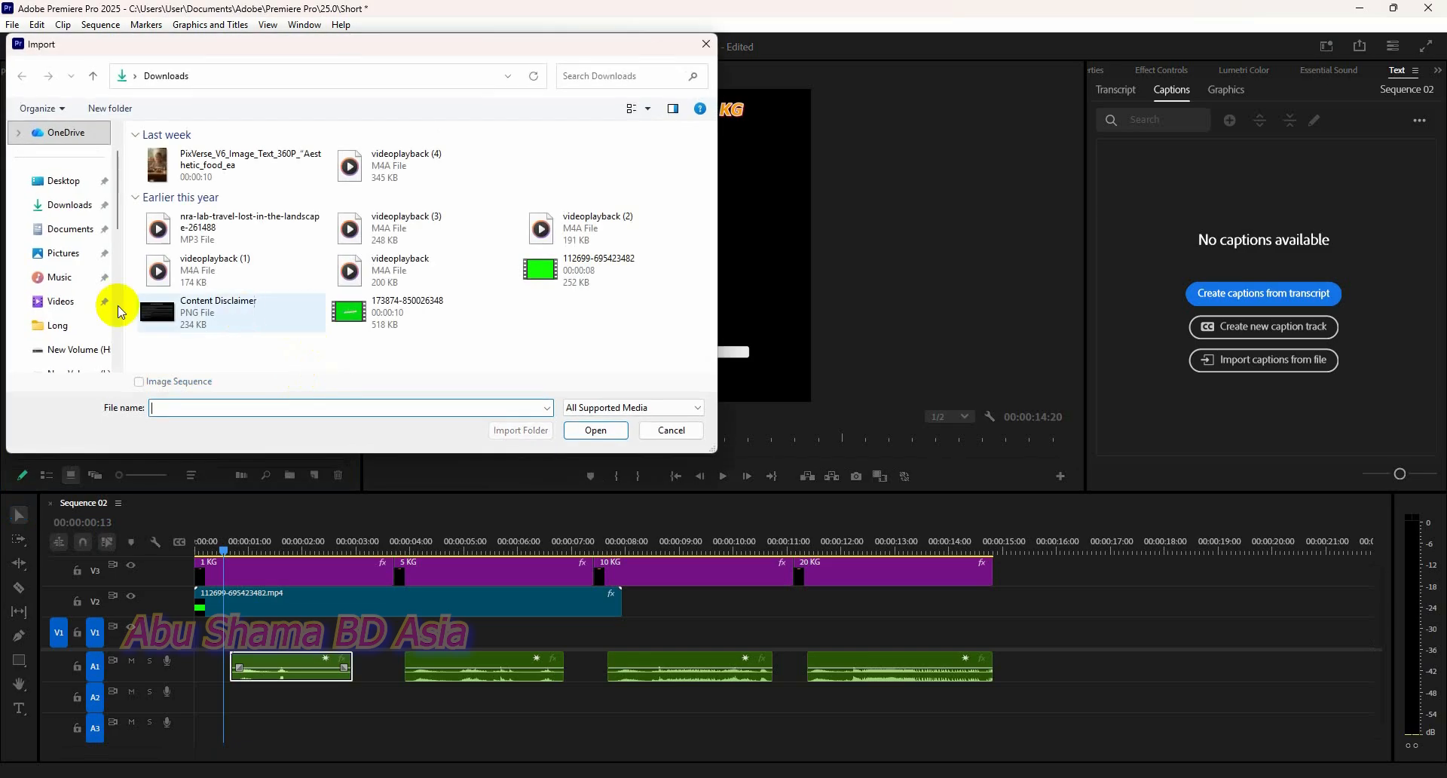
{"action": "left_click", "coordinate": [109, 205]}
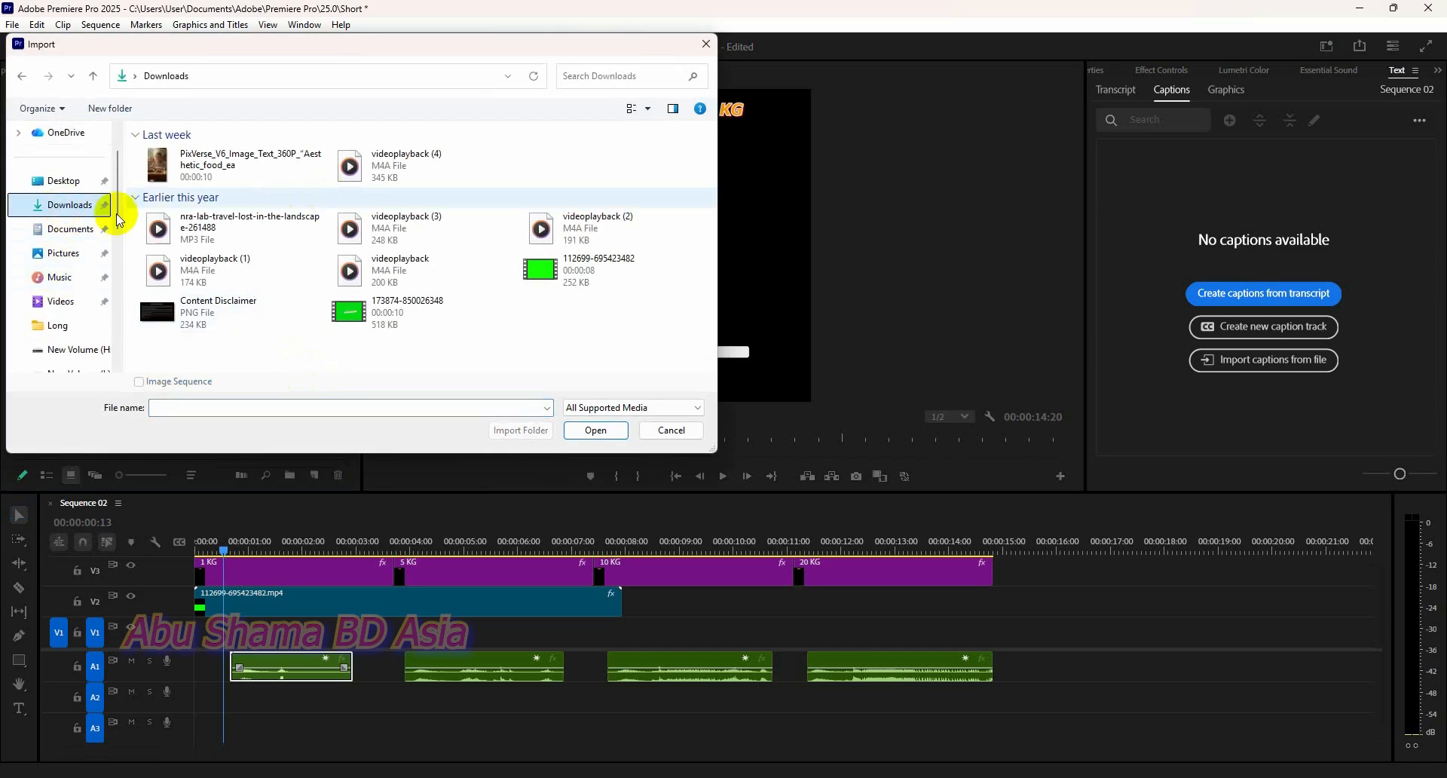
{"action": "left_click", "coordinate": [96, 252]}
{"action": "scroll", "coordinate": [90, 337], "scroll_direction": "down", "scroll_amount": 4}
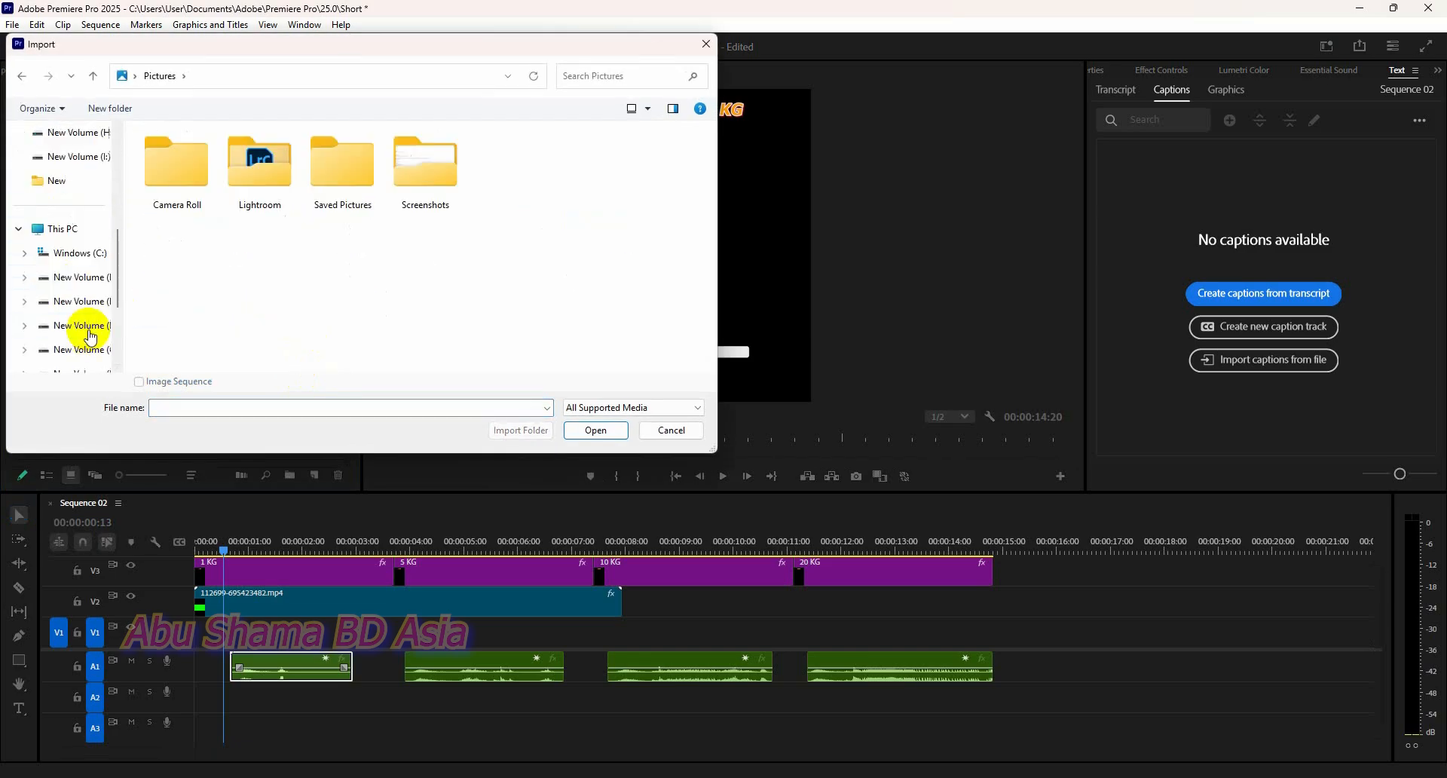
{"action": "scroll", "coordinate": [90, 335], "scroll_direction": "down", "scroll_amount": 1}
{"action": "left_click", "coordinate": [89, 253]}
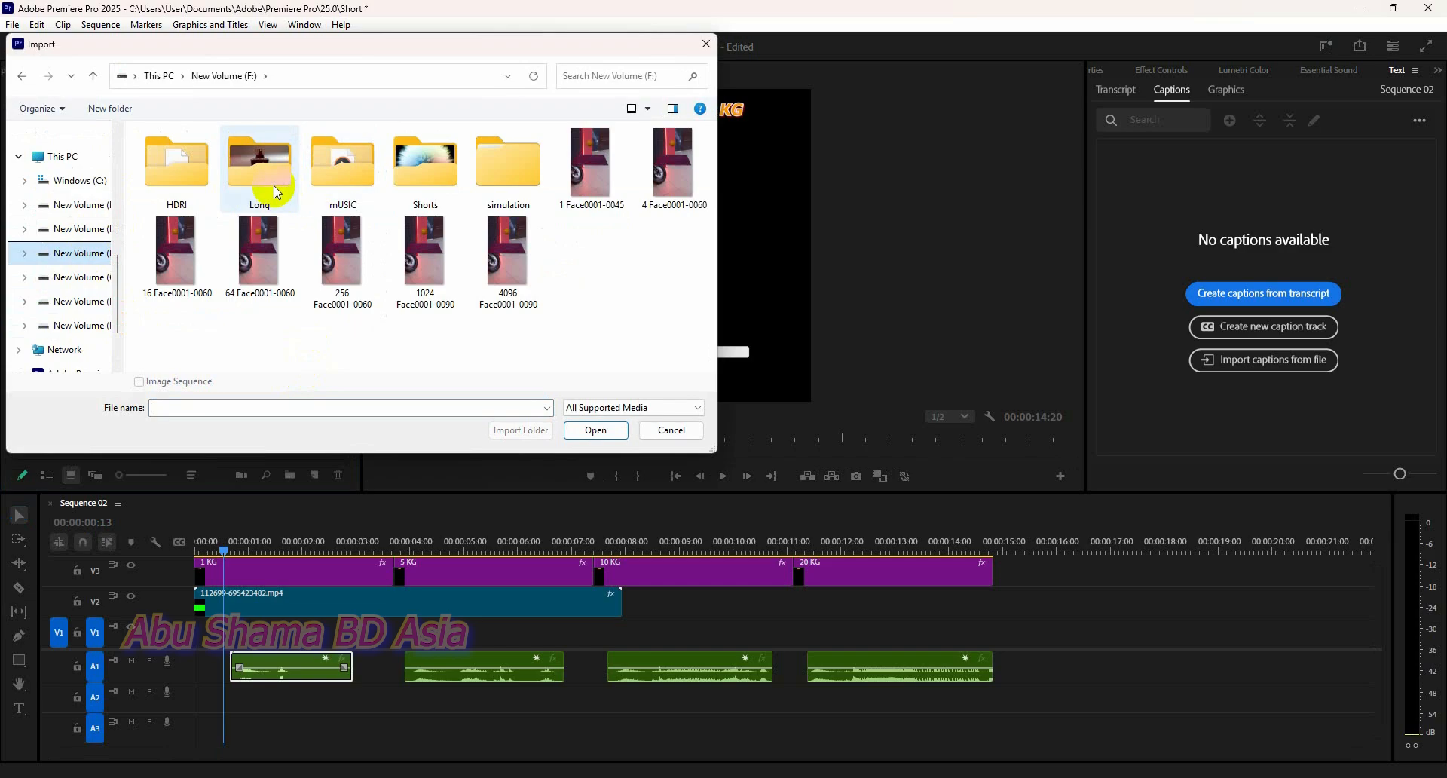
{"action": "double_click", "coordinate": [420, 186]}
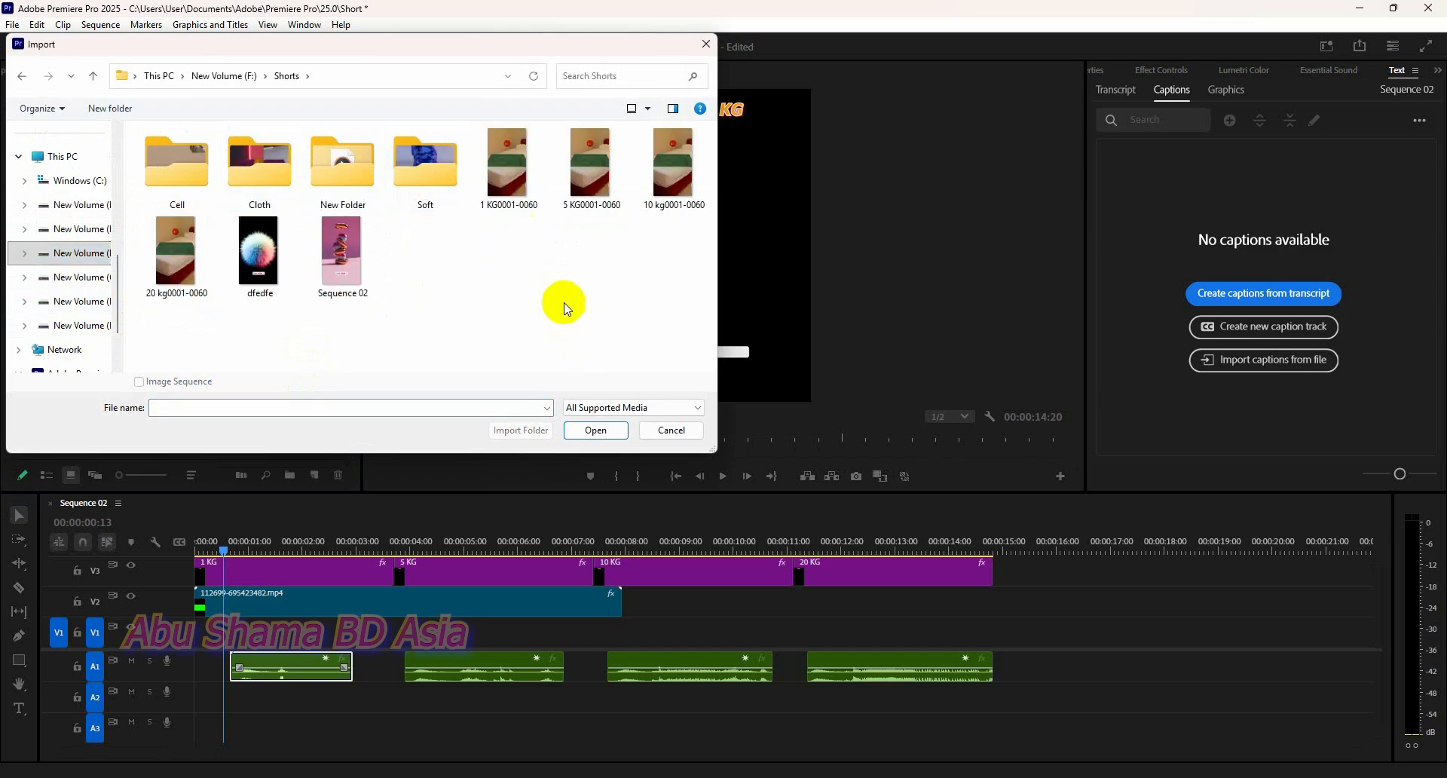
- Import the videos 1 KG0001-0060, 5 KG0001-0060, 10 kg0001-0060 and 20 kg0001-0060 into the project
{"action": "left_click", "coordinate": [521, 202]}
{"action": "left_click", "coordinate": [592, 177], "text": "ctrl"}
{"action": "left_click", "coordinate": [673, 181], "text": "ctrl"}
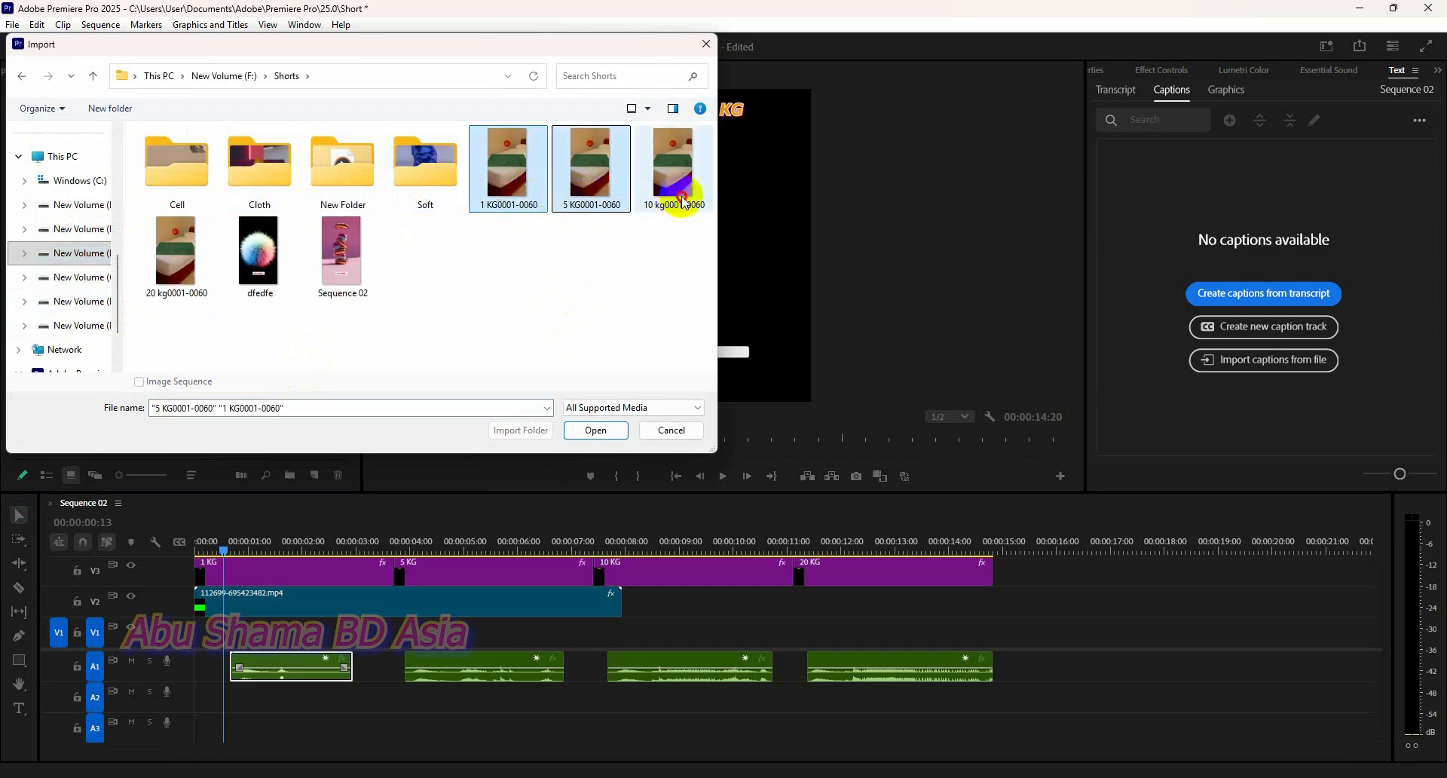
{"action": "left_click", "coordinate": [184, 260], "text": "ctrl"}
{"action": "left_click", "coordinate": [595, 429]}
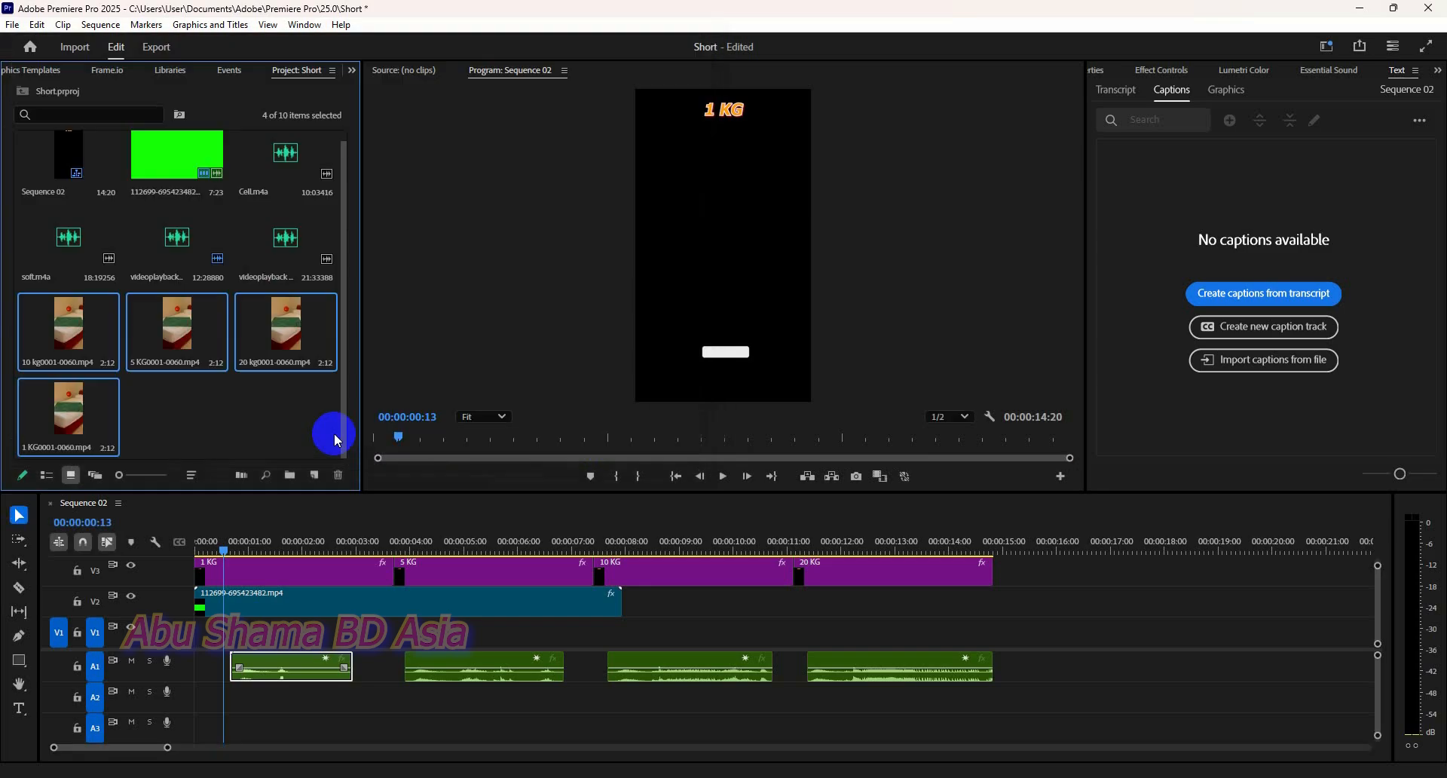
{"action": "left_click", "coordinate": [211, 424]}
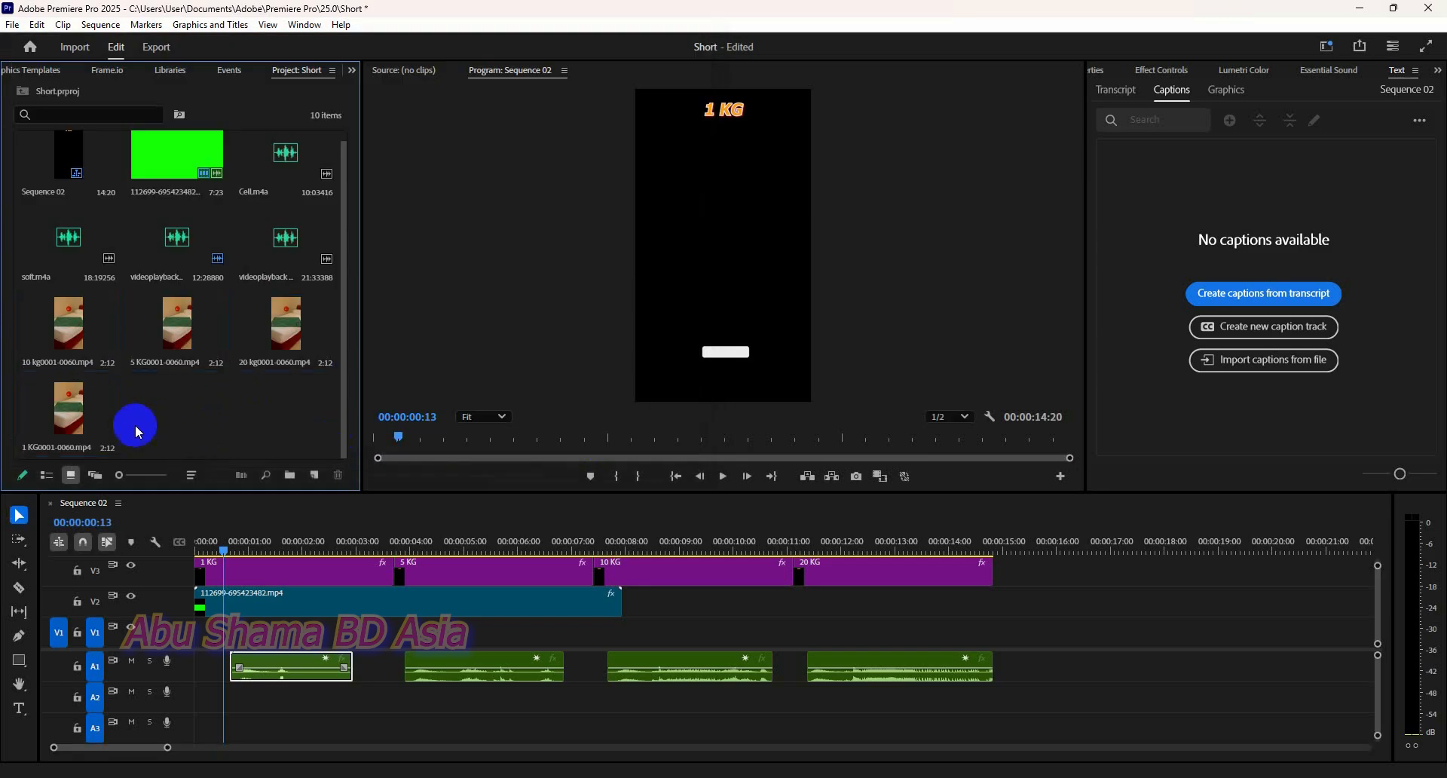
- Place the 1 KG video at the start of track V1, trim the 1 KG title to its end, and butt the 5 KG title against it
{"action": "left_click_drag", "start_coordinate": [43, 427], "coordinate": [191, 633]}
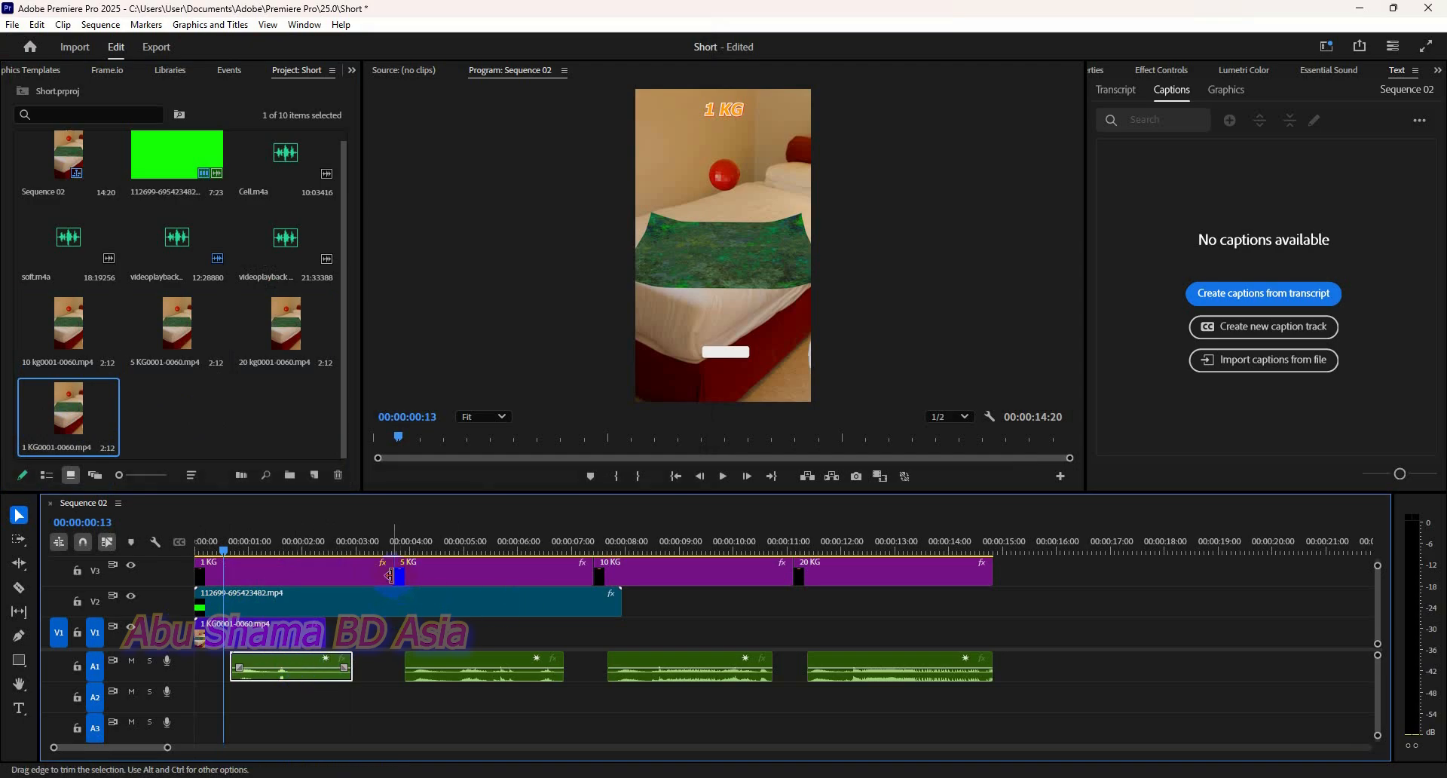
{"action": "left_click_drag", "start_coordinate": [390, 575], "coordinate": [325, 576]}
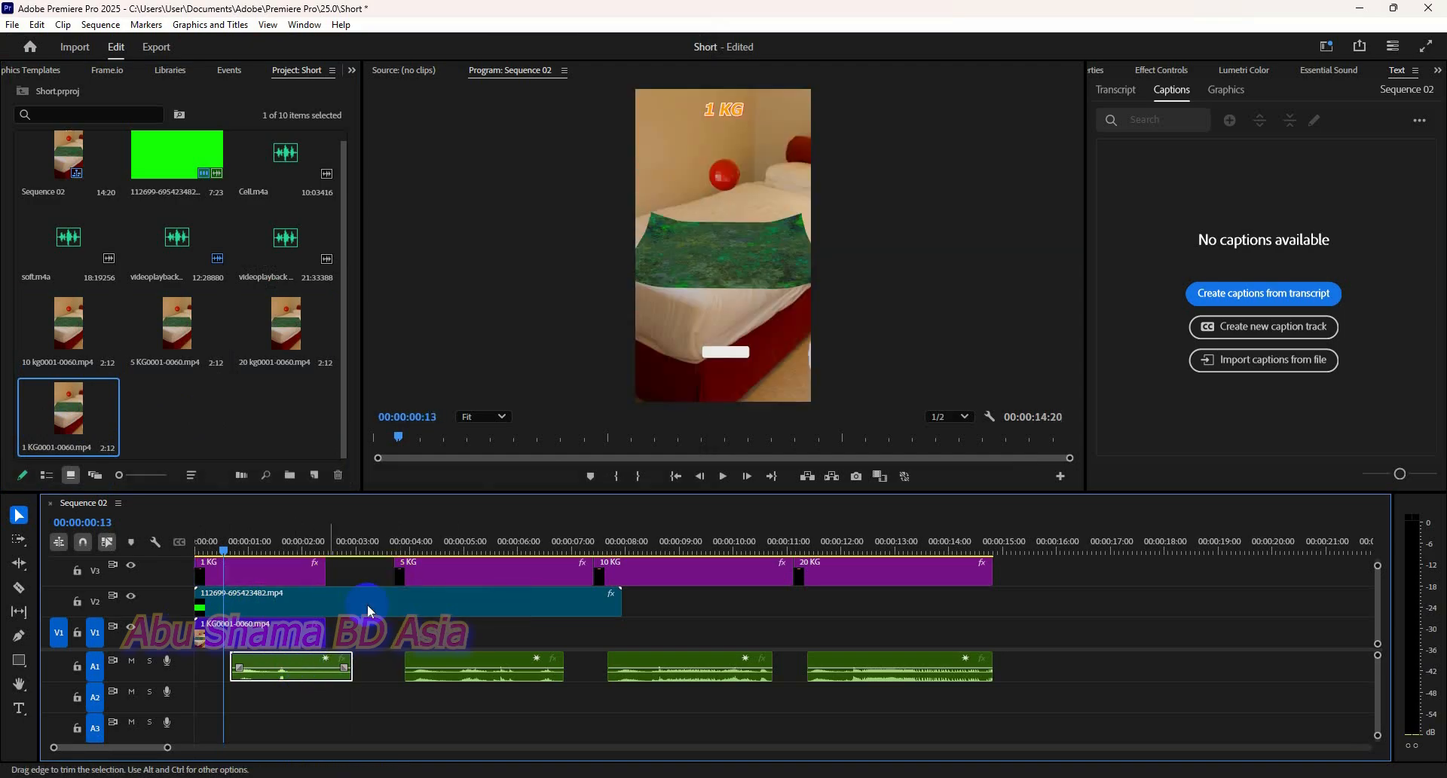
{"action": "left_click_drag", "start_coordinate": [476, 577], "coordinate": [406, 579]}
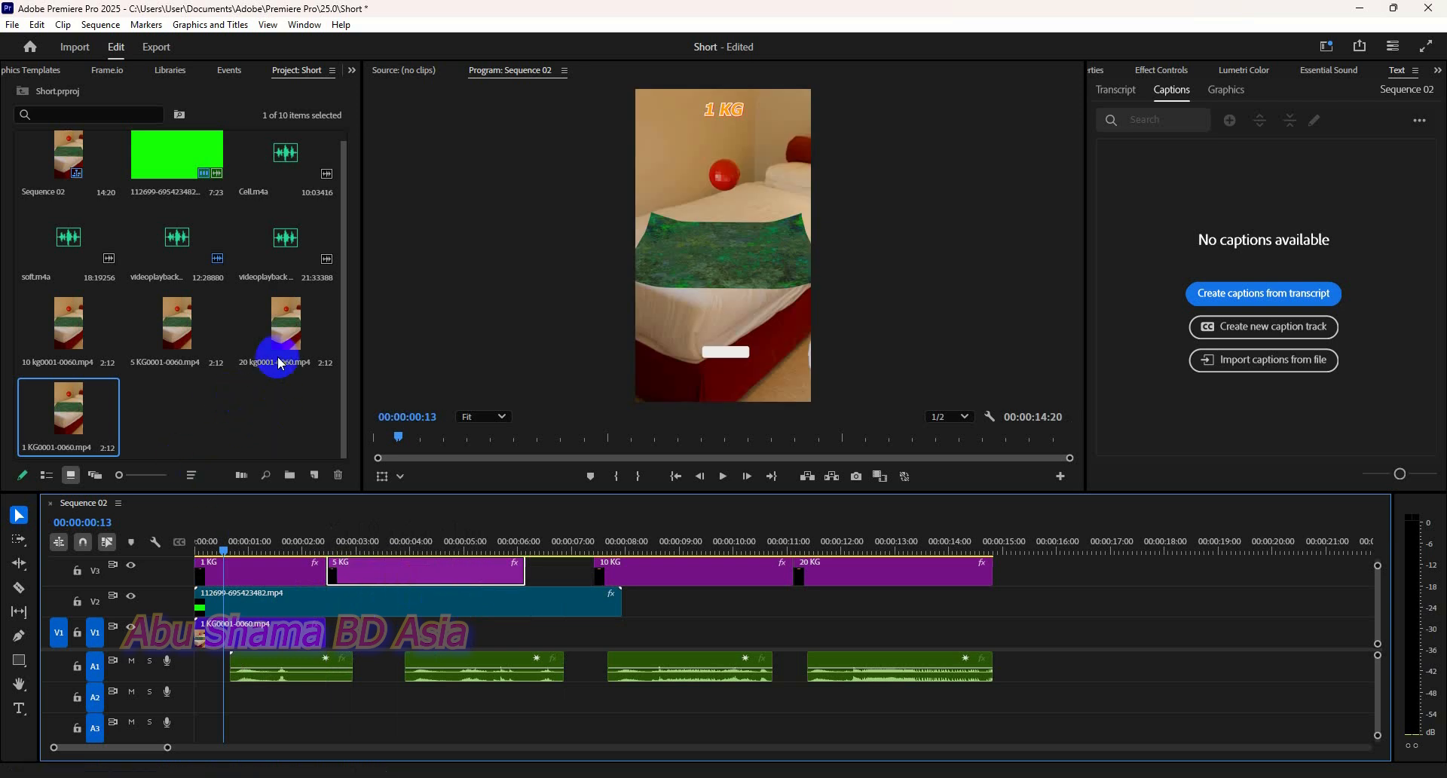
- Add the 5 KG, 10 kg and 20 kg videos end to end after the 1 KG video on track V1
{"action": "left_click_drag", "start_coordinate": [178, 332], "coordinate": [332, 638]}
{"action": "left_click_drag", "start_coordinate": [69, 332], "coordinate": [460, 646]}
{"action": "left_click", "coordinate": [51, 345]}
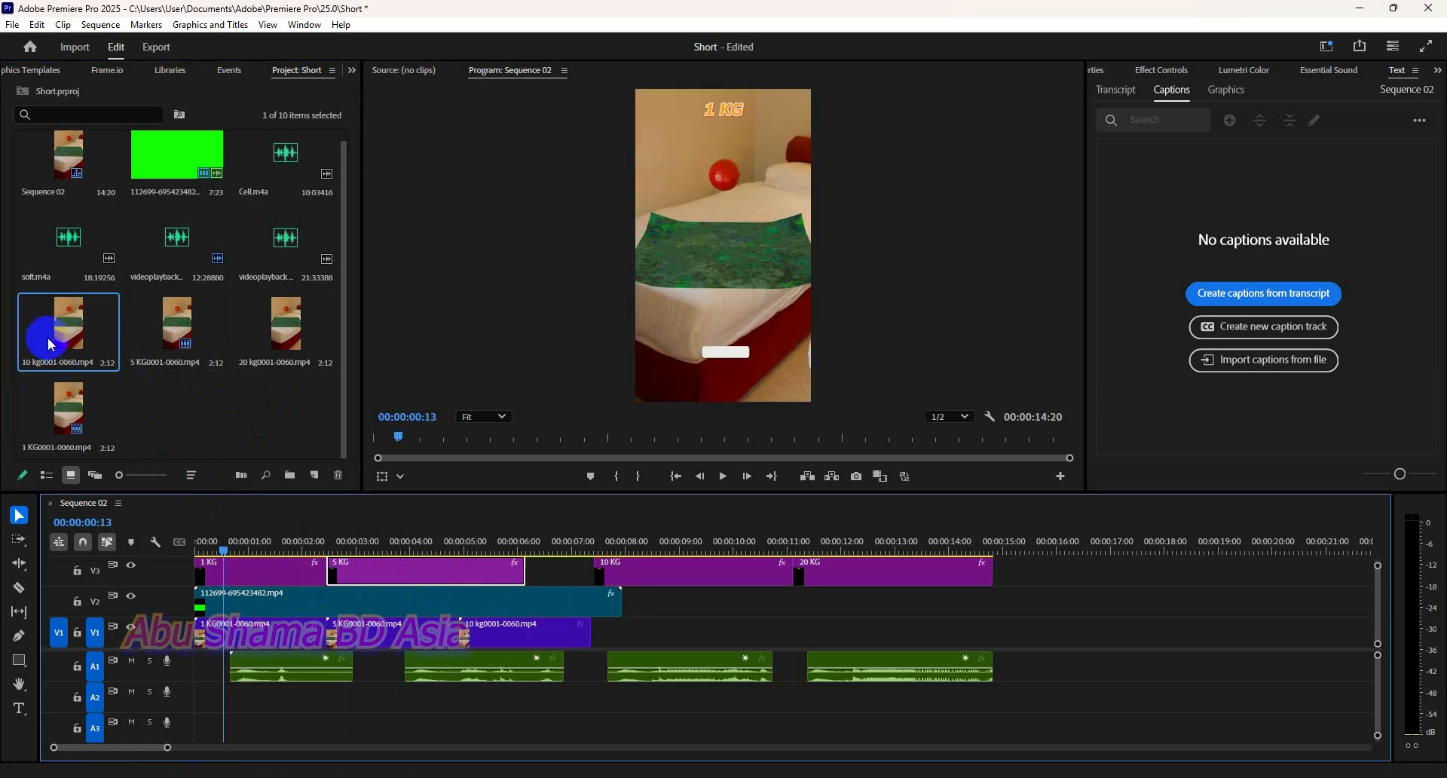
{"action": "left_click_drag", "start_coordinate": [55, 428], "coordinate": [164, 392]}
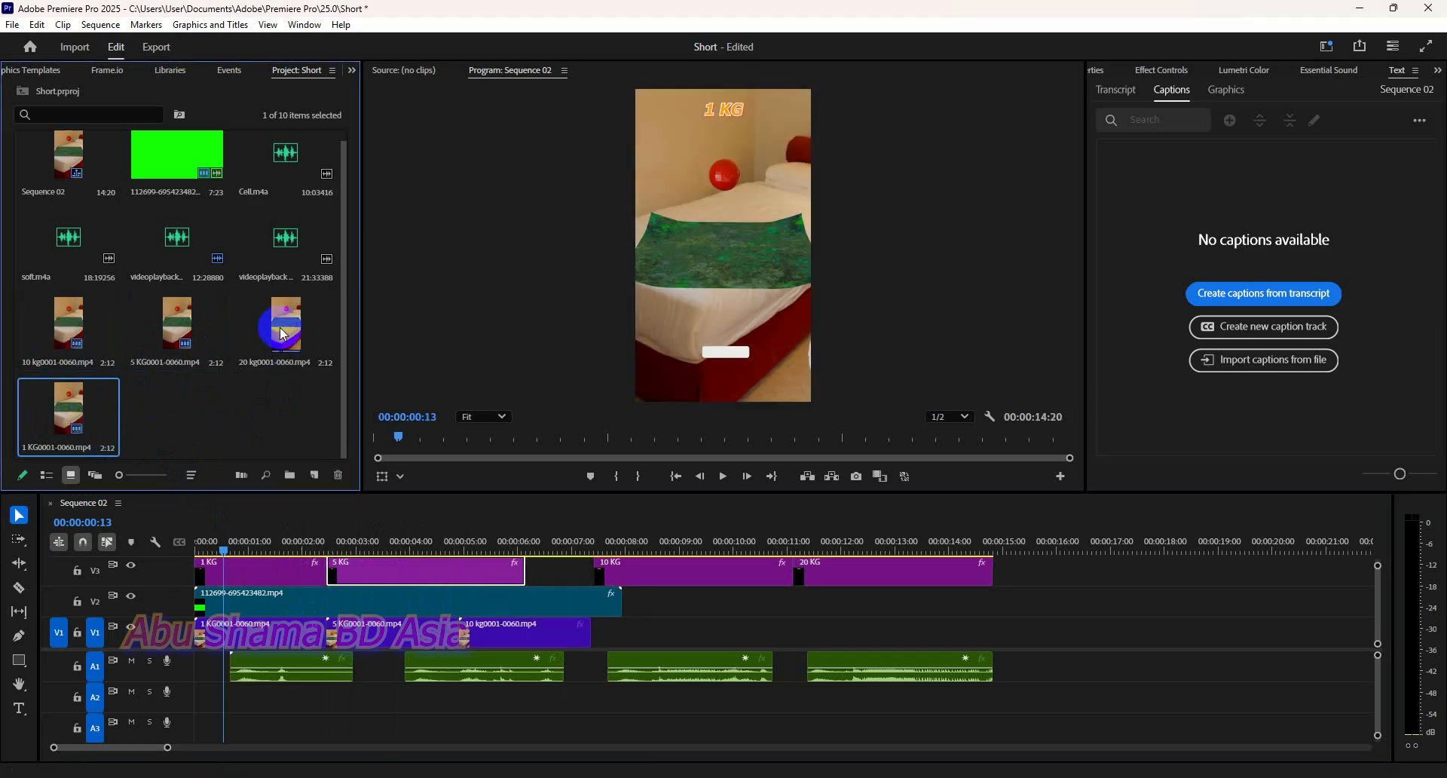
{"action": "left_click_drag", "start_coordinate": [284, 333], "coordinate": [699, 631]}
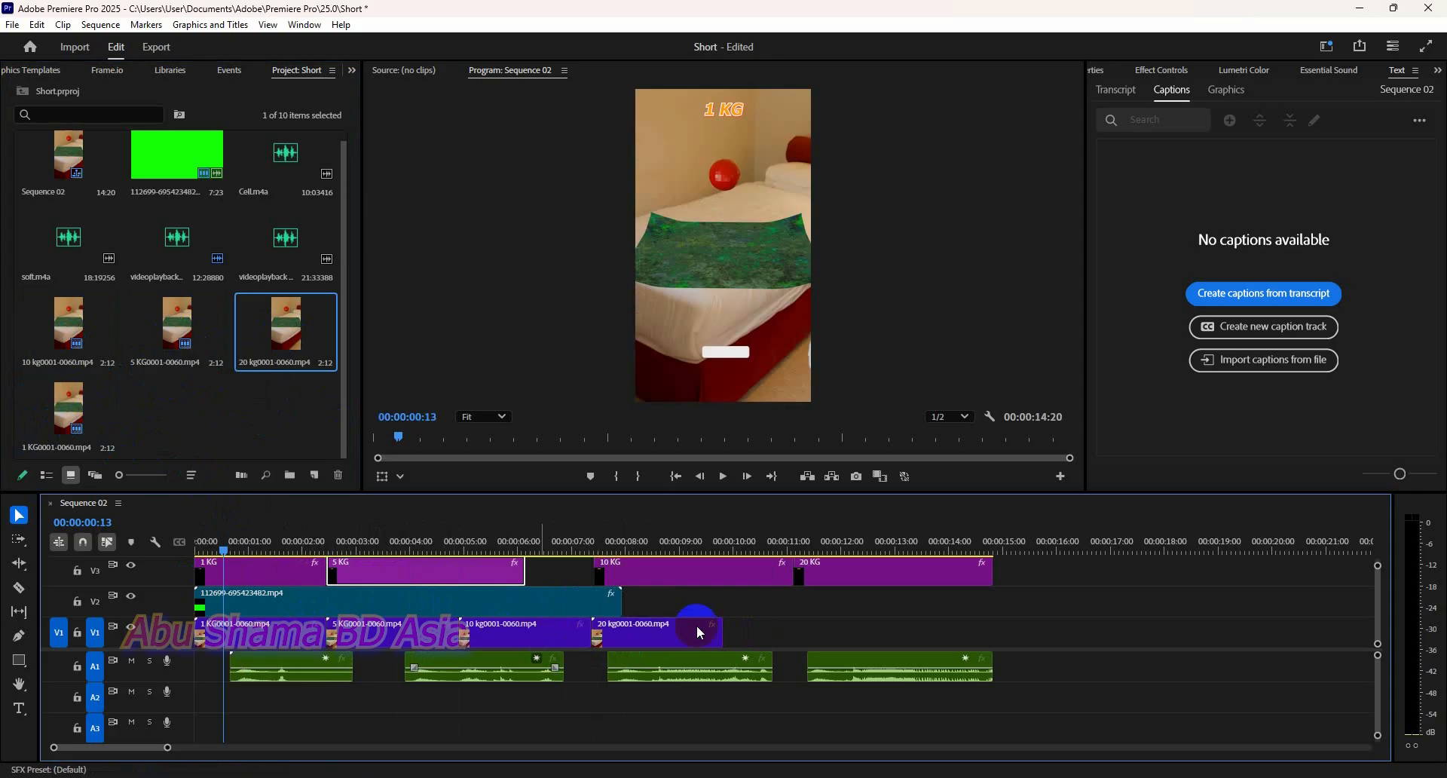
- Close the gaps between the 5 KG, 10 KG and 20 KG titles on track V3 and trim each to its video's length
{"action": "left_click_drag", "start_coordinate": [723, 567], "coordinate": [455, 580]}
{"action": "left_click_drag", "start_coordinate": [572, 582], "coordinate": [504, 578]}
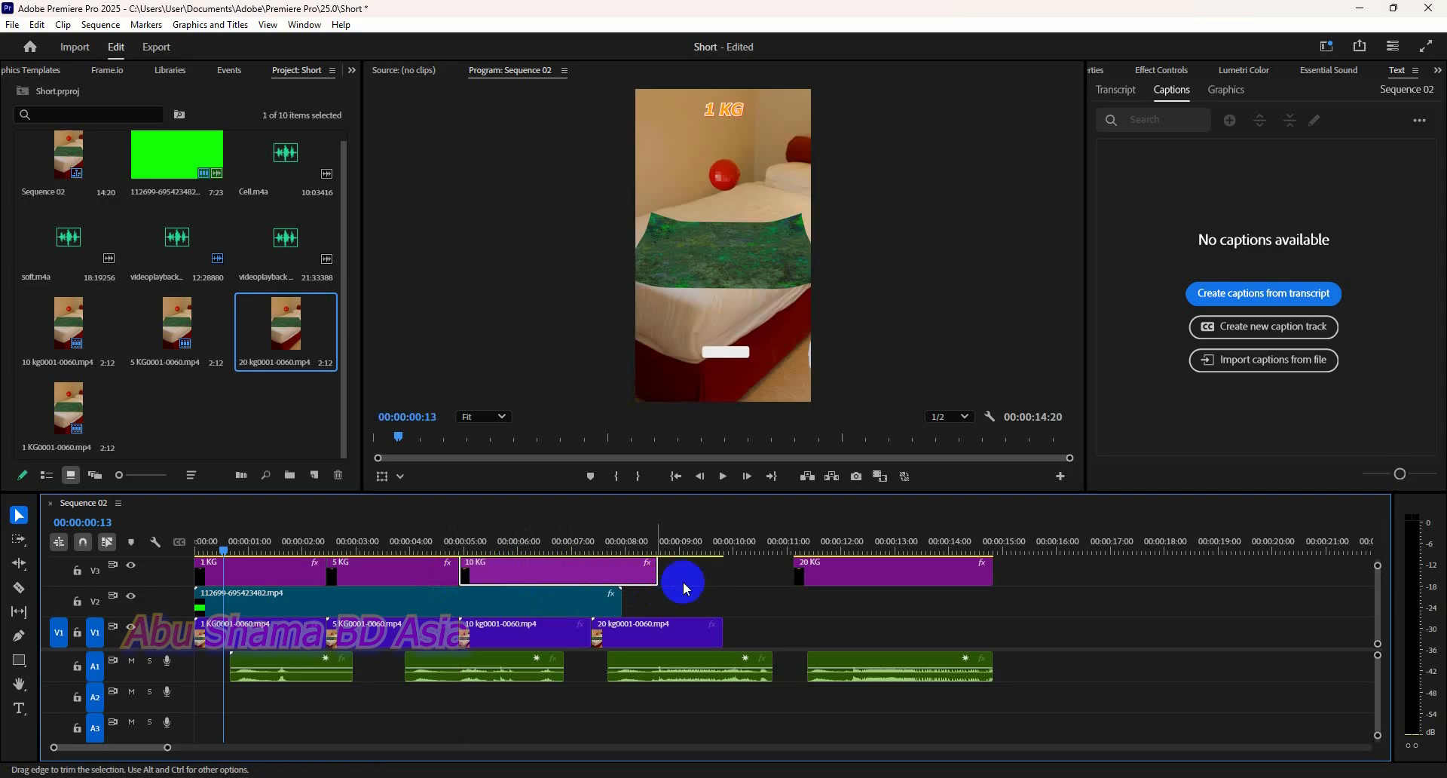
{"action": "left_click_drag", "start_coordinate": [656, 571], "coordinate": [592, 571]}
{"action": "left_click_drag", "start_coordinate": [801, 571], "coordinate": [657, 570]}
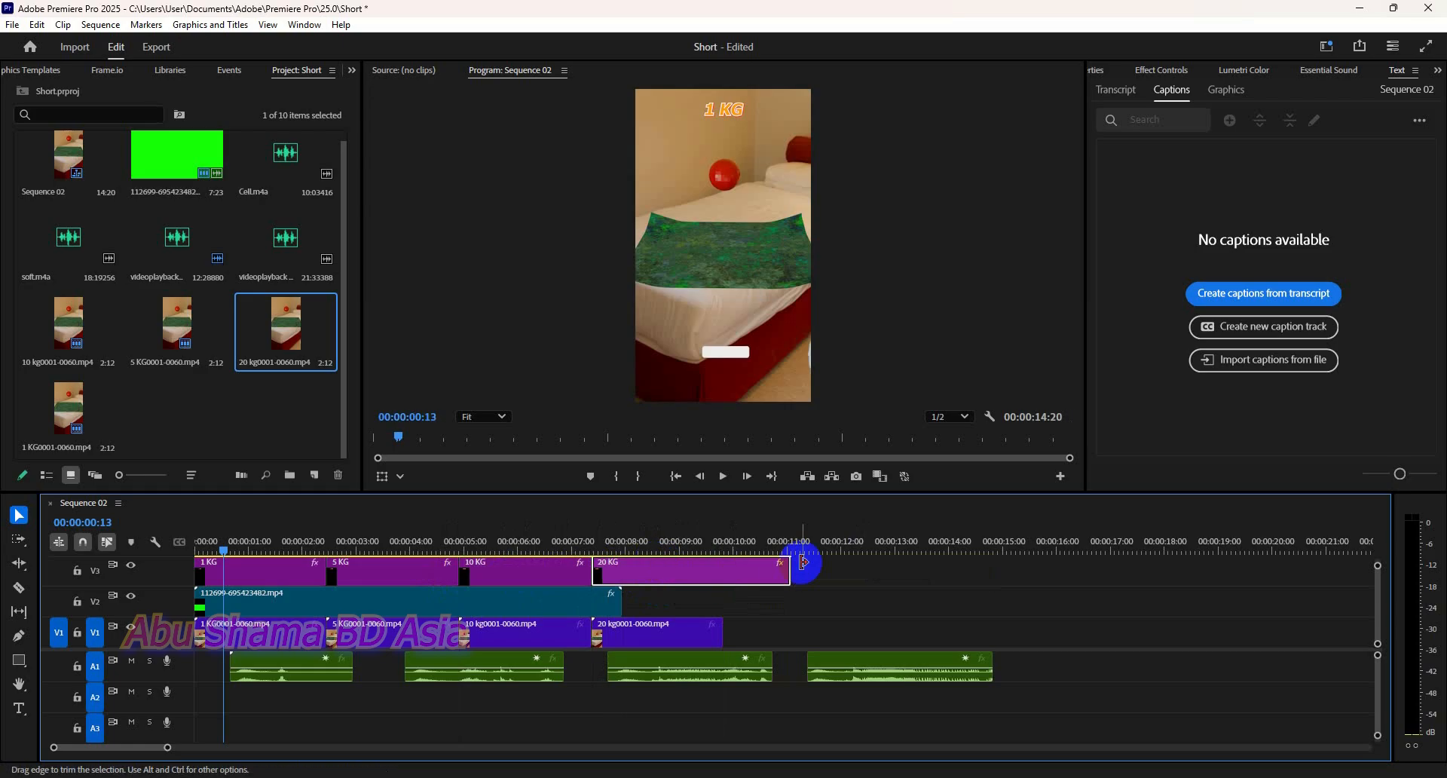
{"action": "left_click_drag", "start_coordinate": [789, 570], "coordinate": [722, 570]}
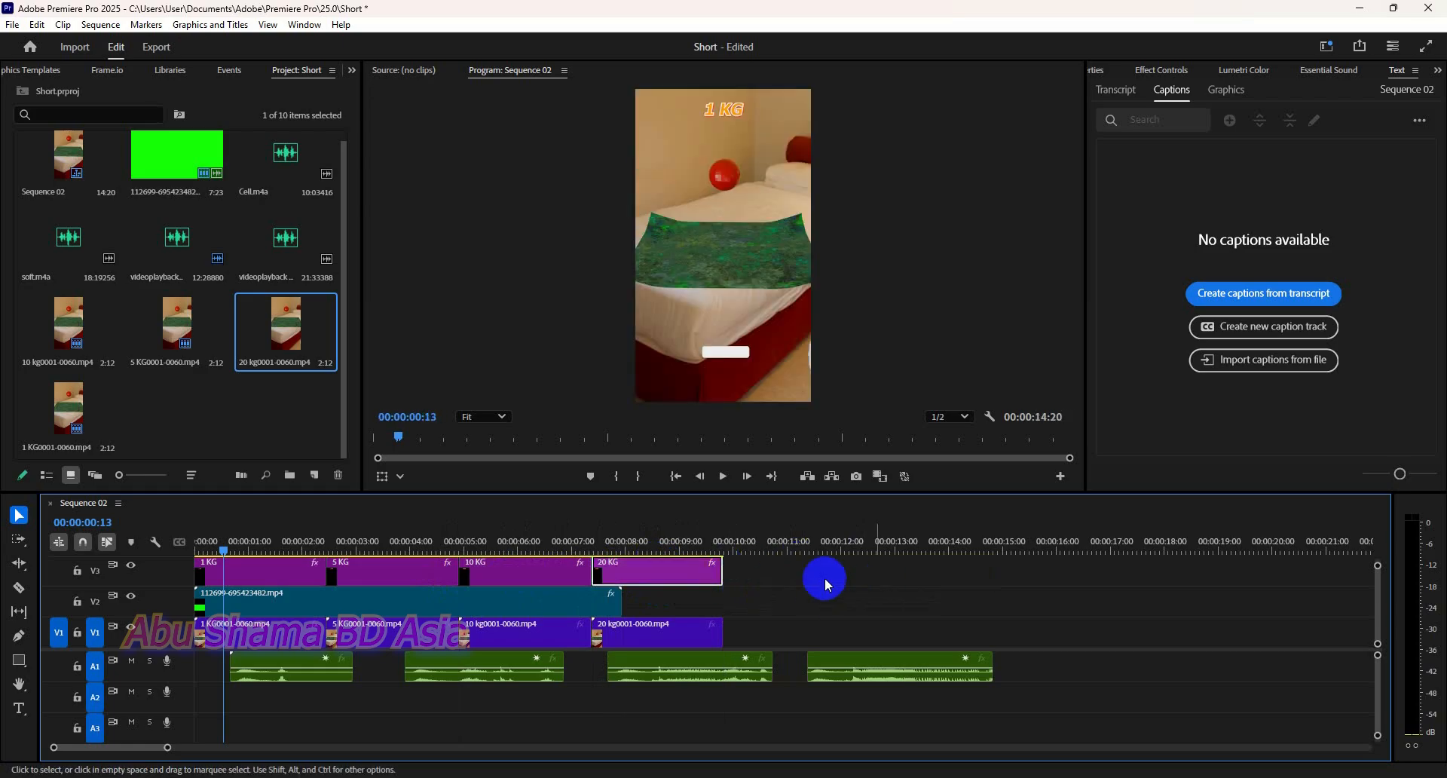
- Trim the start of the first A1 audio clip to a duration of about 00:00:01:05 and position it to end at about 00:00:01:17
{"action": "left_click_drag", "start_coordinate": [292, 666], "coordinate": [257, 667]}
{"action": "left_click", "coordinate": [224, 552]}
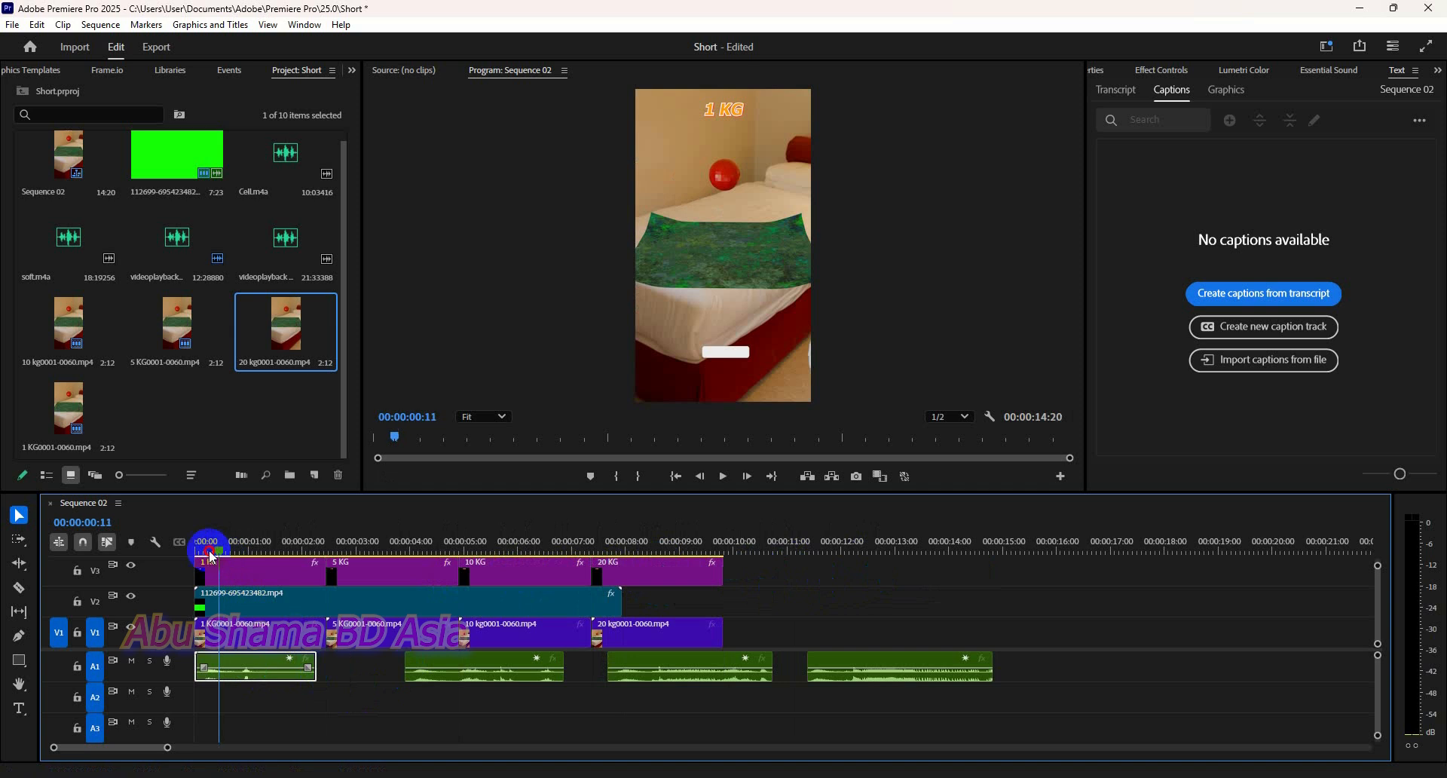
{"action": "left_click_drag", "start_coordinate": [212, 558], "coordinate": [289, 575]}
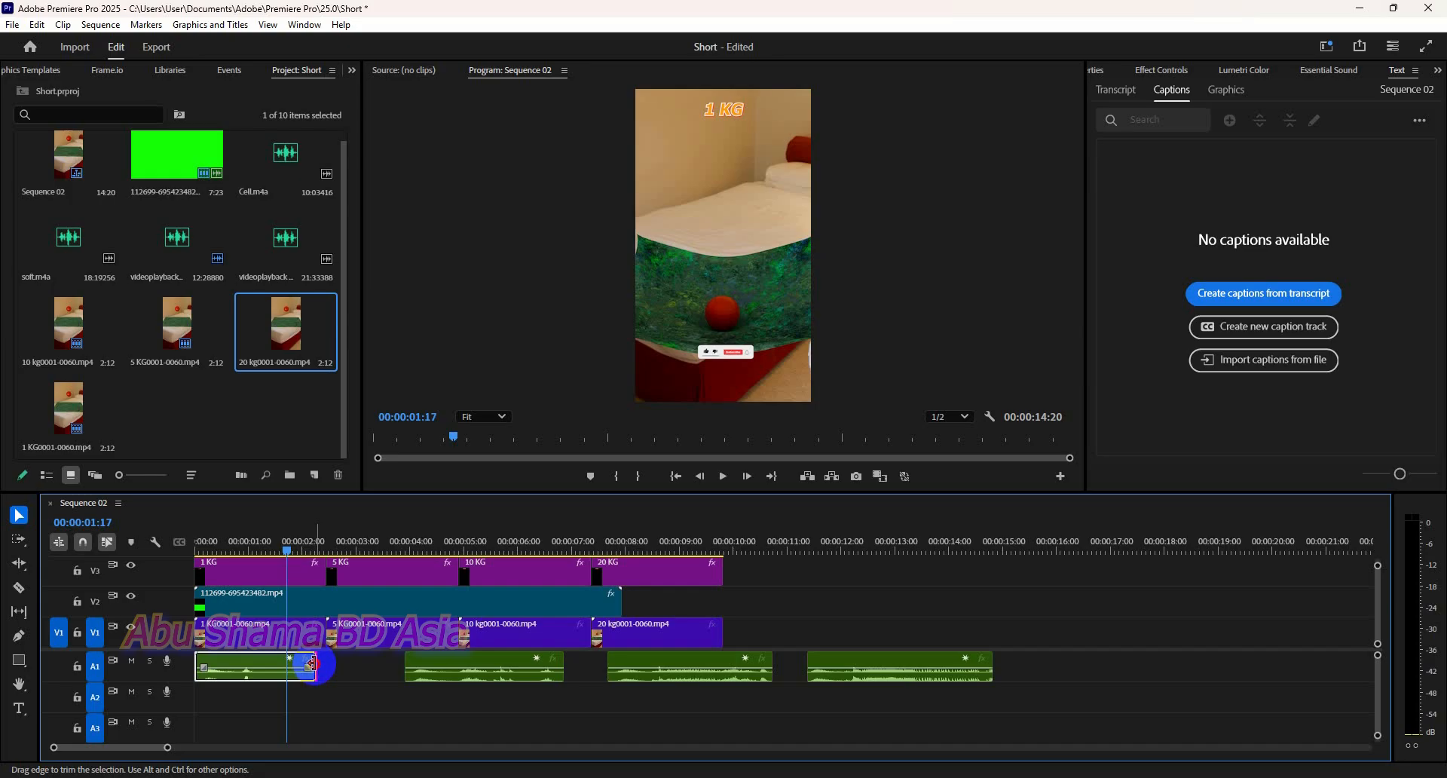
{"action": "left_click_drag", "start_coordinate": [311, 664], "coordinate": [277, 664]}
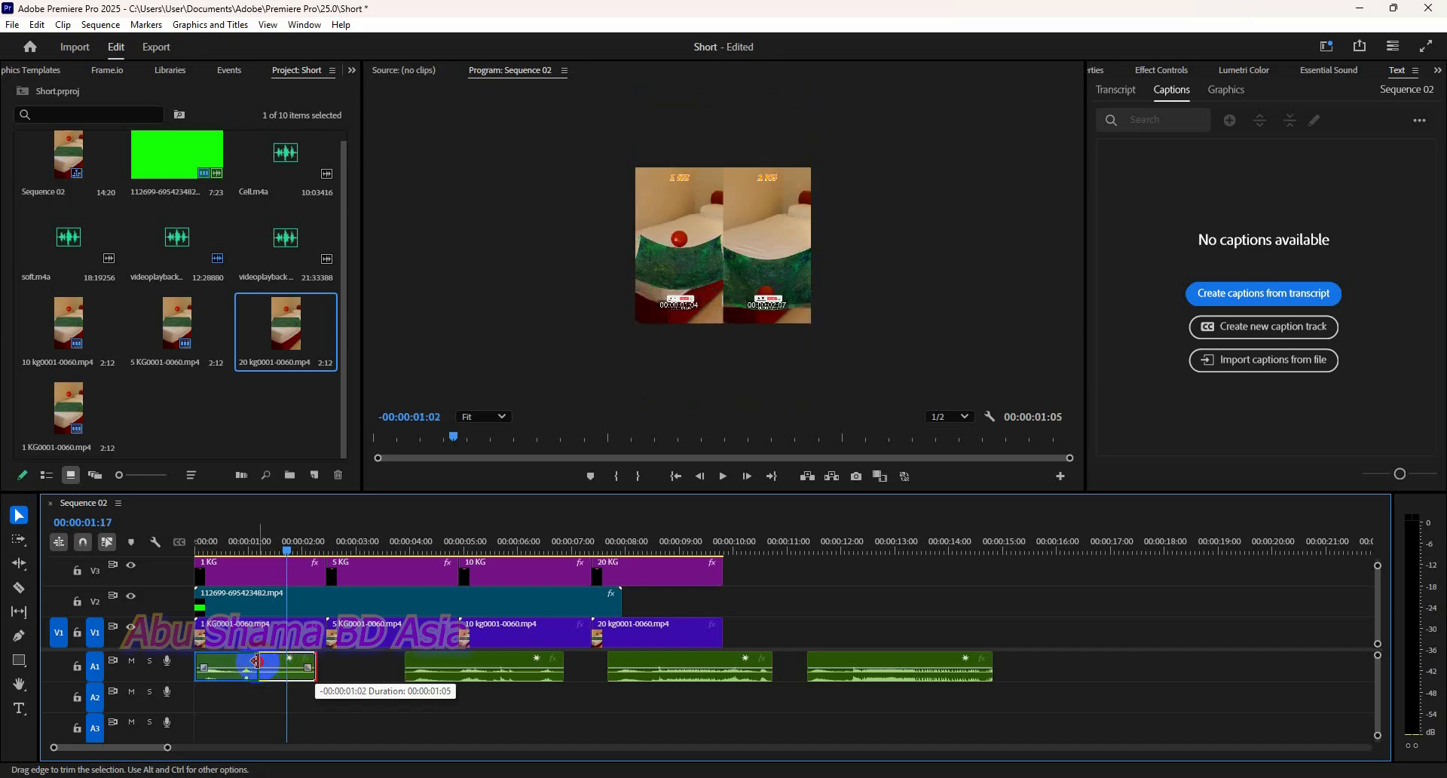
{"action": "left_click_drag", "start_coordinate": [256, 662], "coordinate": [252, 661]}
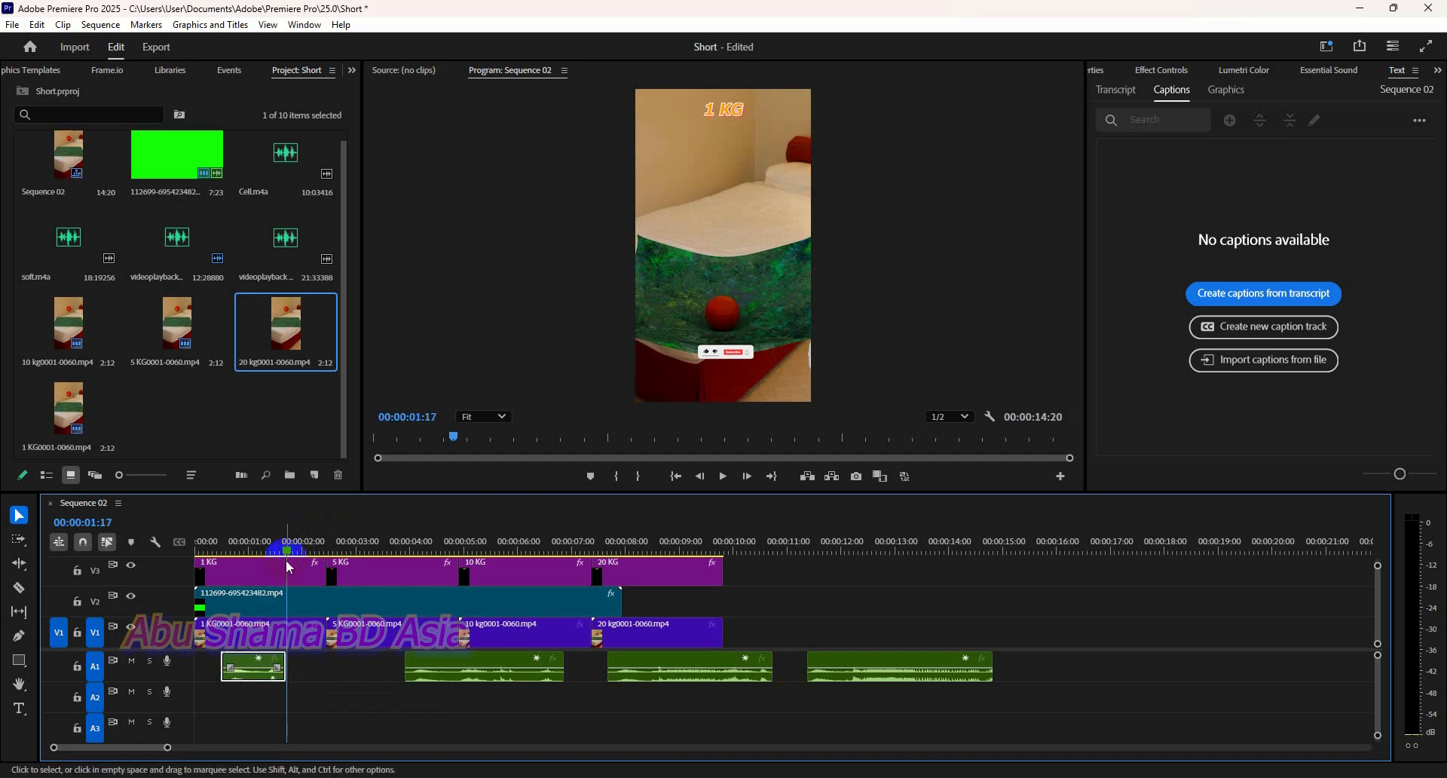
- Shift the first audio clip to end at about 00:00:02:00 and play the 1 KG section to check its sync
{"action": "mouse_move", "coordinate": [287, 544]}
{"action": "left_mouse_down"}
{"action": "mouse_move", "coordinate": [268, 544]}
{"action": "mouse_move", "coordinate": [302, 556]}
{"action": "left_mouse_up"}
{"action": "left_click", "coordinate": [263, 661]}
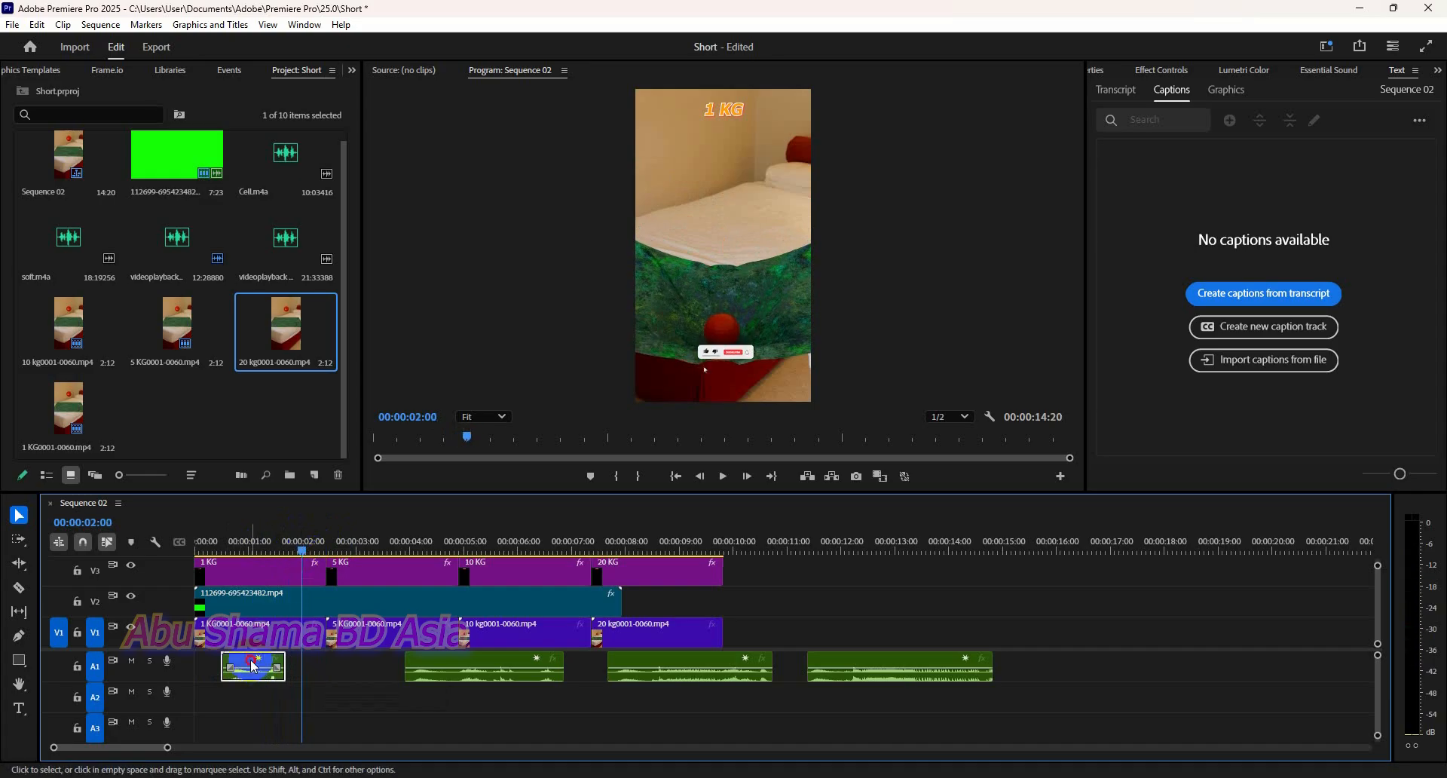
{"action": "left_click_drag", "start_coordinate": [254, 666], "coordinate": [270, 666]}
{"action": "left_click", "coordinate": [301, 542]}
{"action": "left_click_drag", "start_coordinate": [302, 556], "coordinate": [231, 558]}
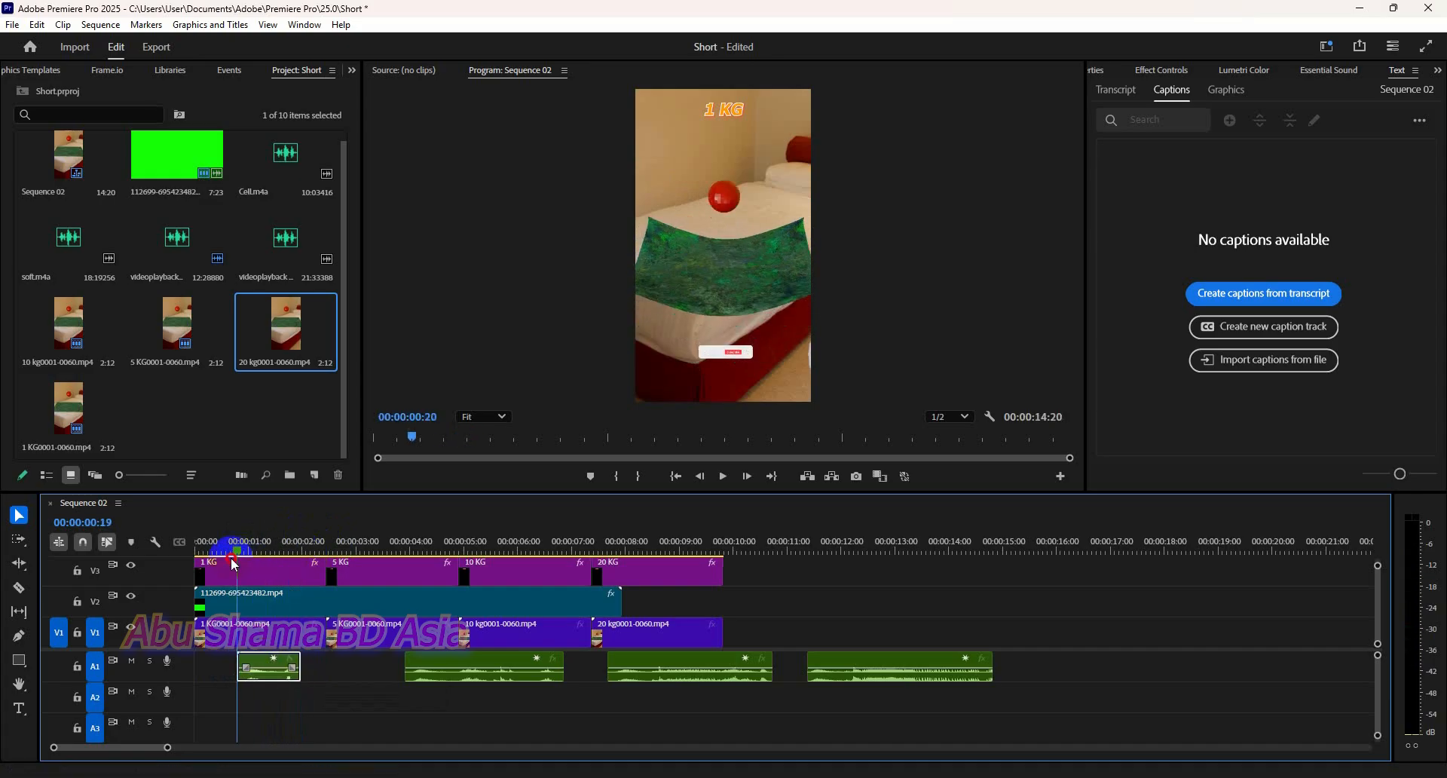
{"action": "left_click", "coordinate": [723, 476]}
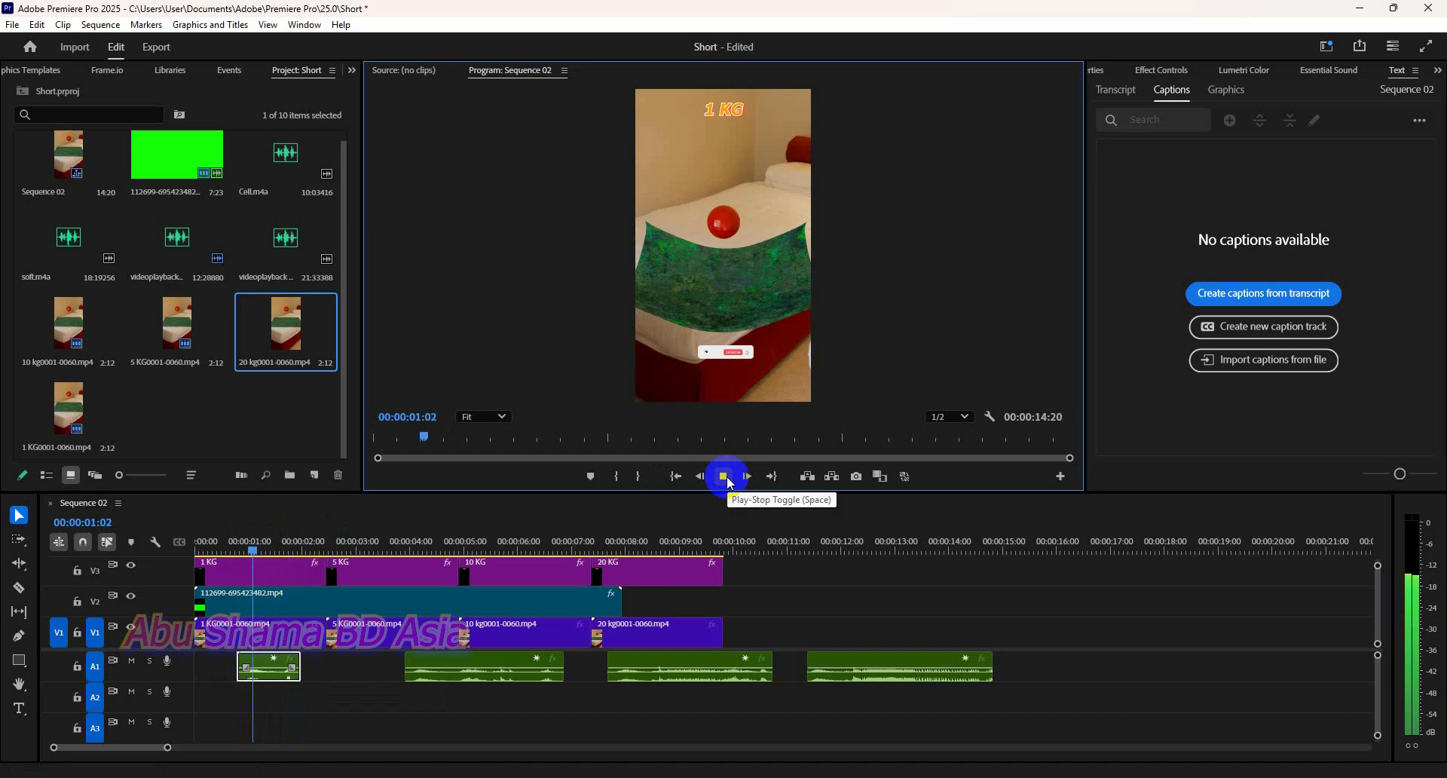
{"action": "left_click", "coordinate": [725, 476]}
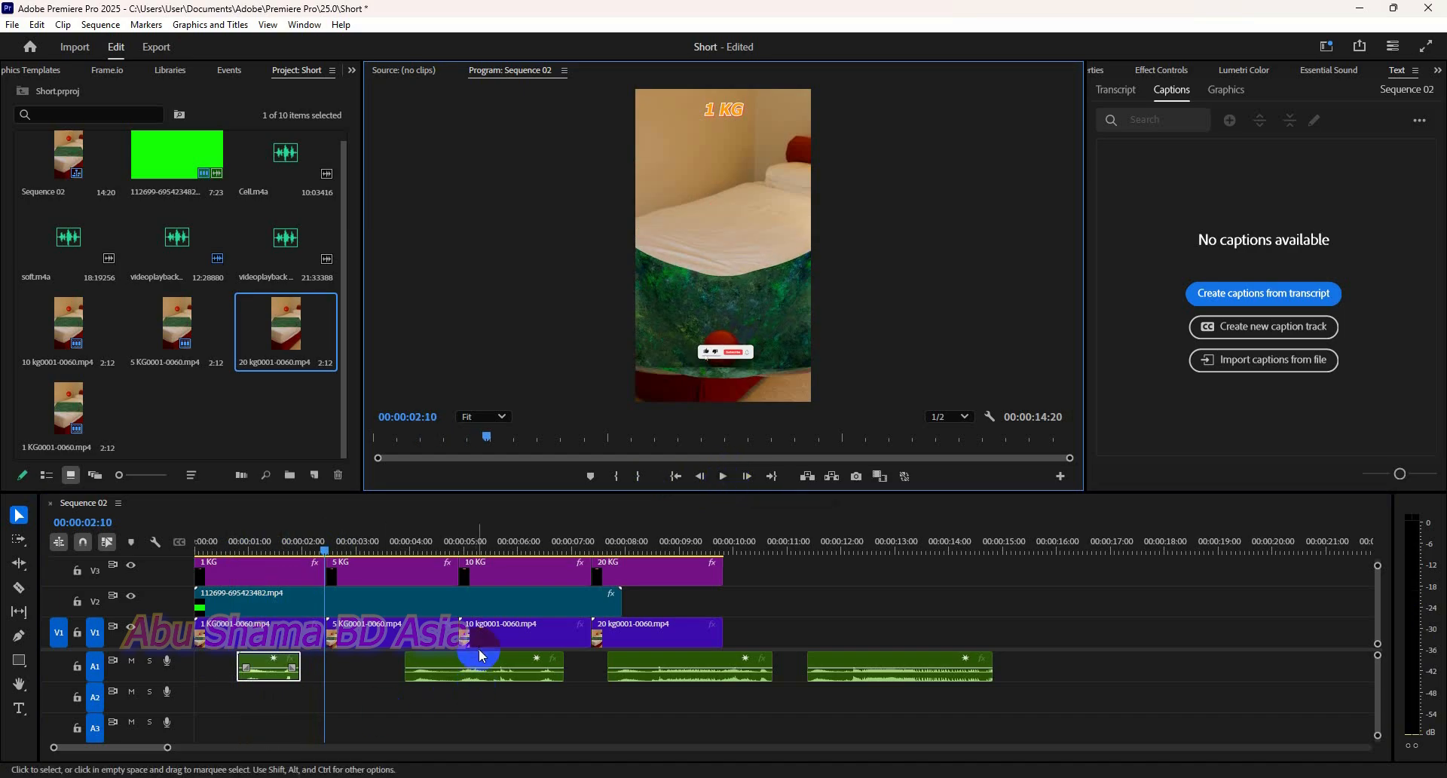
- Move the second audio clip to the start of the 5 KG video and play that section
{"action": "left_click_drag", "start_coordinate": [481, 663], "coordinate": [404, 659]}
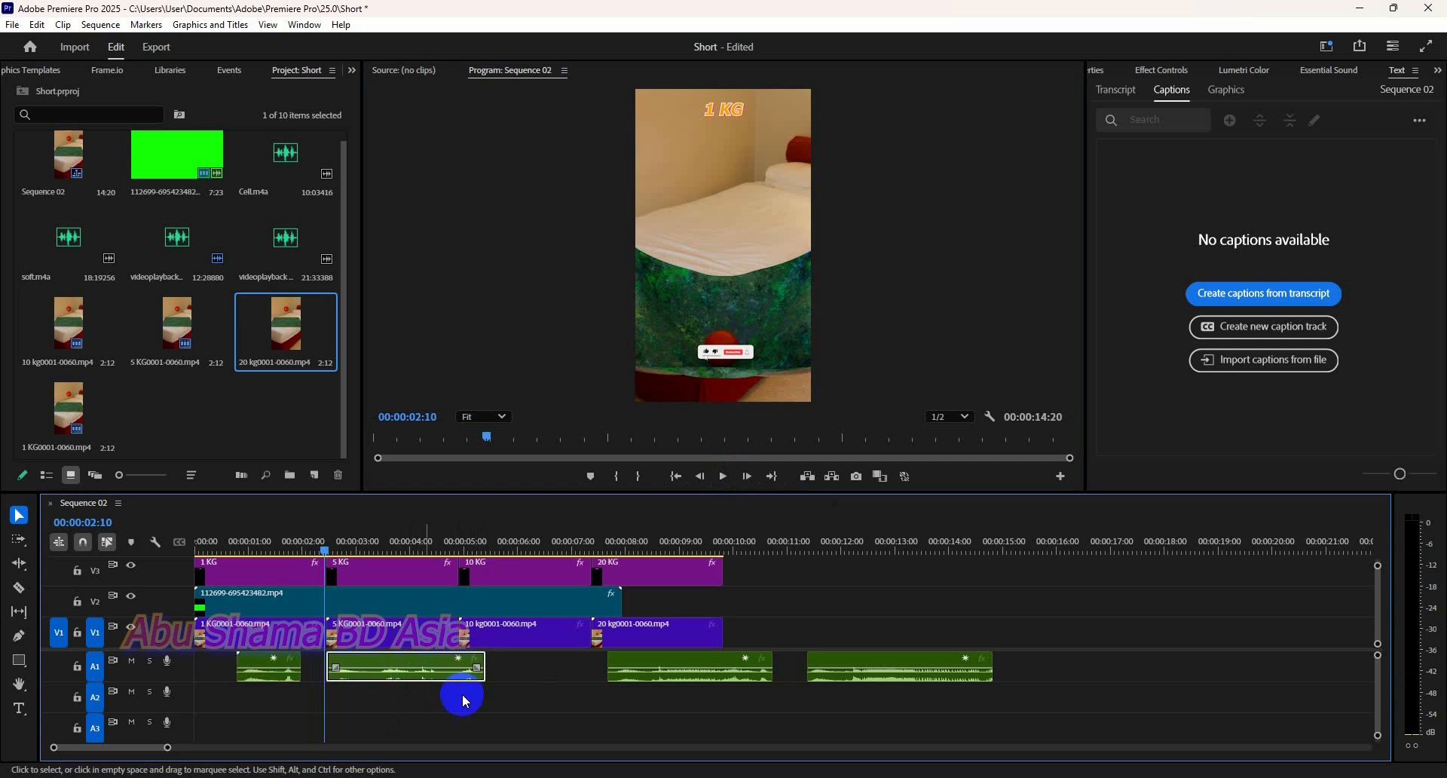
{"action": "left_click", "coordinate": [724, 477]}
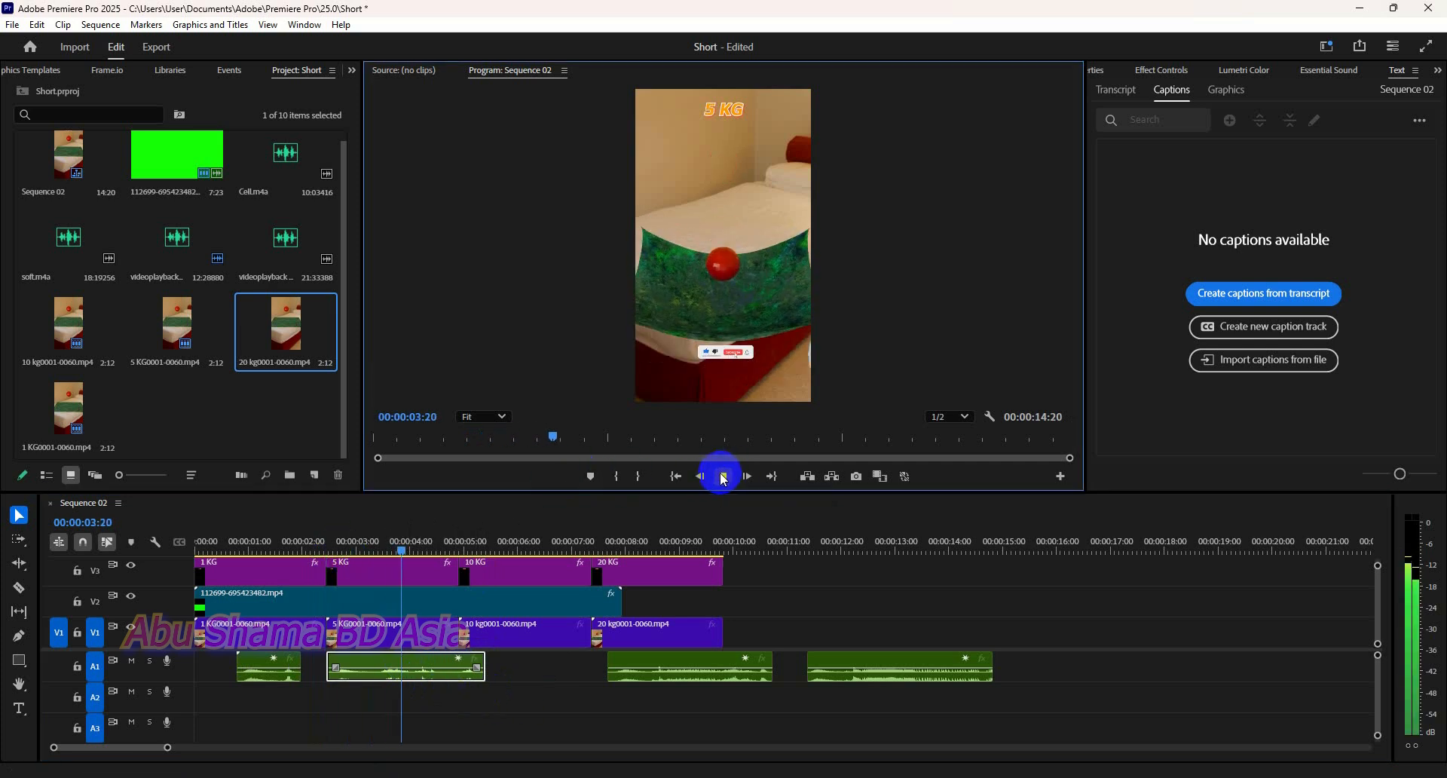
{"action": "left_click", "coordinate": [723, 476]}
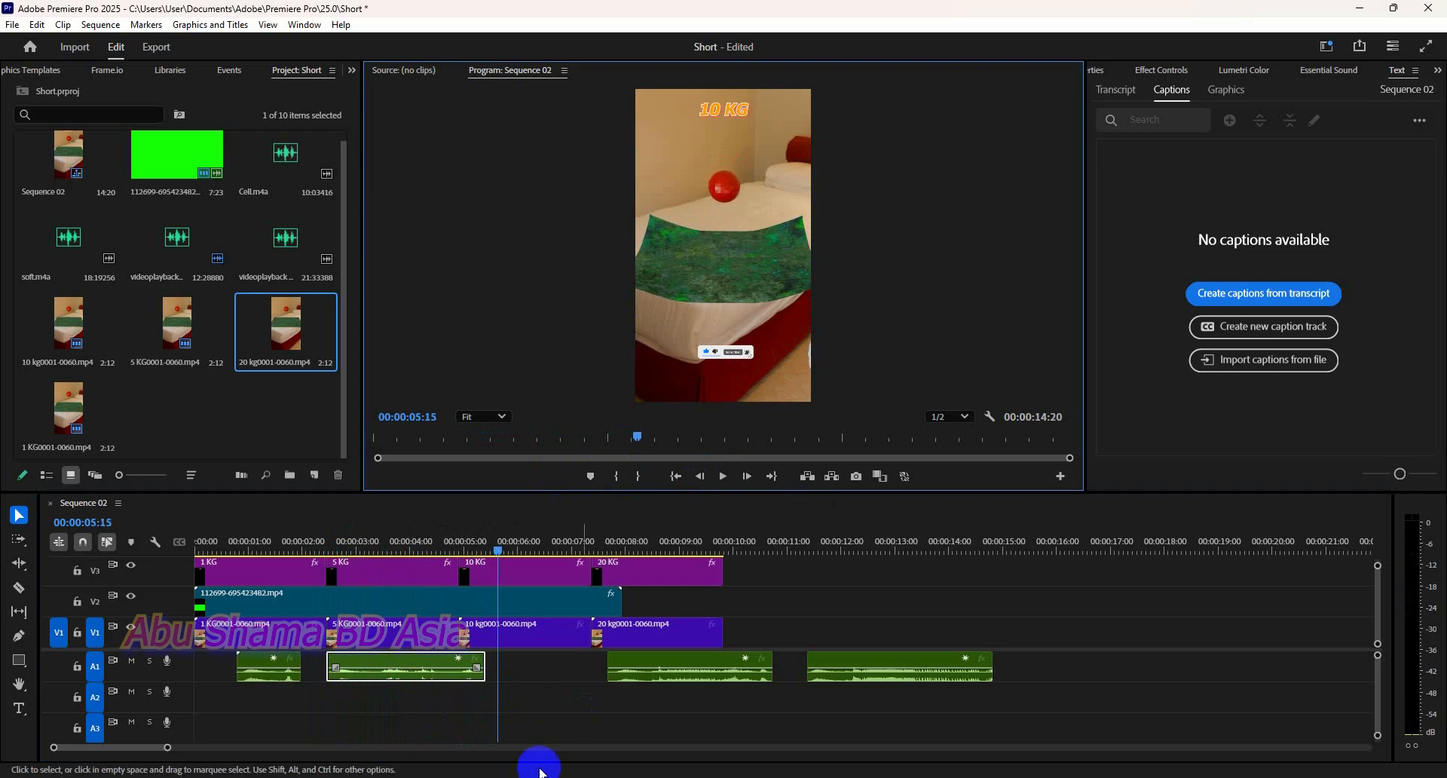
- Trim the second audio clip's end to the end of the 5 KG video and replay the section from 00:00:03:07
{"action": "left_click_drag", "start_coordinate": [489, 669], "coordinate": [457, 670]}
{"action": "left_click_drag", "start_coordinate": [504, 550], "coordinate": [373, 547]}
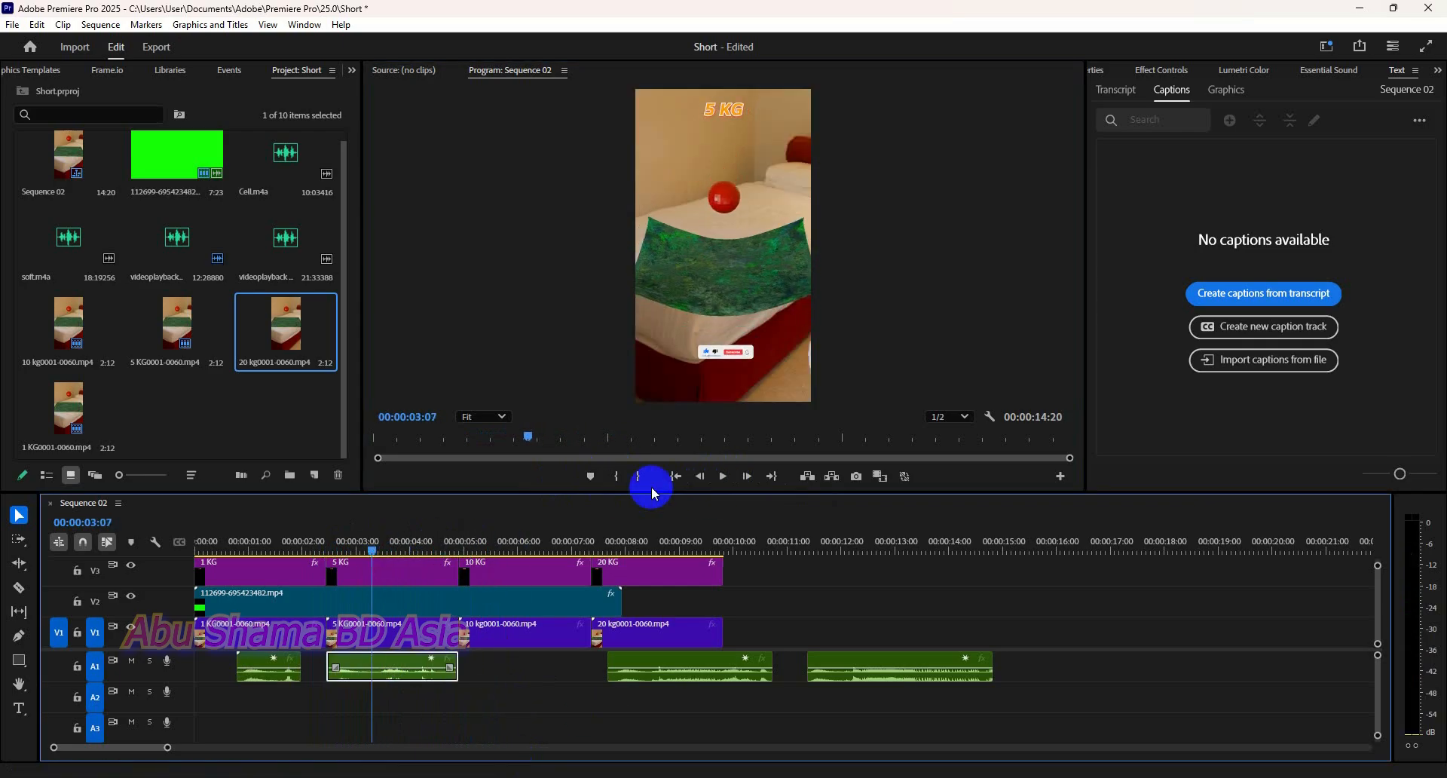
{"action": "left_click", "coordinate": [724, 476]}
{"action": "left_click", "coordinate": [724, 476]}
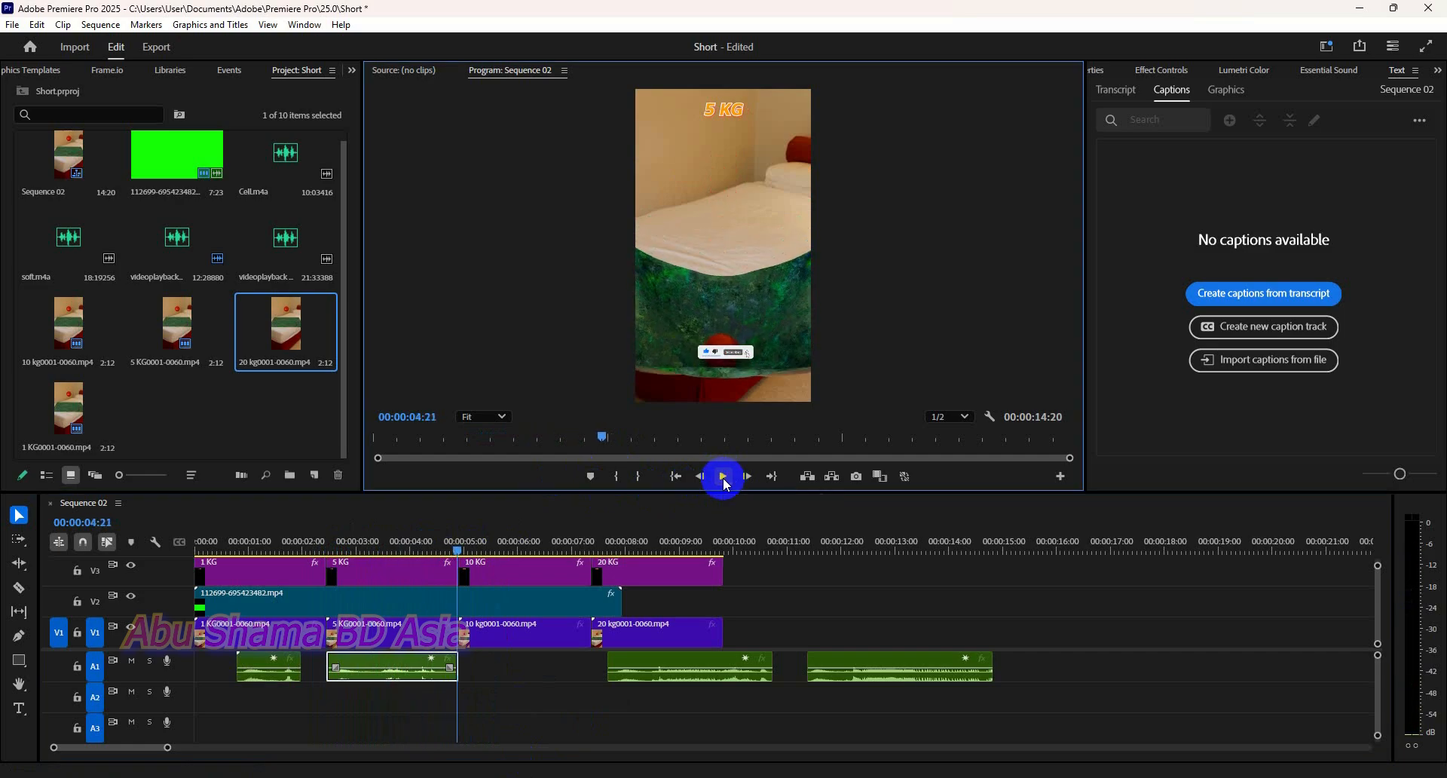
- Move the third audio clip directly after the second, play the 10 KG section, and set the playhead to 00:00:07:10
{"action": "left_click_drag", "start_coordinate": [681, 658], "coordinate": [534, 663]}
{"action": "left_click", "coordinate": [716, 481]}
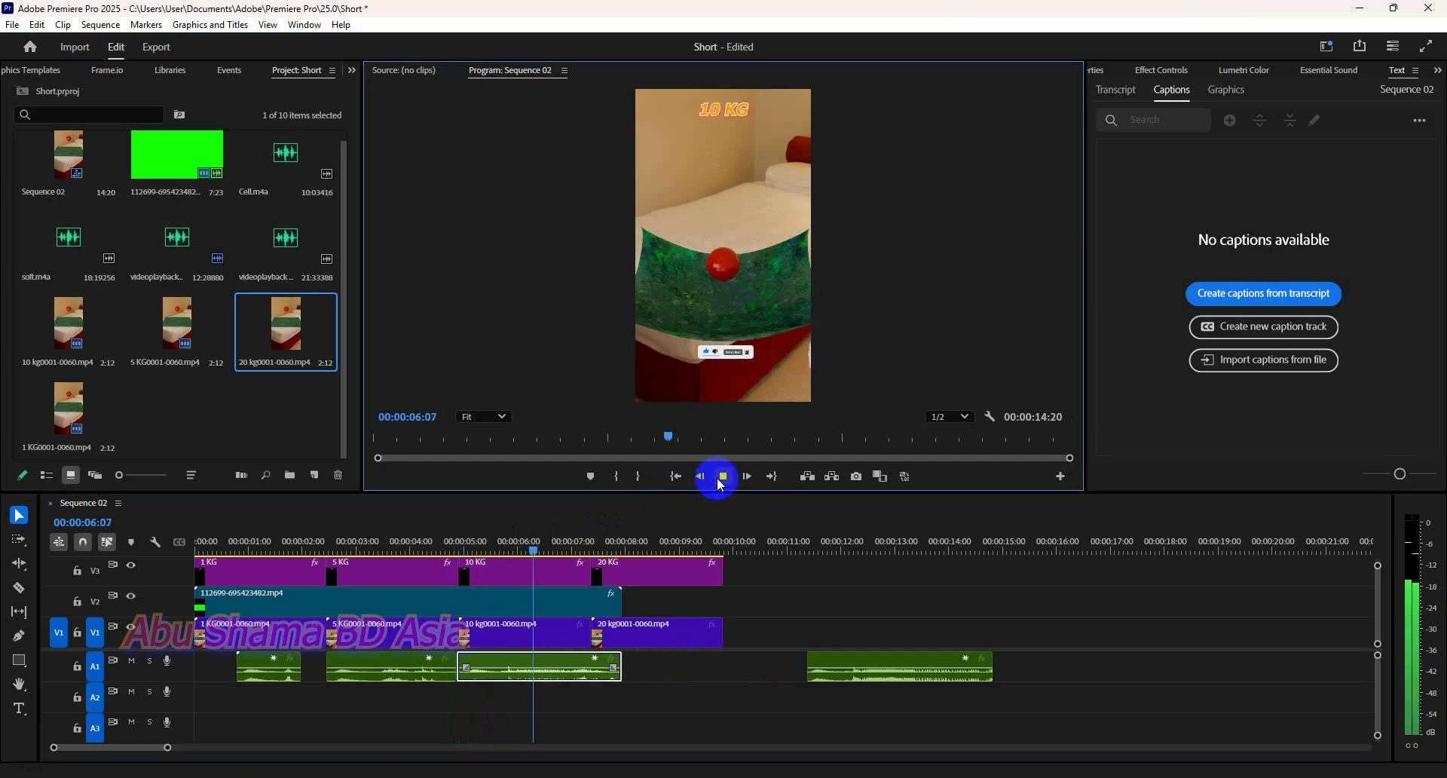
{"action": "left_click", "coordinate": [722, 476]}
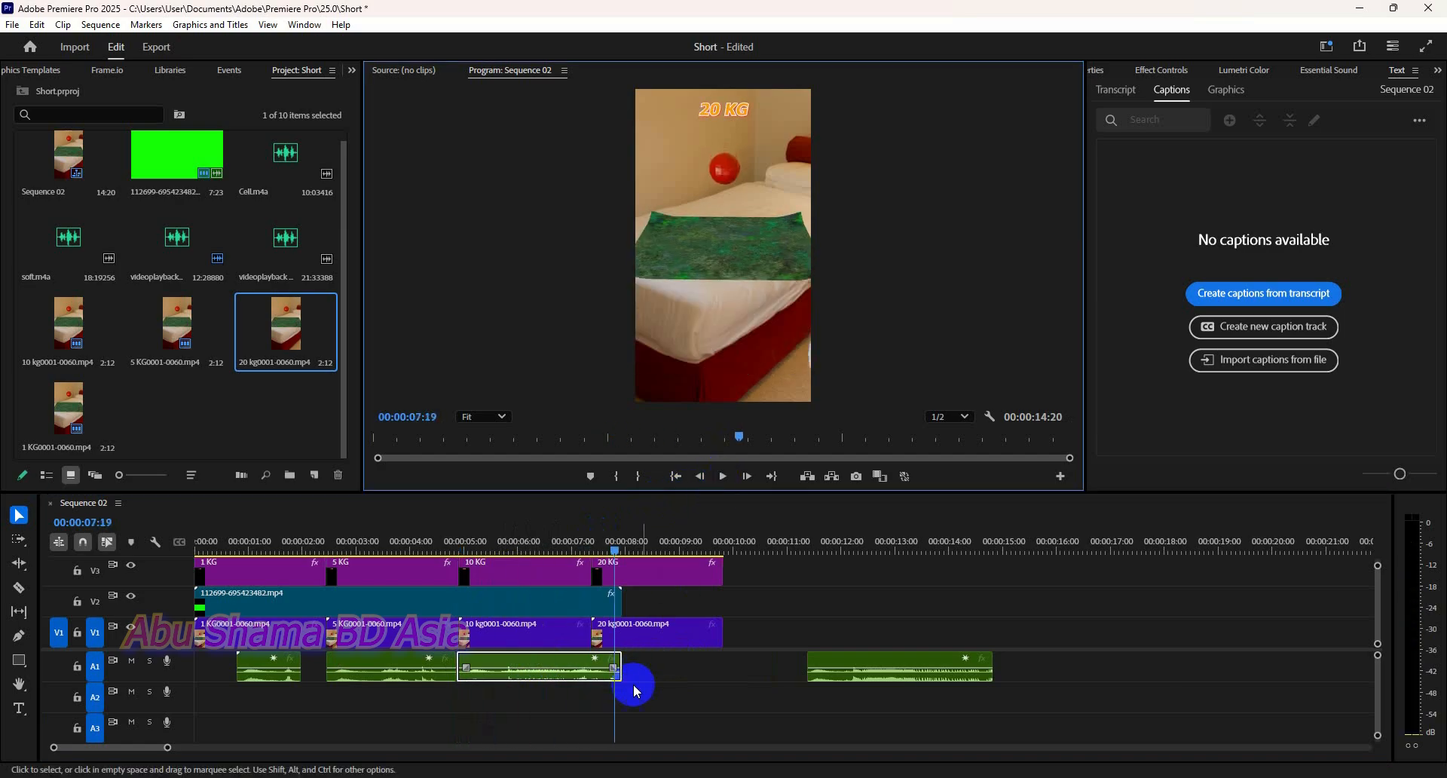
{"action": "left_click_drag", "start_coordinate": [614, 552], "coordinate": [595, 552]}
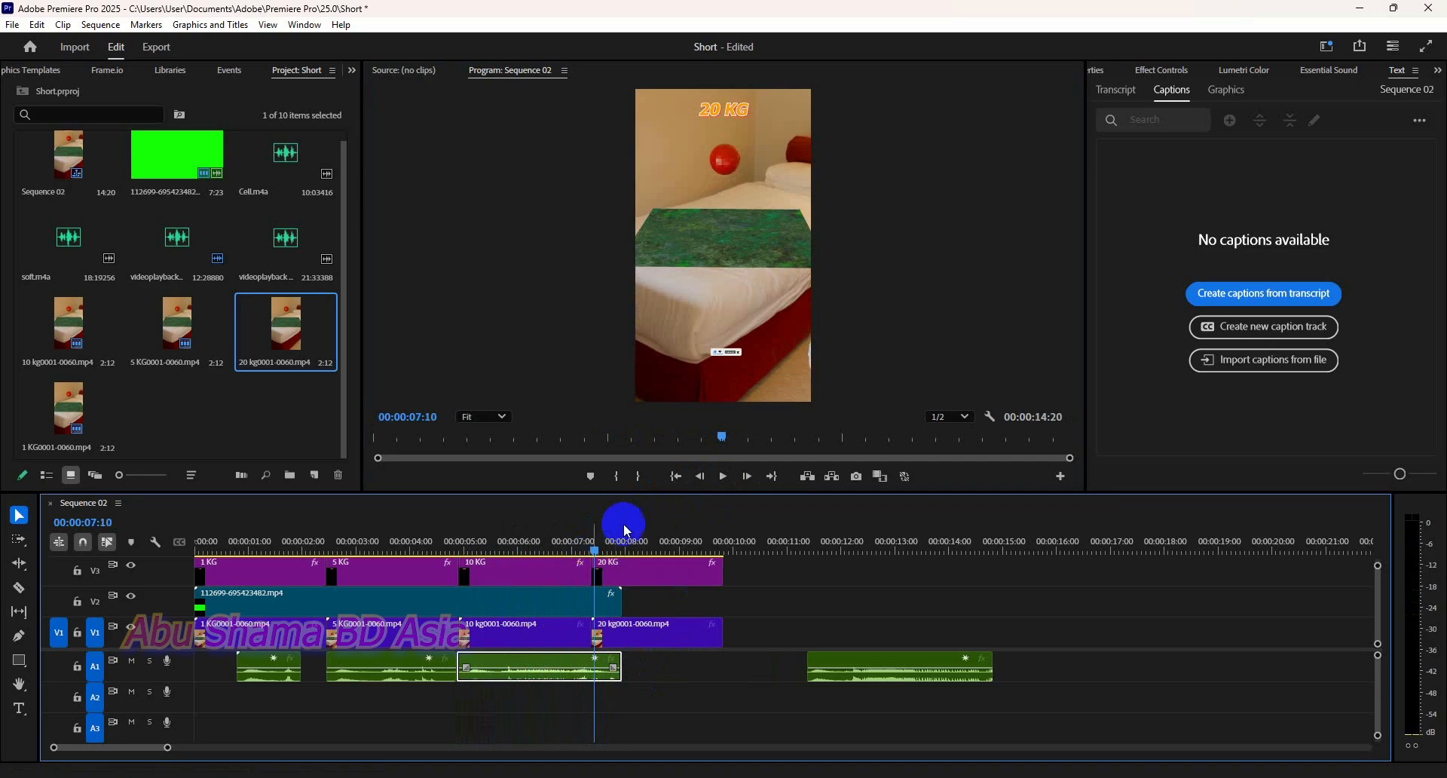
- Replay the 10 KG section several times to check how the third audio clip syncs with the sphere's impact
{"action": "left_click", "coordinate": [724, 486]}
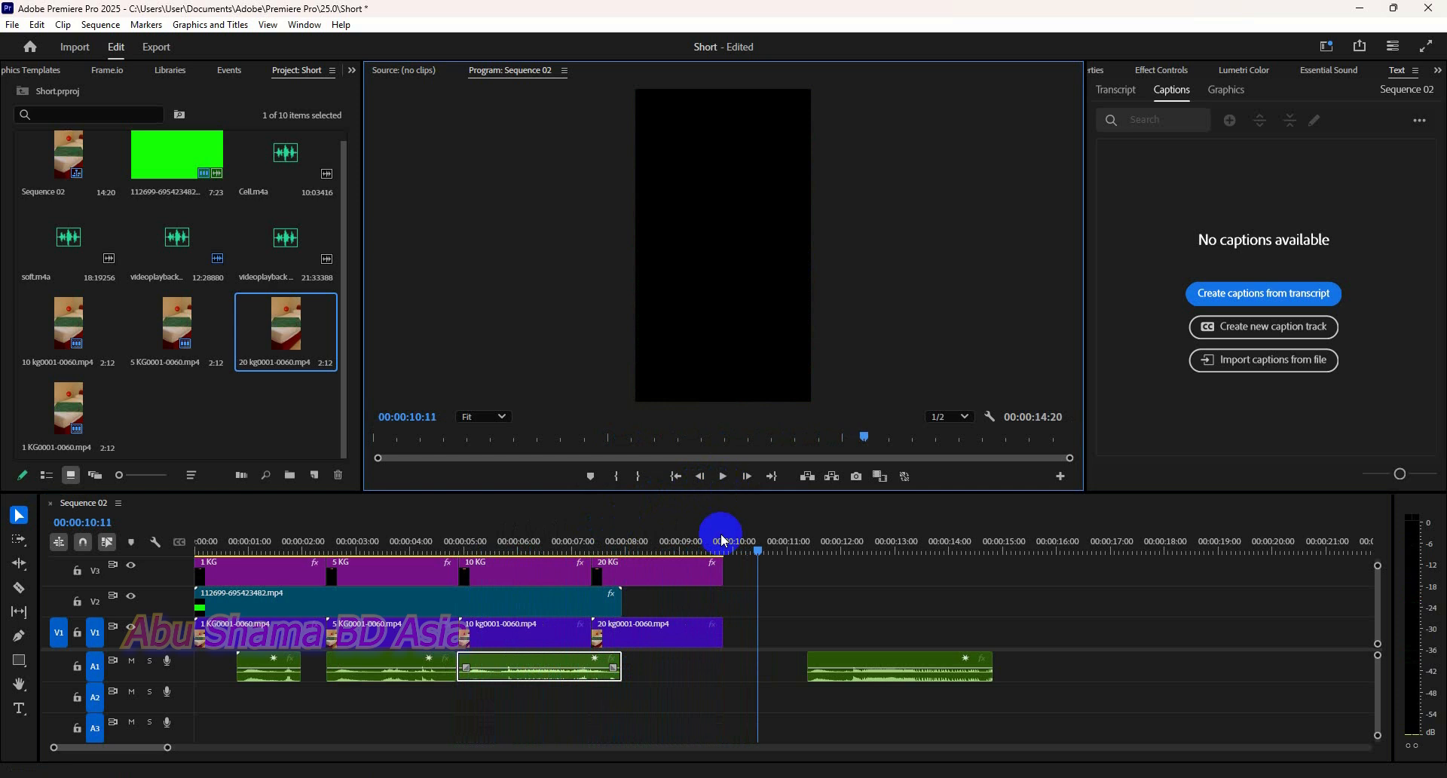
{"action": "left_click_drag", "start_coordinate": [764, 550], "coordinate": [575, 554]}
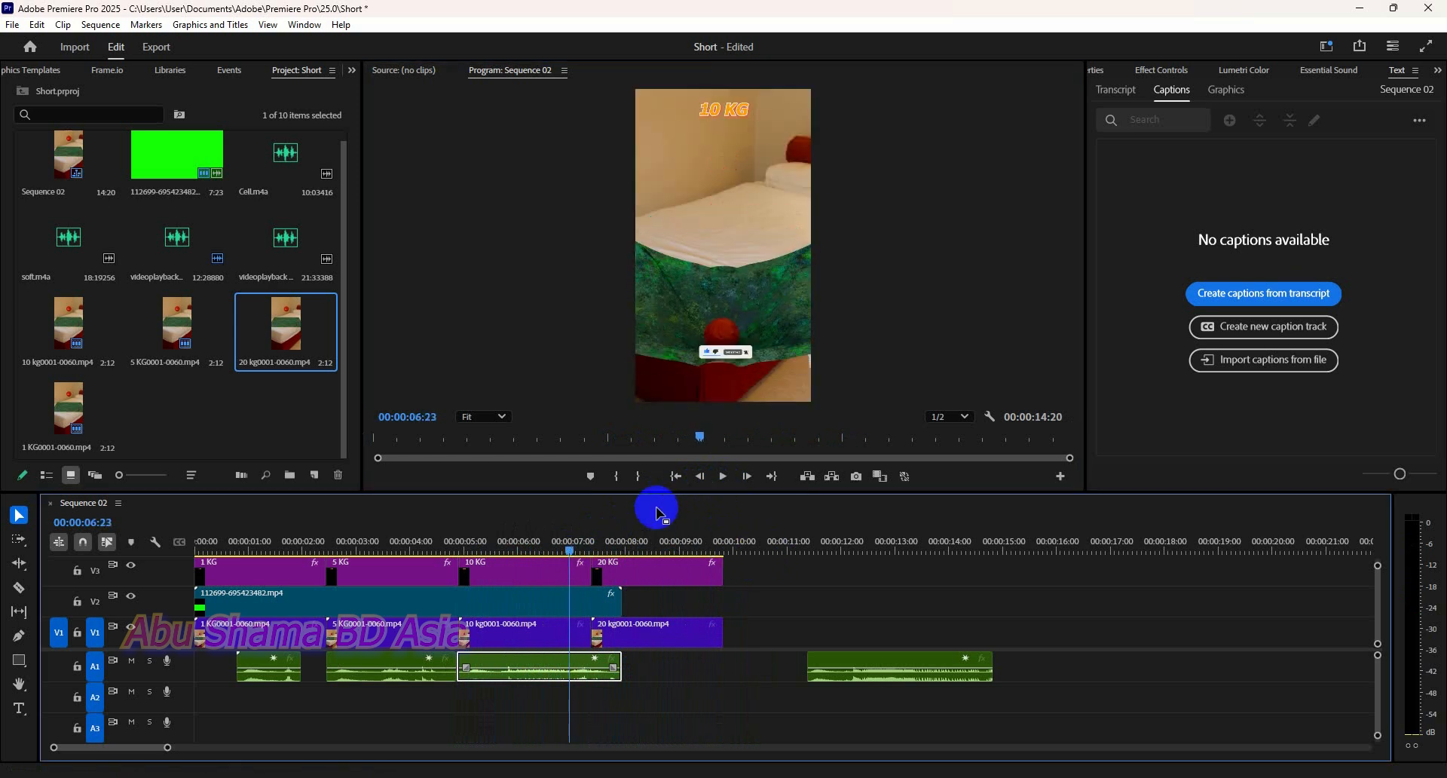
{"action": "left_click", "coordinate": [722, 482]}
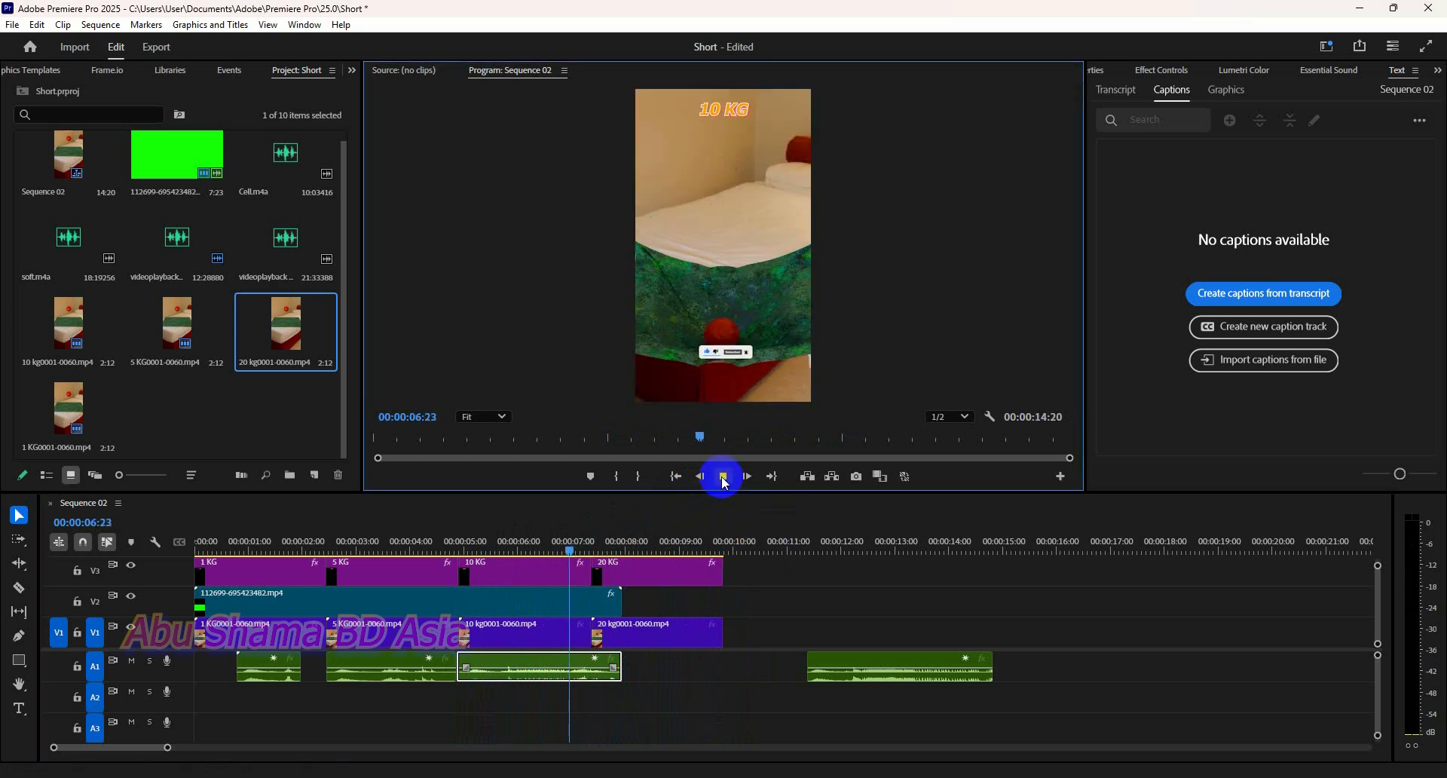
{"action": "left_click", "coordinate": [723, 476]}
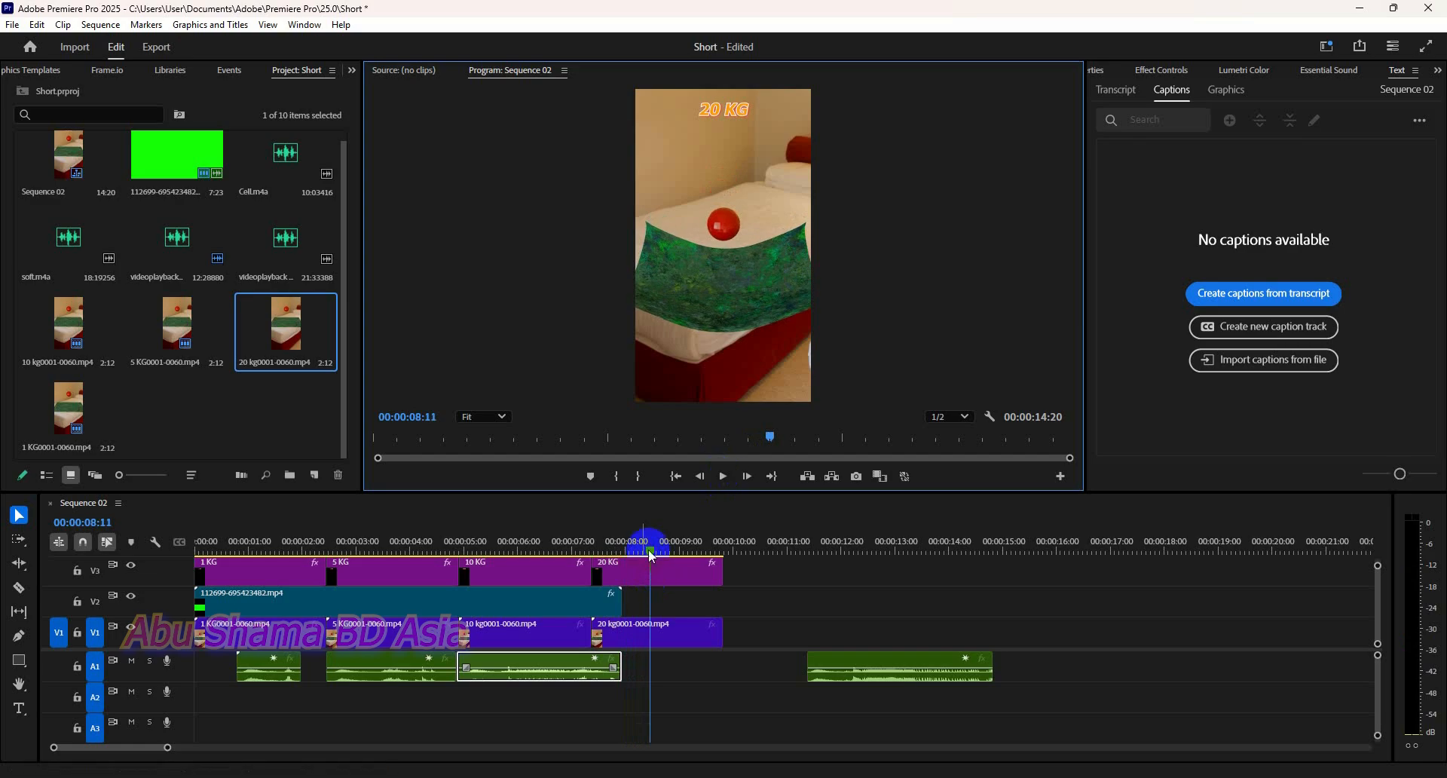
{"action": "left_click_drag", "start_coordinate": [648, 548], "coordinate": [502, 548]}
{"action": "left_click", "coordinate": [724, 477]}
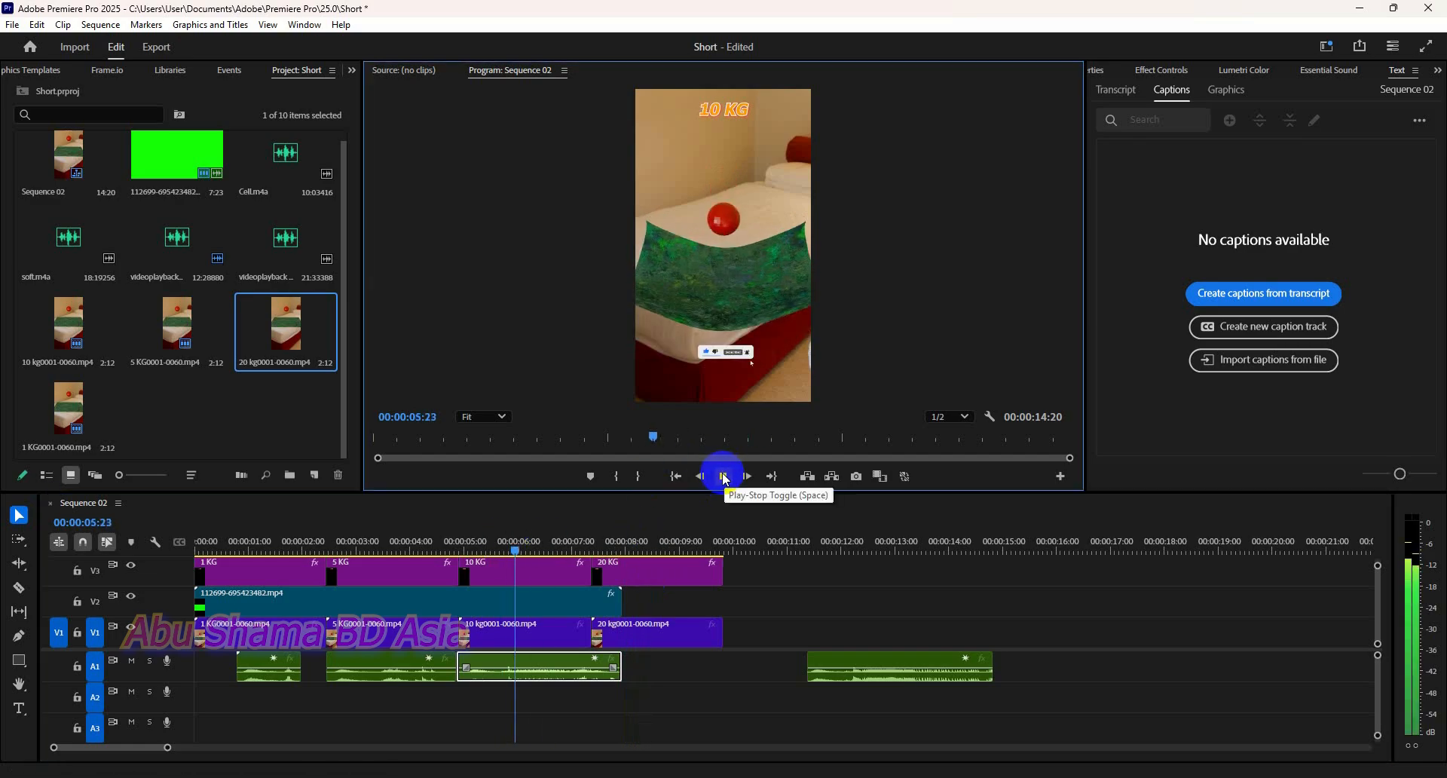
{"action": "left_click", "coordinate": [724, 476]}
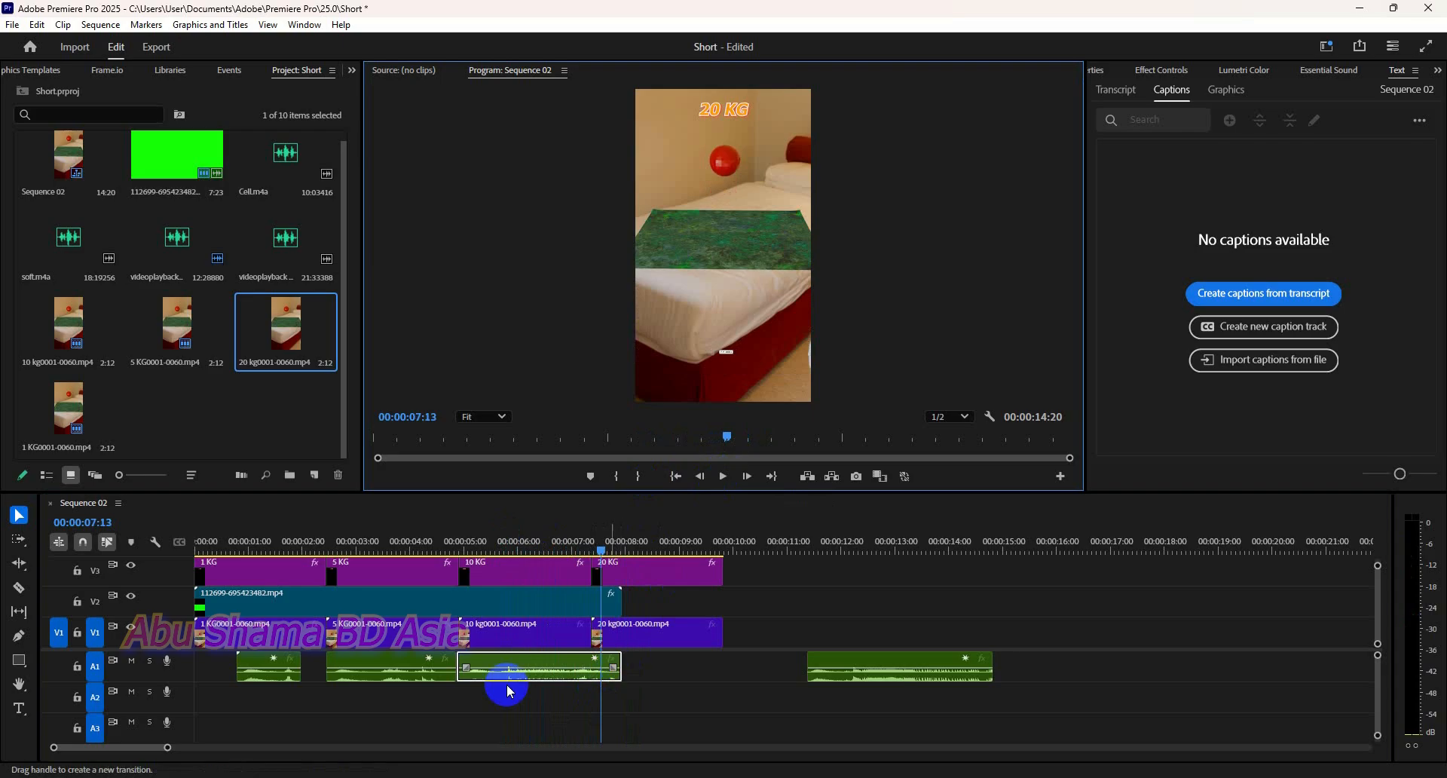
- Trim the third audio clip to the start and end of the 10 KG video and replay the section from 00:00:05:01
{"action": "left_click_drag", "start_coordinate": [459, 657], "coordinate": [499, 657]}
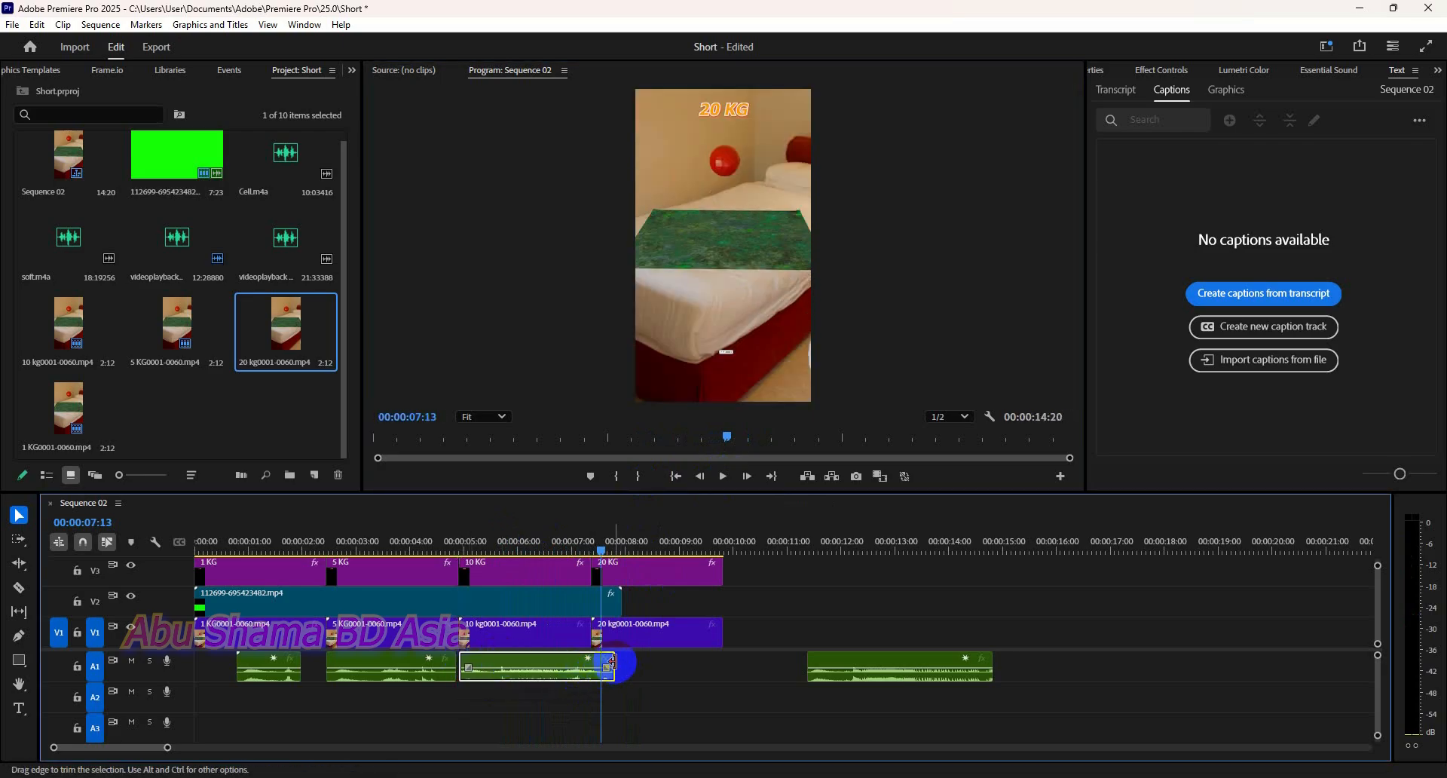
{"action": "left_click_drag", "start_coordinate": [607, 661], "coordinate": [589, 663]}
{"action": "left_click_drag", "start_coordinate": [600, 548], "coordinate": [467, 553]}
{"action": "left_click", "coordinate": [694, 483]}
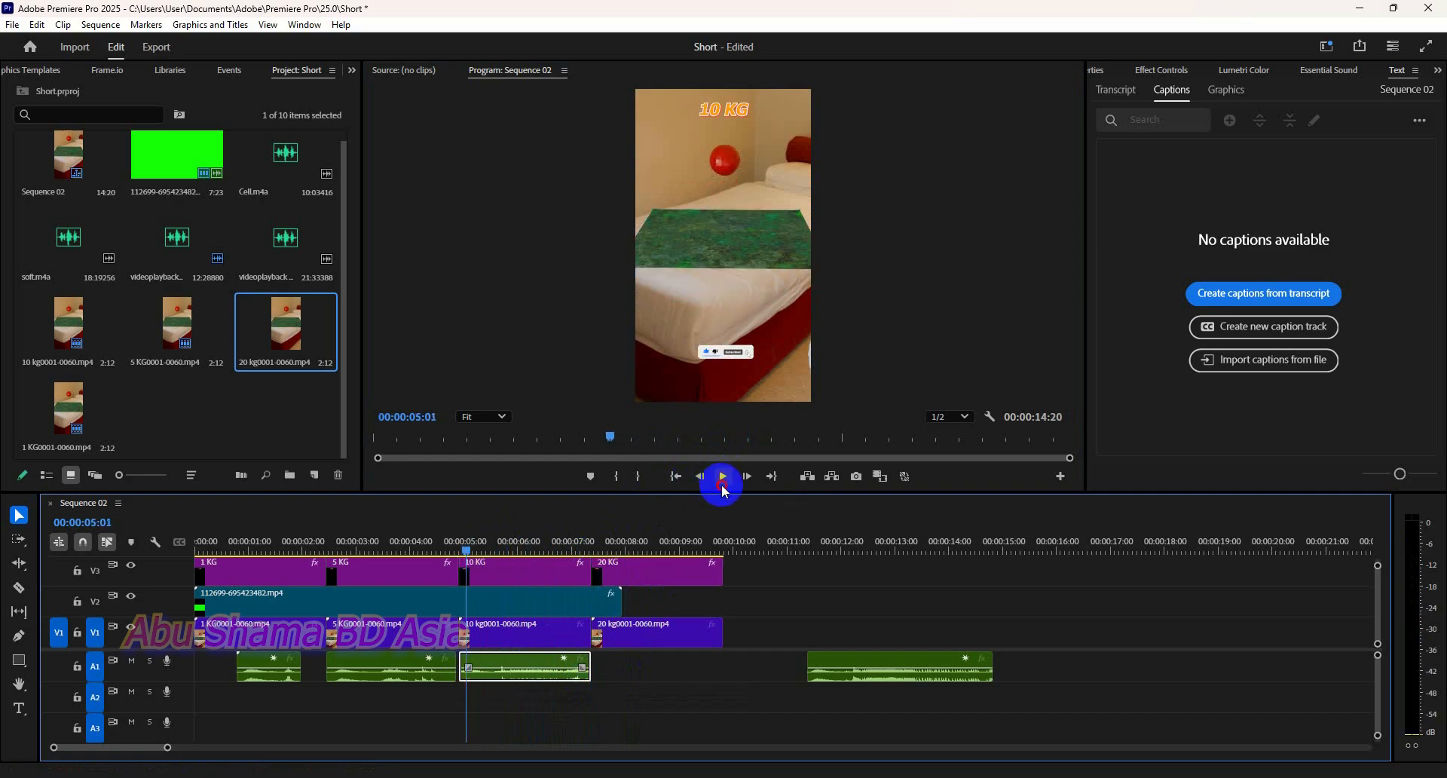
{"action": "left_click", "coordinate": [723, 478]}
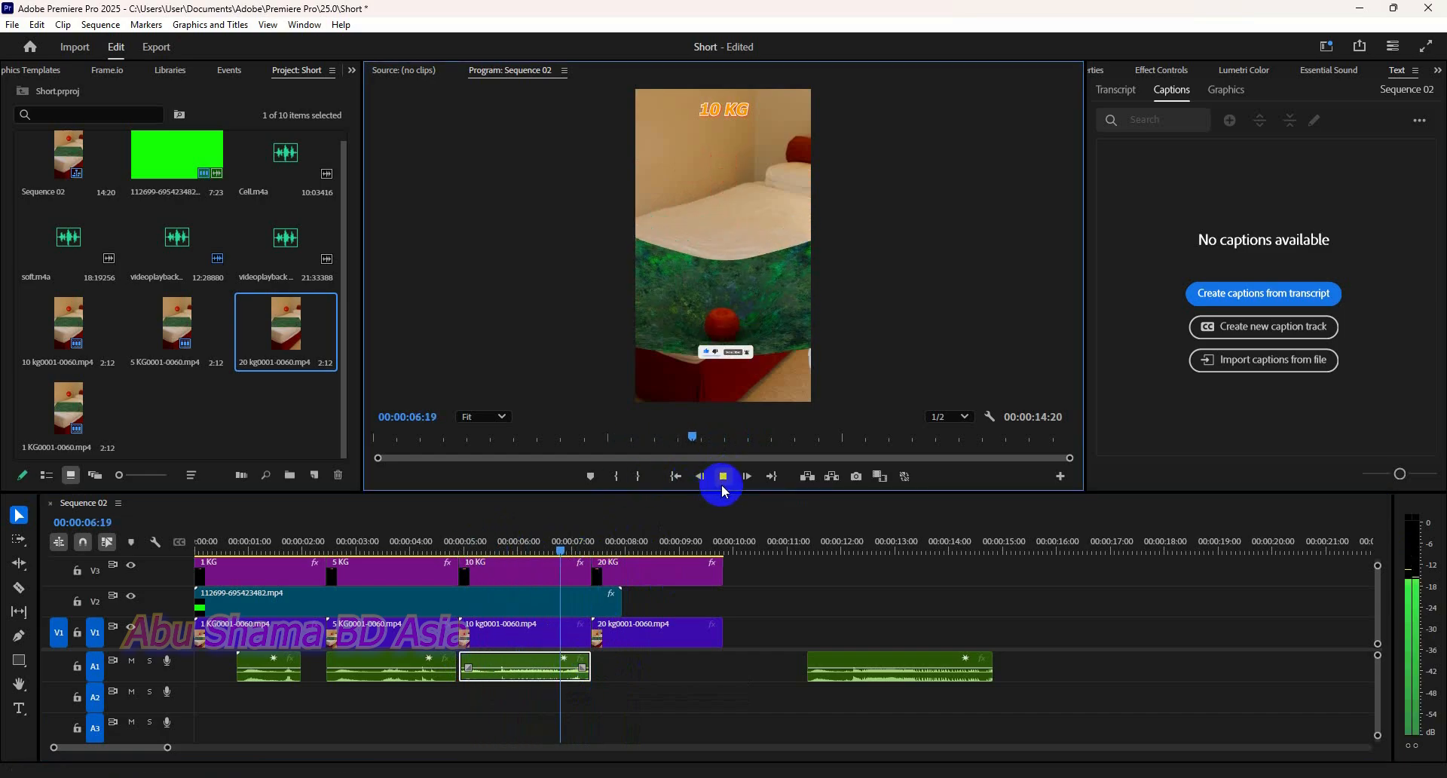
{"action": "left_click", "coordinate": [723, 478]}
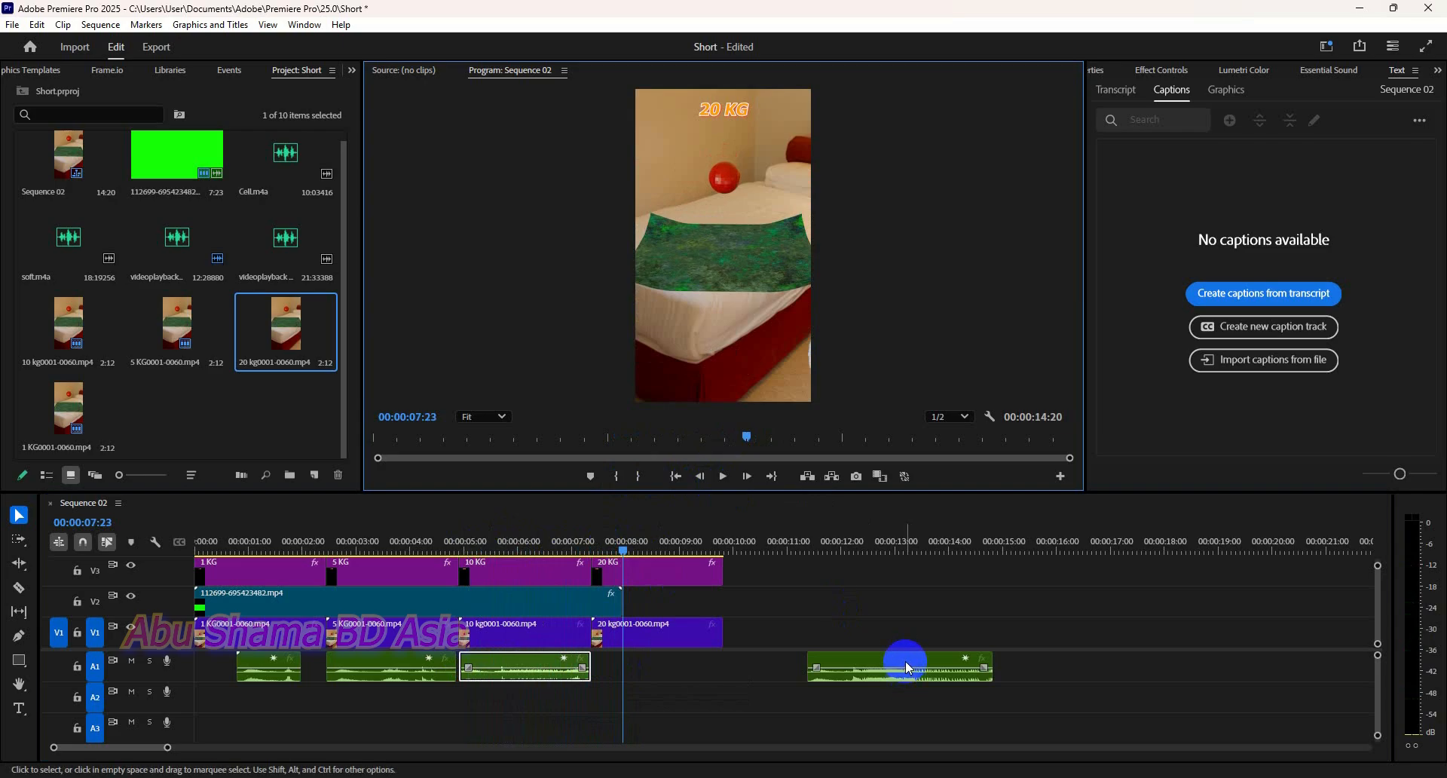
- Move the fourth audio clip to the start of the 20 KG video, trim its end to the video's end, and play the section
{"action": "left_click_drag", "start_coordinate": [906, 660], "coordinate": [686, 658]}
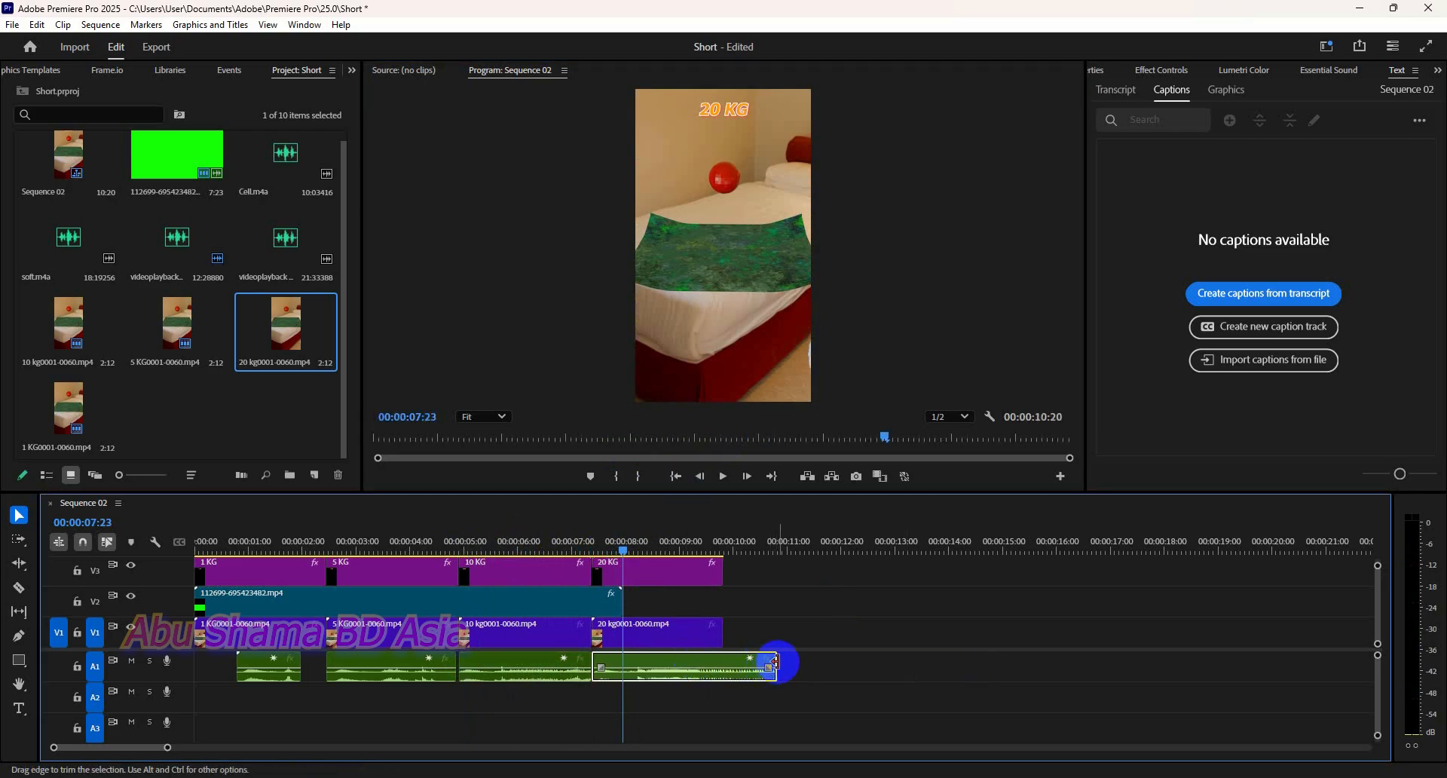
{"action": "left_click_drag", "start_coordinate": [774, 662], "coordinate": [721, 661]}
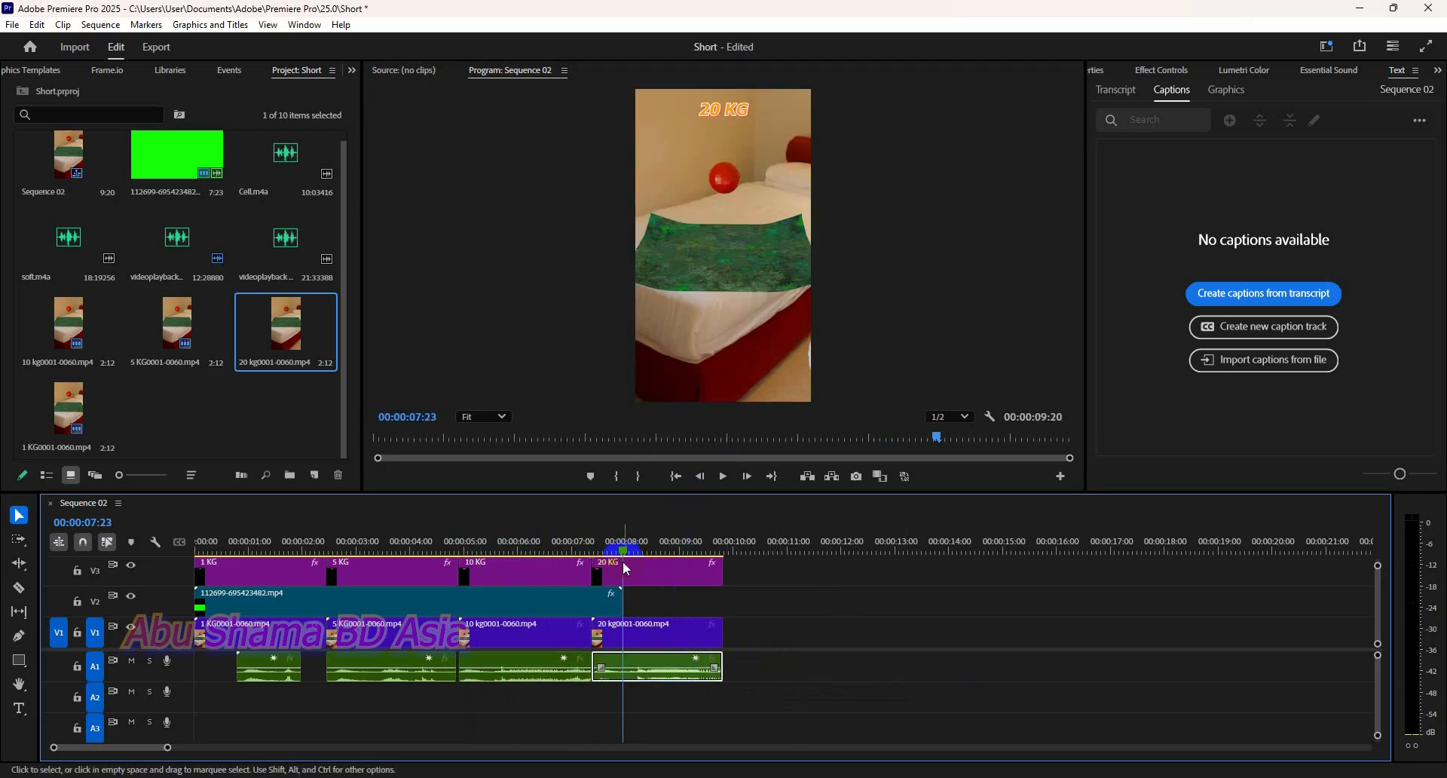
{"action": "left_click_drag", "start_coordinate": [622, 557], "coordinate": [597, 548]}
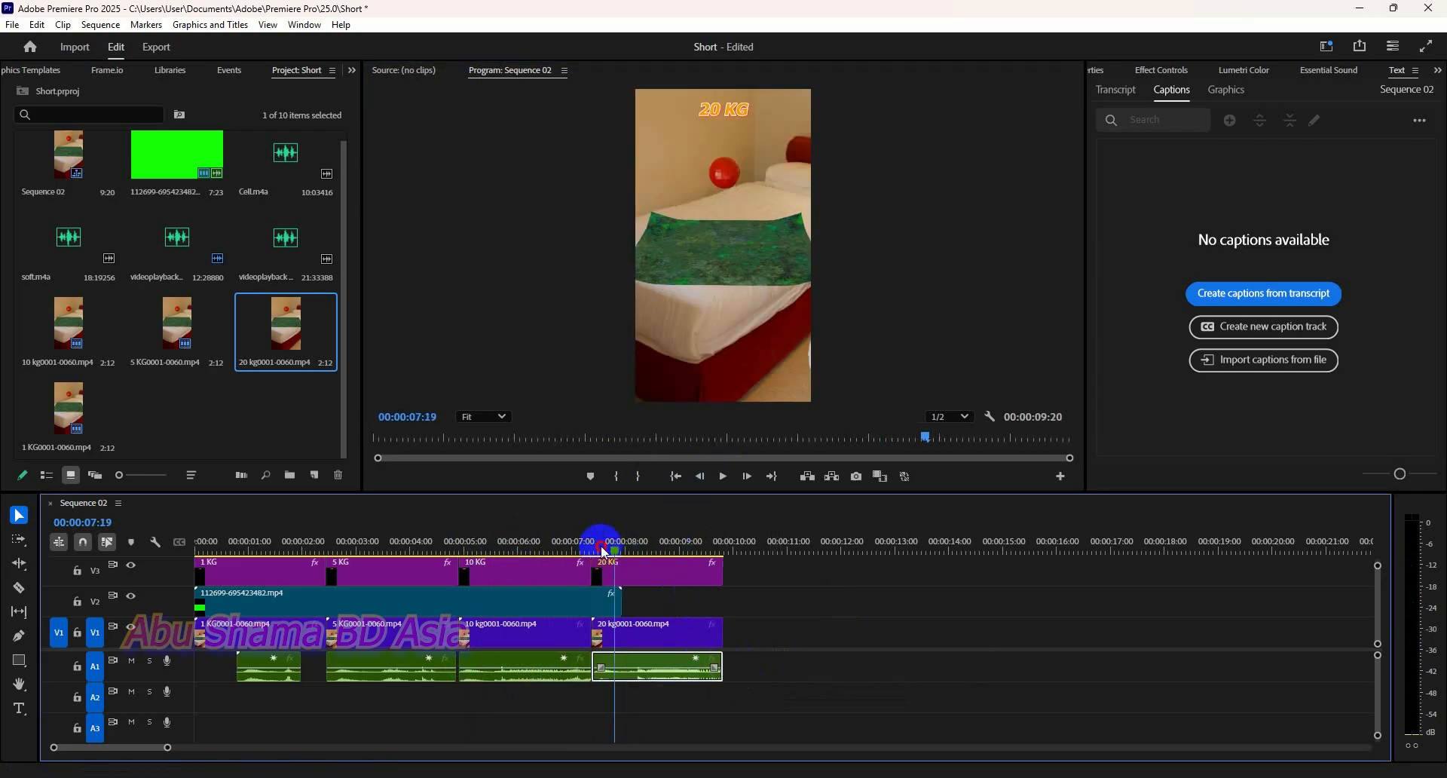
{"action": "left_click", "coordinate": [722, 476]}
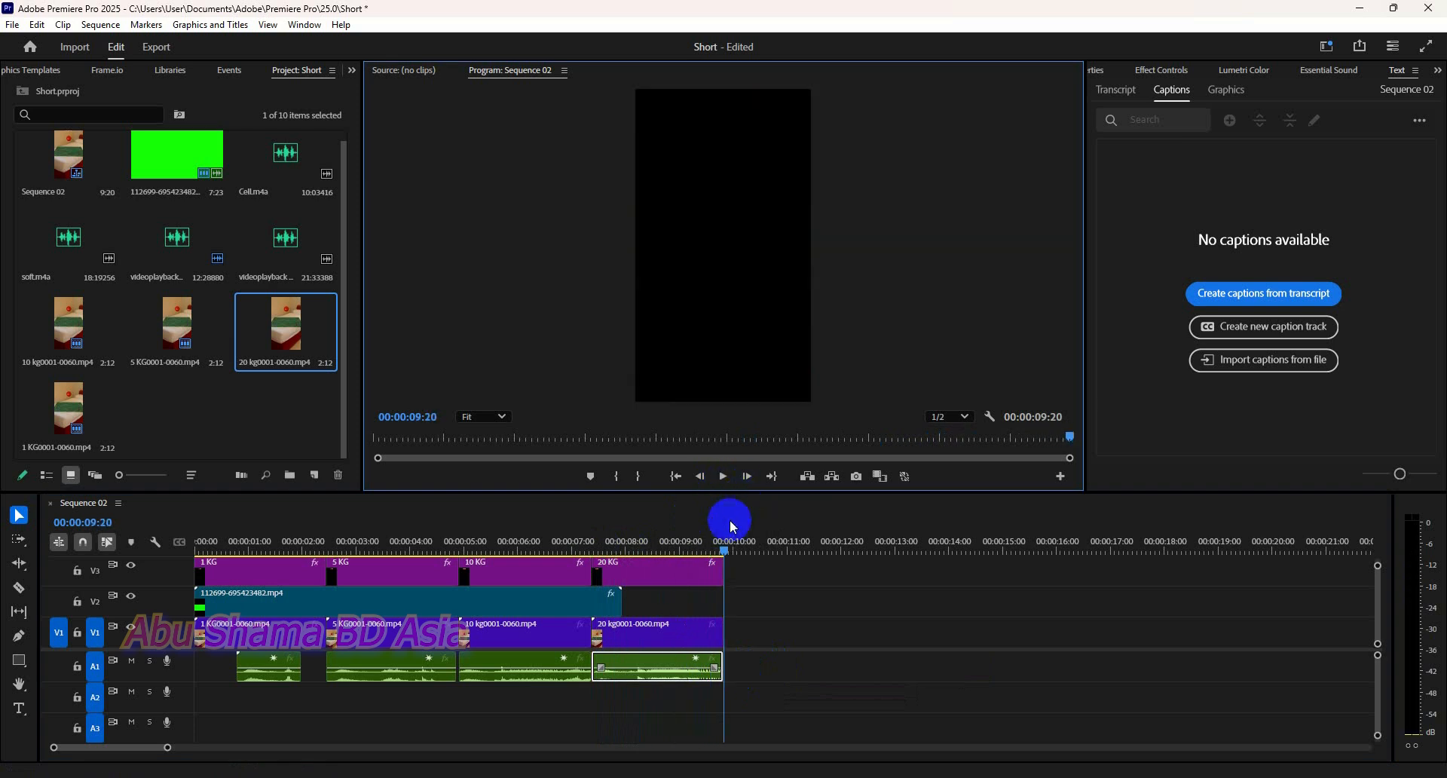
{"action": "left_click", "coordinate": [721, 548]}
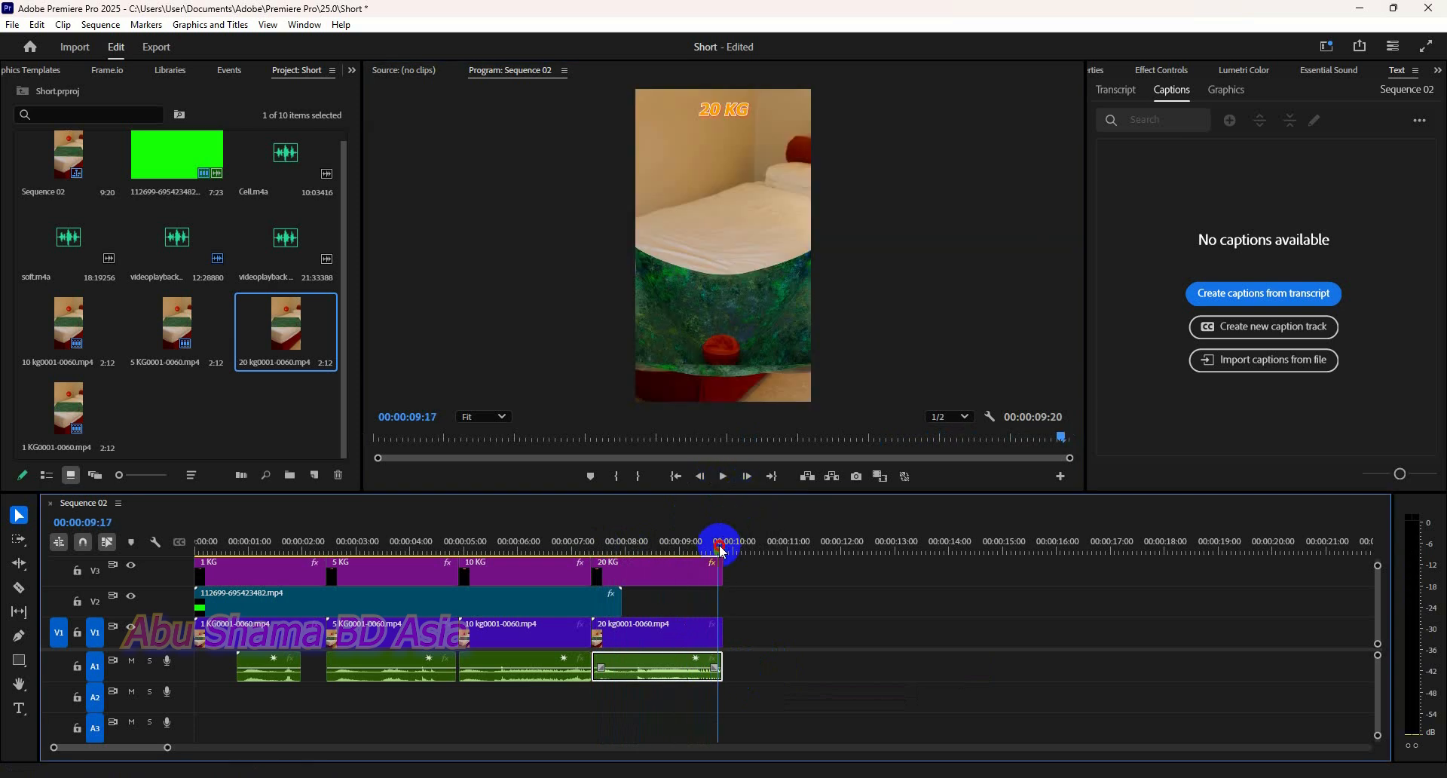
{"action": "left_click", "coordinate": [773, 486]}
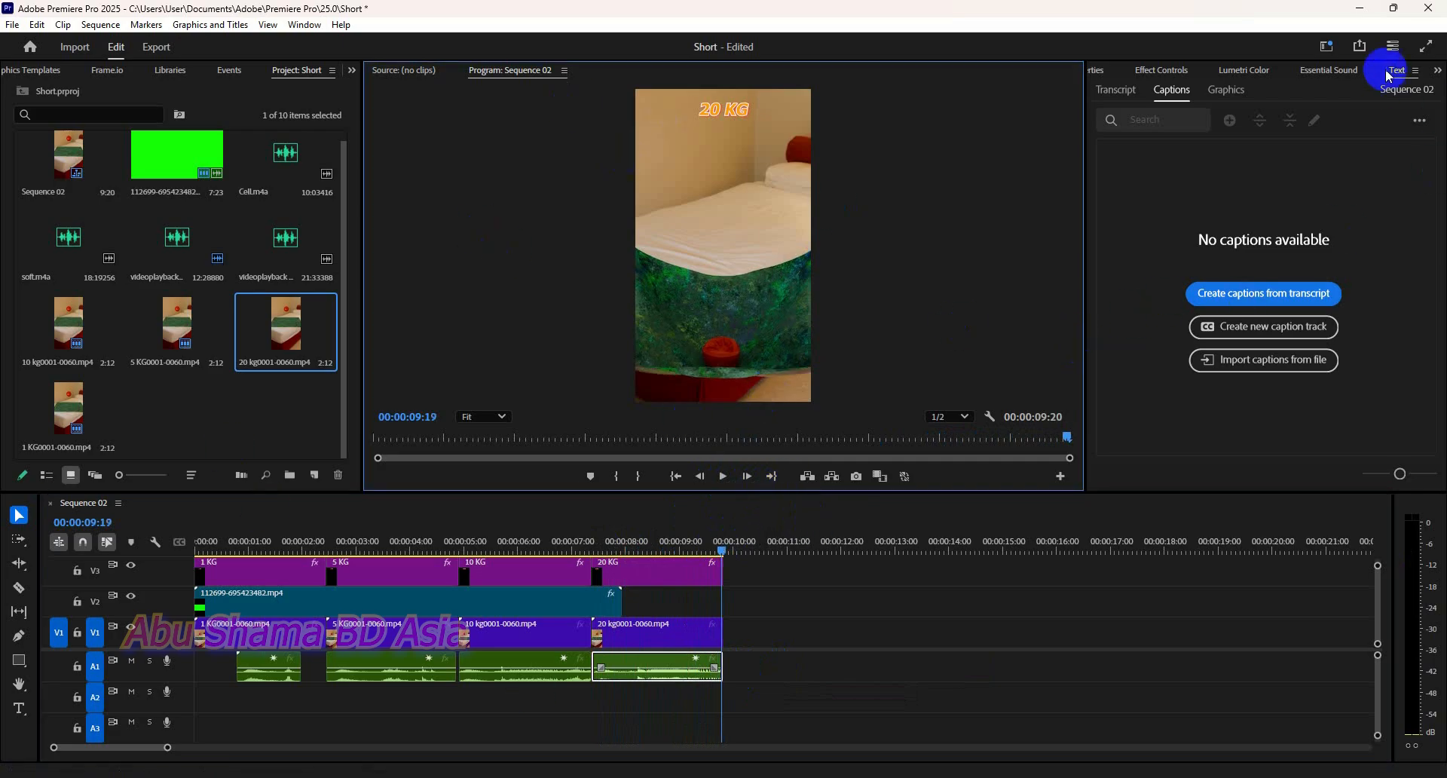
- Export Sequence 02 as 27.mp4 to the F:\Shorts\Cloth folder with the Match Source - Adaptive High Bitrate preset
{"action": "left_click", "coordinate": [1359, 51]}
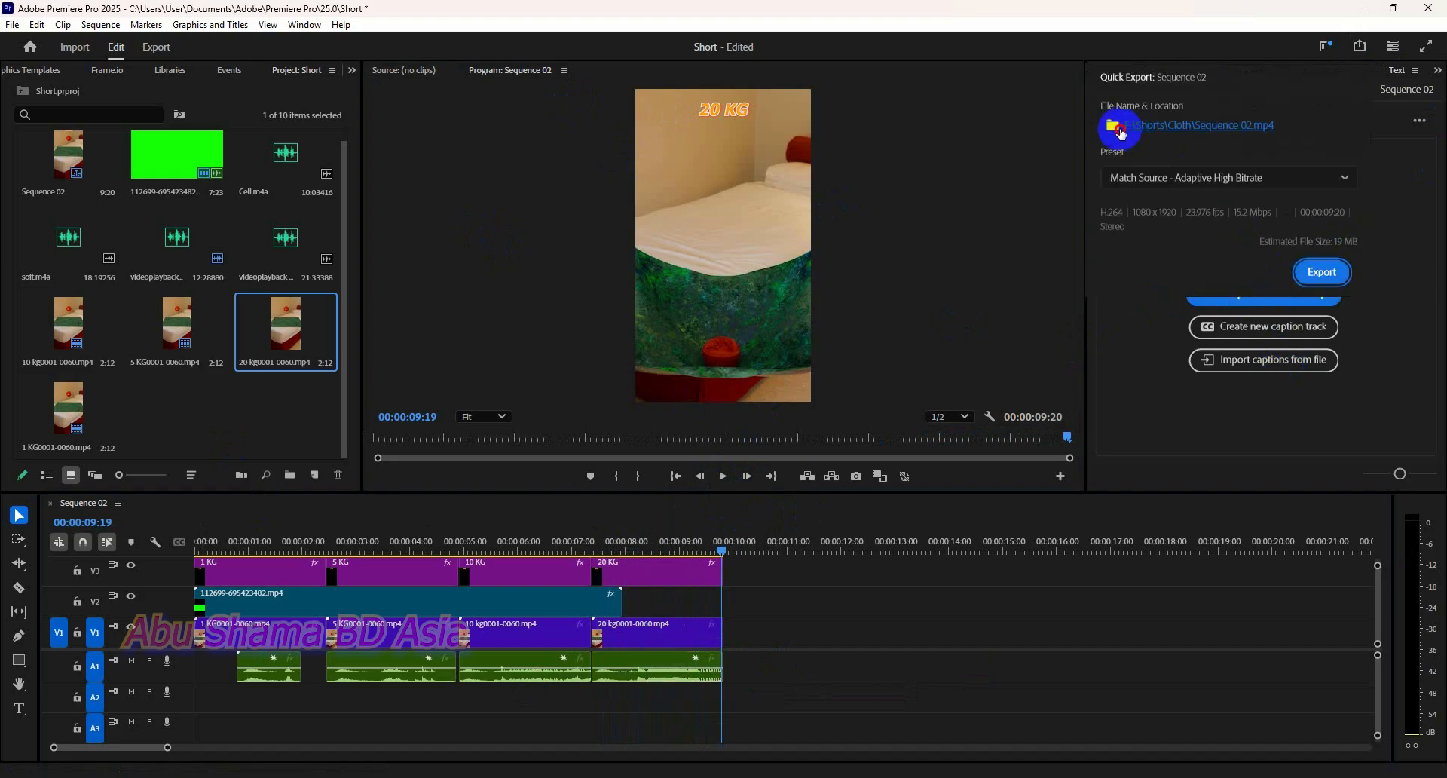
{"action": "left_click", "coordinate": [1121, 134]}
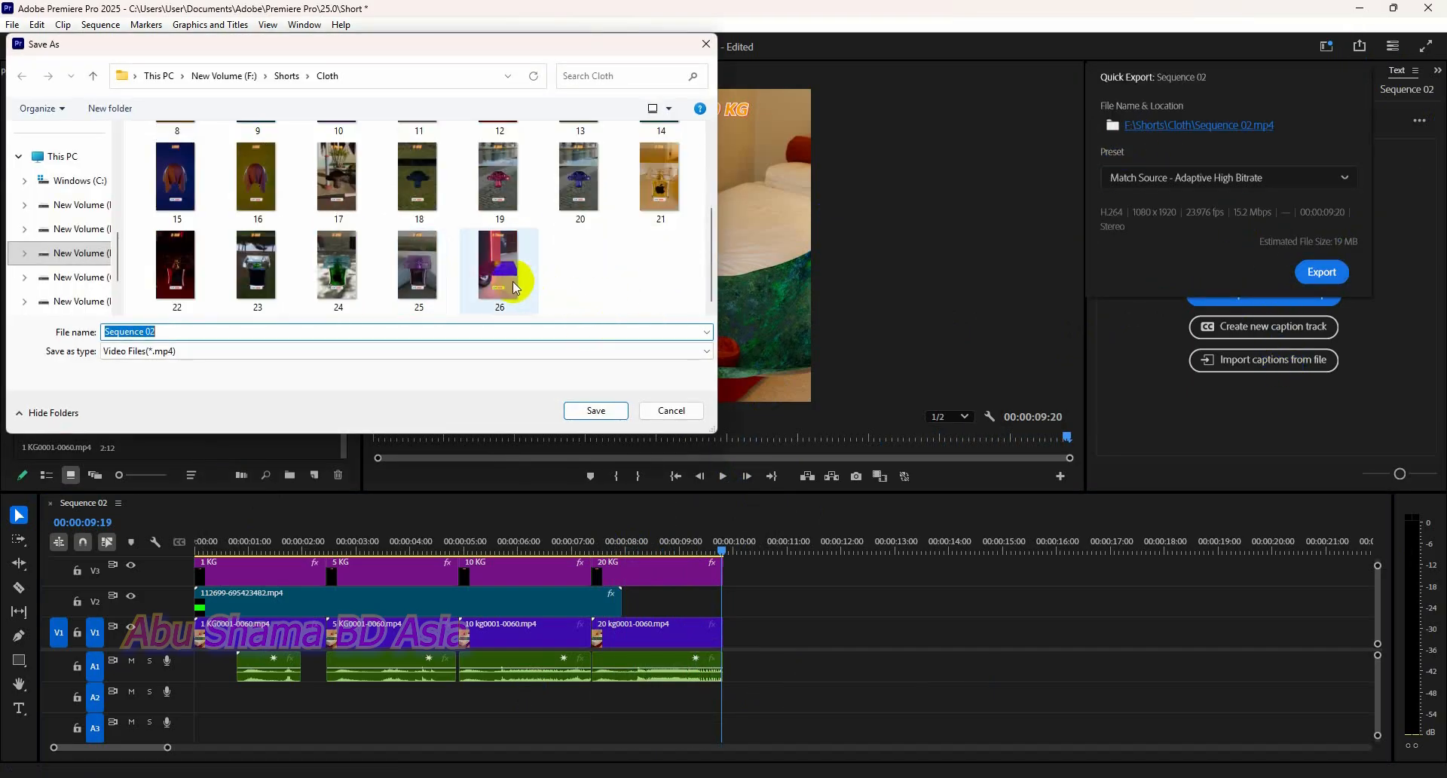
{"action": "left_click", "coordinate": [515, 285]}
{"action": "left_click", "coordinate": [366, 331]}
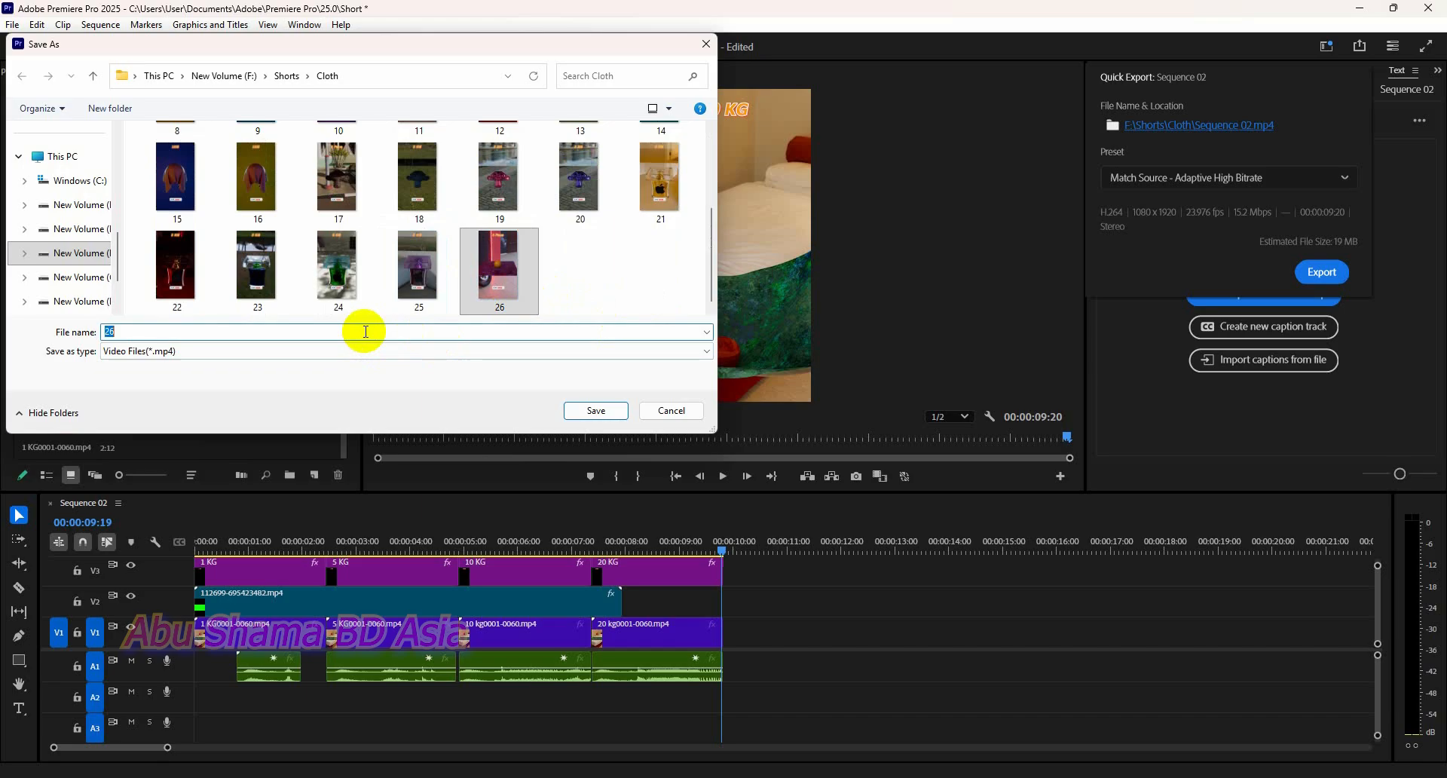
{"action": "type", "text": "2"}
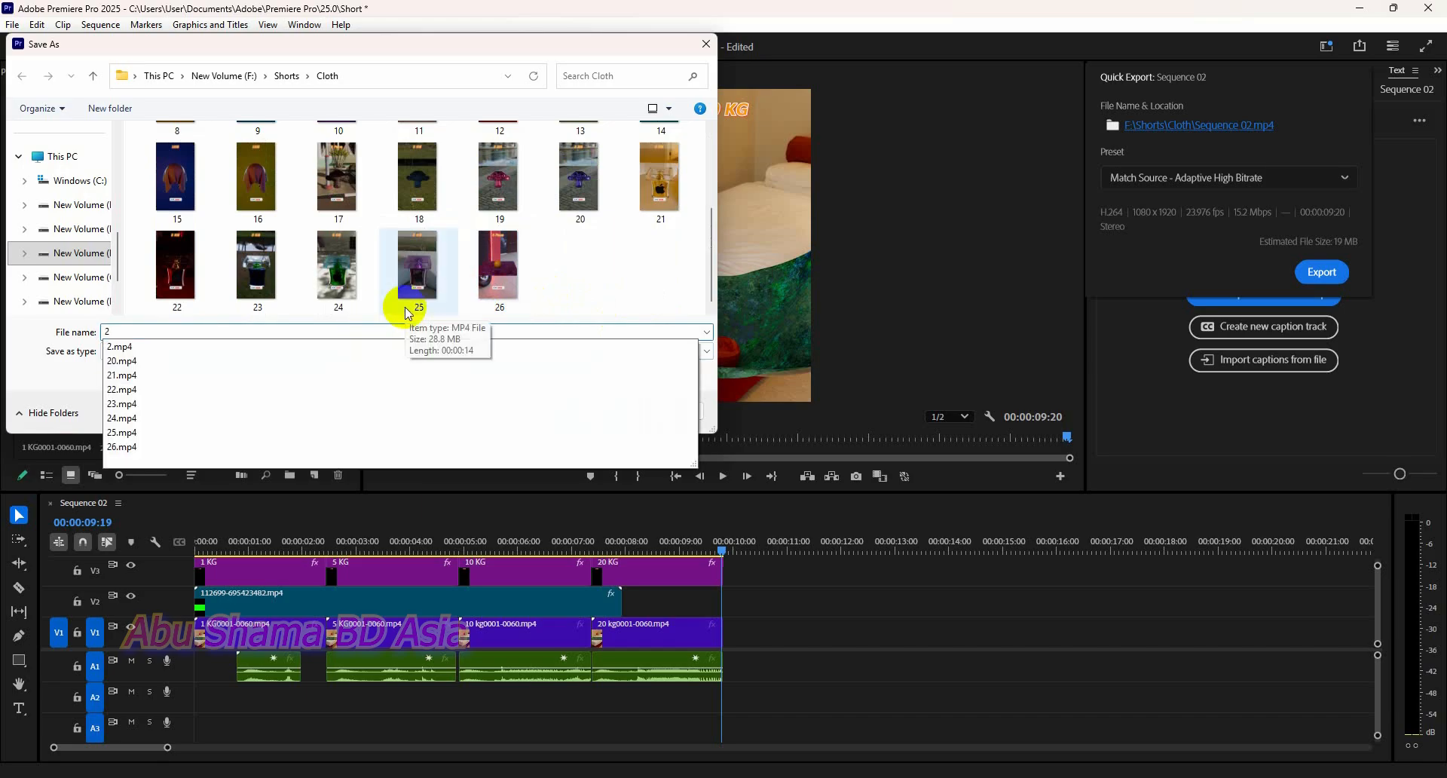
{"action": "type", "text": "7"}
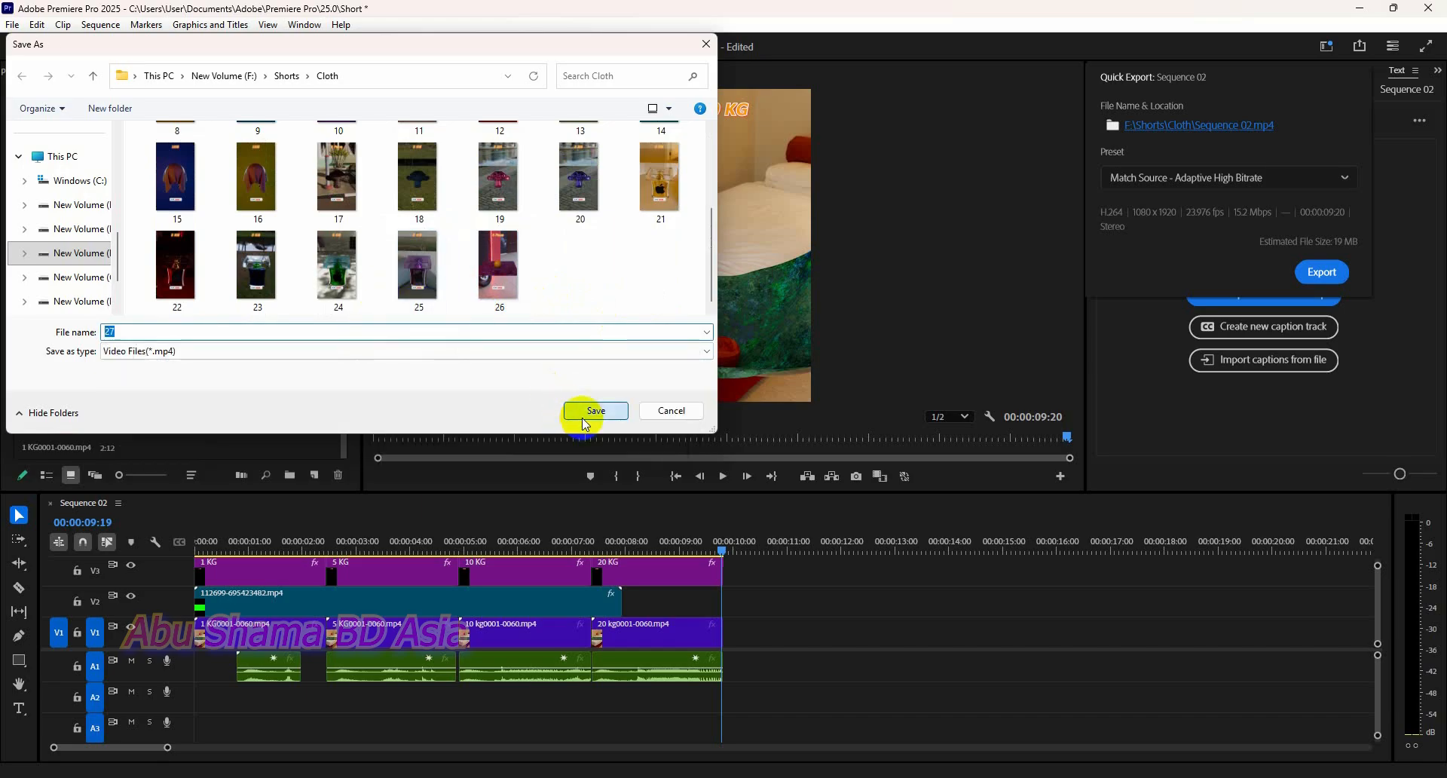
{"action": "left_click", "coordinate": [585, 410]}
{"action": "left_click", "coordinate": [1320, 272]}
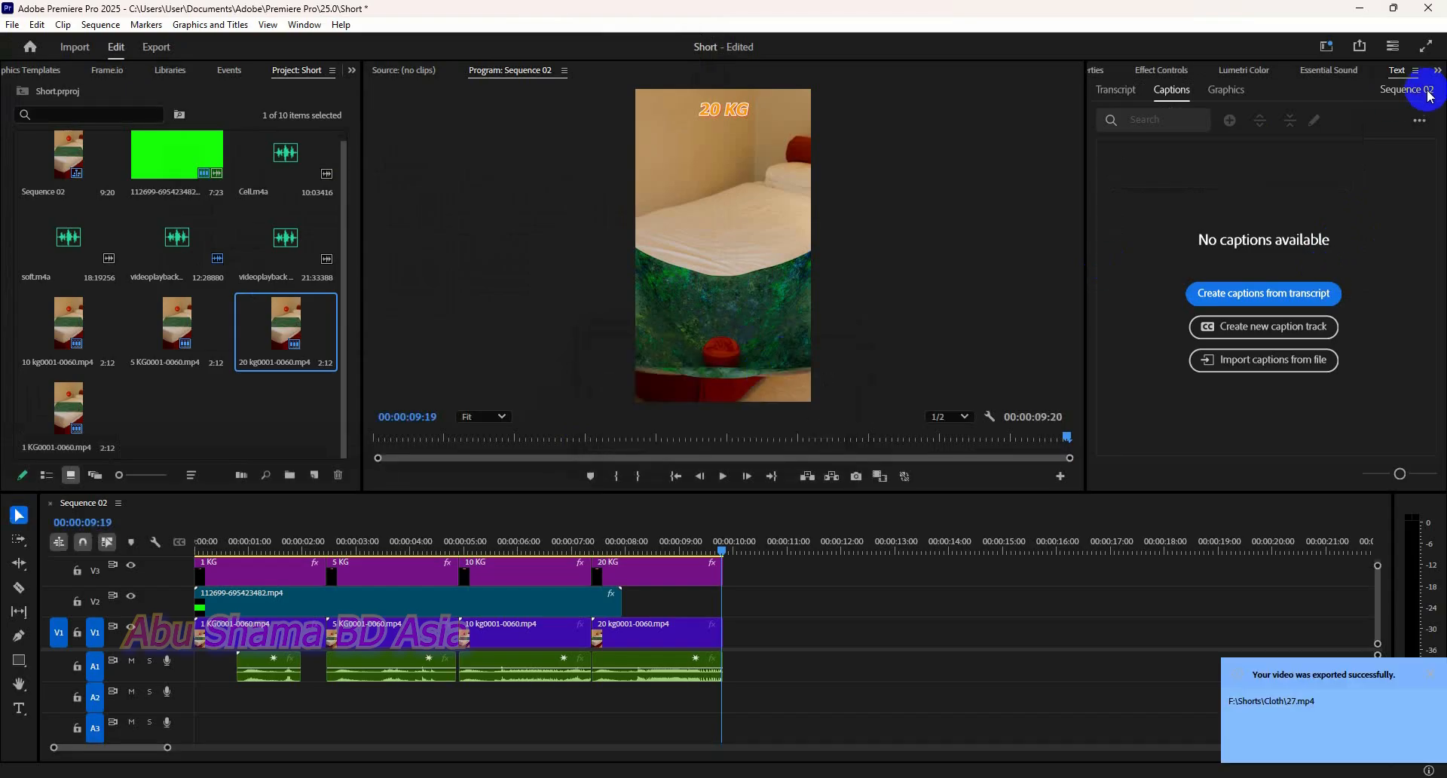
- Close the video editor and save the changes to Short.prproj
{"action": "left_click", "coordinate": [1427, 9]}
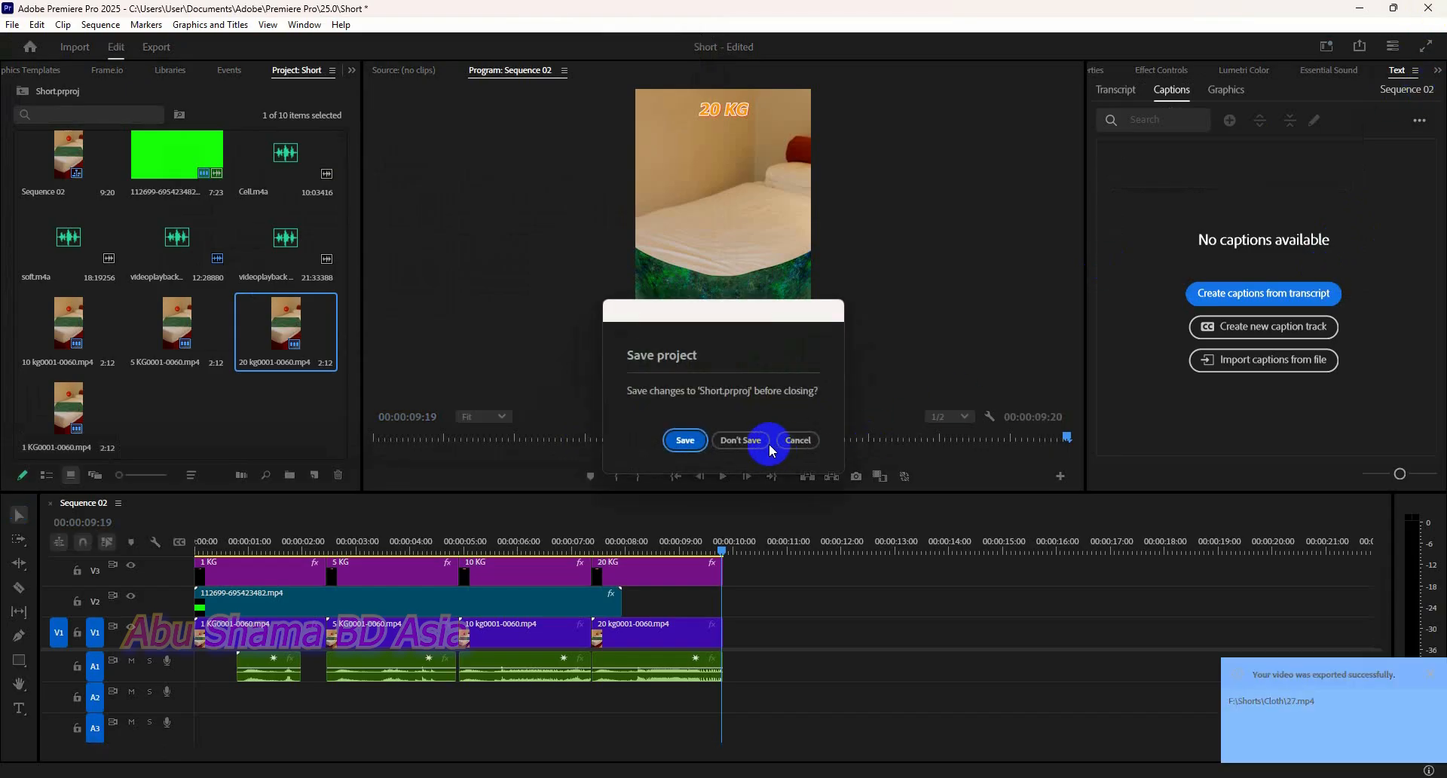
{"action": "left_click", "coordinate": [699, 437]}
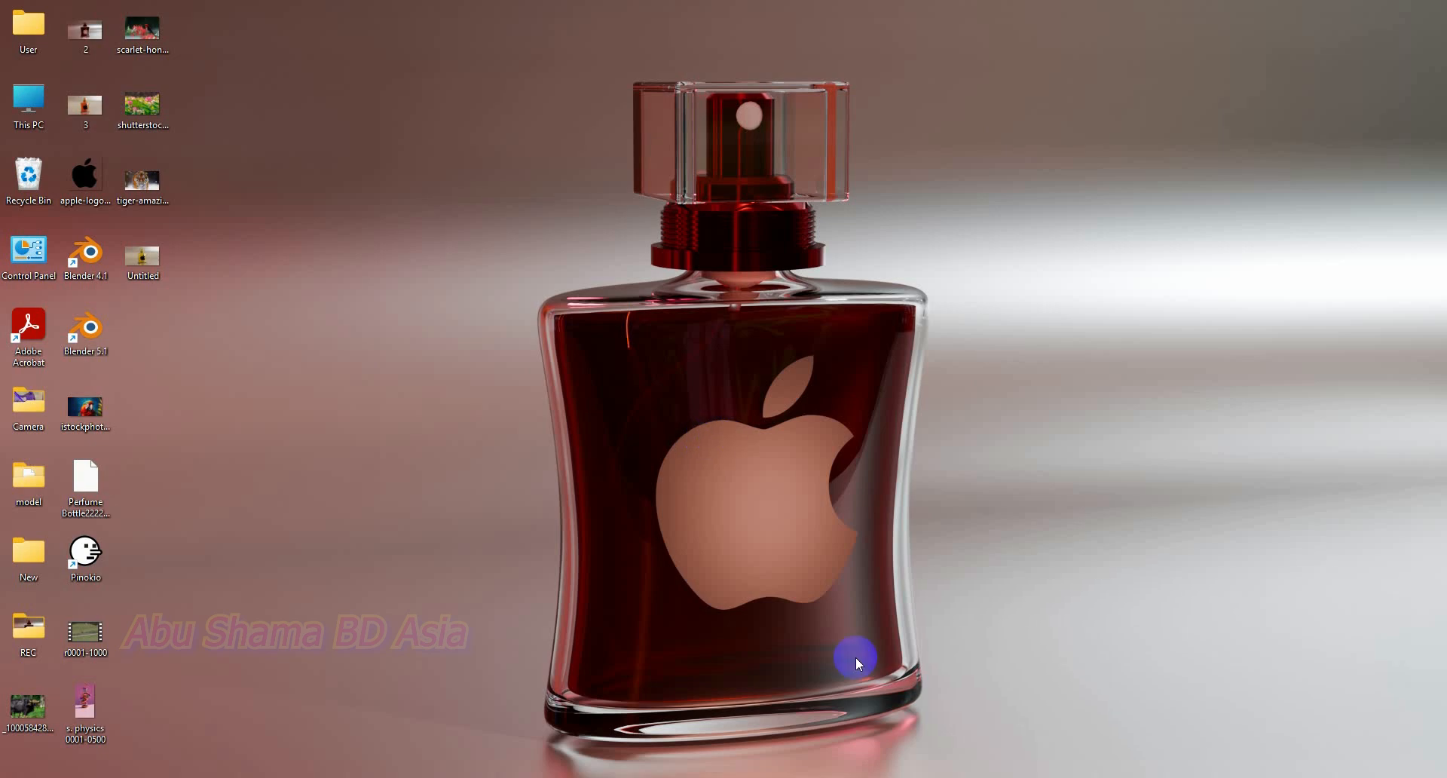